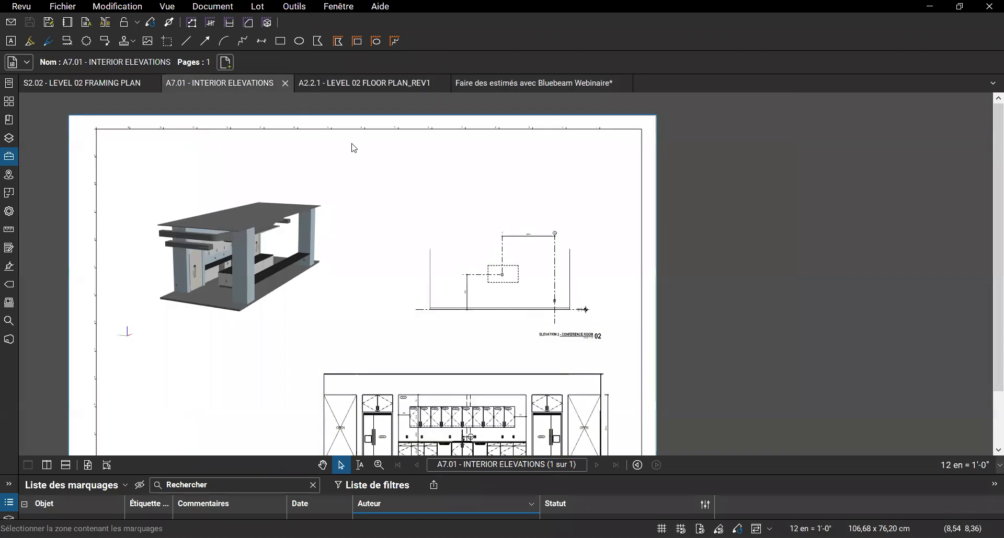
Look over the A7.01 interior elevations sheet and the webinar summary in the "Faire des estimés avec Bluebeam Webinaire" document.
scroll(352, 148, down, 5)
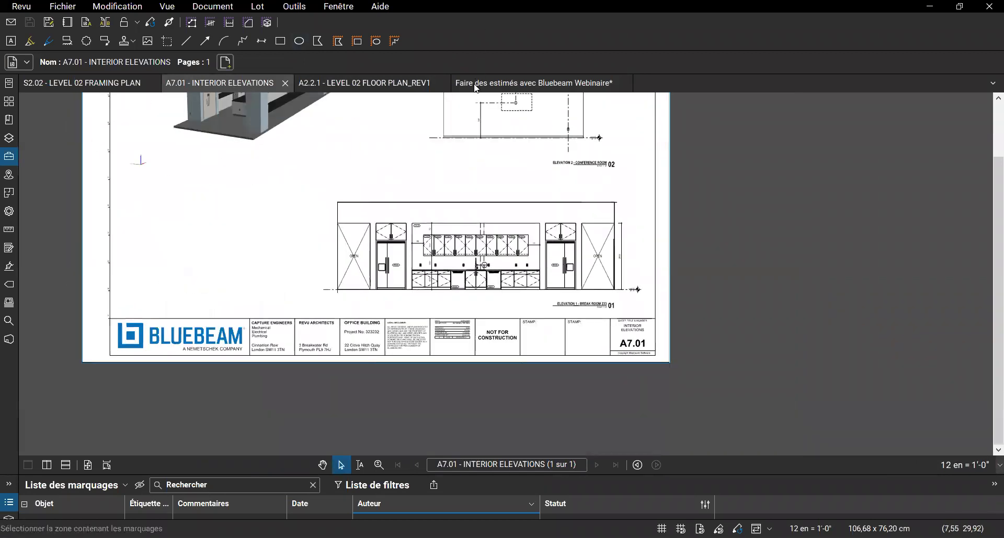
click(368, 174)
drag(468, 302, 336, 188)
drag(500, 204, 574, 324)
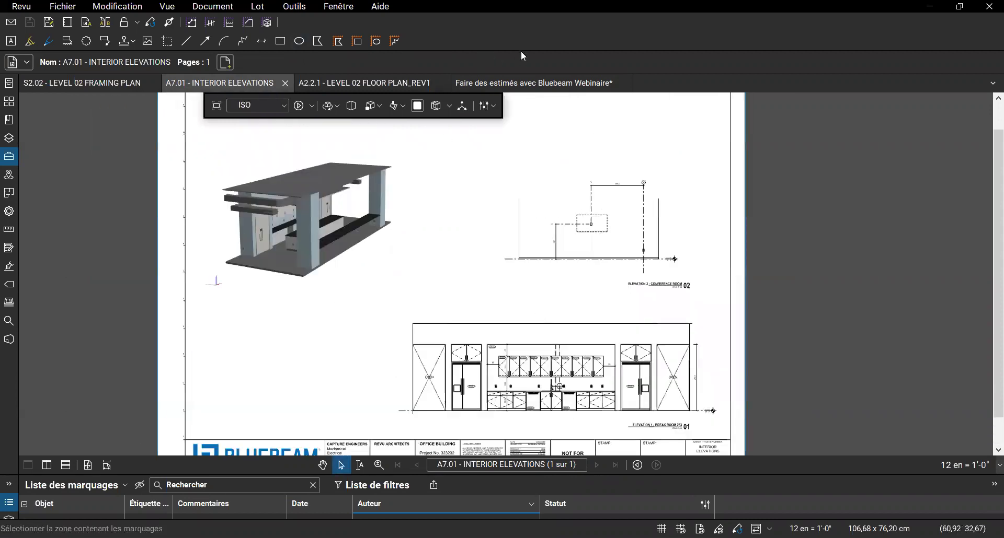
click(528, 82)
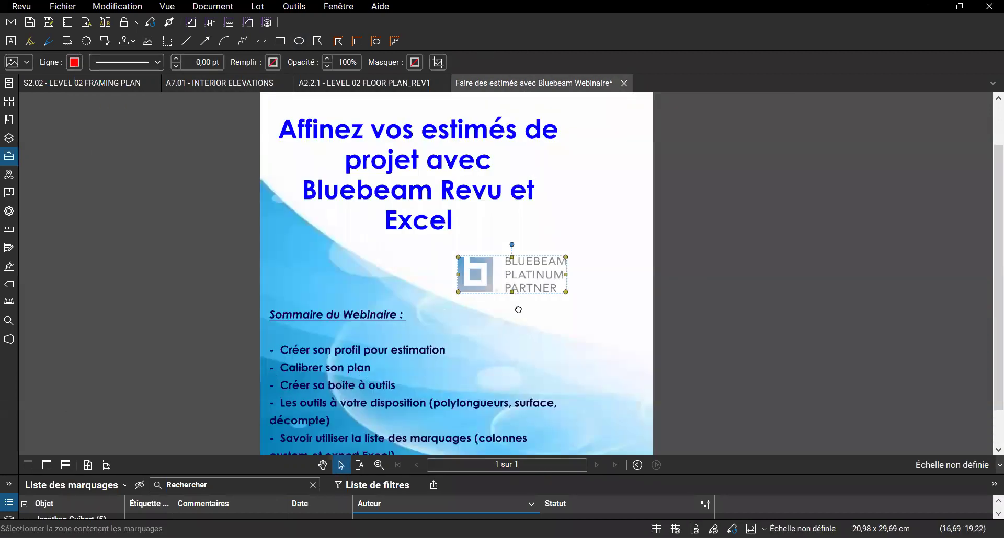
drag(523, 340, 523, 238)
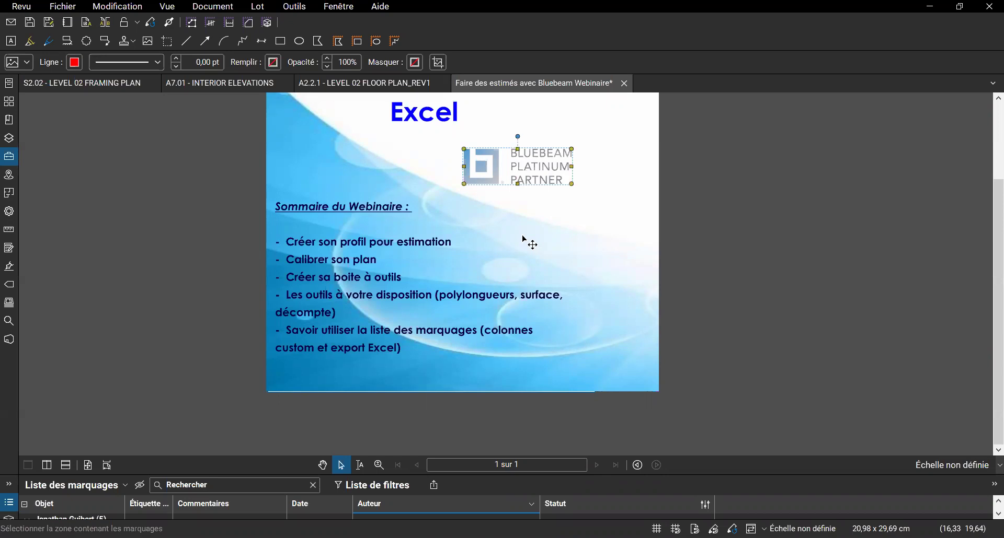
Collapse the markups list and switch to the A2.2.1 level 02 floor plan.
drag(457, 476, 472, 397)
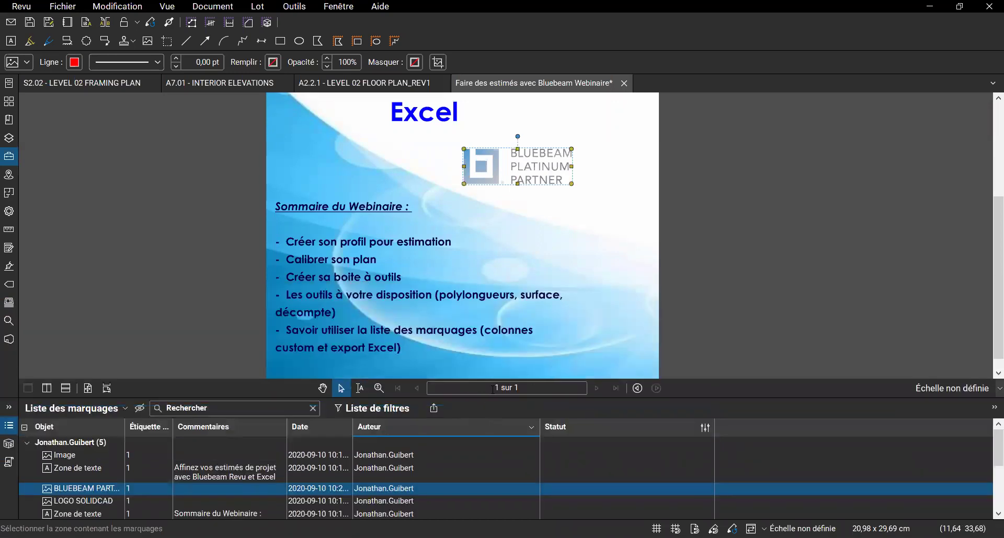
double_click(484, 398)
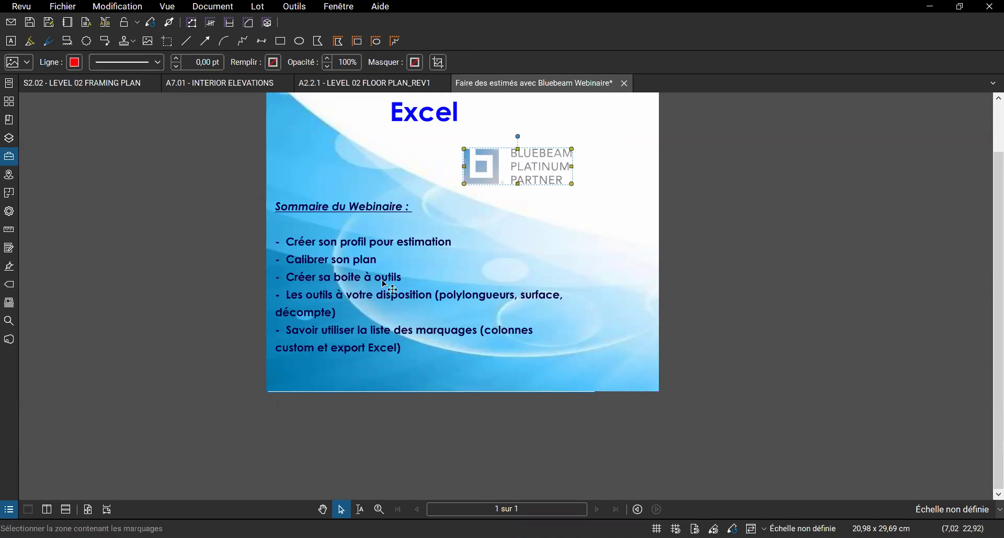
drag(550, 222, 539, 376)
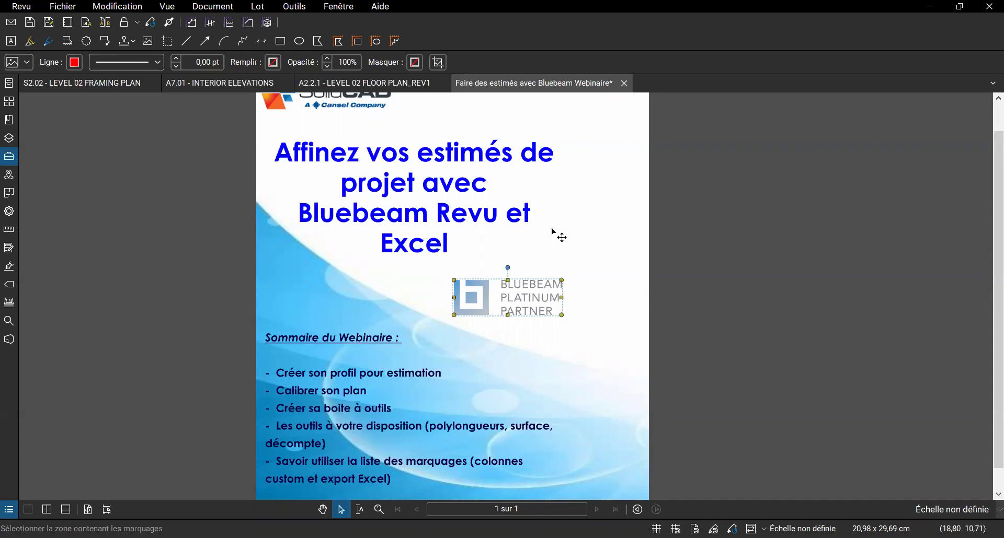
click(343, 81)
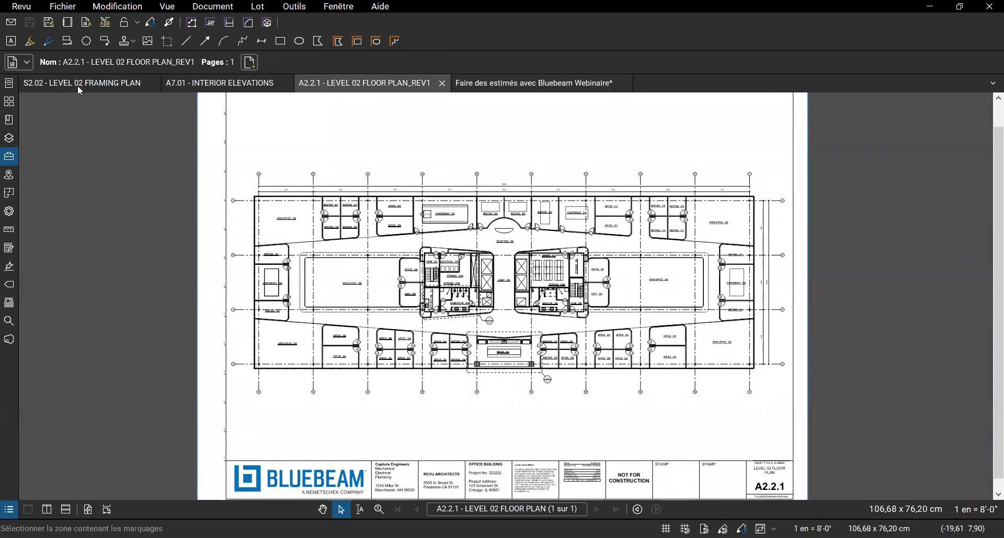
View the list of available profiles.
click(22, 6)
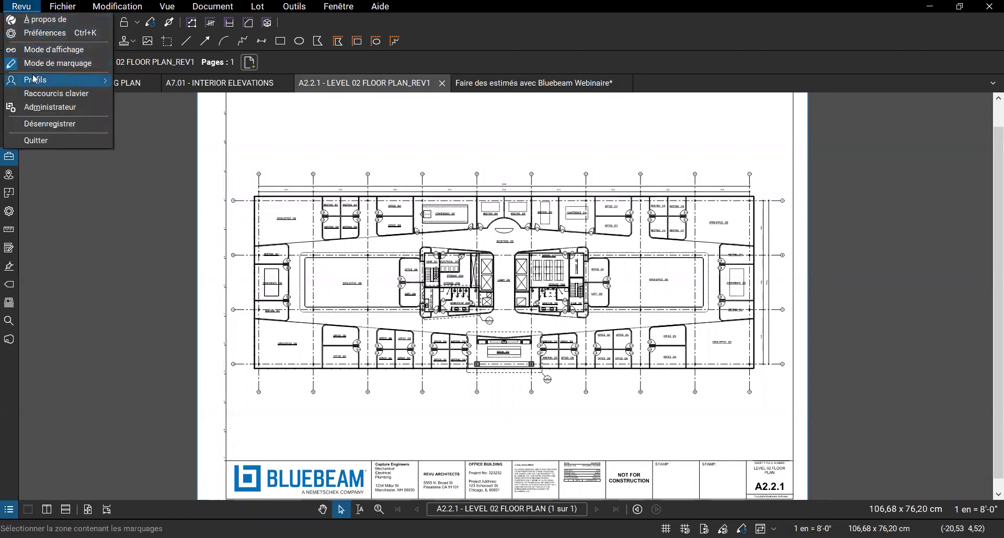
mouse_move(35, 79)
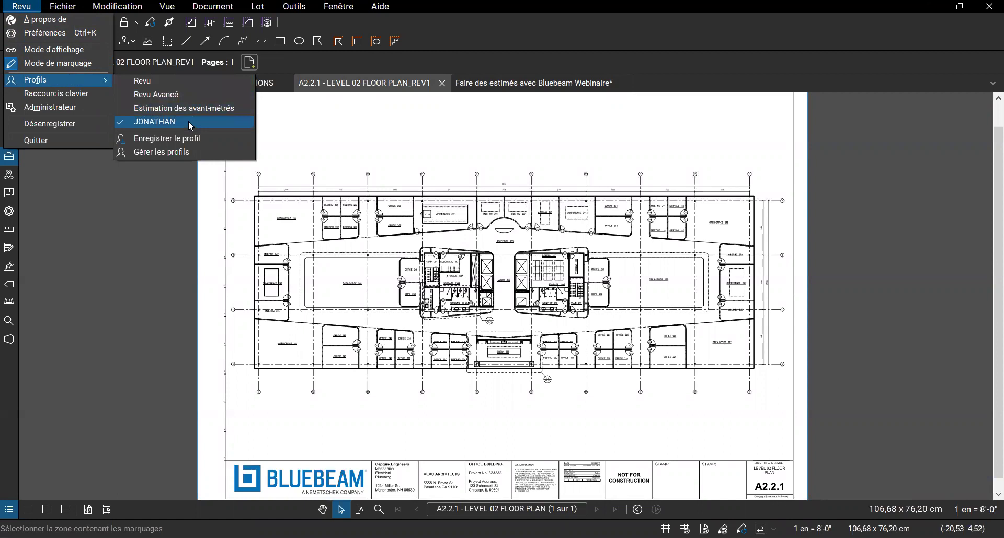
click(340, 123)
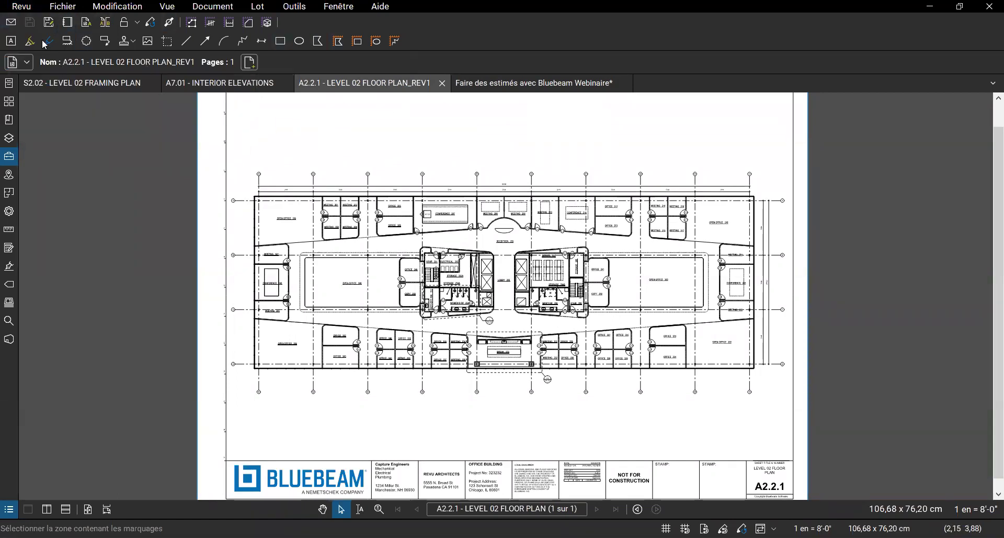
Add a new profile named Estimation and accept it as the active profile.
click(21, 7)
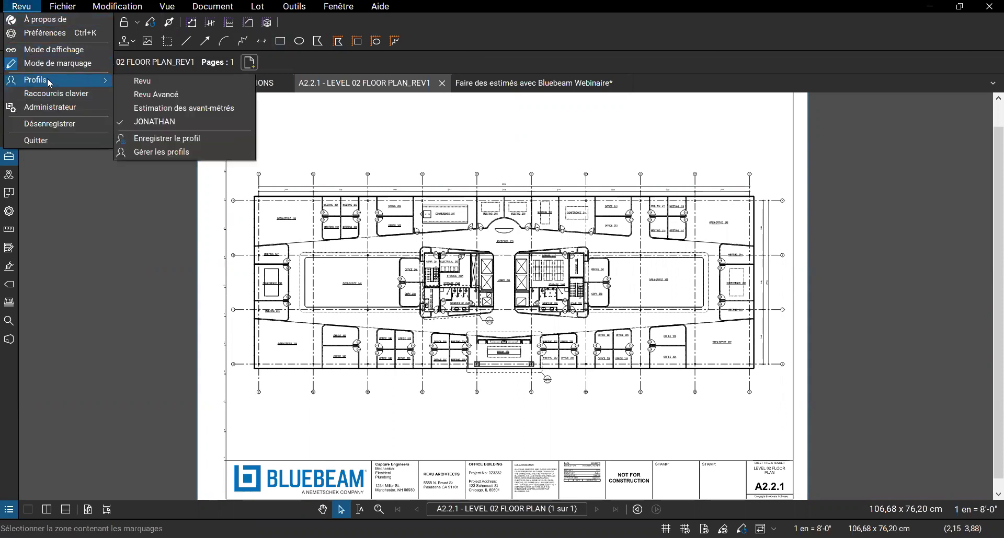
click(172, 152)
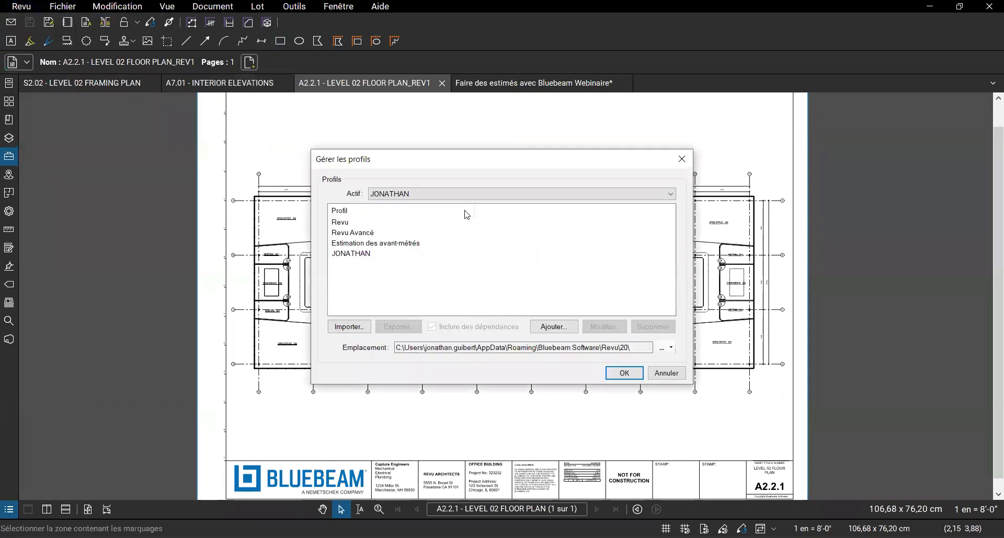
click(555, 326)
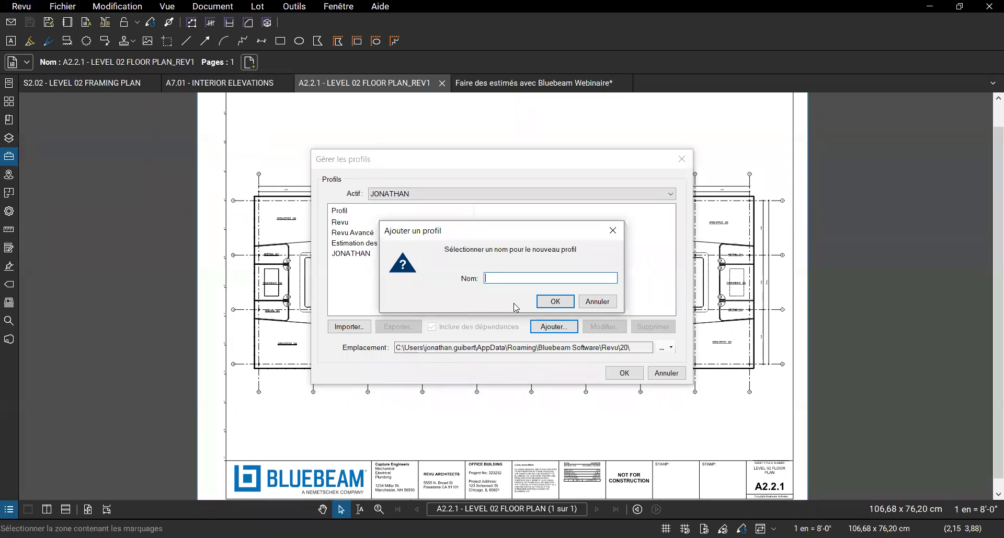
text(Esytima)
key(BackSpace)
key(BackSpace)
key(BackSpace)
key(BackSpace)
key(BackSpace)
text(timation)
key(Return)
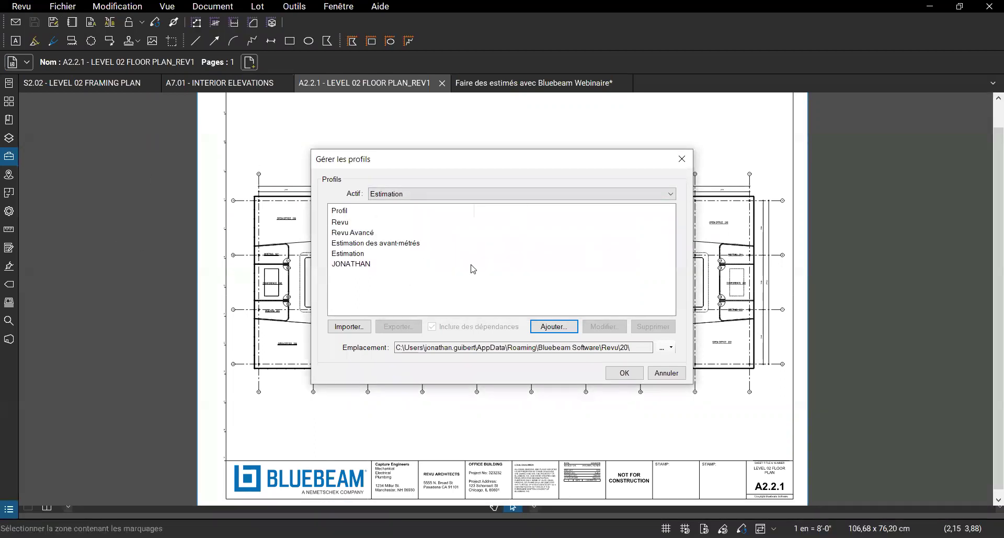
click(624, 373)
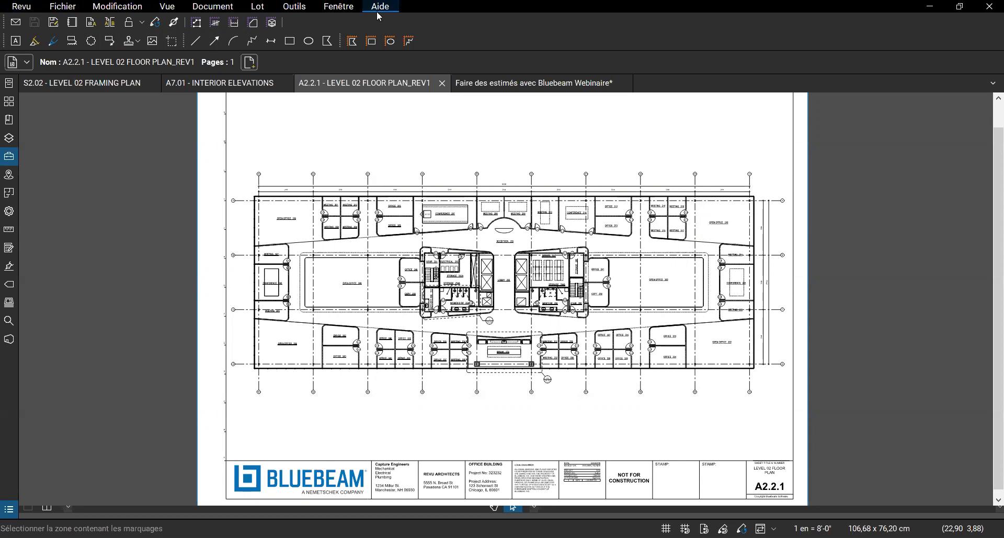
Display the Mesurer toolbar and look over the floor plan's page scale and measurement settings.
right_click(461, 30)
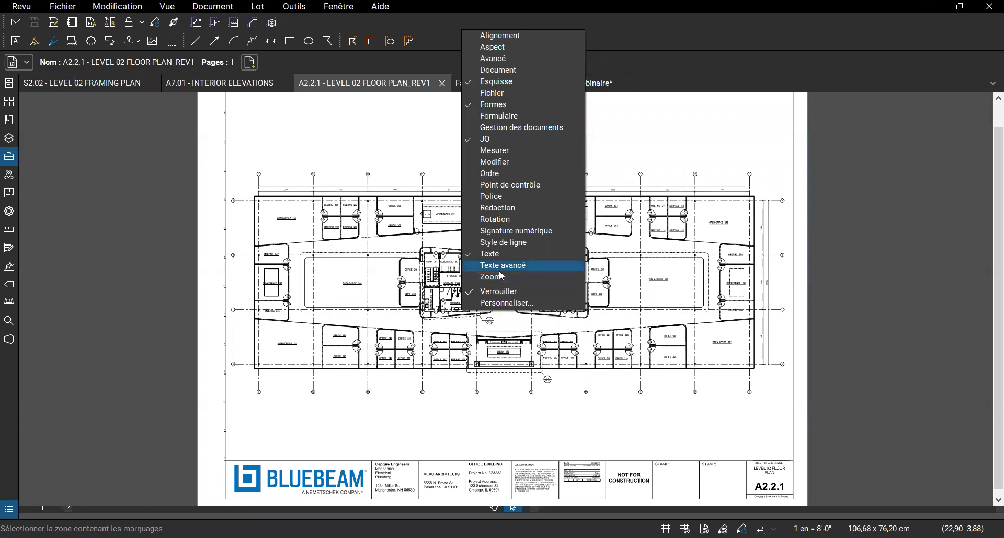
click(509, 151)
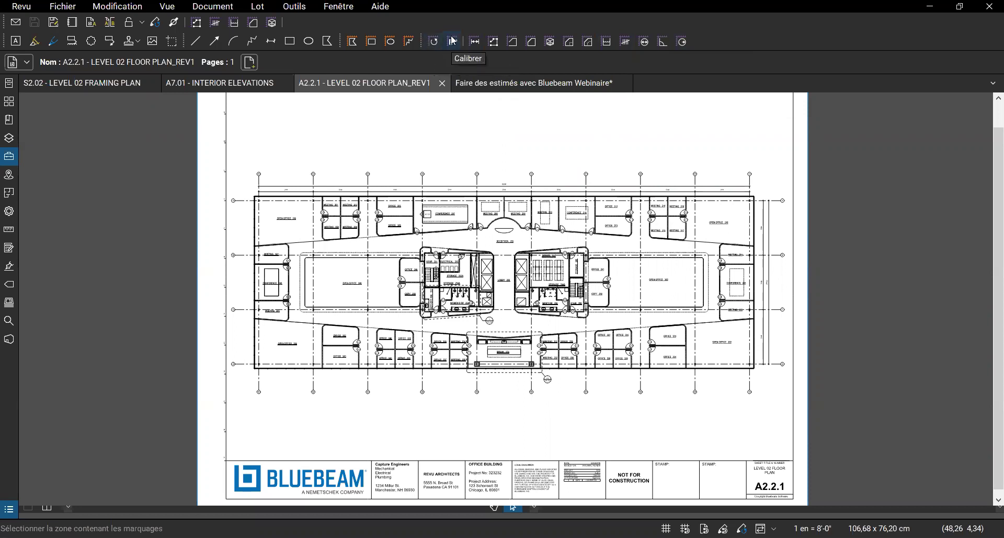
click(8, 230)
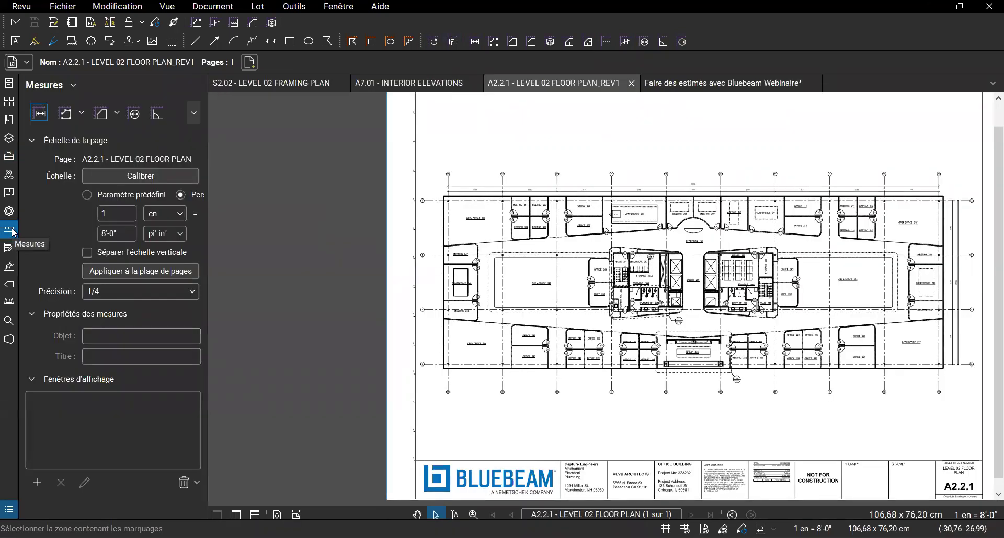
click(8, 230)
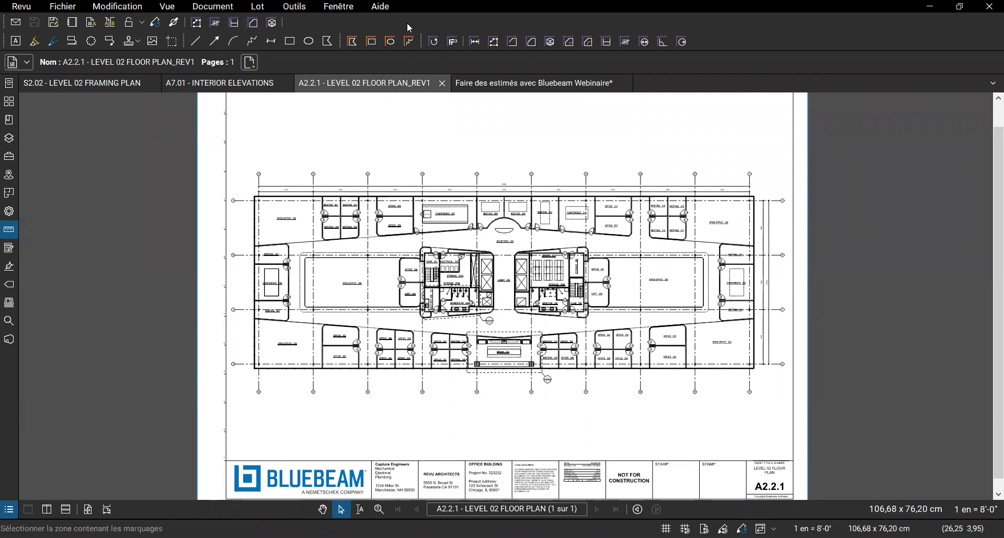
Hide the Esquisse and Formes toolbars.
right_click(383, 19)
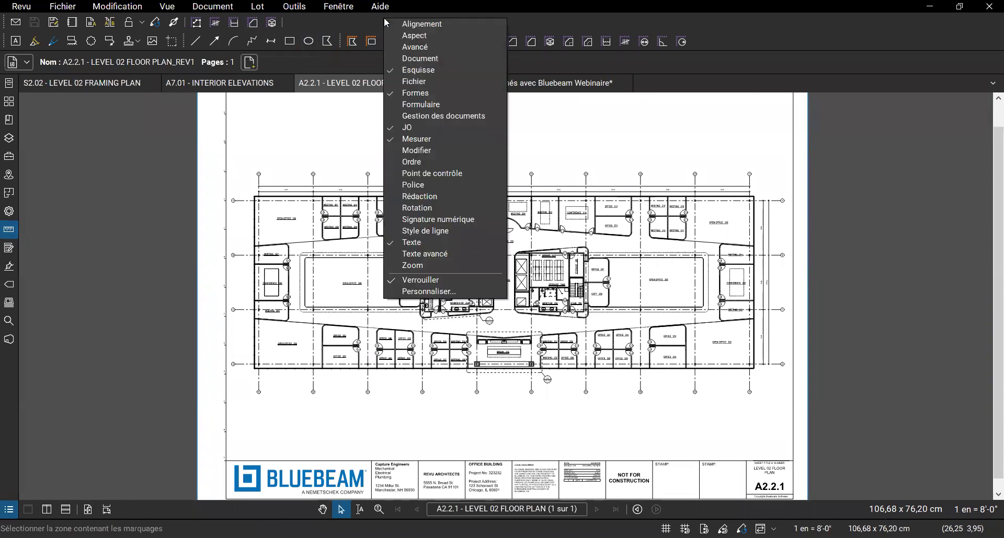
click(429, 71)
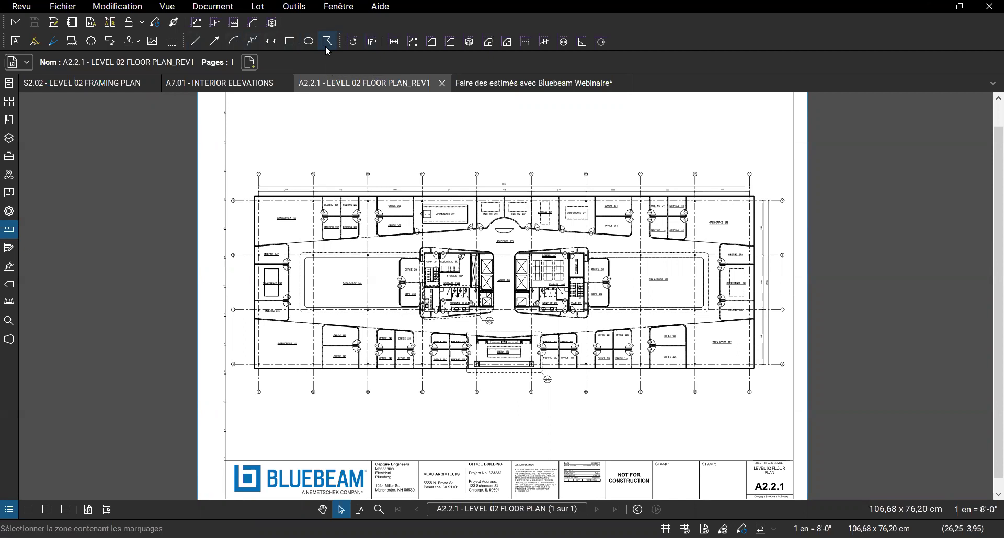
right_click(361, 23)
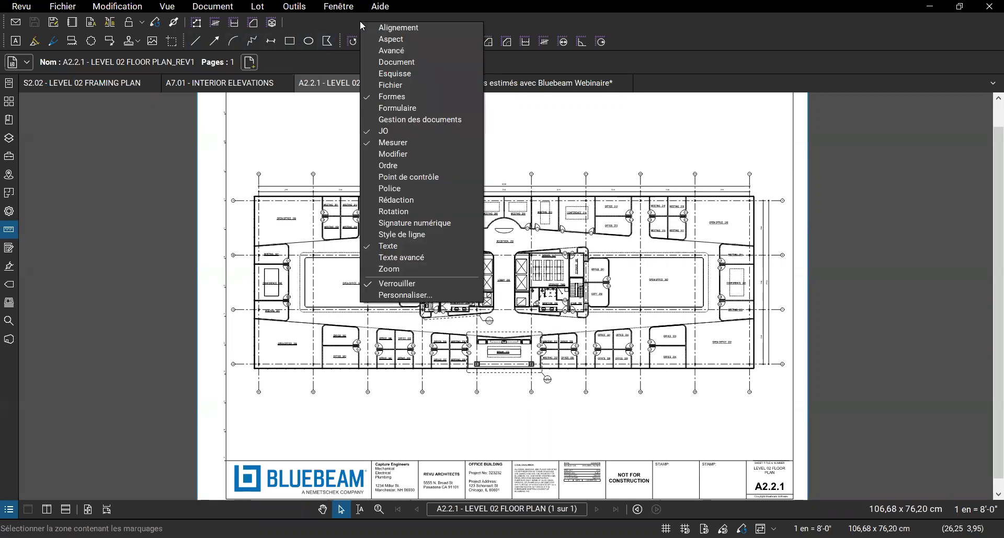
click(398, 97)
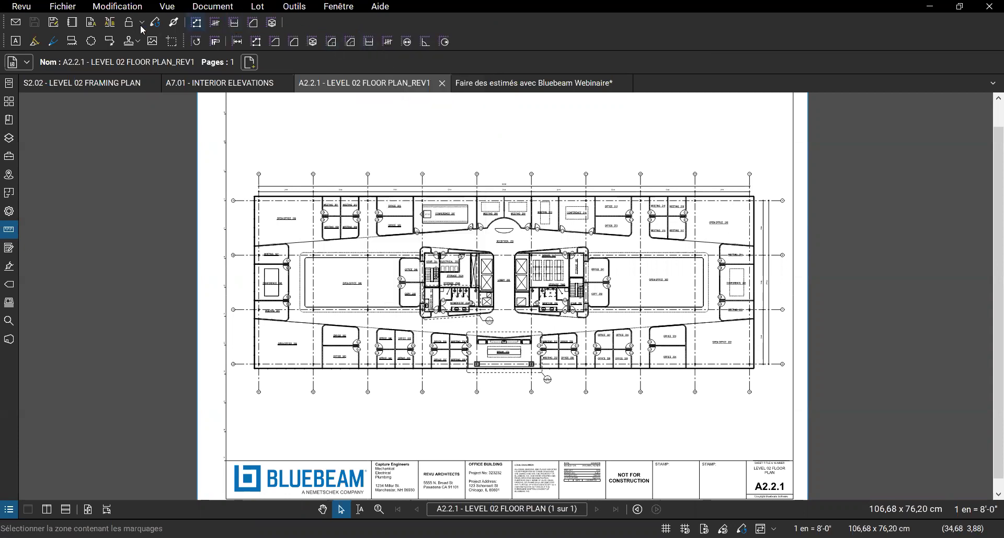
right_click(336, 20)
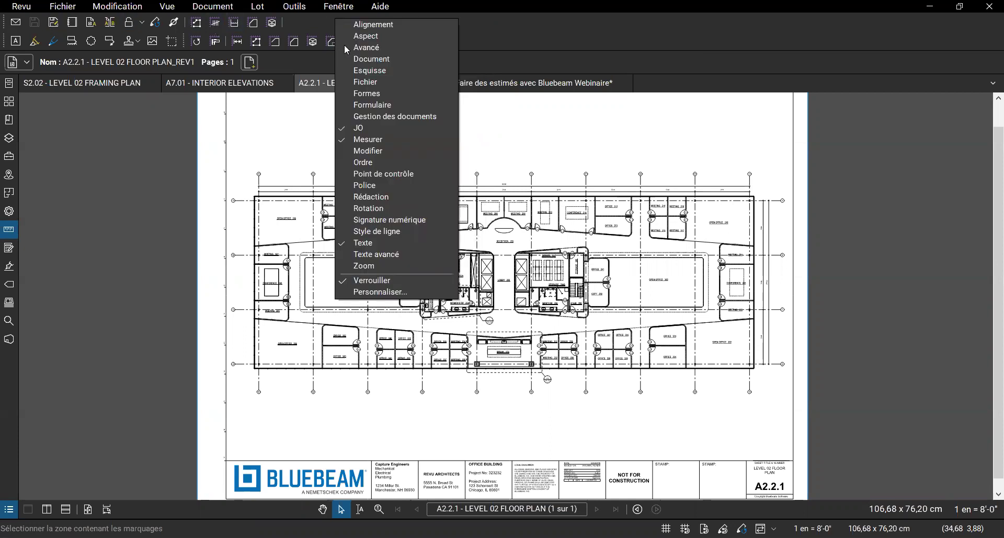
click(486, 36)
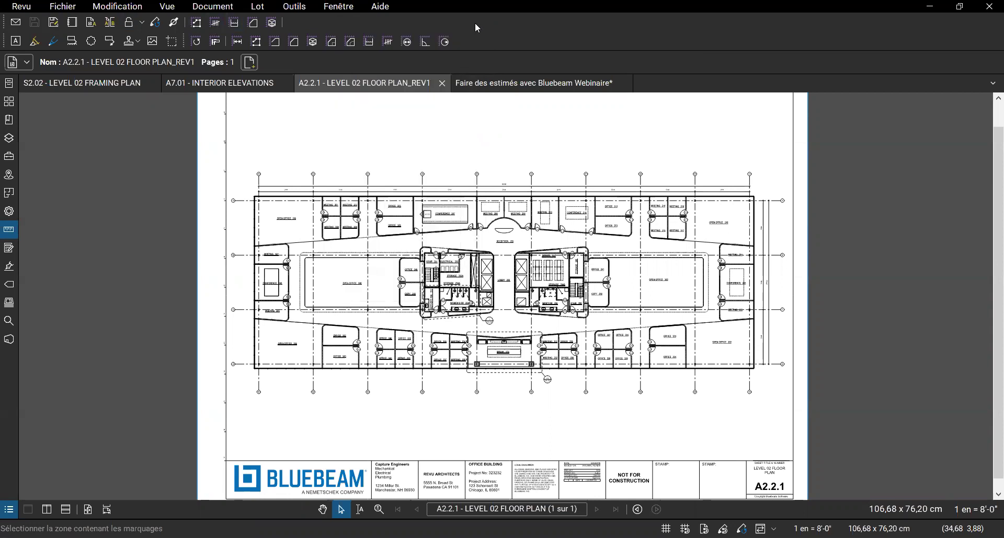
Examine the toolbar customization options, including adding a new toolbar and the available command categories.
right_click(475, 25)
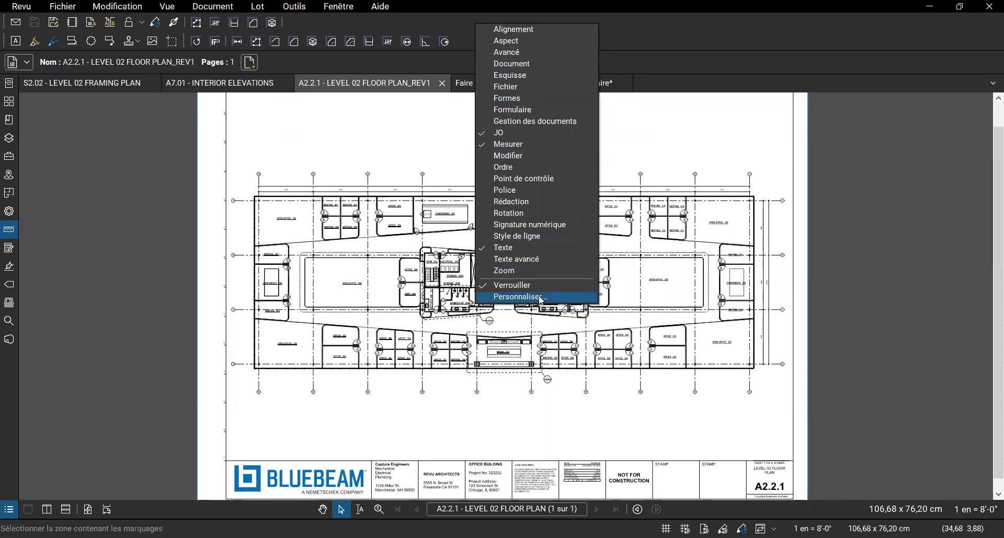
click(317, 261)
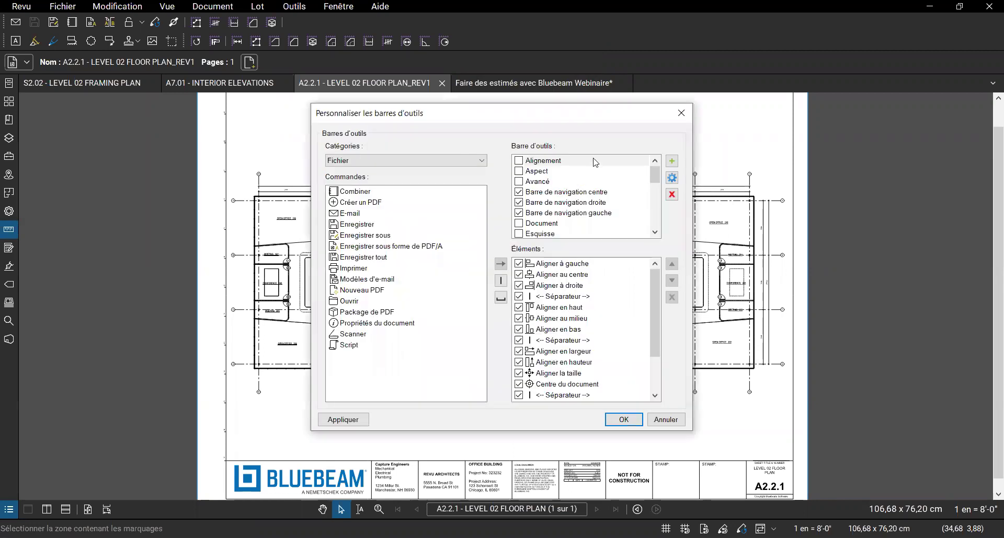
click(674, 167)
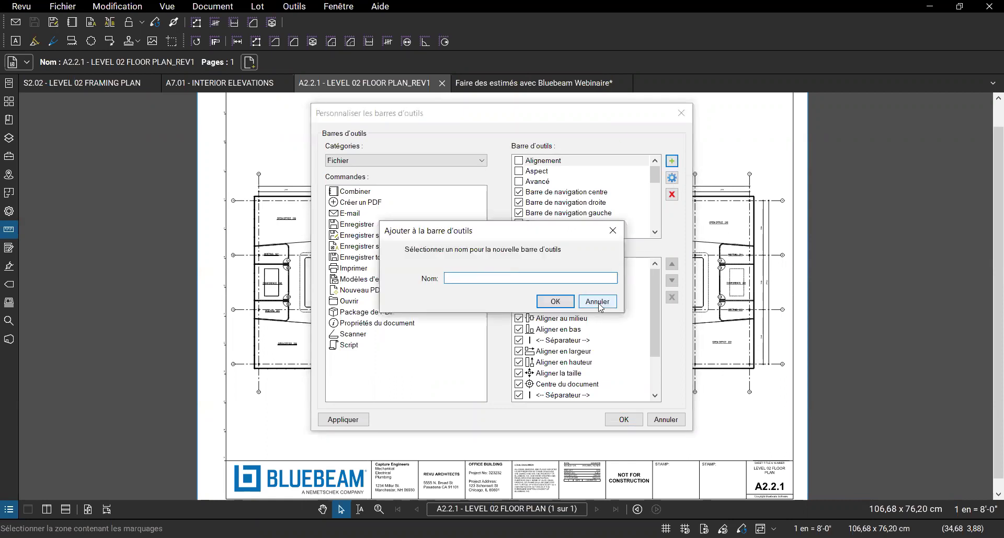
click(599, 303)
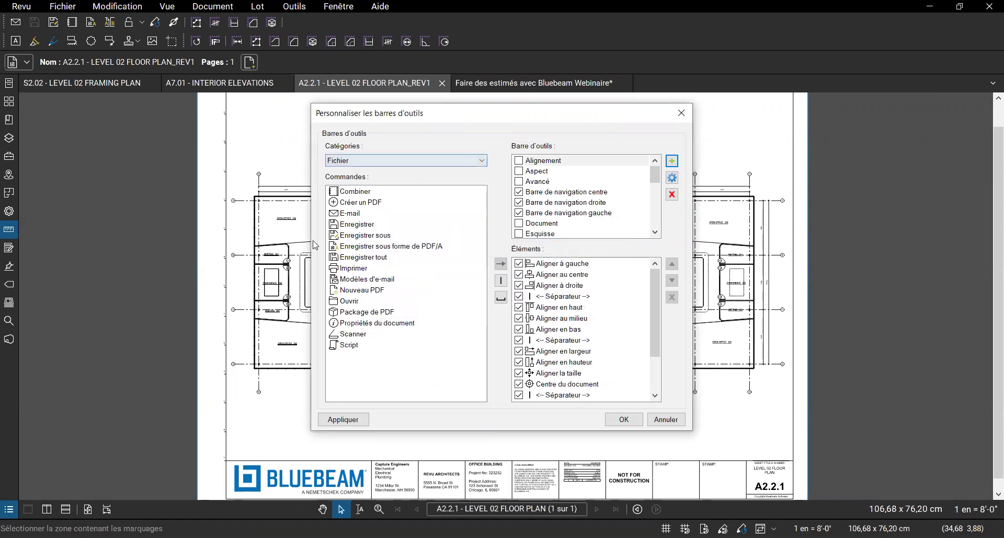
click(334, 159)
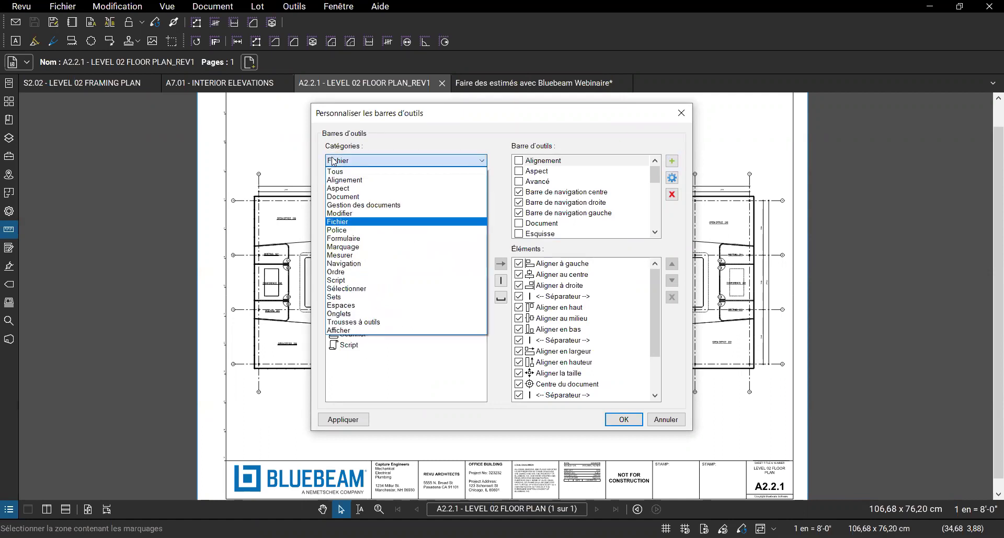
click(334, 161)
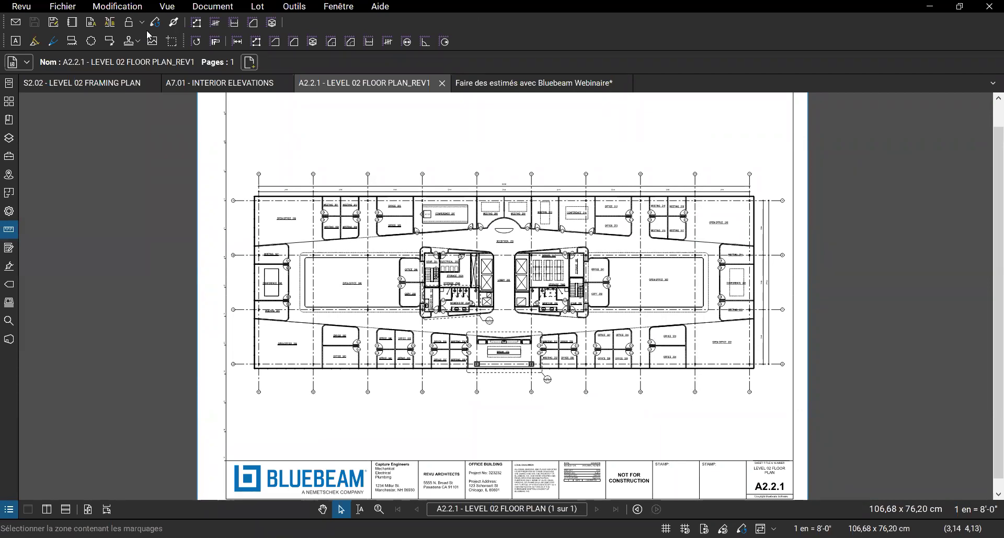
Check the profile list for the Estimation profile and the profile saving option.
click(15, 7)
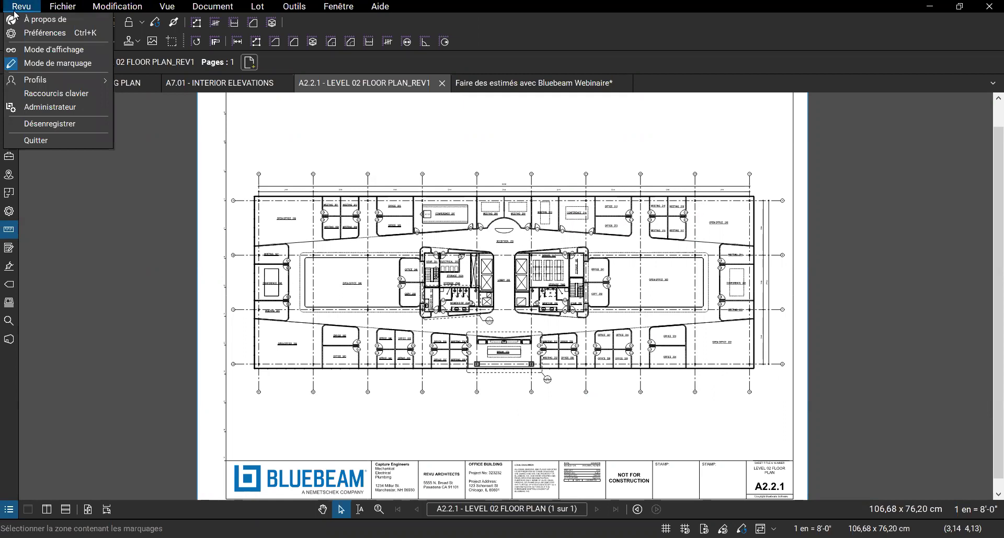
mouse_move(29, 79)
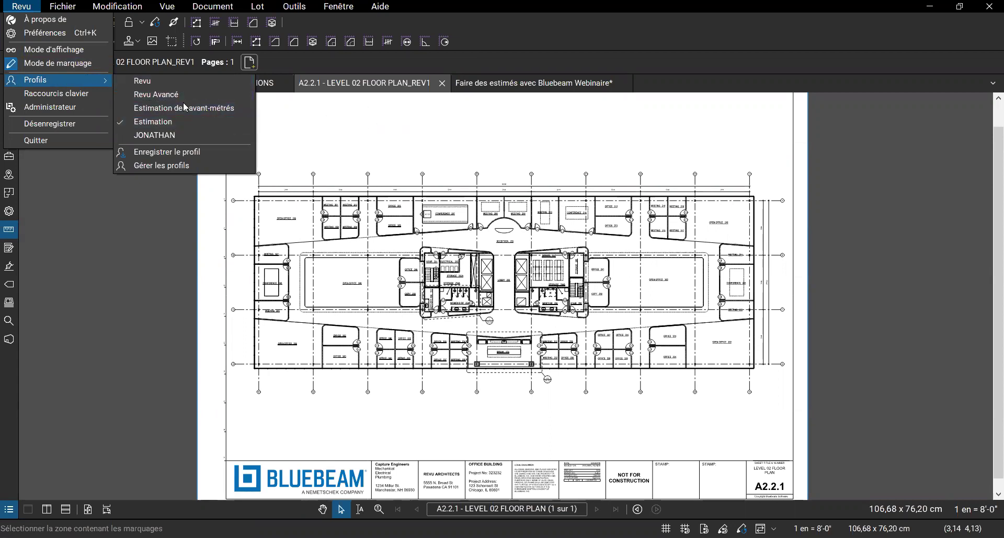
click(153, 80)
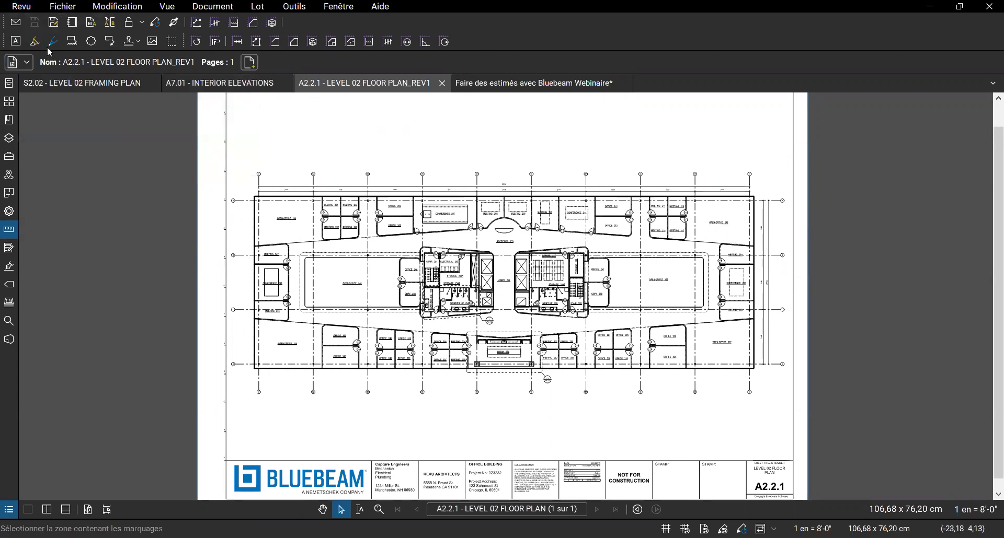
Show the JavaScript console panel and hide it again.
right_click(8, 358)
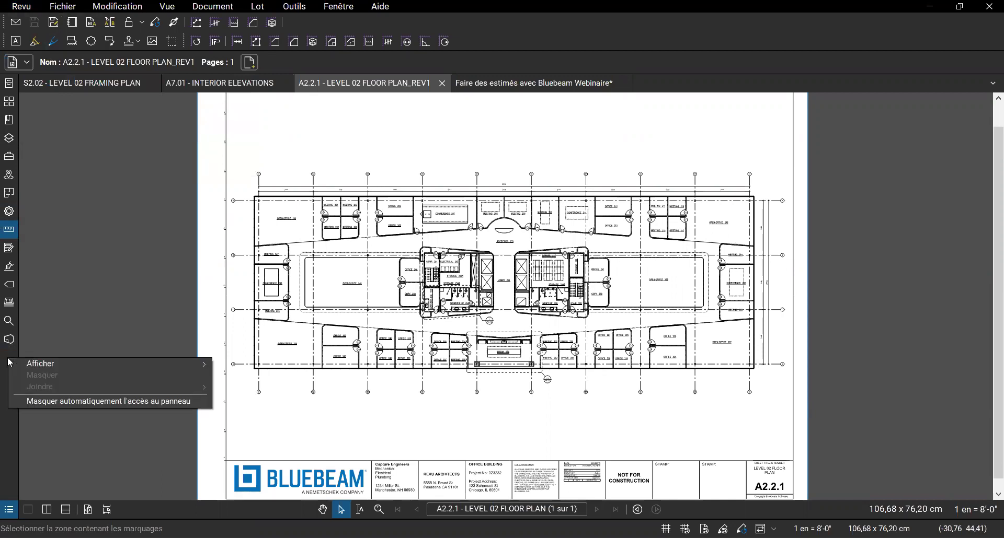
mouse_move(97, 366)
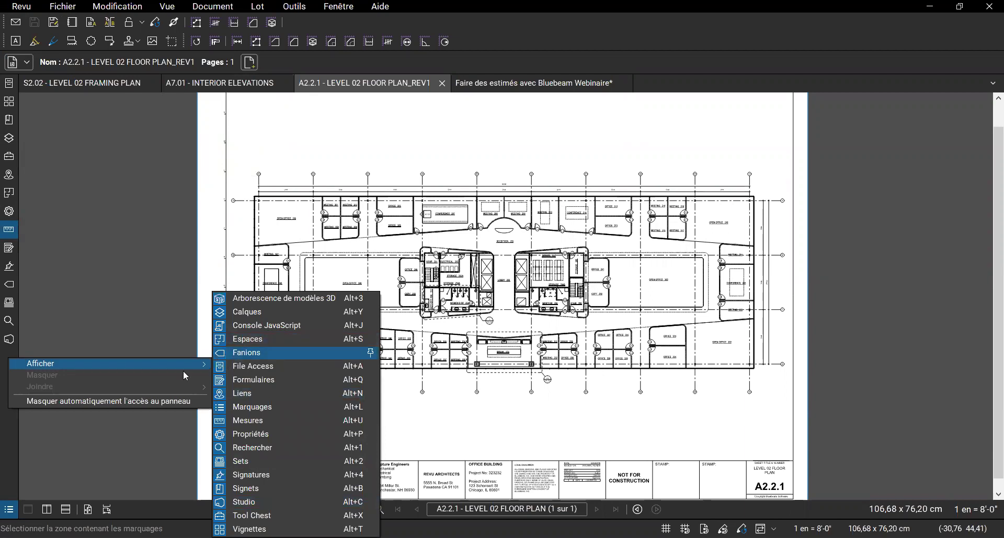
click(222, 328)
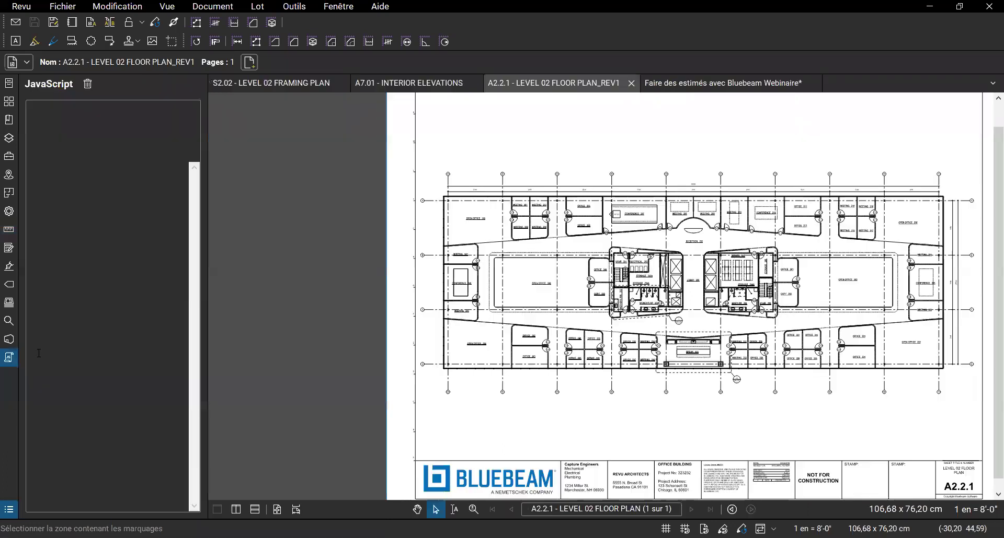
right_click(9, 357)
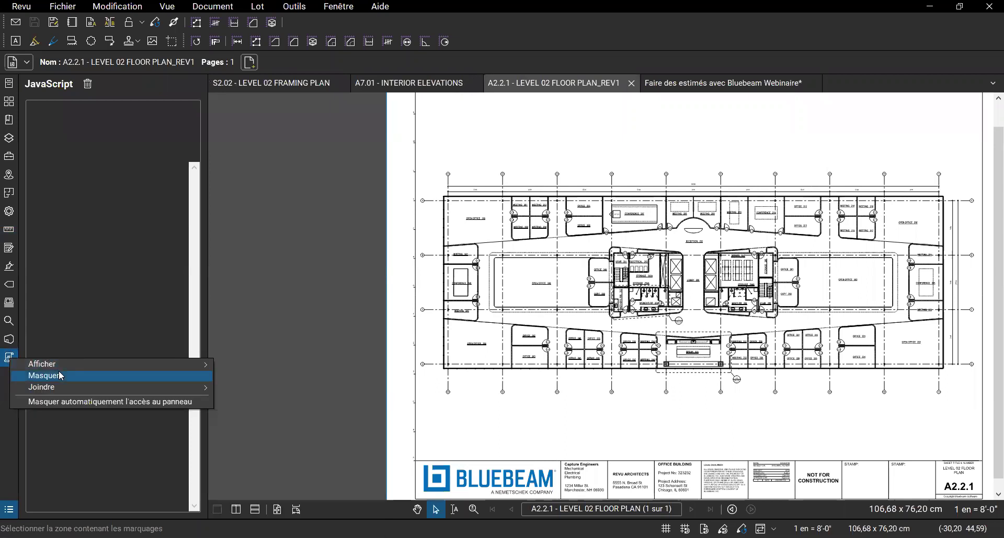
click(59, 373)
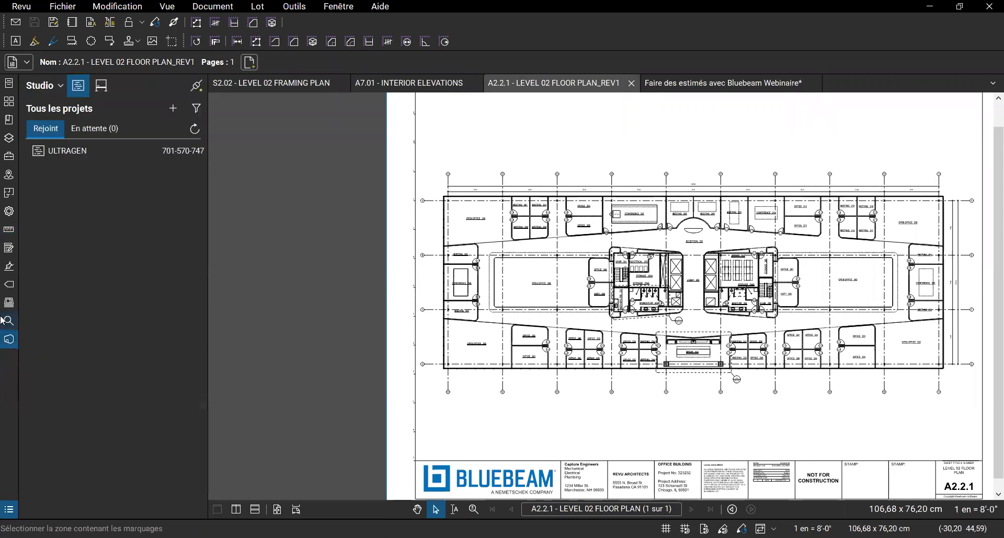
Hide the Fanions and Liens panels from the panel access bar.
right_click(7, 286)
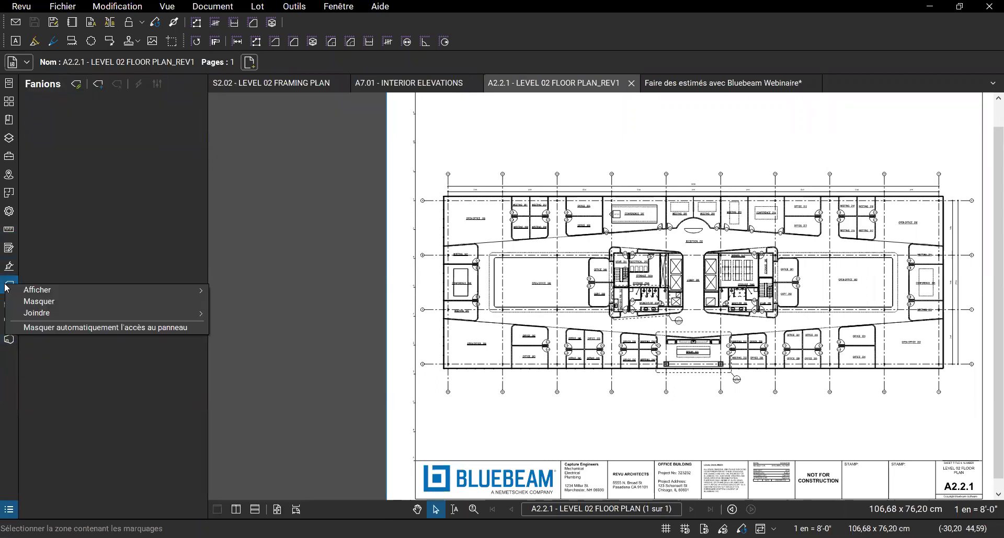
click(42, 302)
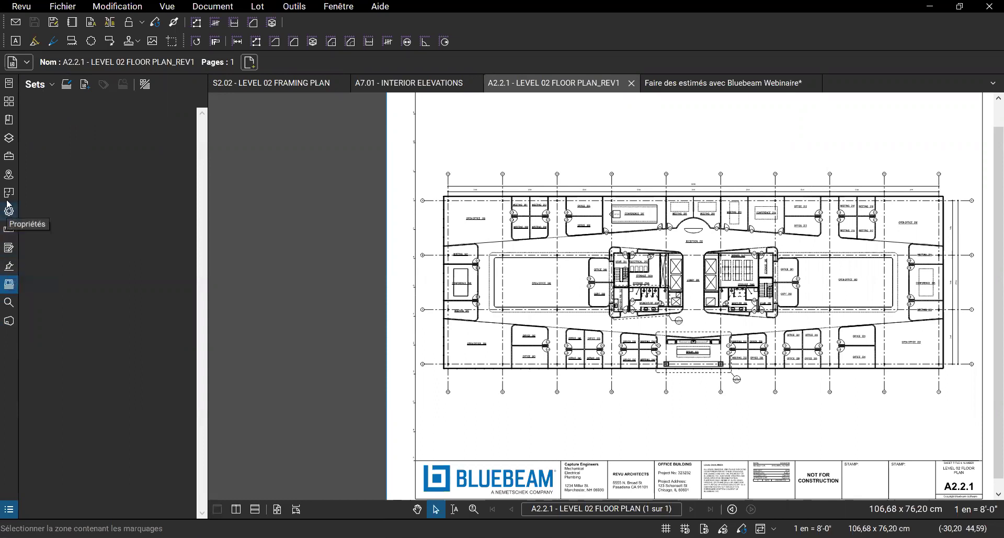
click(8, 174)
right_click(8, 174)
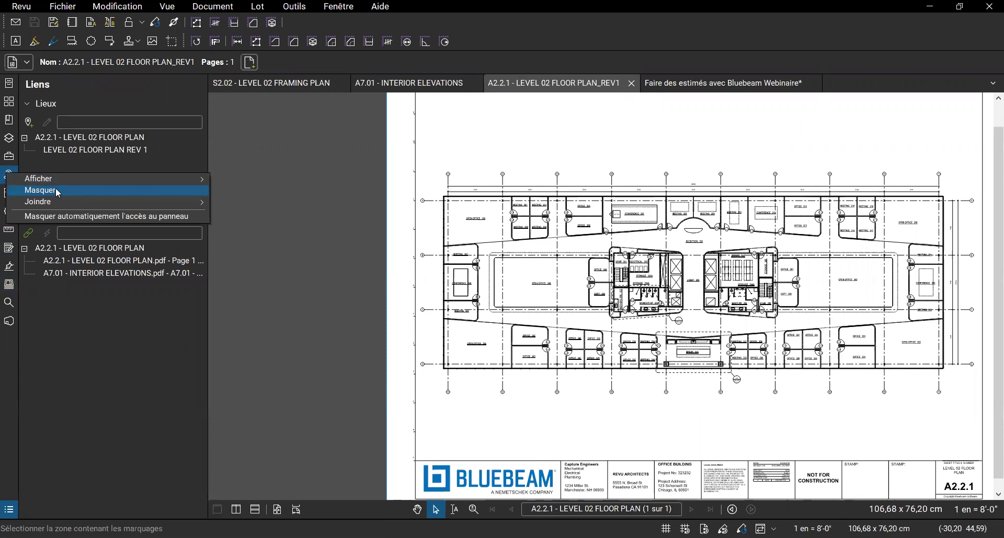
click(57, 193)
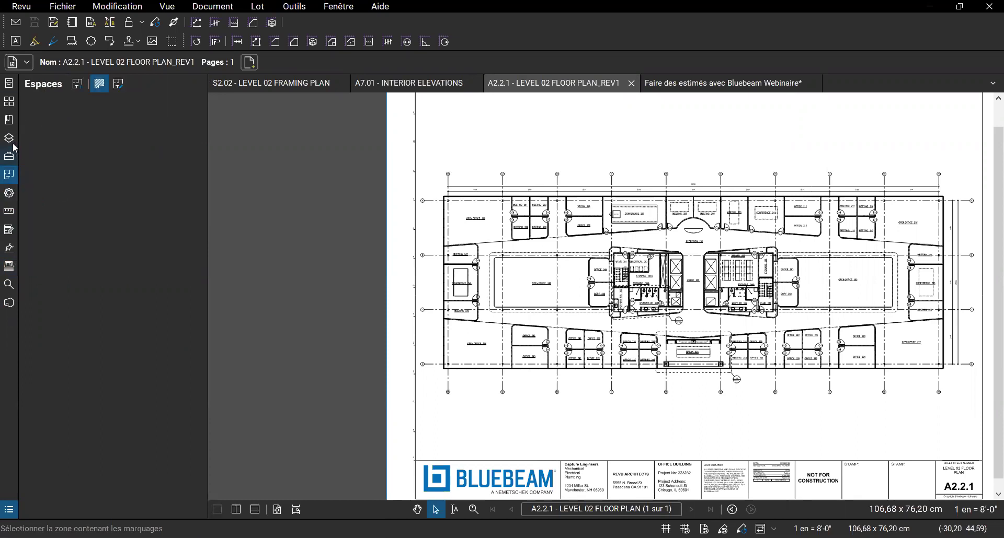
Hide the Signets and Calques panels and collapse the Mes outils set in the Tool Chest.
click(9, 120)
right_click(9, 121)
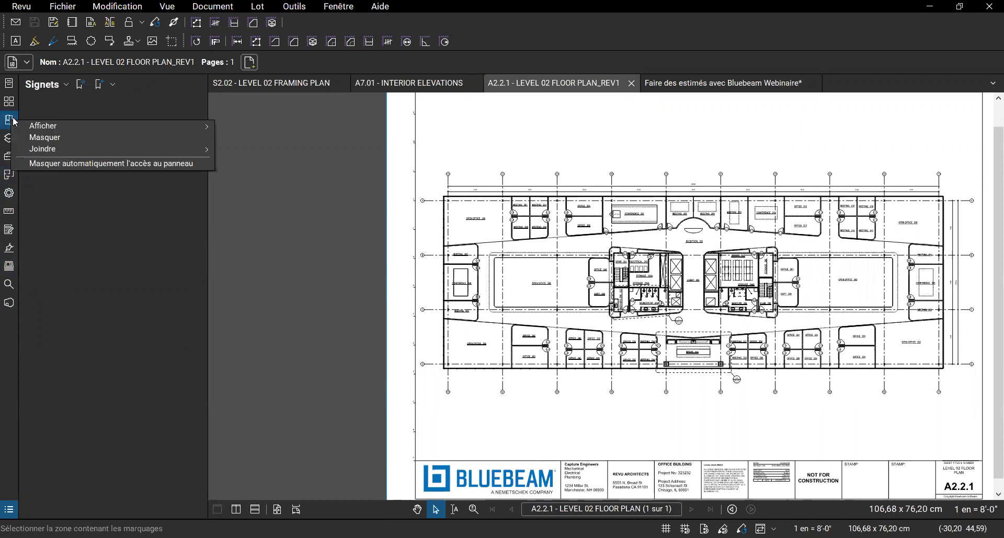
click(76, 138)
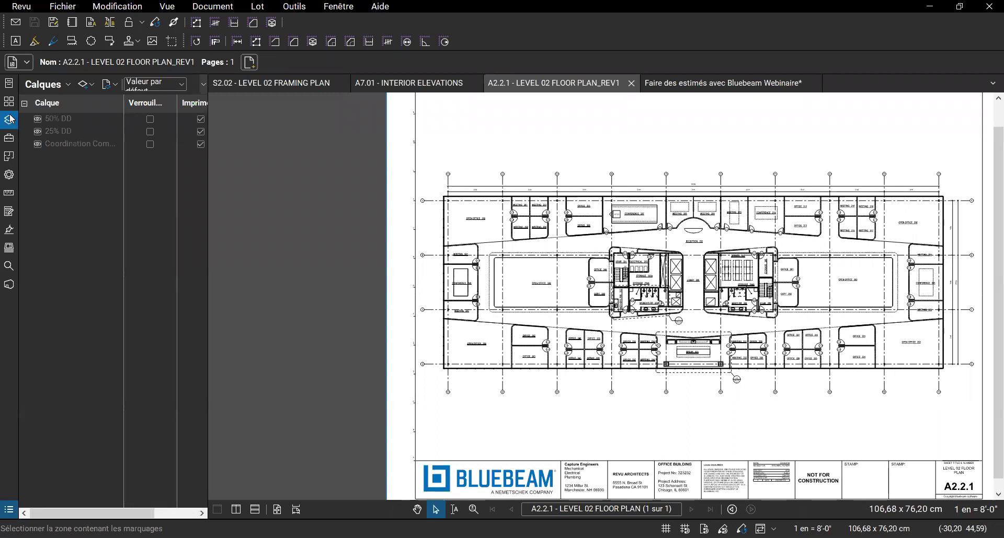
right_click(10, 120)
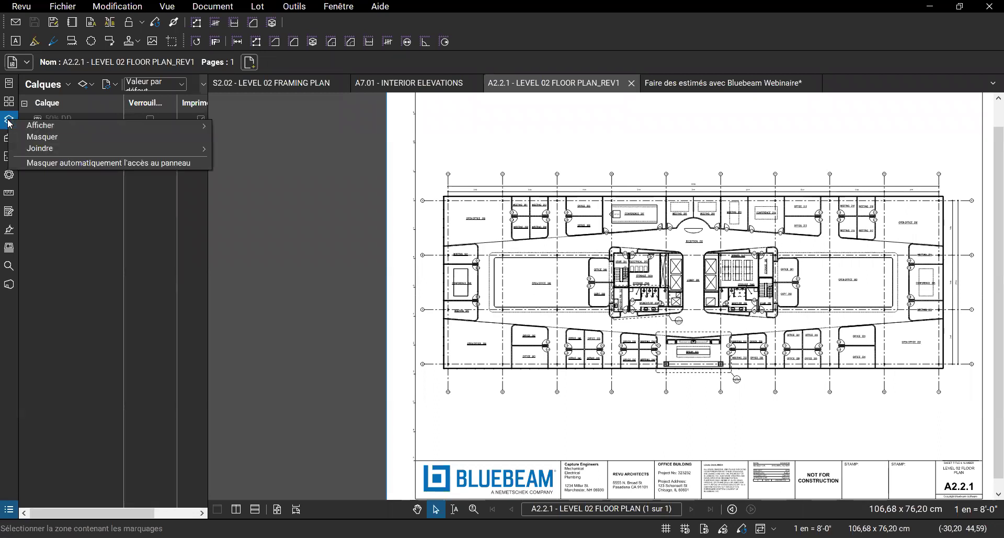
click(41, 138)
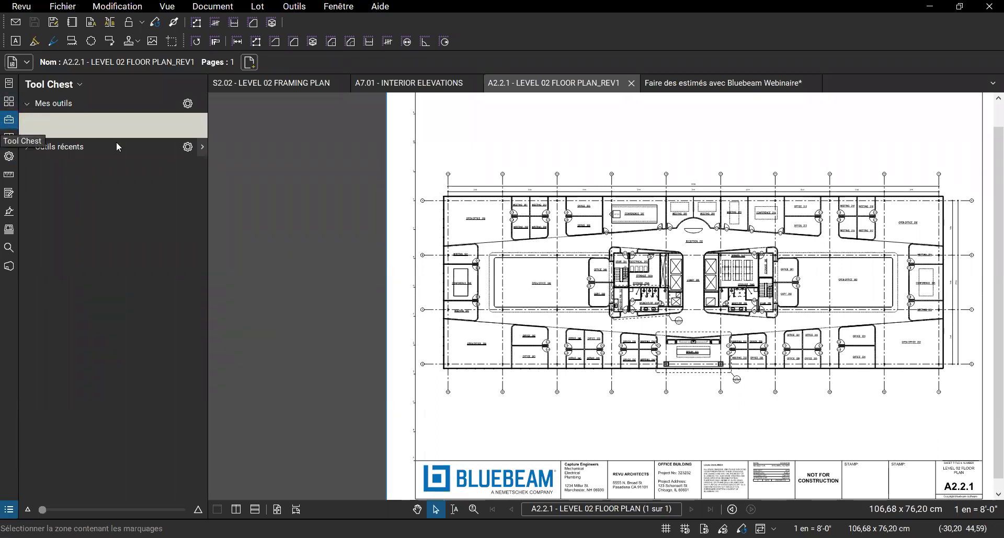
click(30, 101)
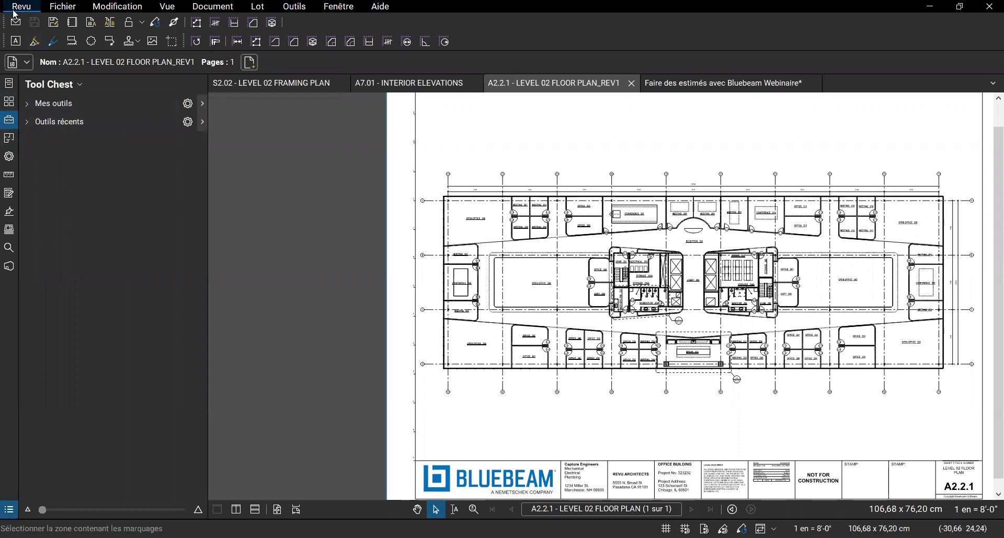
Move all toolbars onto a single row and narrow the Tool Chest panel to widen the drawing area.
drag(7, 41, 300, 25)
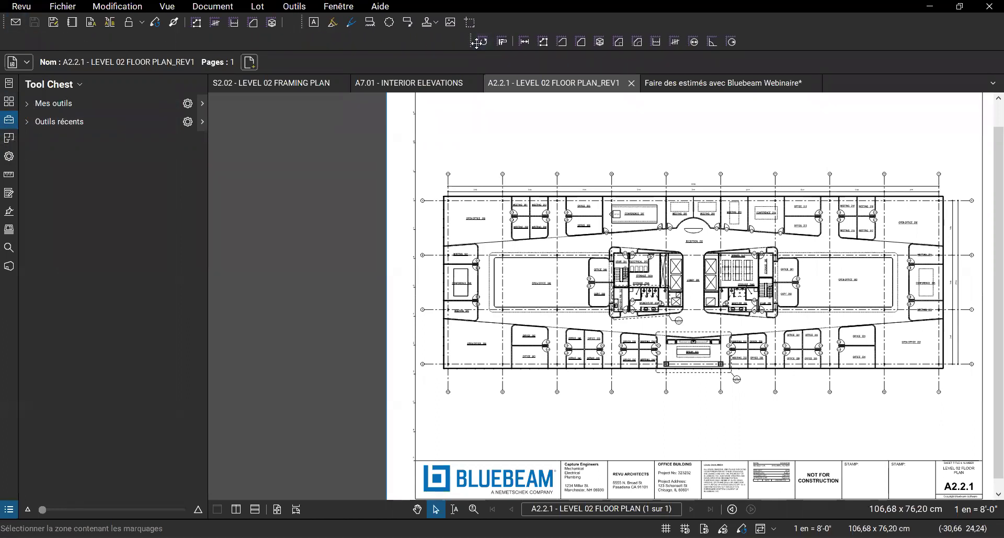
drag(475, 43, 475, 24)
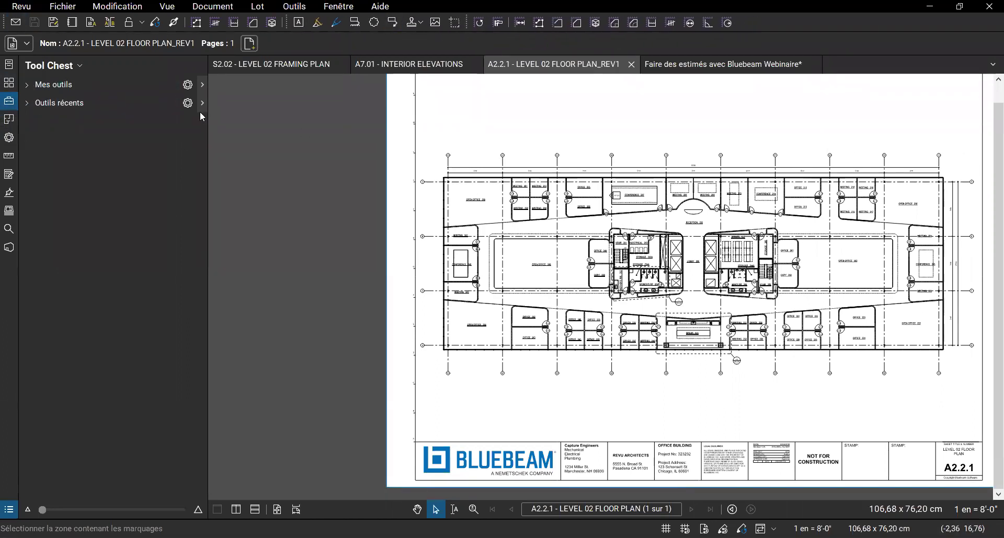
drag(203, 176, 110, 178)
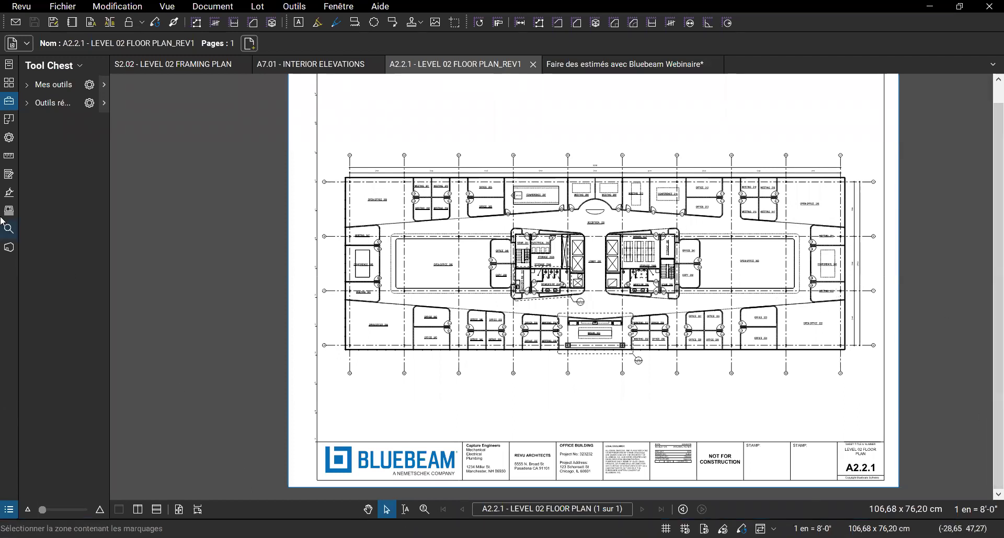
Save the current interface layout to the Estimation profile.
click(24, 7)
mouse_move(93, 83)
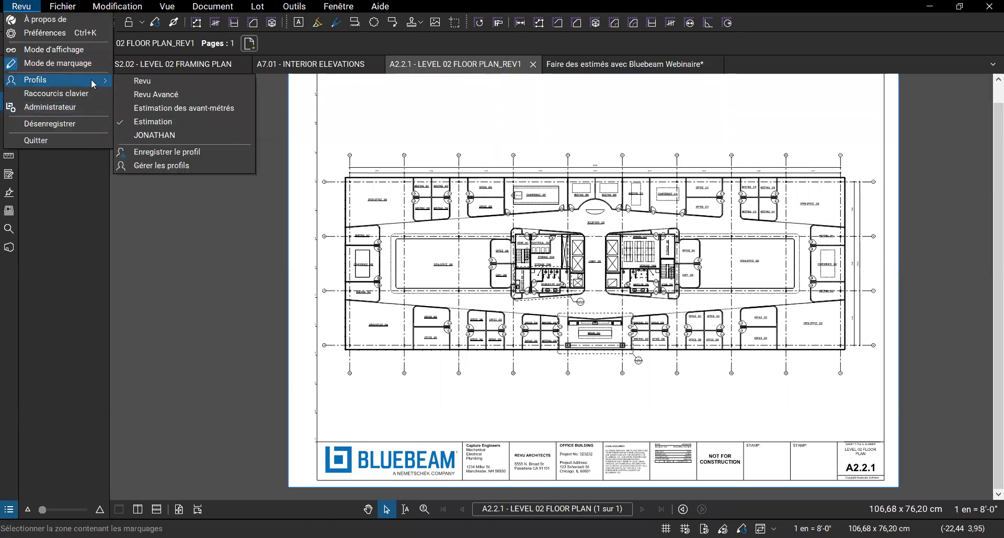
click(166, 151)
Switch to the personal custom profile and back to the Estimation profile to compare their layouts.
click(22, 7)
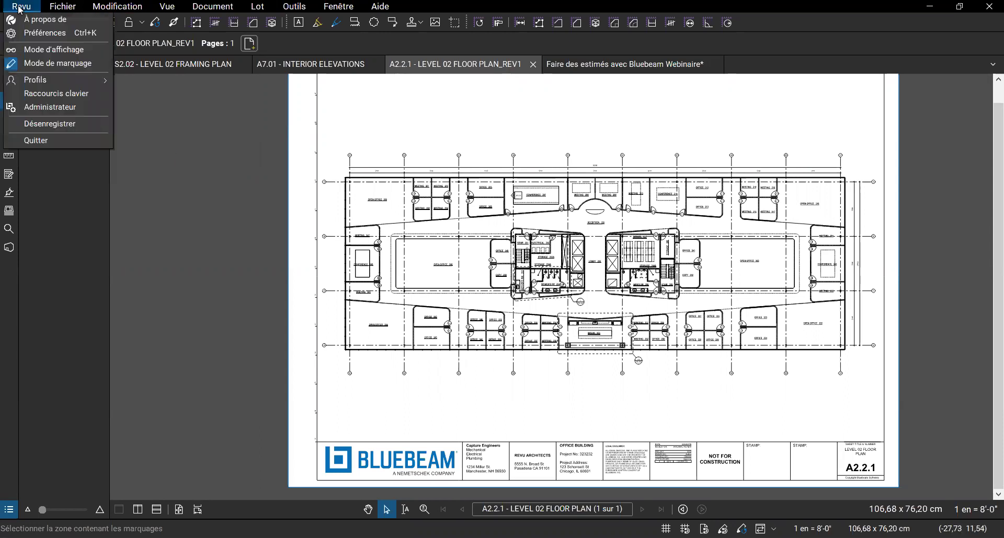
mouse_move(44, 81)
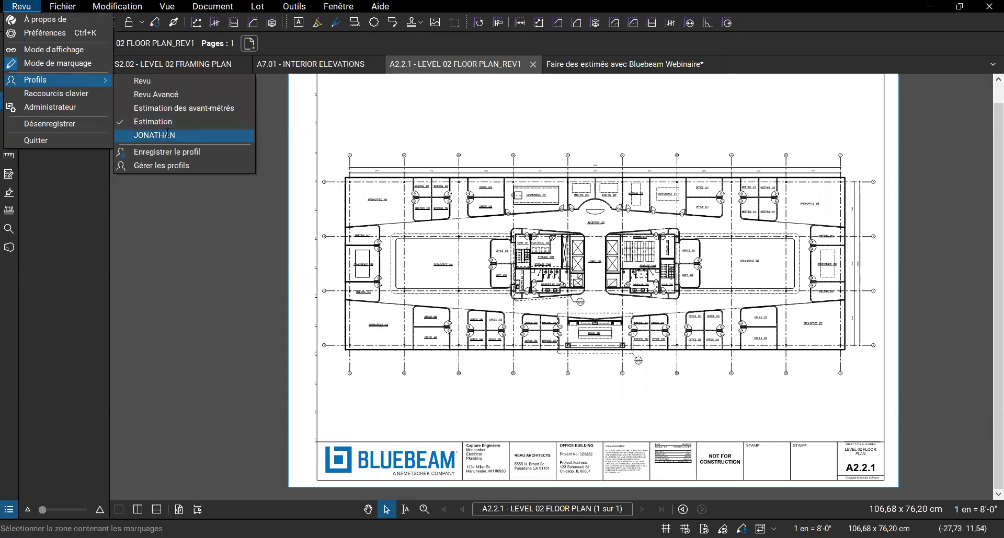
click(168, 137)
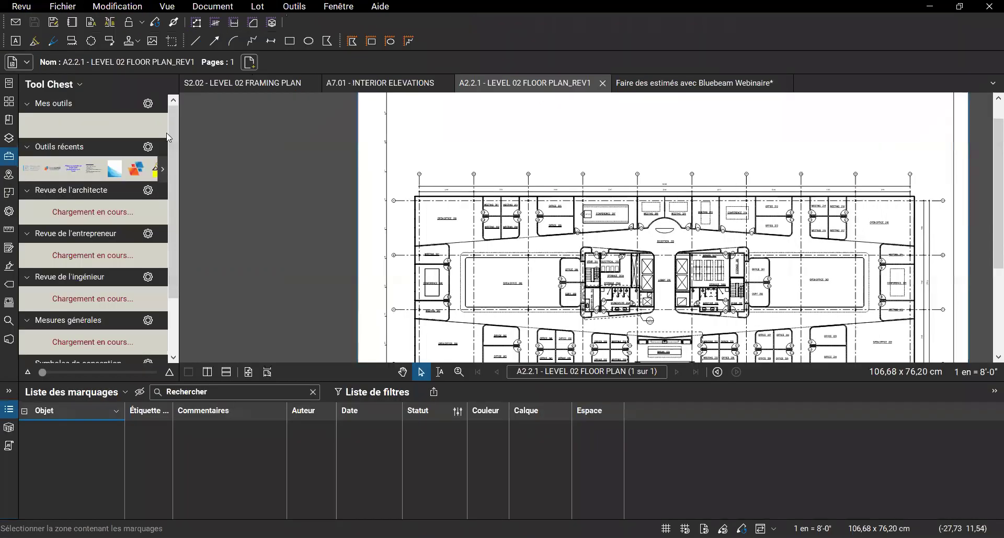
click(21, 7)
mouse_move(54, 79)
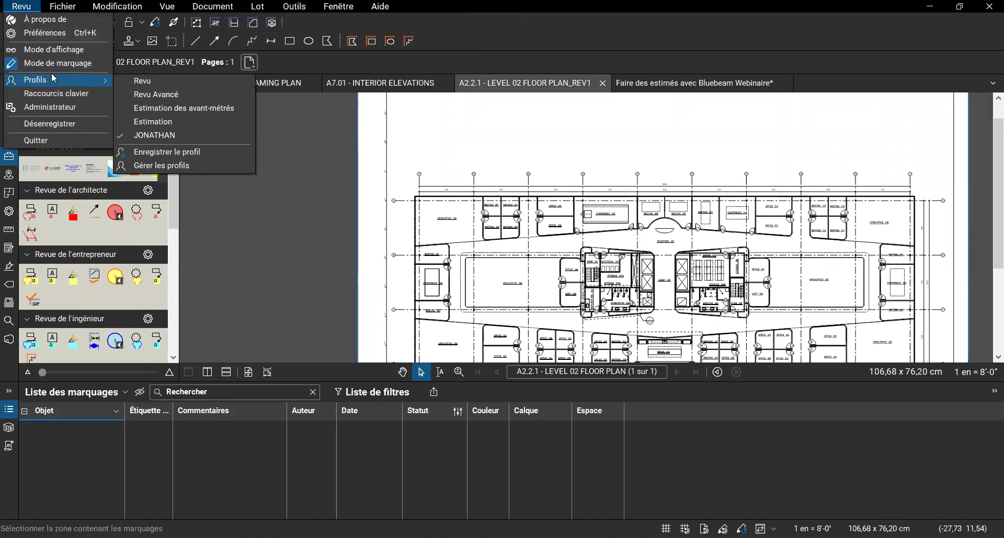
click(151, 121)
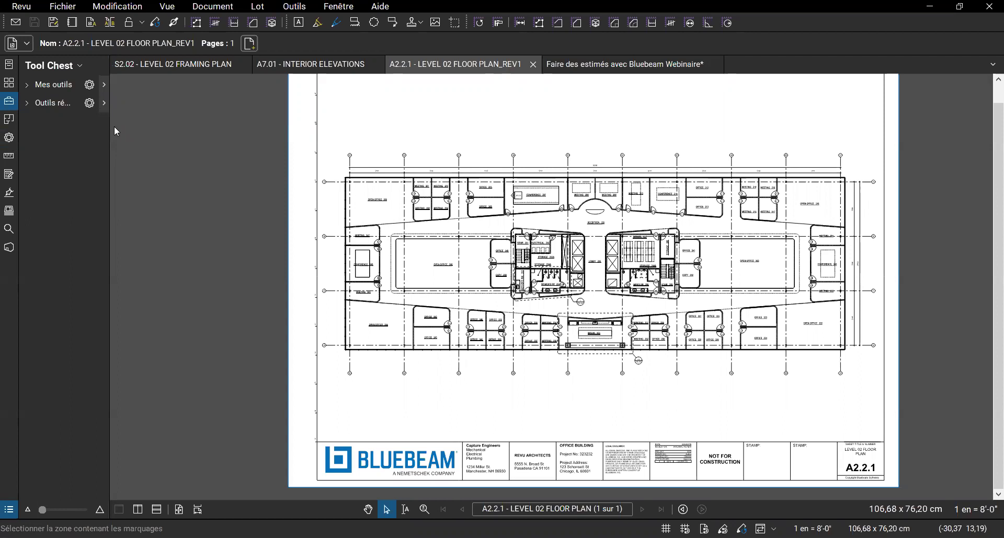
Widen the Tool Chest panel slightly, and expand, resize and collapse the Liste des marquages panel.
drag(507, 286, 401, 300)
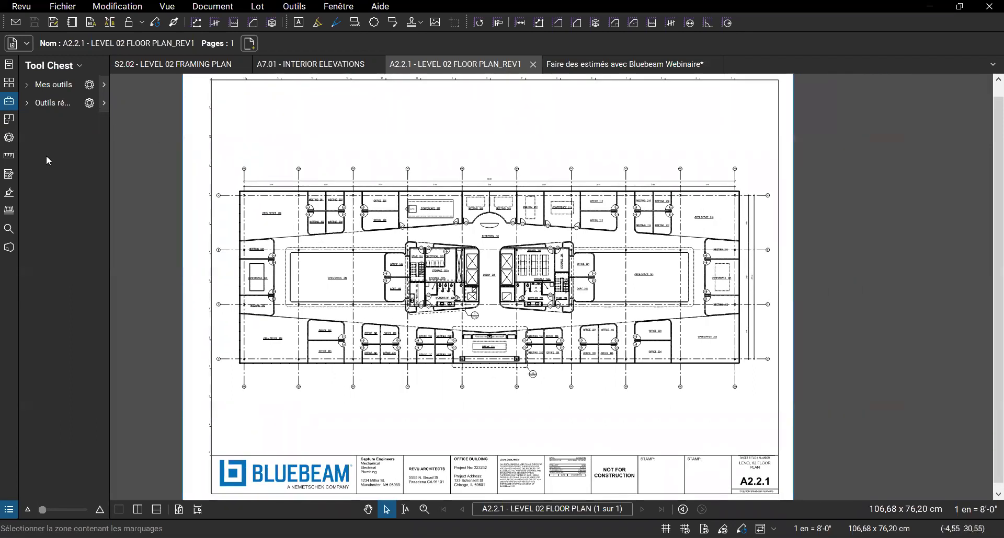
drag(109, 139, 136, 138)
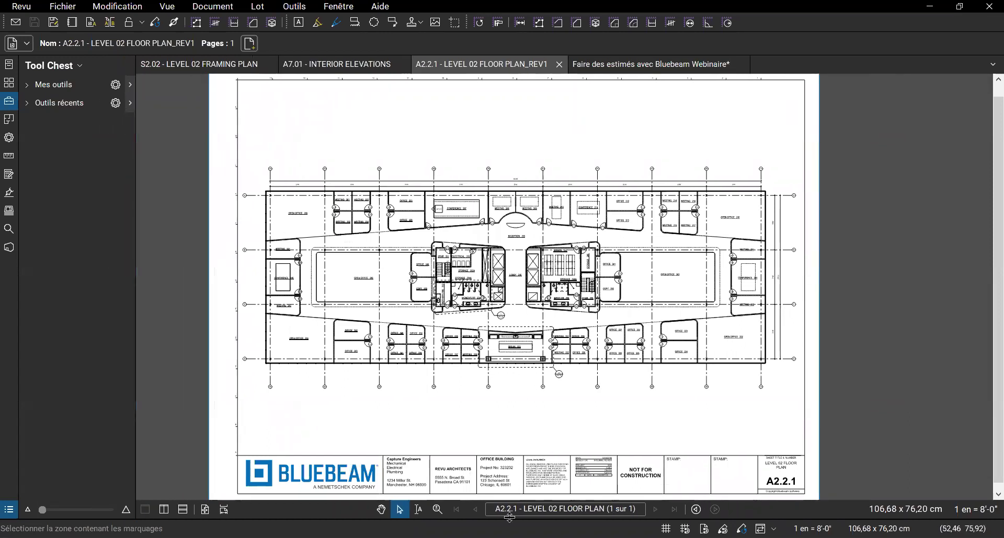
drag(510, 518, 493, 428)
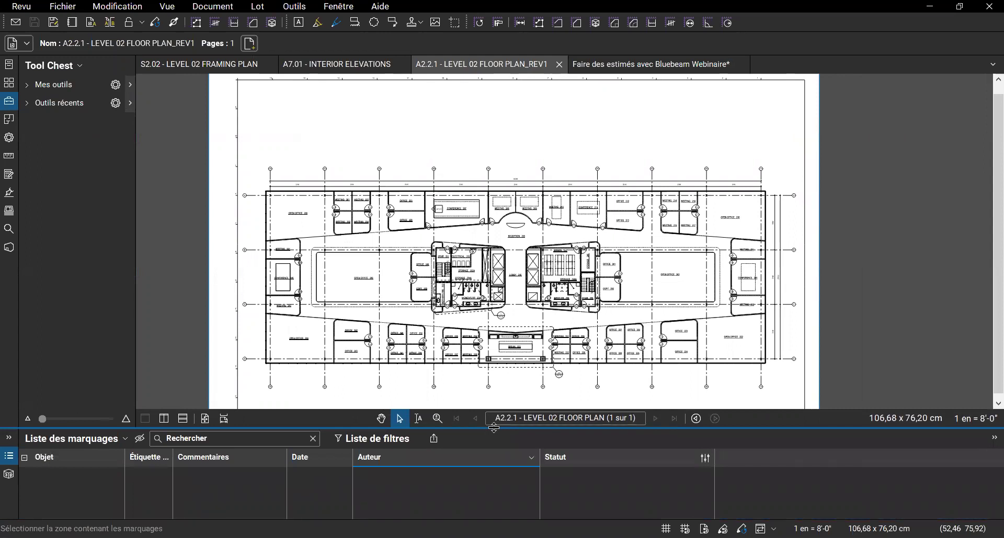
drag(494, 428, 492, 438)
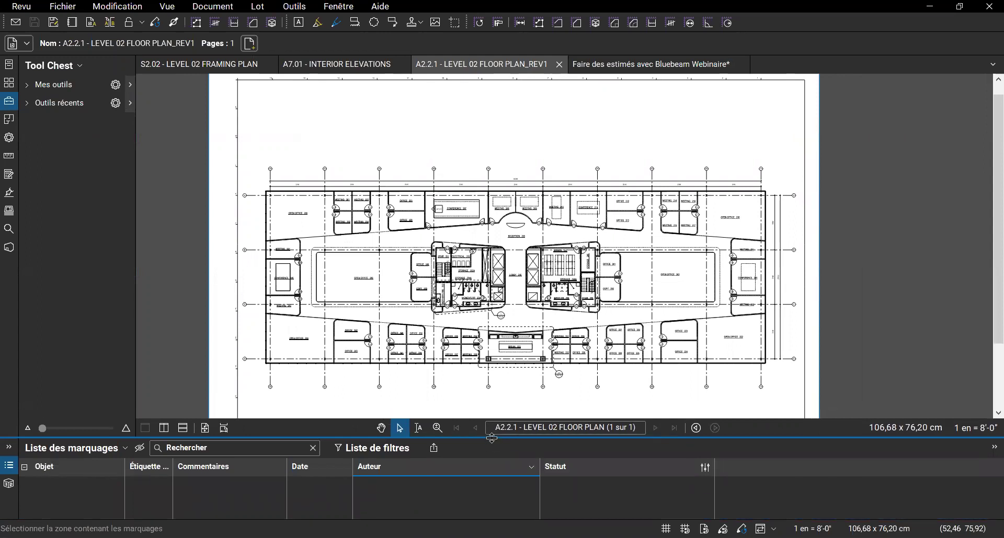
double_click(492, 438)
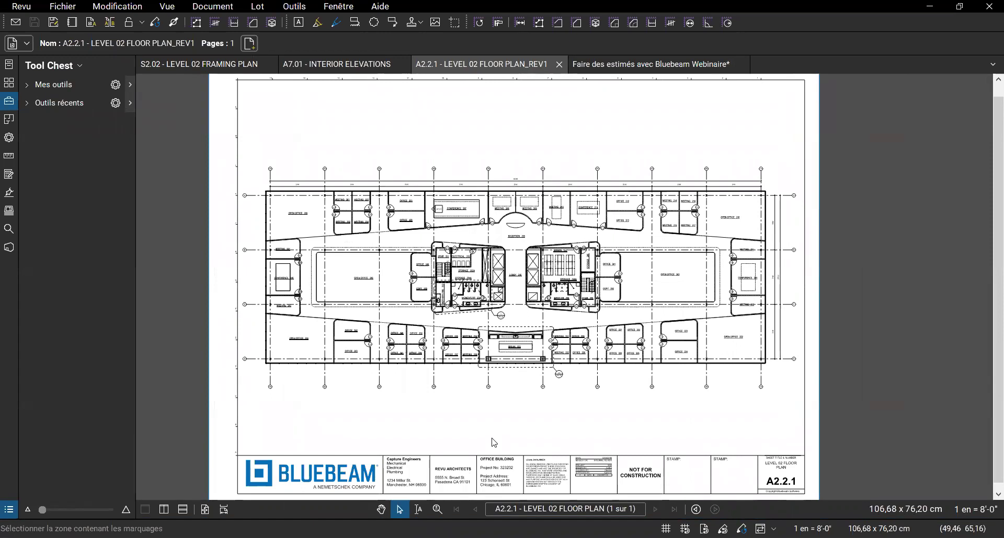
Open the Mesures panel and widen it to show its measurement tools and page scale settings in full.
scroll(492, 273, up, 2)
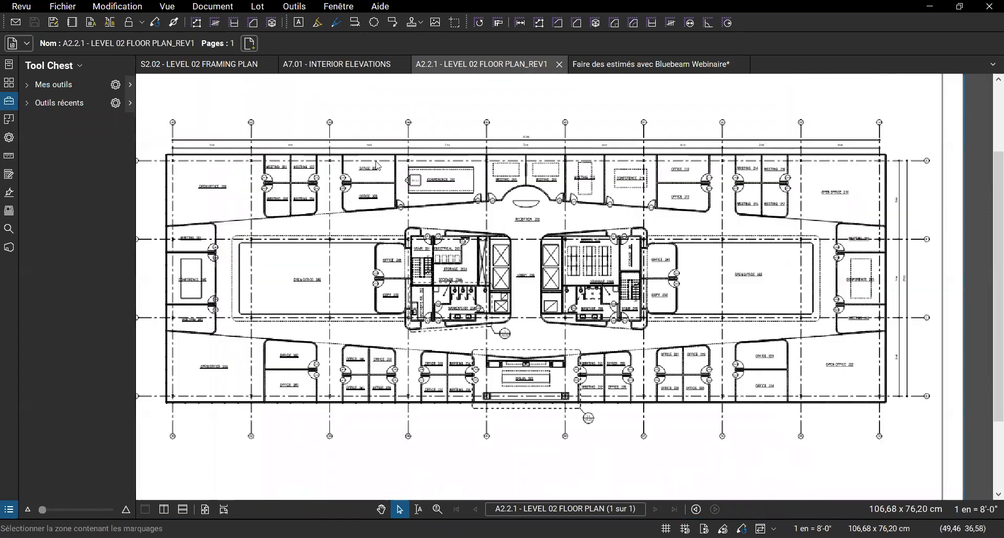
scroll(378, 166, up, 4)
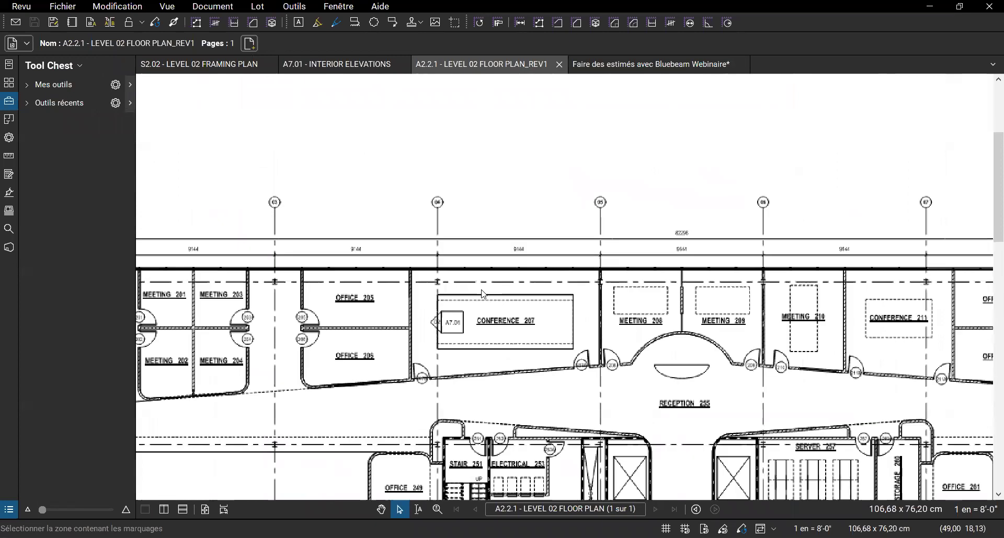
click(14, 158)
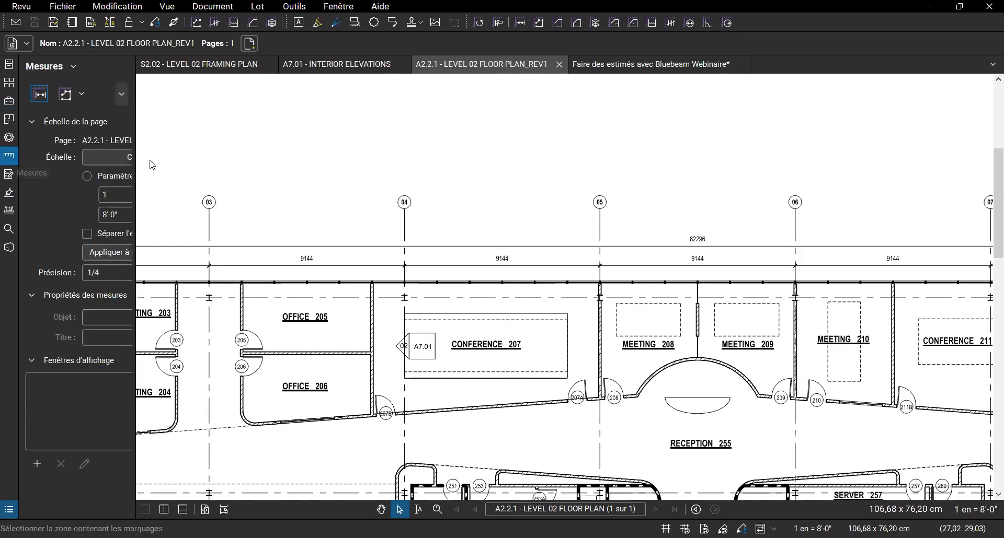
drag(137, 164, 282, 172)
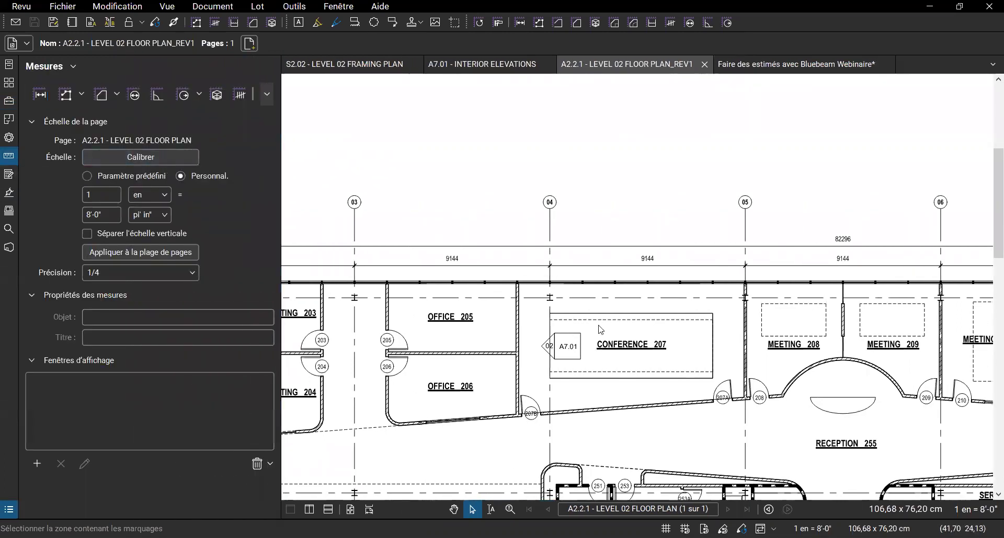
Examine the grid dimensions above Office 205 and Conference 207 on the floor plan, between grid lines 03 and 05.
scroll(599, 329, down, 3)
scroll(600, 330, down, 3)
scroll(588, 332, down, 2)
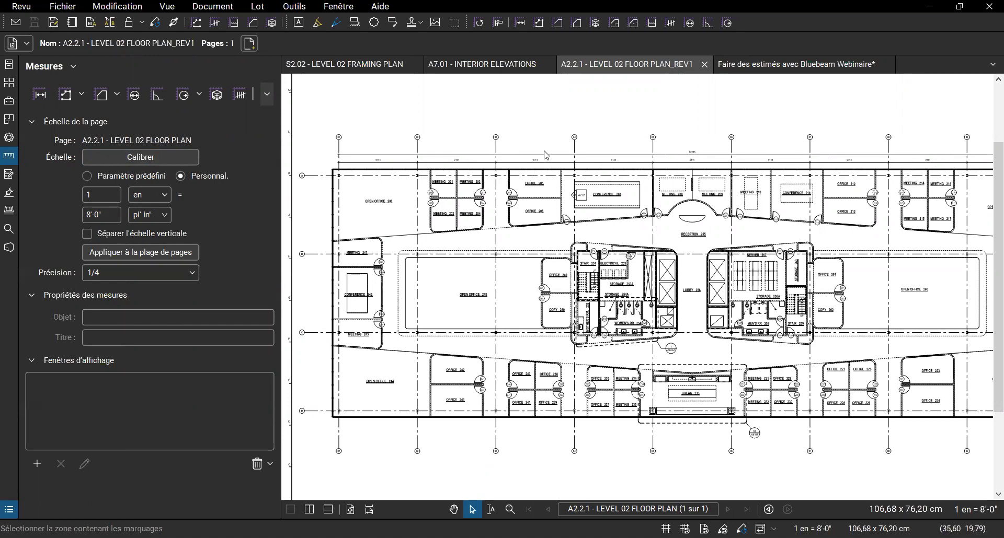
scroll(547, 155, up, 3)
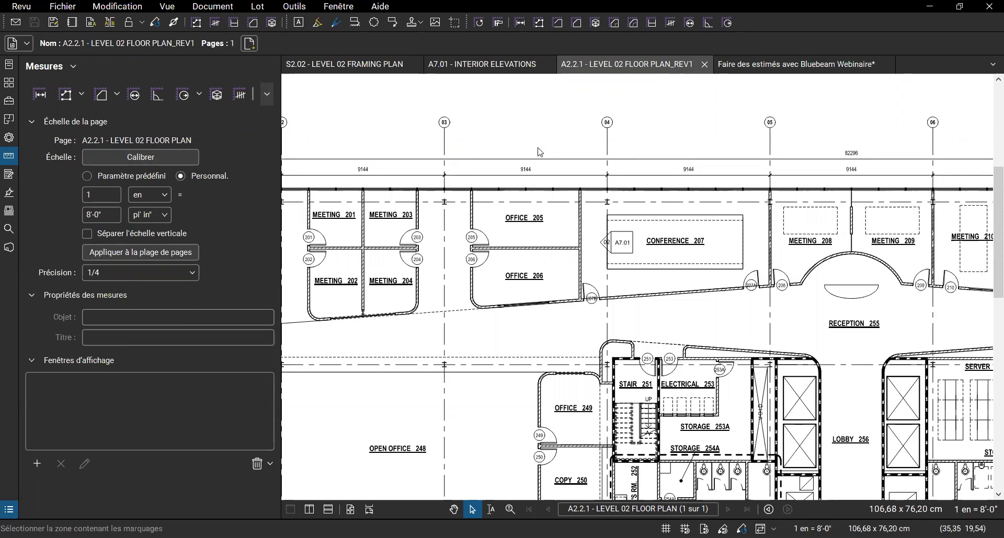
scroll(540, 152, up, 2)
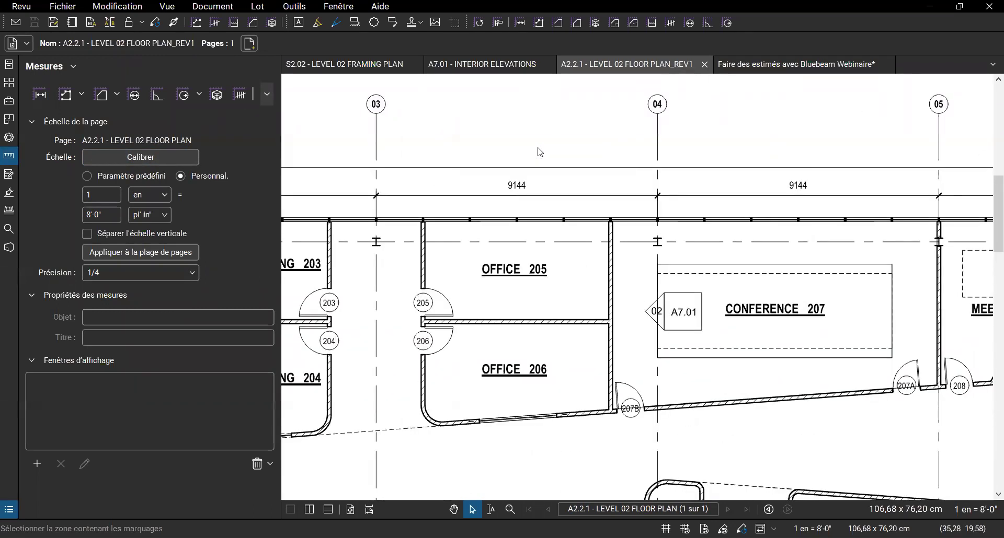
Review the predefined page scales, including the metric ratios and imperial scales, and return the page scale to custom.
drag(610, 166, 691, 215)
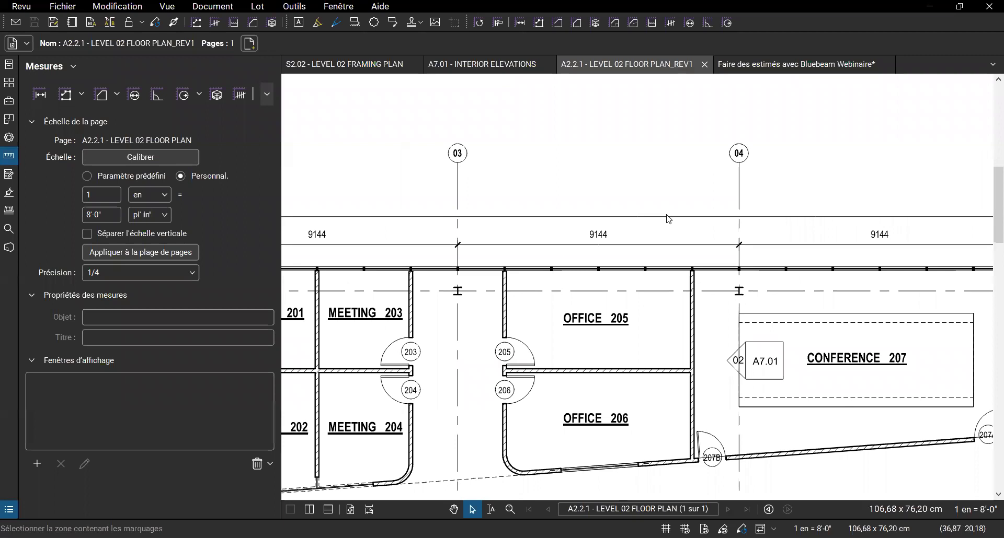
drag(563, 250, 755, 223)
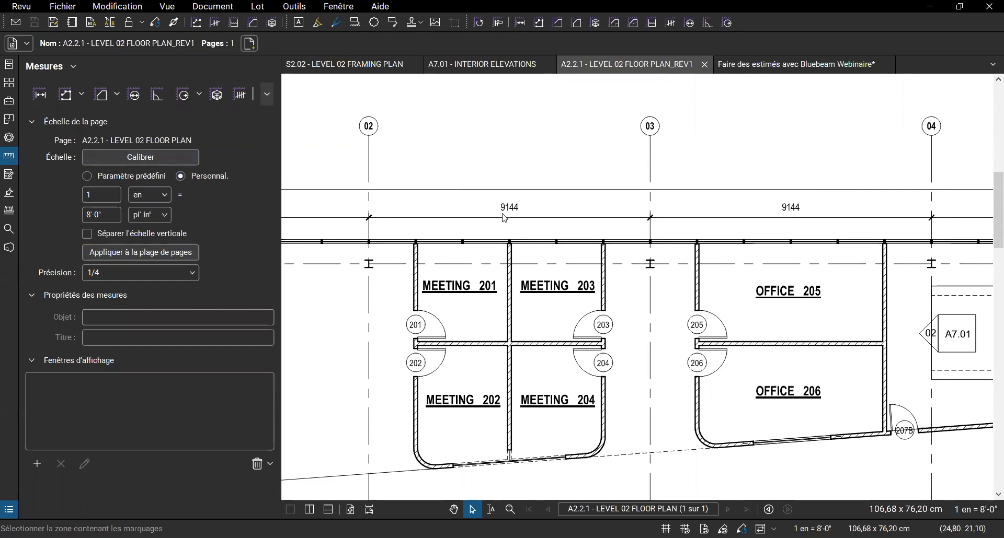
click(93, 175)
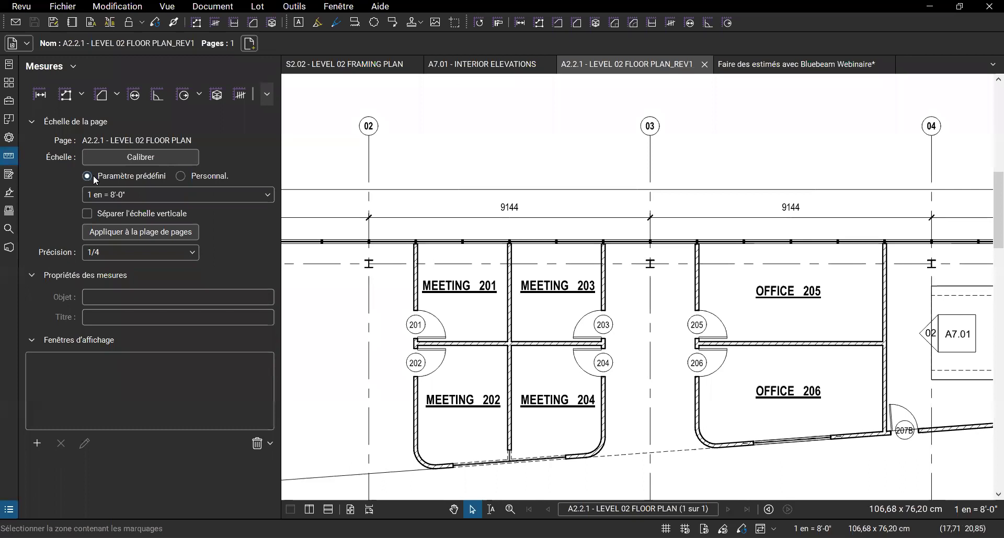
click(183, 196)
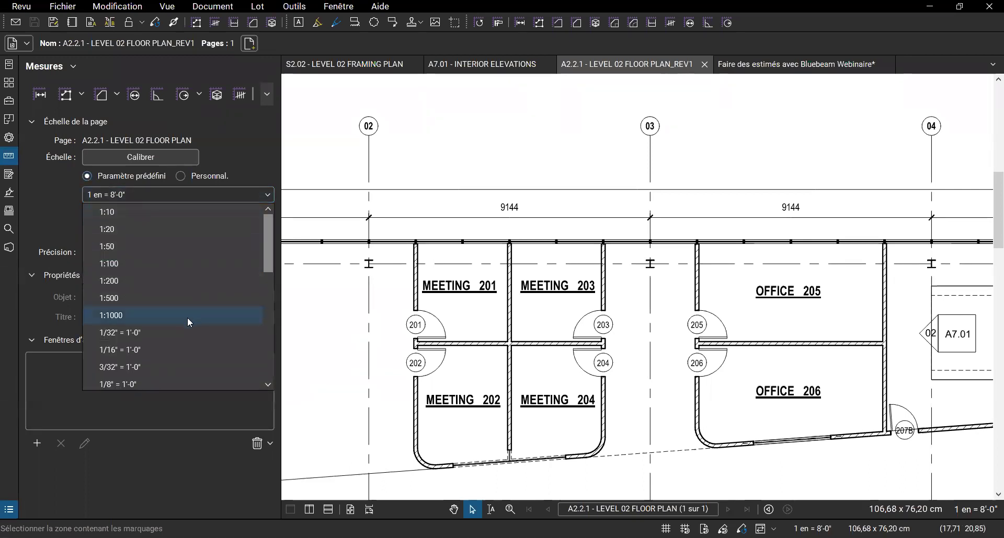
scroll(191, 255, down, 3)
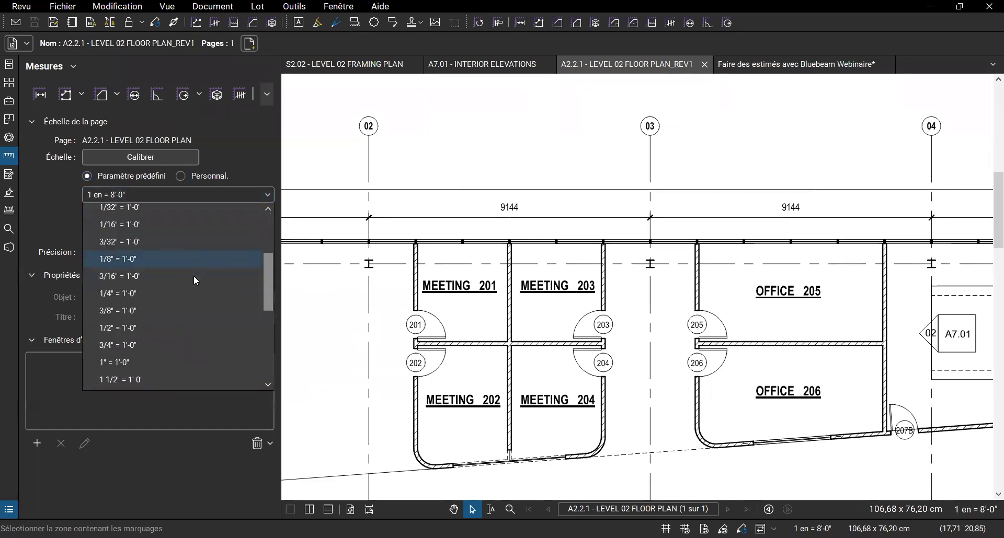
scroll(201, 309, up, 3)
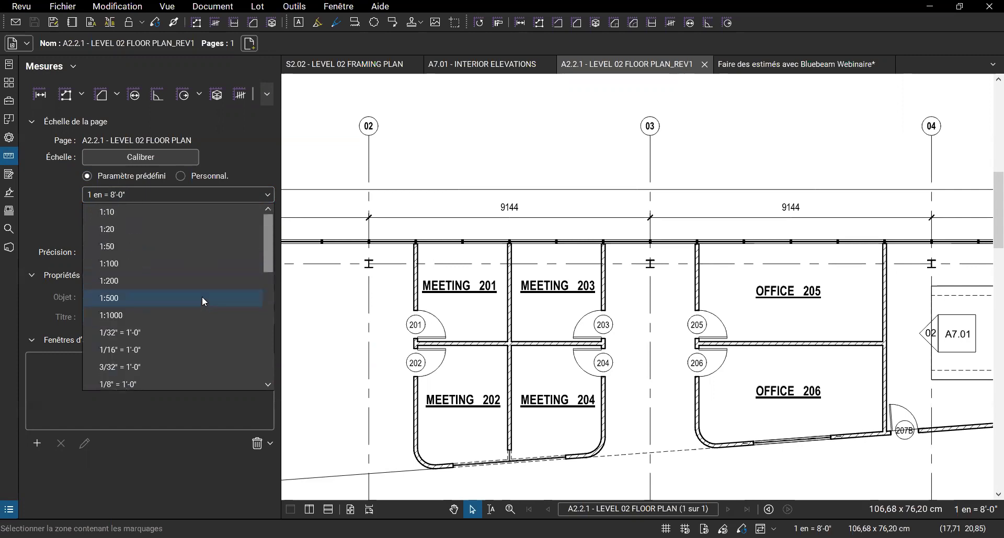
click(184, 175)
click(182, 173)
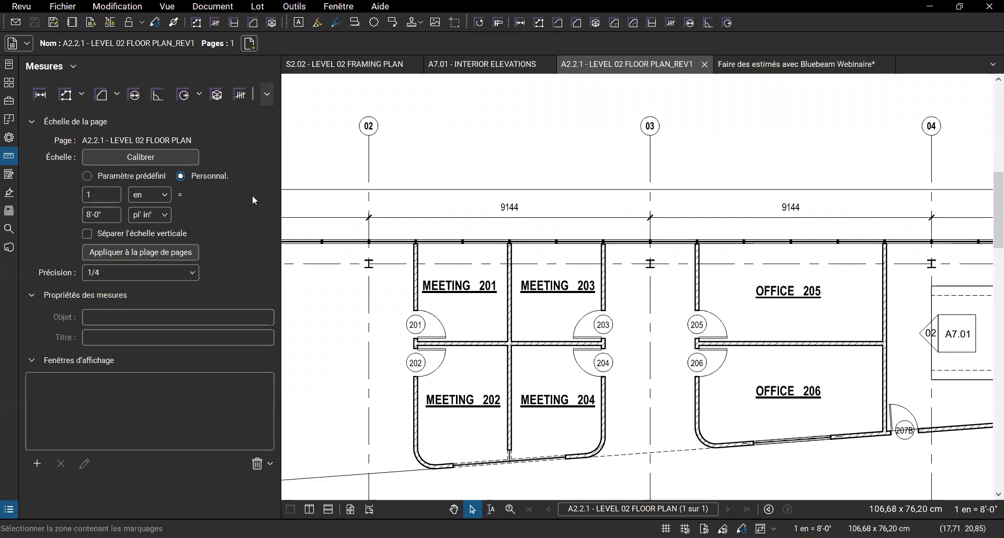
Separate the vertical scale to show independent X and Y scale settings, and recombine them into a single page scale.
scroll(521, 303, down, 1)
scroll(521, 303, down, 2)
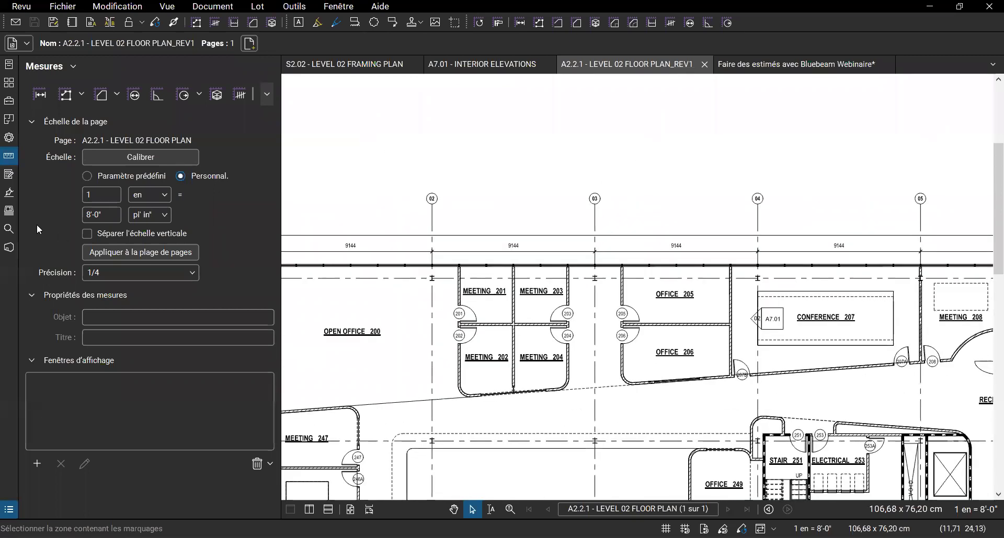
click(87, 234)
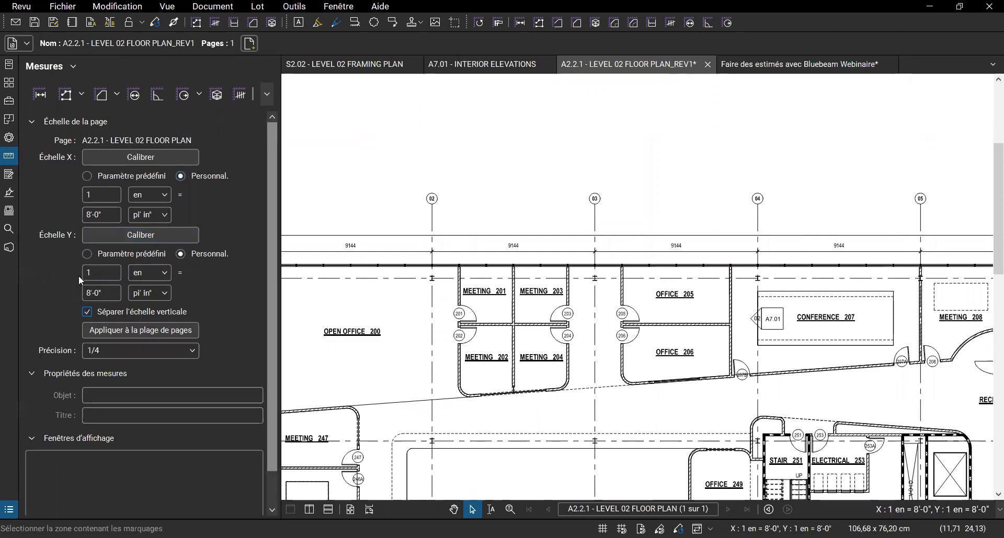
click(87, 312)
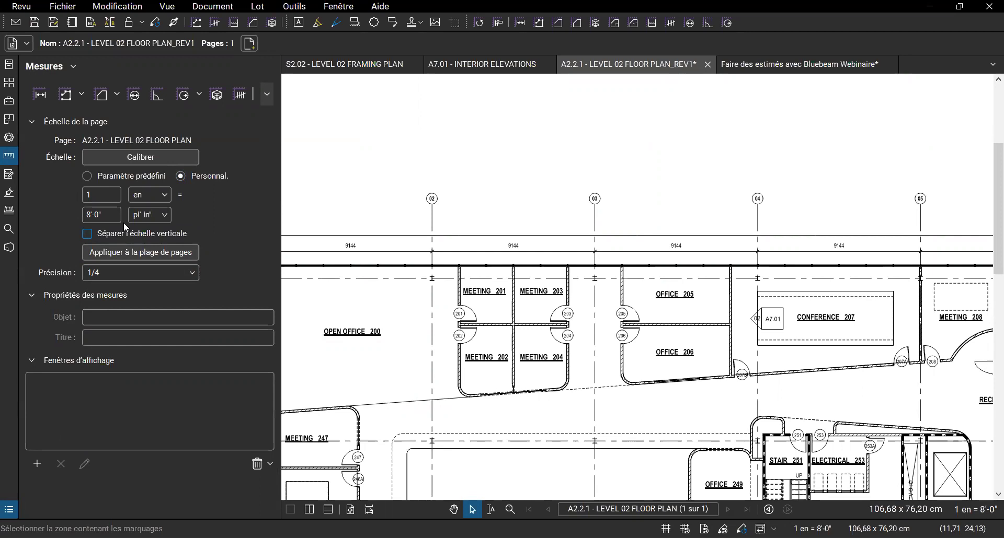
Try to add a viewport with its own scale over part of the floor plan, and cancel its naming and scale settings.
scroll(545, 342, down, 3)
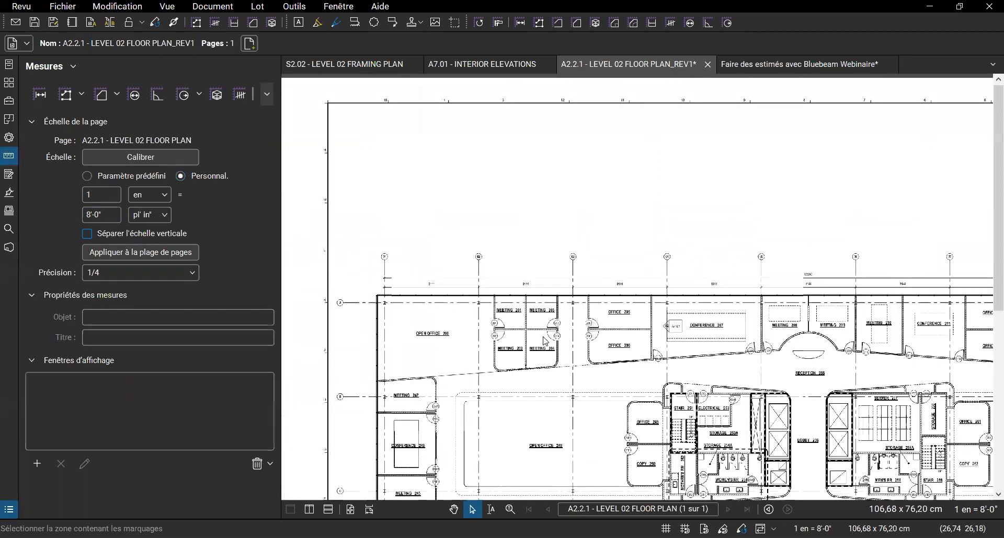
scroll(543, 338, down, 1)
drag(570, 383, 467, 319)
scroll(420, 302, up, 1)
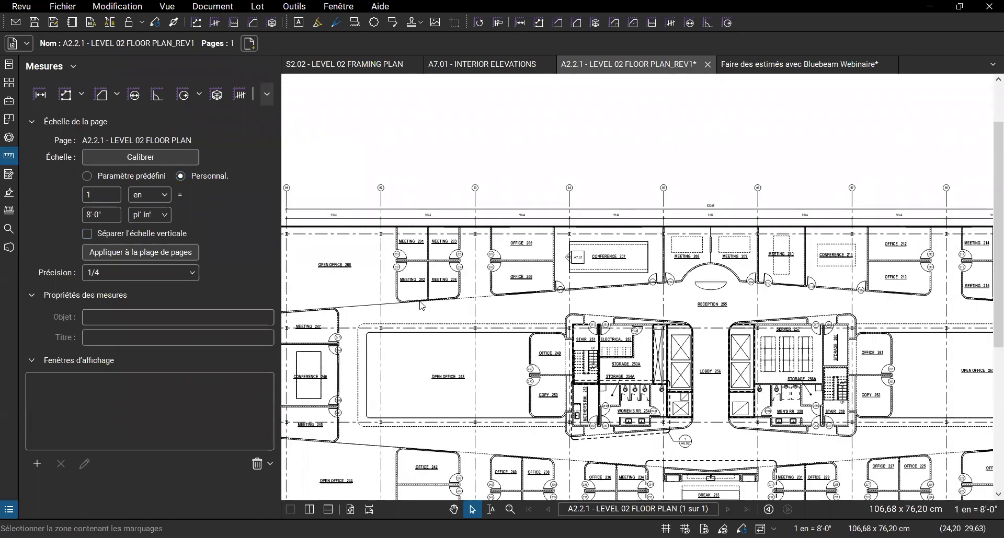
scroll(421, 306, up, 1)
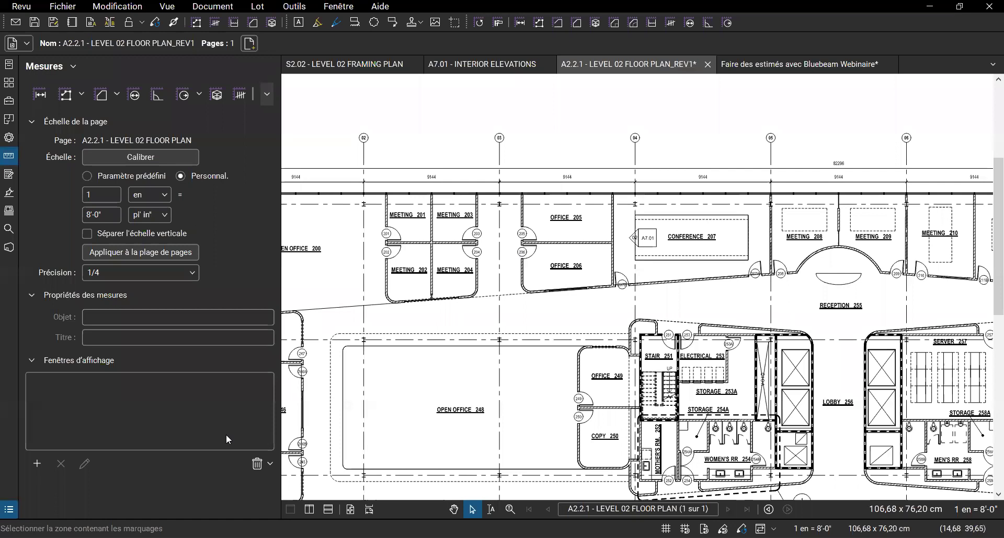
click(37, 464)
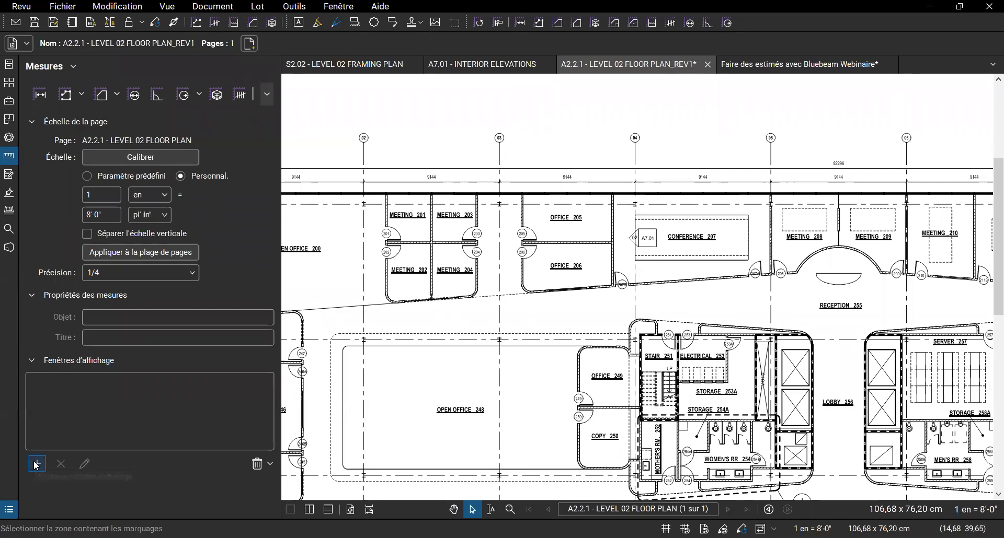
click(601, 319)
drag(403, 305, 522, 388)
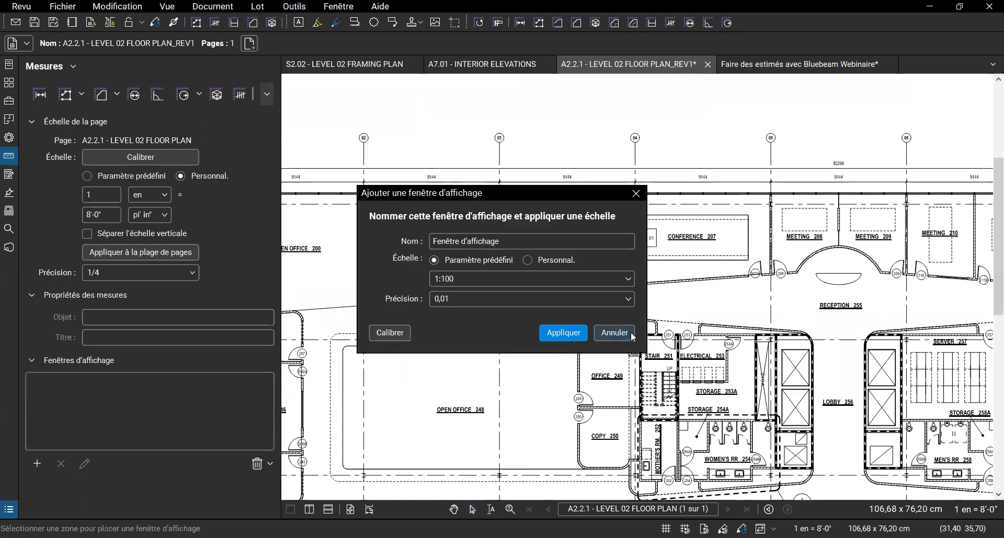
key(Escape)
click(63, 6)
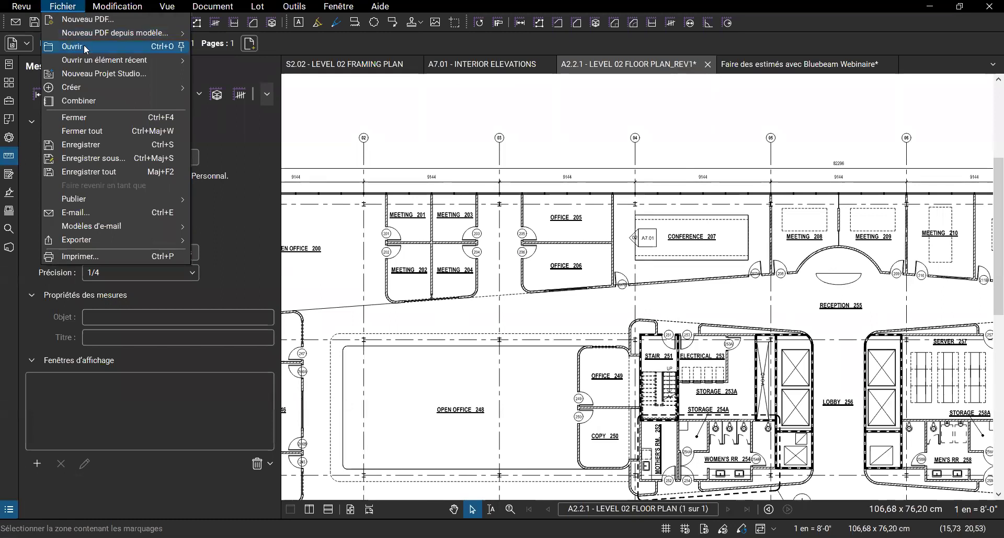
click(486, 209)
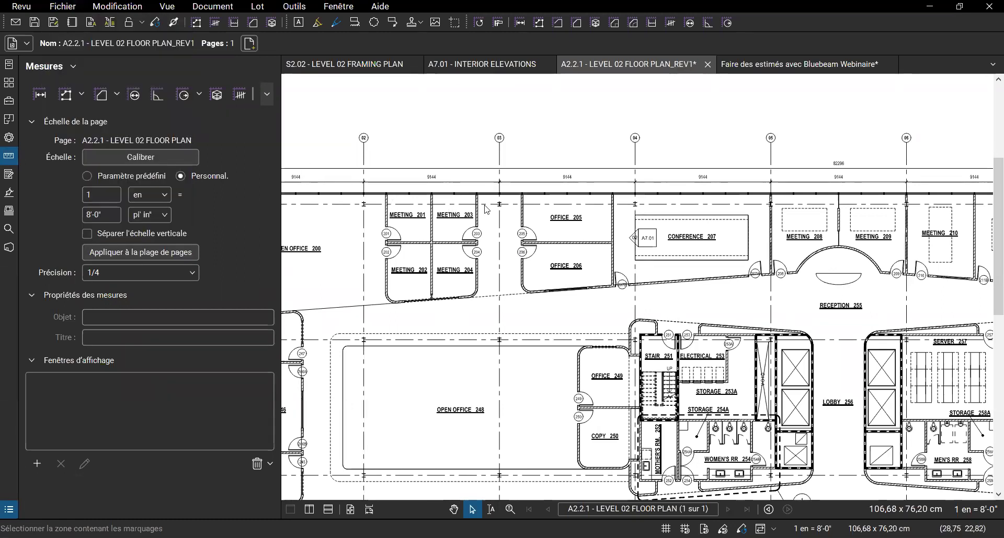
Disable line weights to show thin lines at the dimension tick on grid line 03 above Office 205.
scroll(529, 246, down, 5)
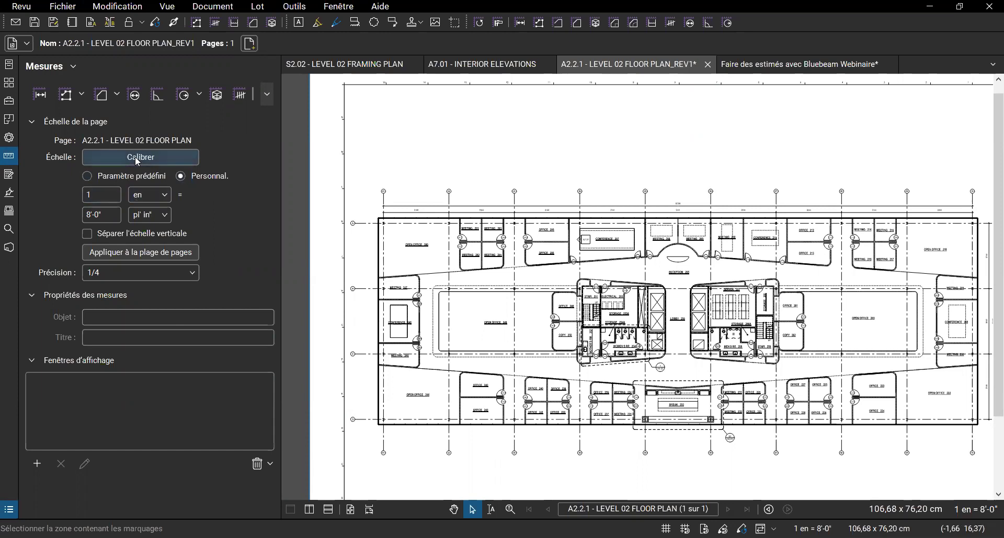
scroll(576, 170, up, 8)
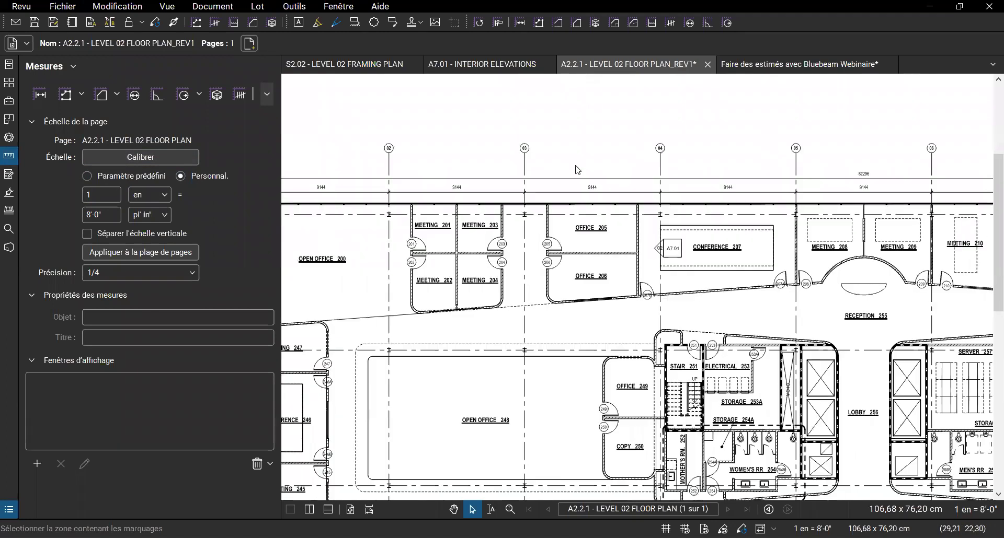
scroll(597, 197, up, 3)
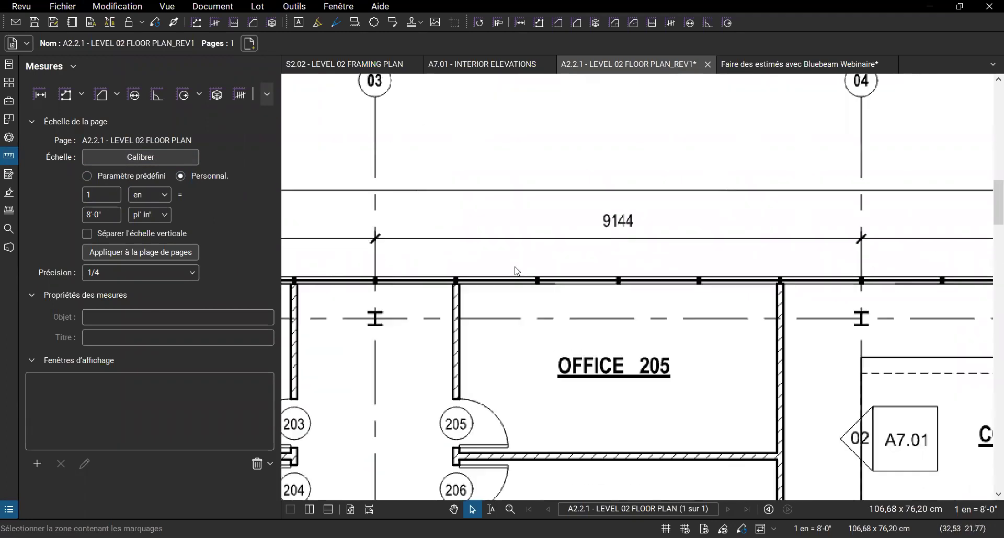
scroll(540, 279, up, 1)
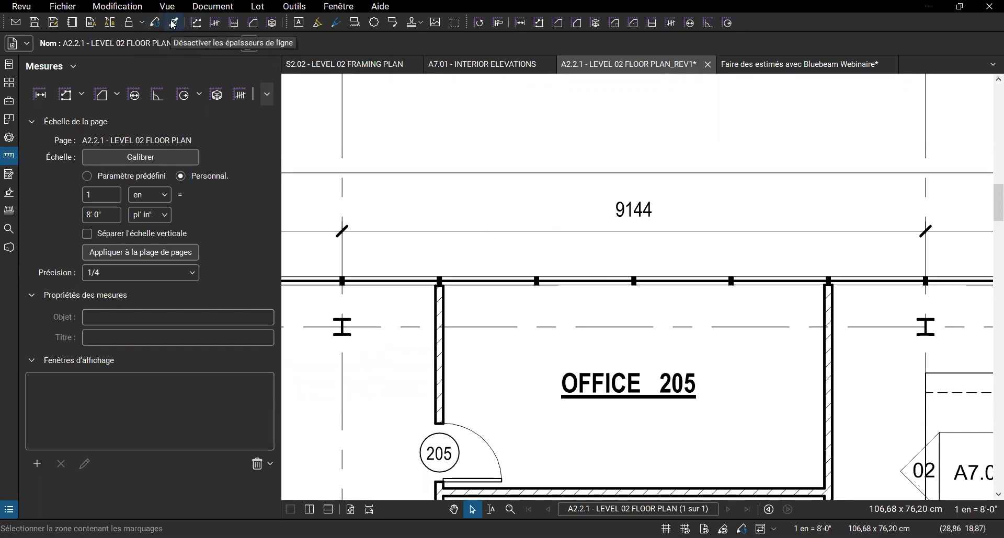
scroll(365, 231, up, 3)
drag(440, 224, 475, 235)
scroll(473, 235, up, 8)
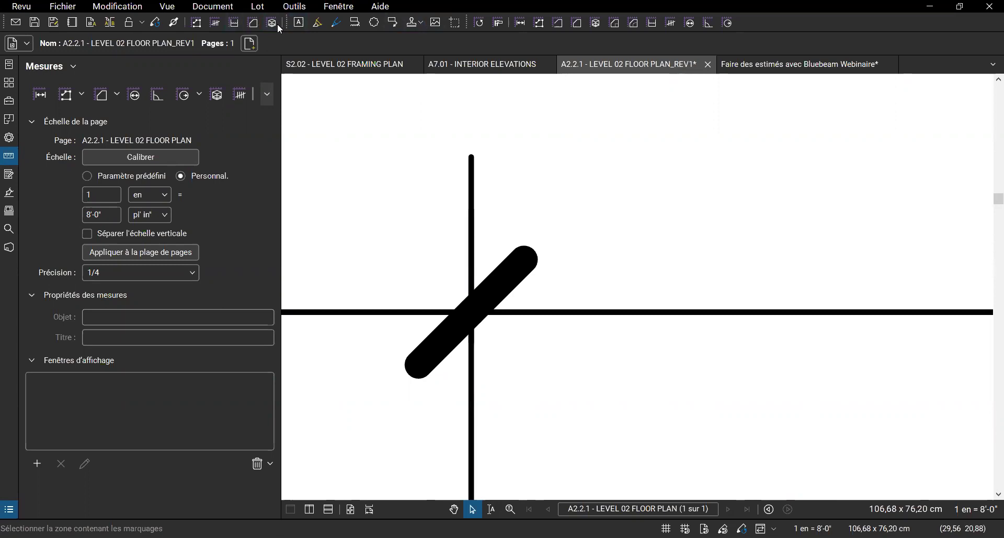
click(174, 22)
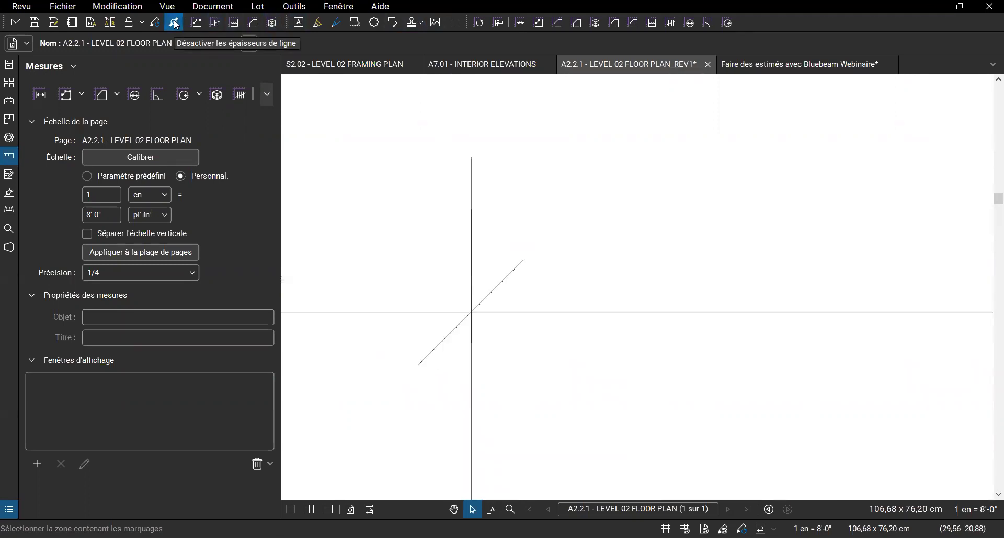
scroll(534, 277, down, 1)
scroll(744, 267, down, 4)
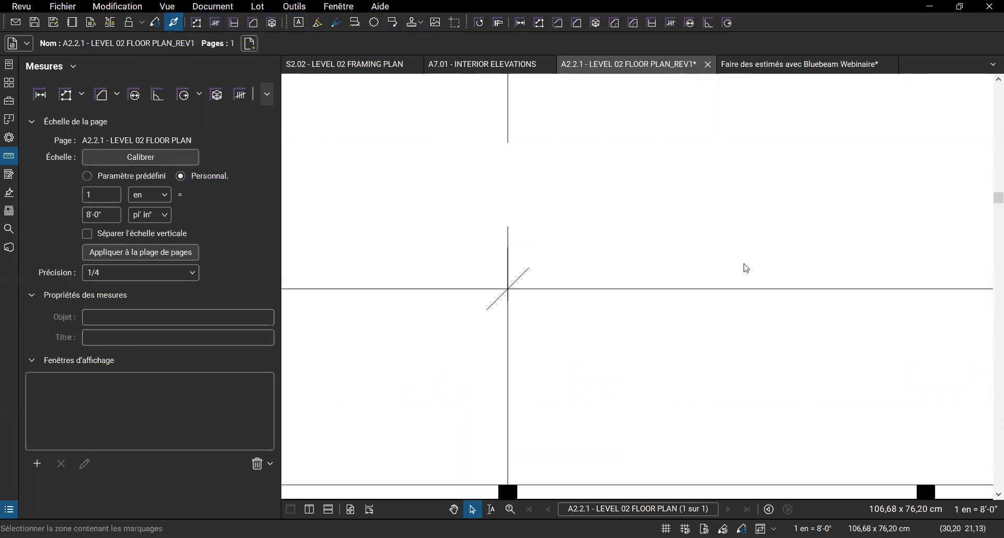
scroll(571, 305, down, 3)
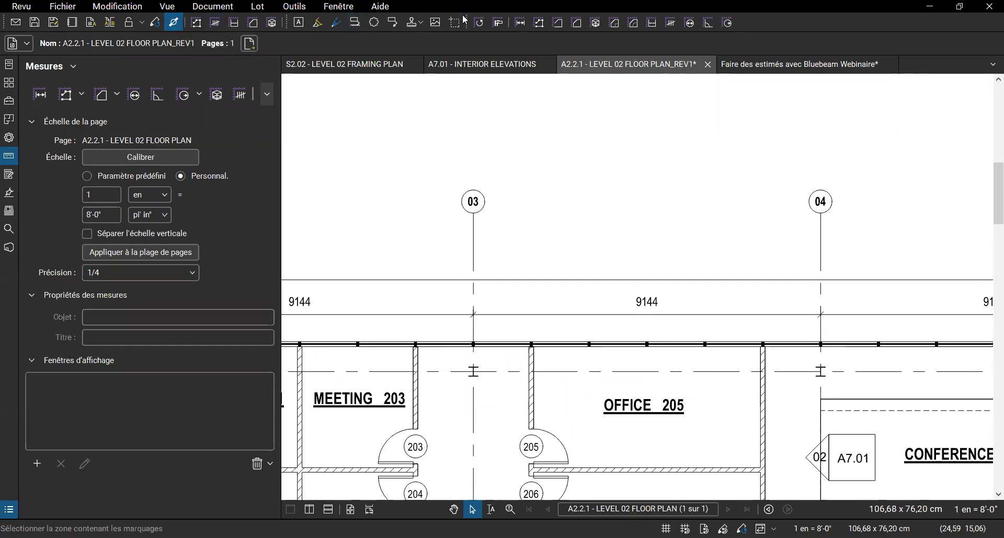
Pin the command for disabling line weights to the Mesurer toolbar.
click(168, 6)
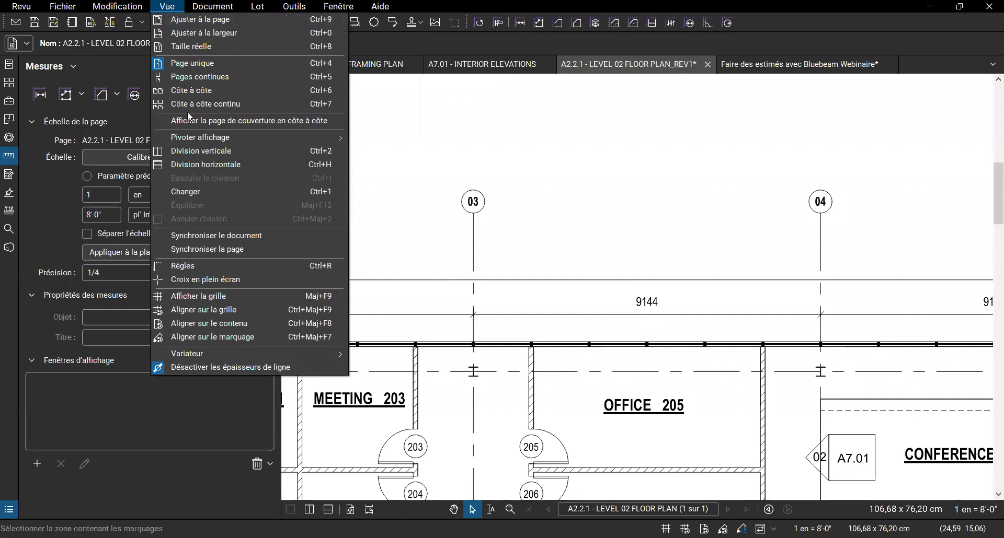
click(339, 369)
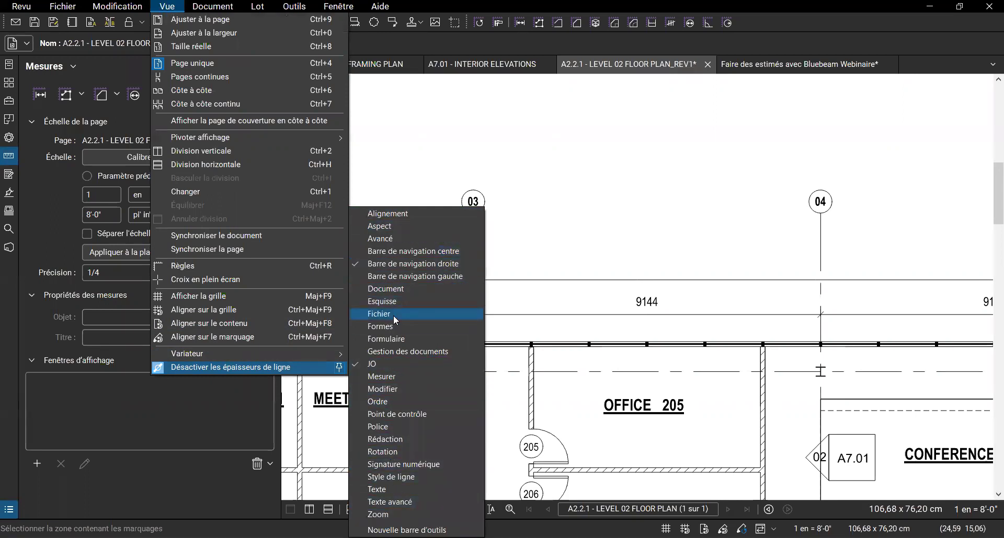
click(384, 376)
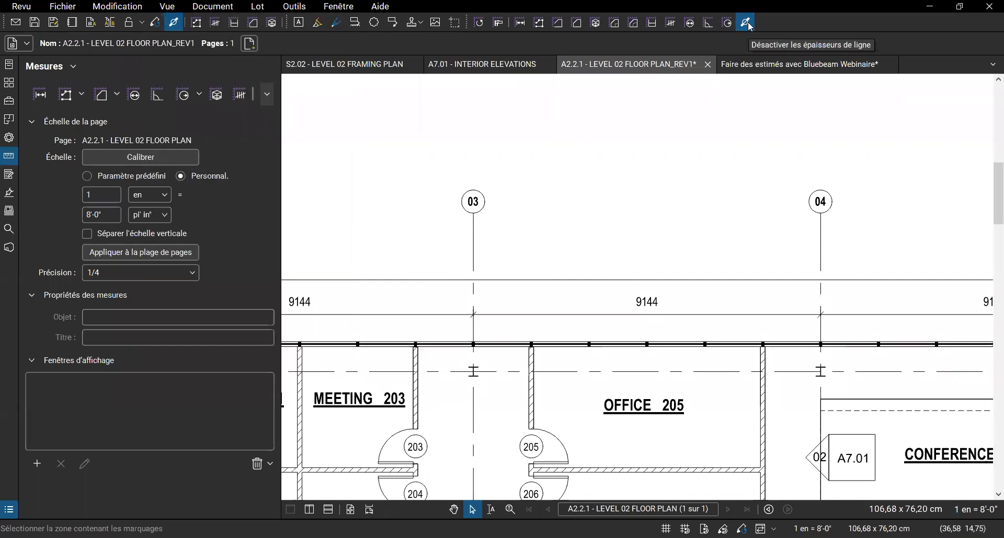
Check the list of available toolbars, and remove the line-weight command from the Mesurer toolbar.
right_click(781, 19)
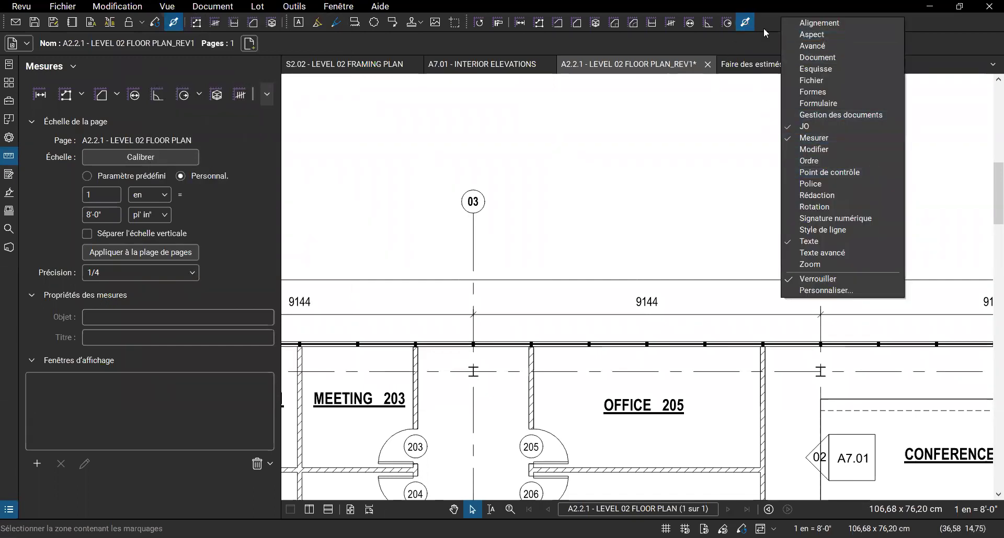
click(171, 9)
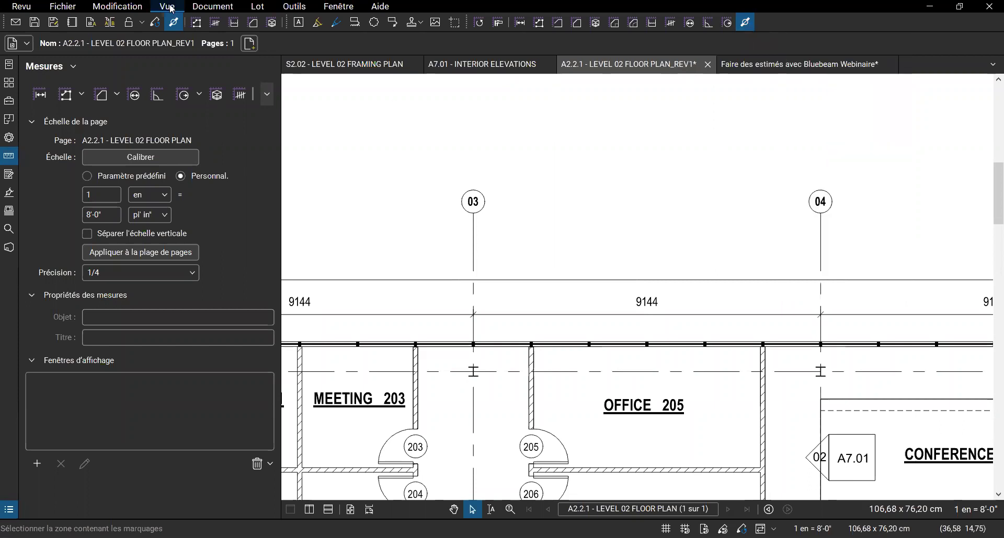
click(171, 9)
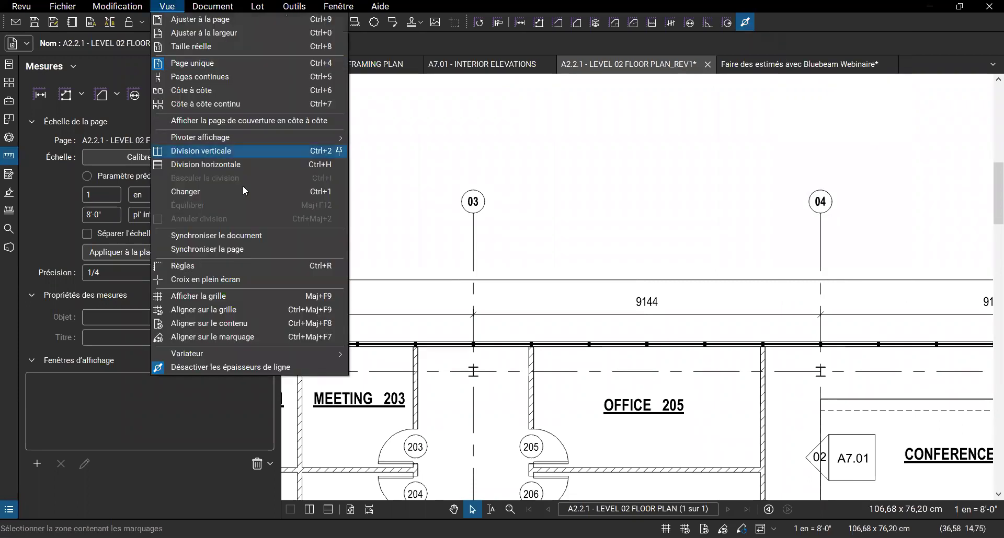
click(339, 369)
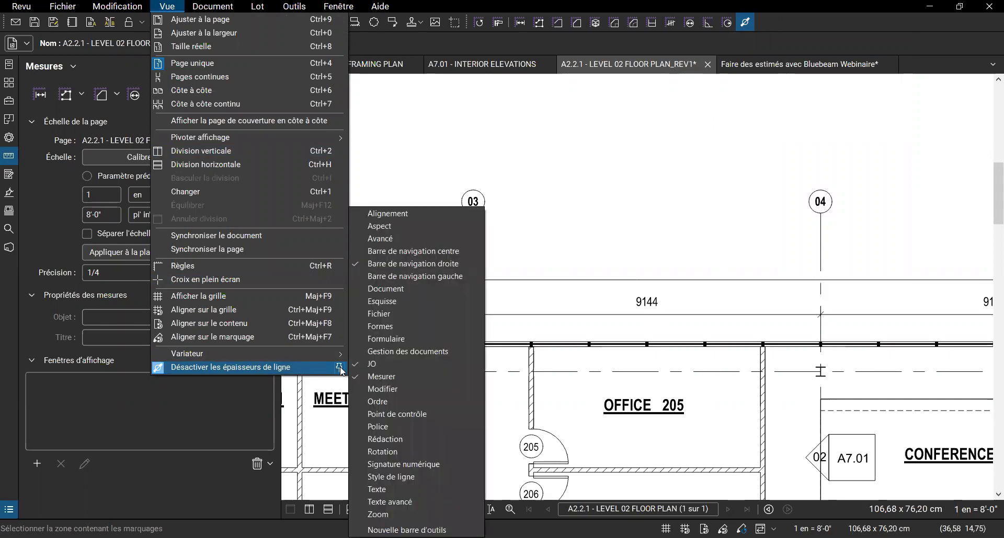
click(384, 377)
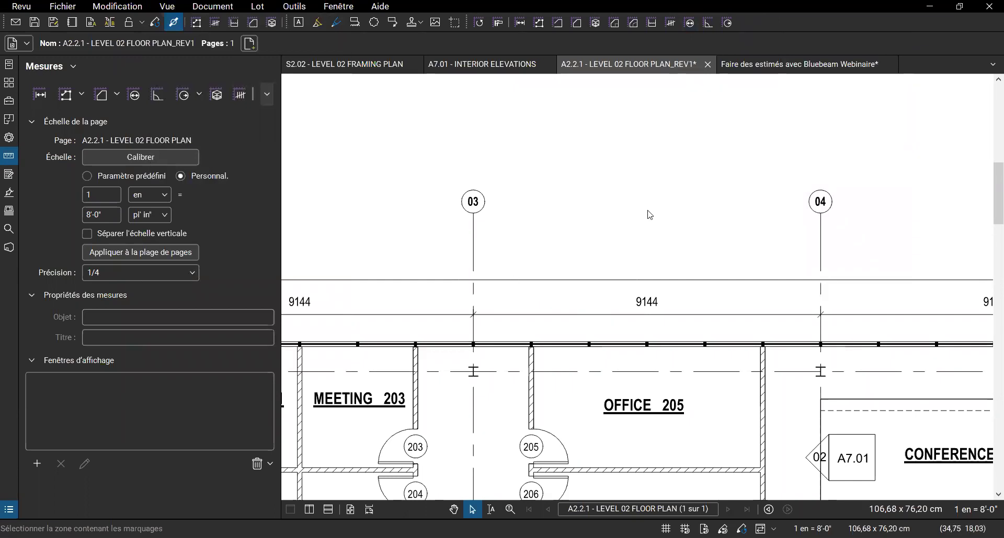
drag(614, 217, 529, 230)
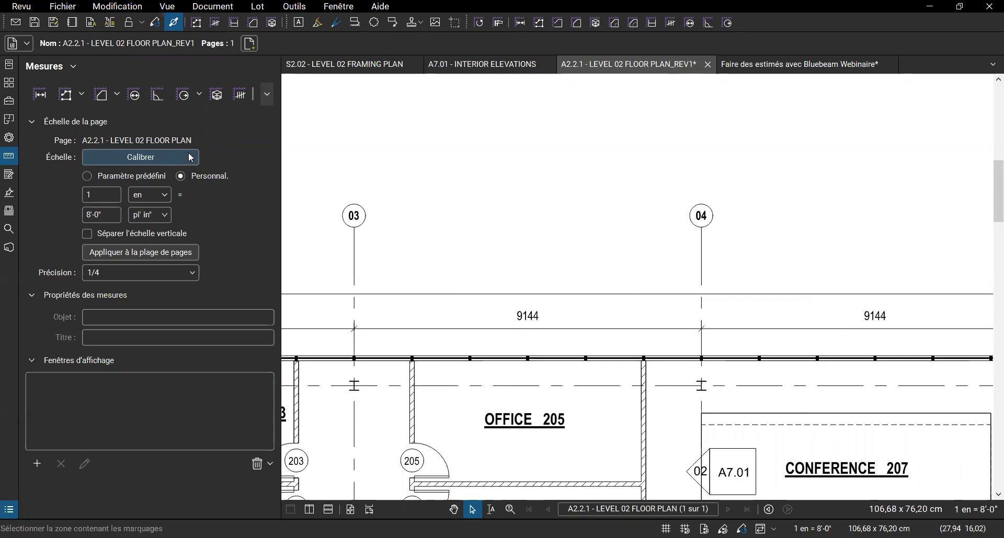
scroll(629, 234, down, 5)
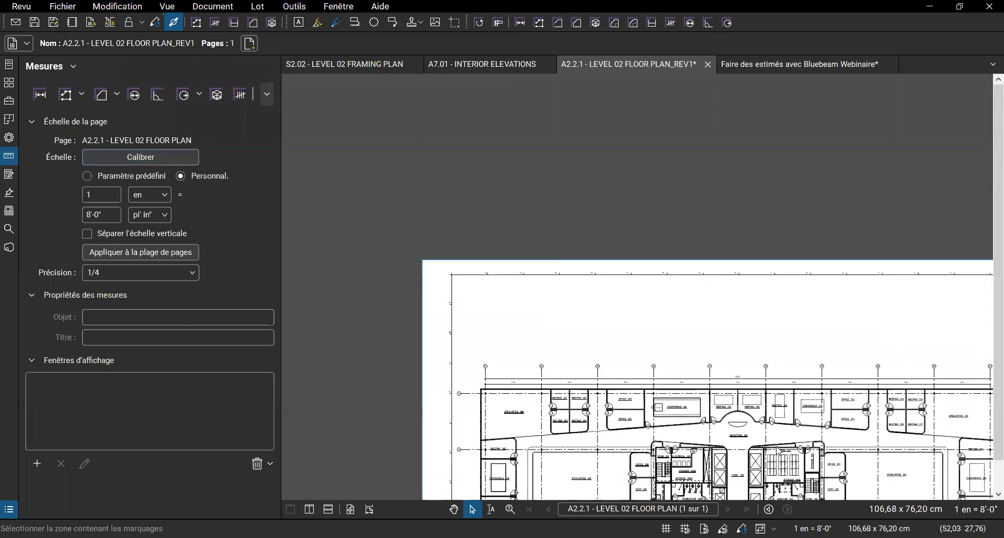
Examine the Level 02 floor plan for a known dimension between grid lines 05 and 06.
drag(628, 234, 611, 193)
scroll(738, 336, up, 5)
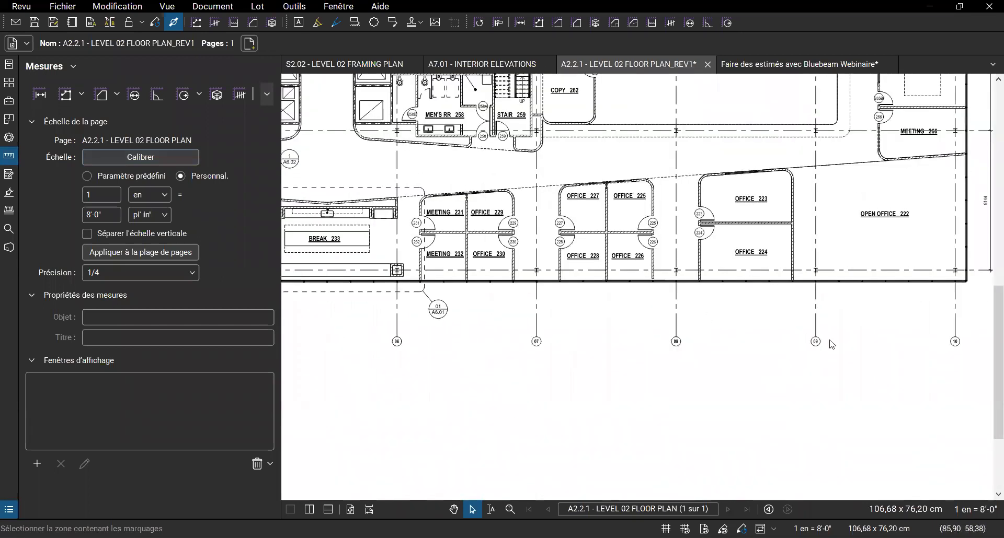
drag(656, 426, 778, 233)
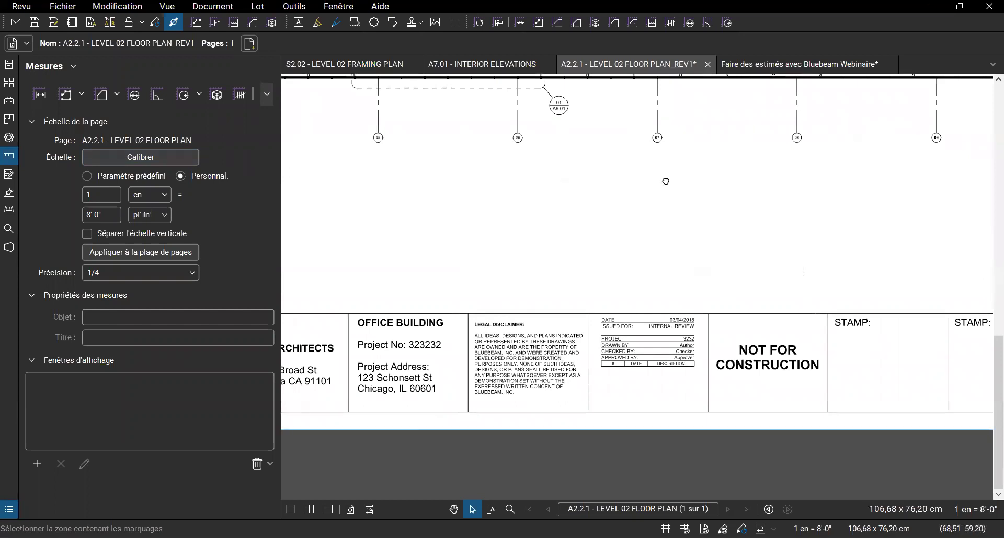
drag(610, 145, 620, 355)
scroll(604, 200, down, 5)
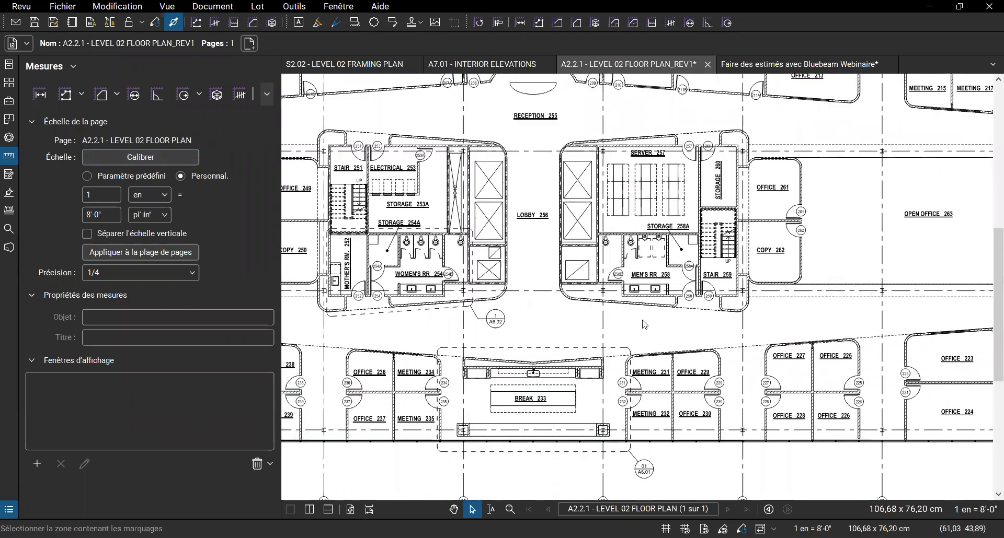
scroll(603, 200, up, 6)
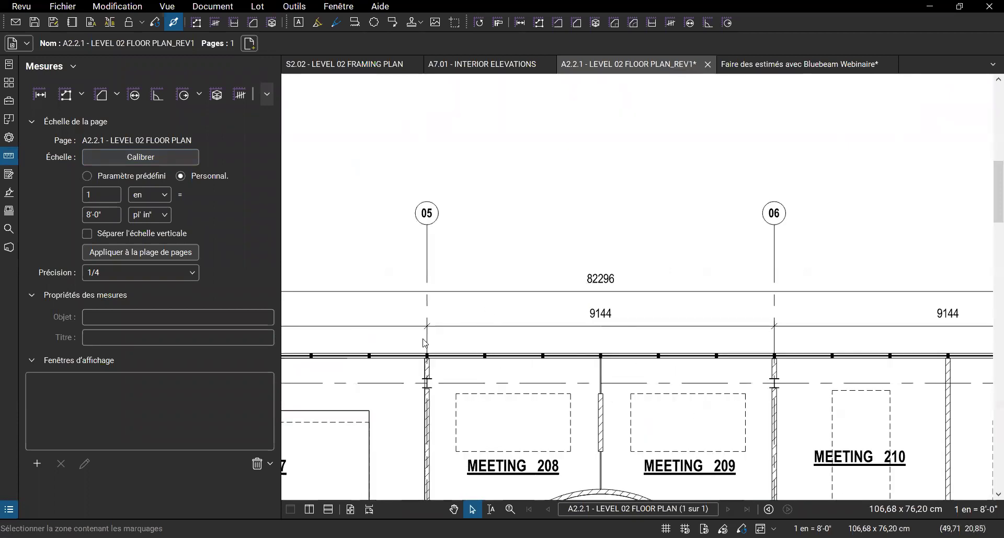
scroll(426, 345, up, 2)
scroll(732, 354, down, 1)
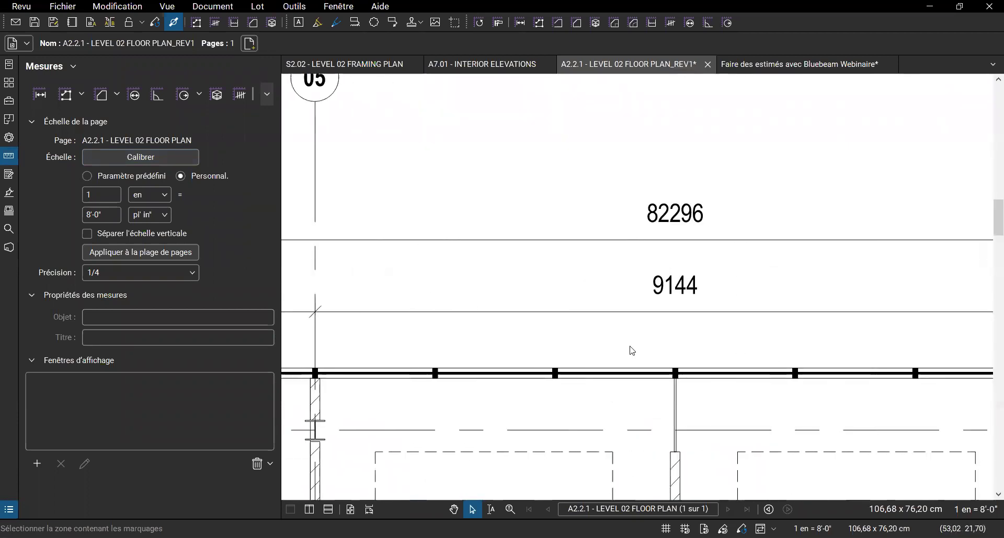
scroll(629, 350, down, 2)
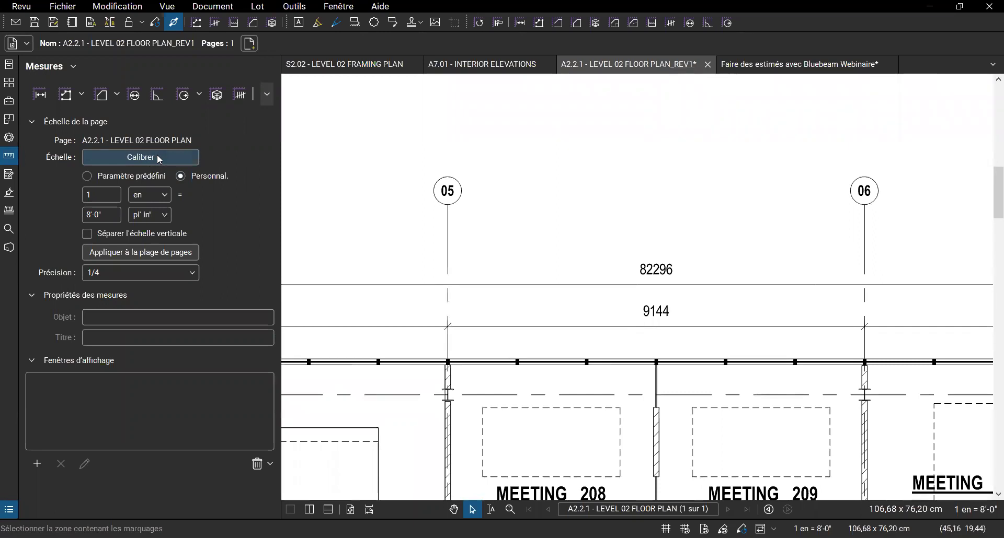
Try to calibrate the page scale from the two ends of the 9144 dimension between grid lines 05 and 06.
click(131, 158)
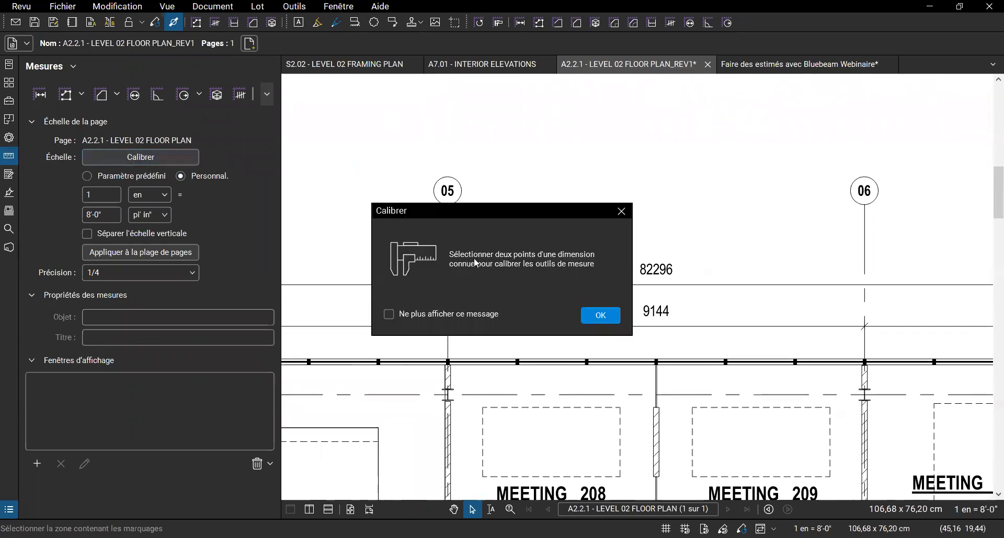
click(598, 317)
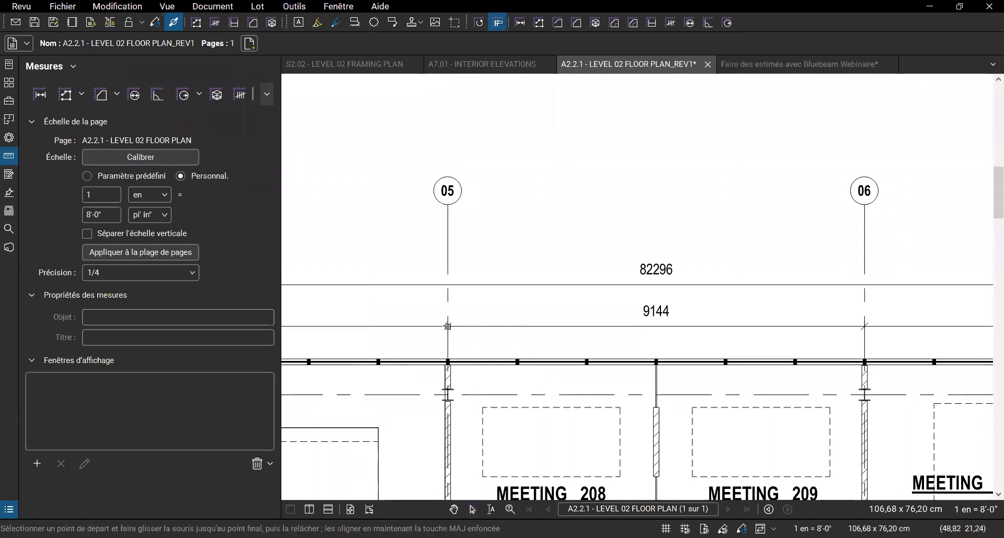
scroll(456, 326, up, 3)
scroll(455, 327, up, 1)
mouse_move(435, 314)
mouse_down()
mouse_move(733, 316)
mouse_move(601, 347)
mouse_move(822, 359)
mouse_move(880, 341)
mouse_move(945, 345)
mouse_up()
scroll(601, 347, down, 3)
scroll(881, 340, down, 3)
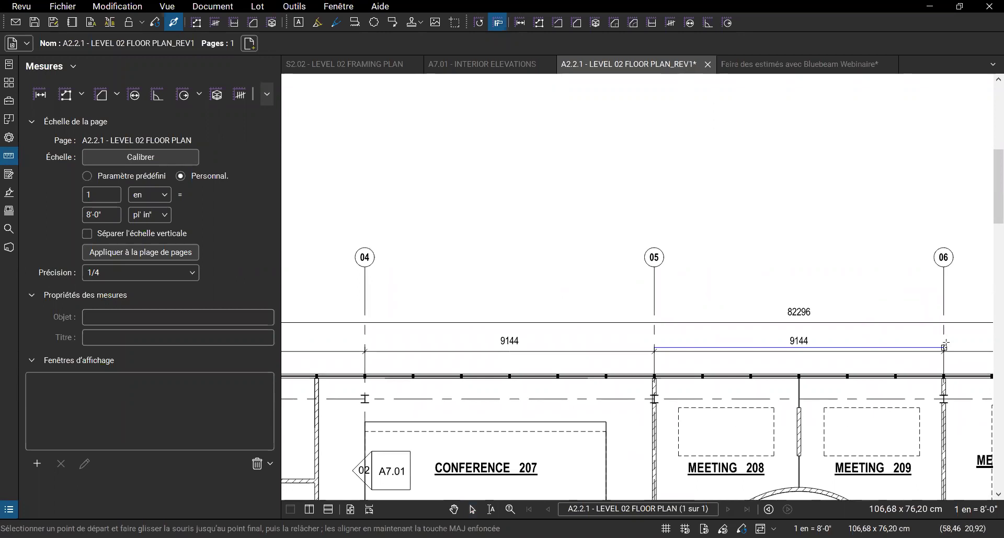
drag(945, 345, 945, 345)
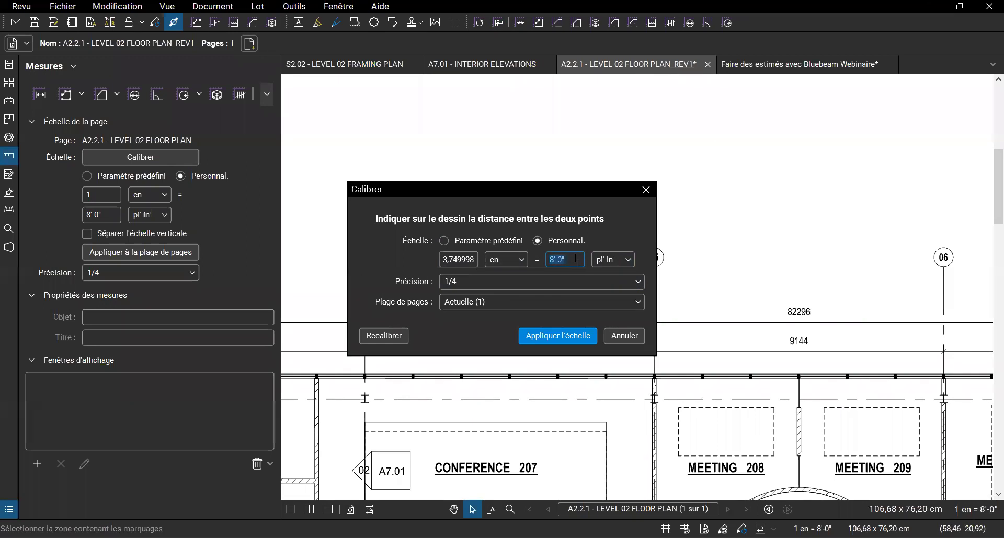
Enter 9144 mm as the real distance between the calibration points, and cancel the calibration.
click(627, 260)
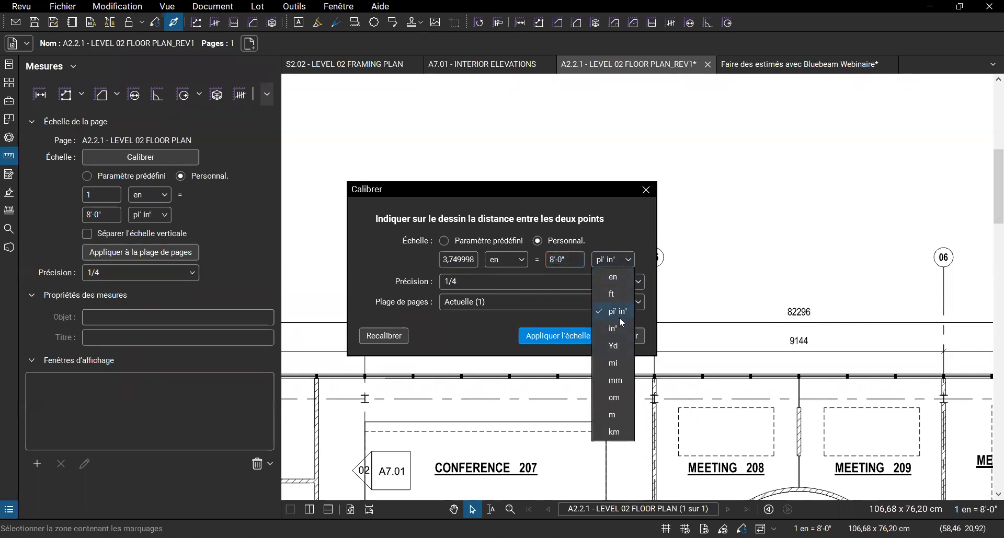
click(615, 382)
double_click(559, 260)
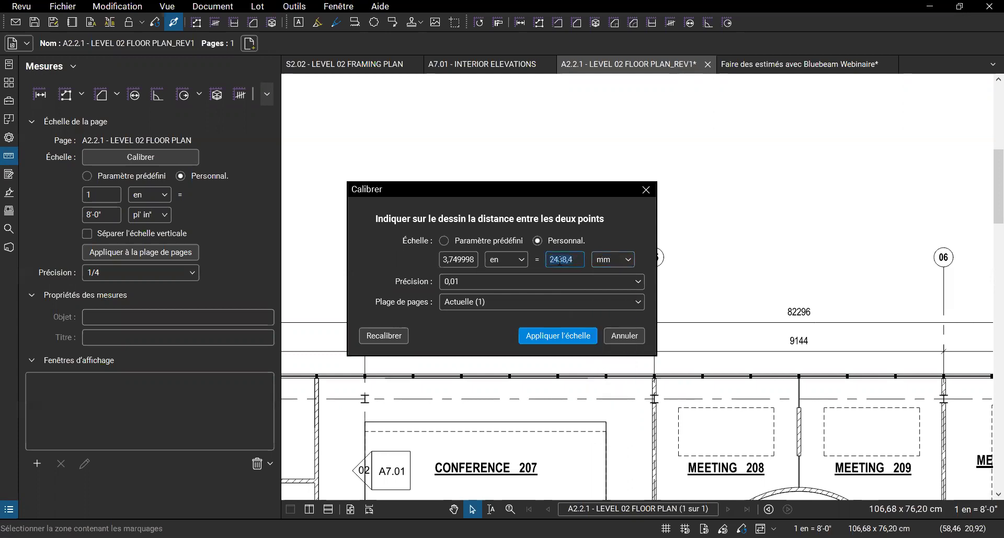
text(9144)
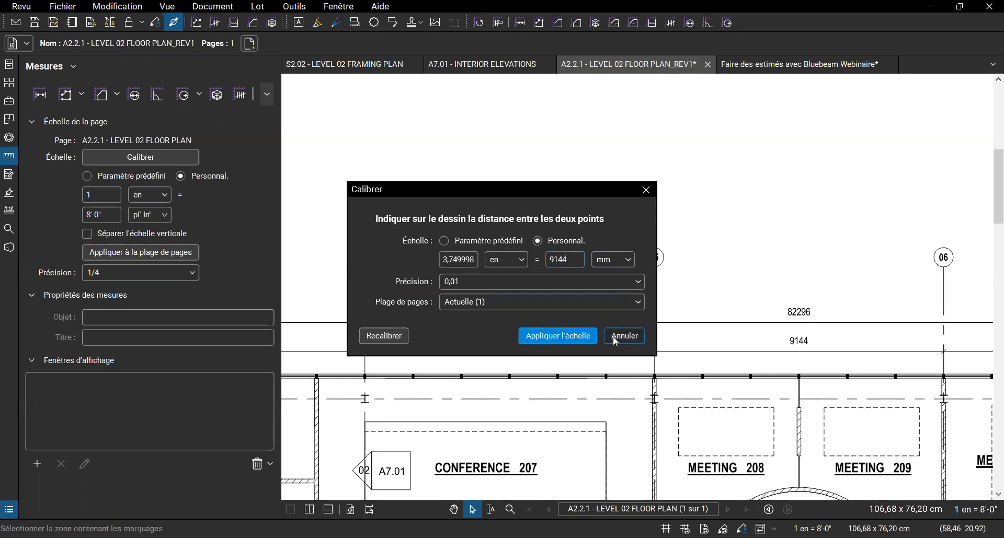
click(615, 341)
scroll(562, 345, down, 1)
scroll(559, 347, down, 1)
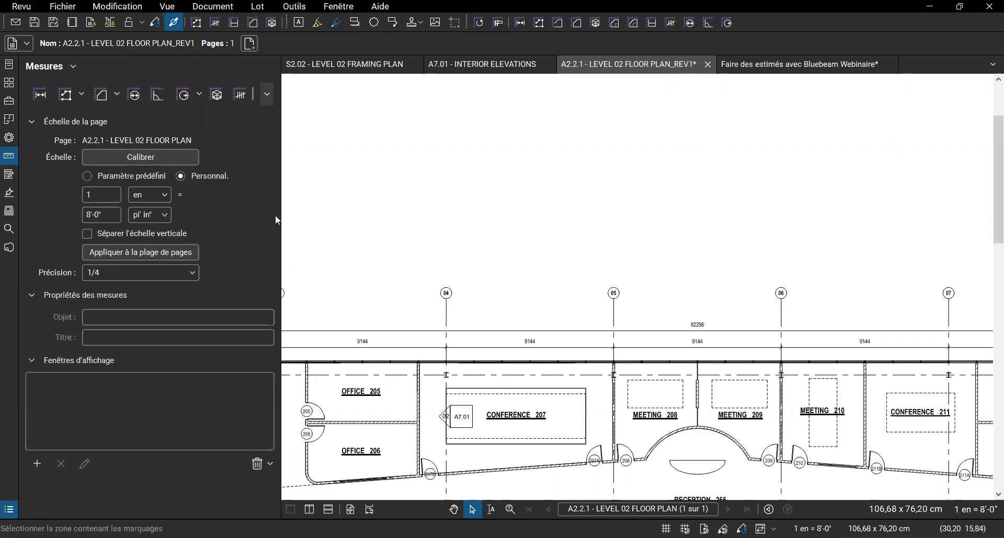
drag(281, 213, 189, 204)
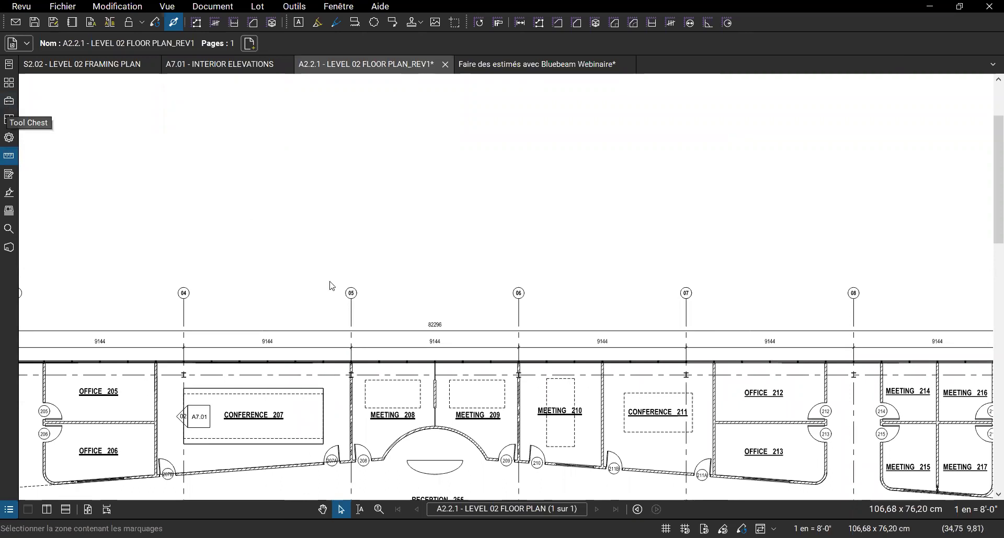
drag(306, 380, 440, 262)
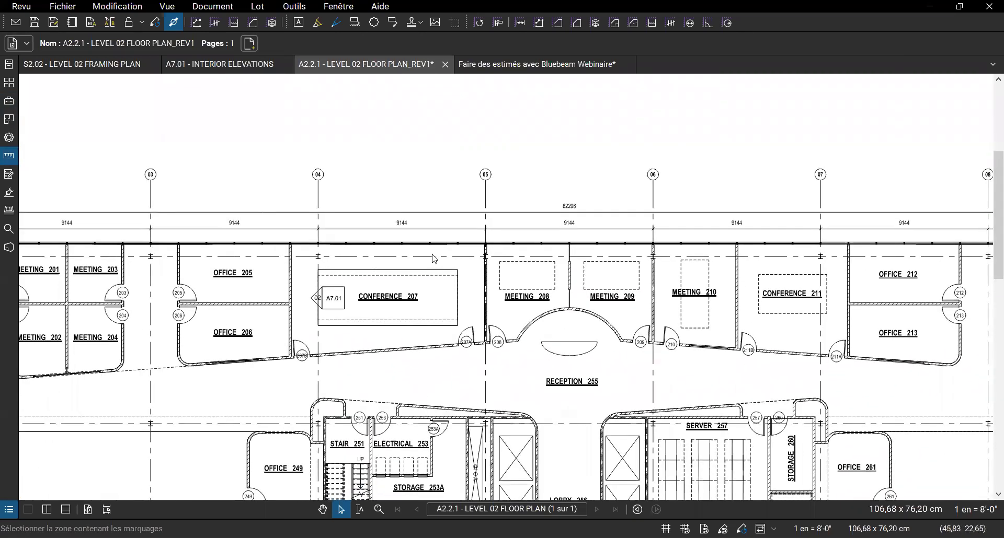
Start adding a new tool set to the Tool Chest, titled Estimation.
click(10, 101)
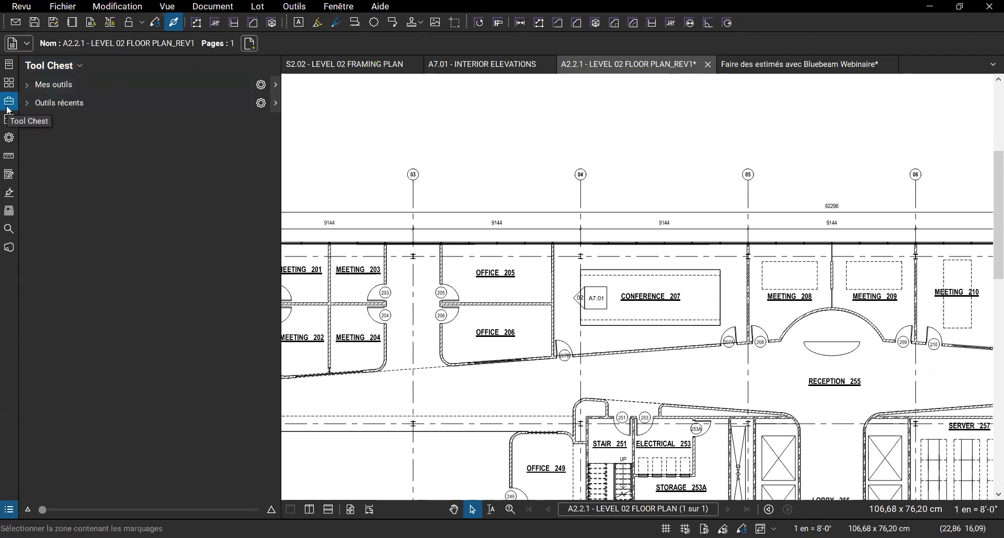
click(50, 67)
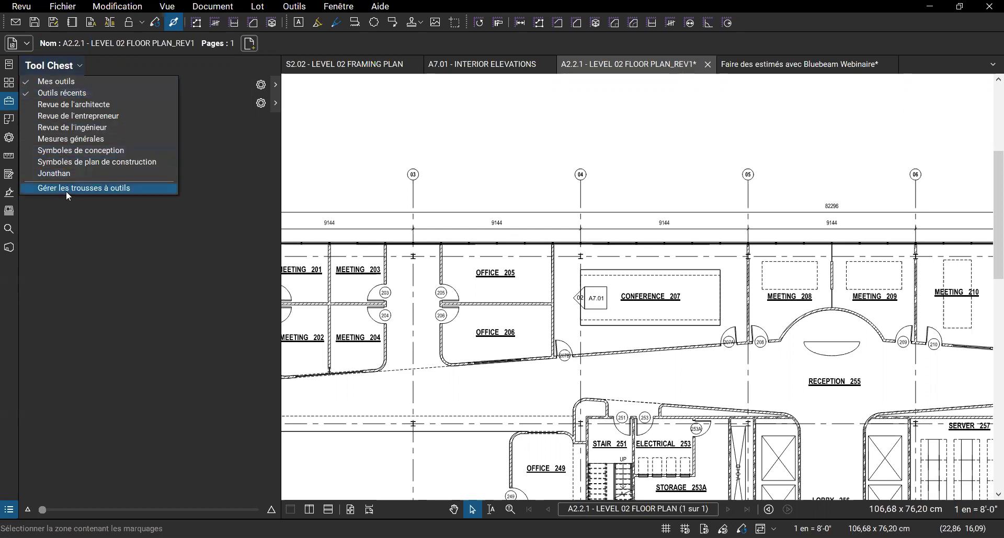
click(152, 190)
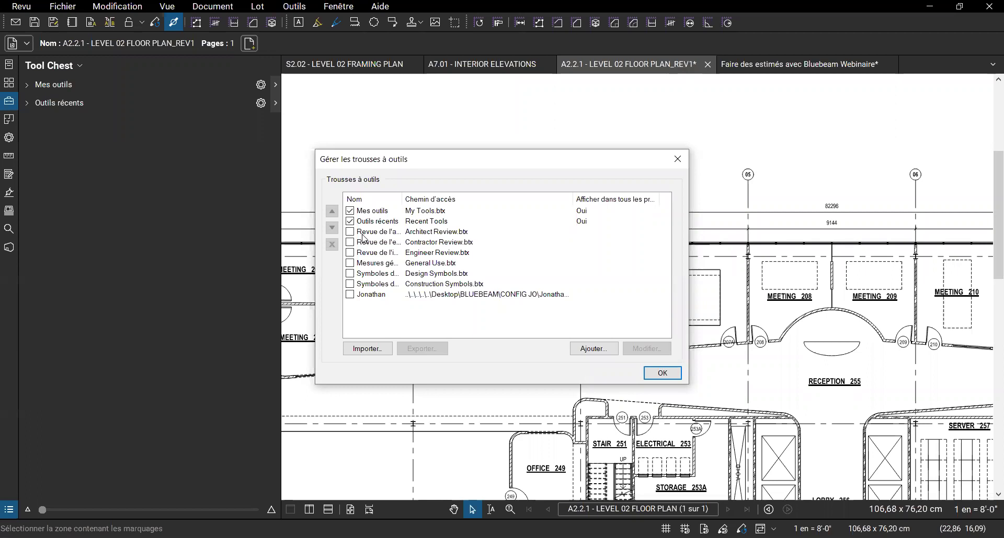
click(584, 350)
text(Estimation)
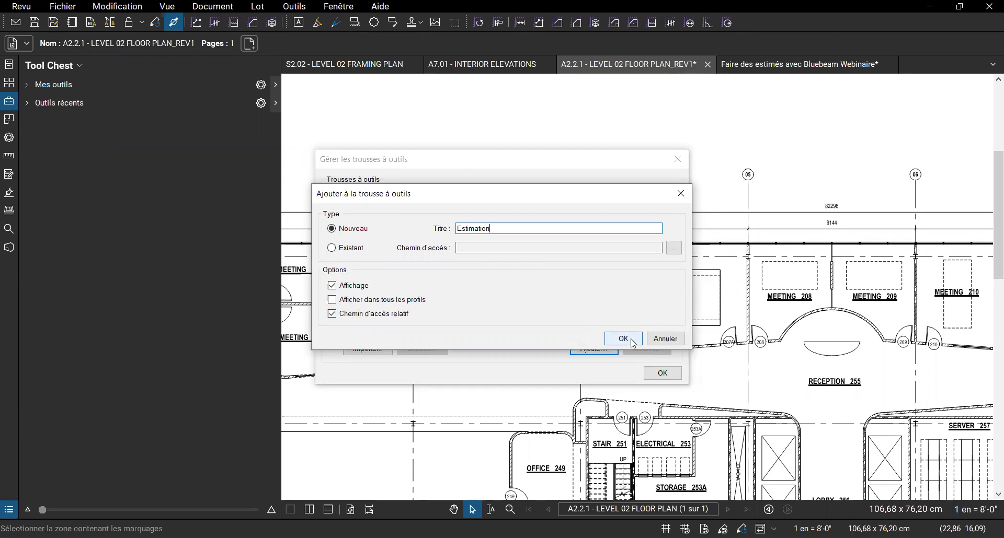
click(333, 249)
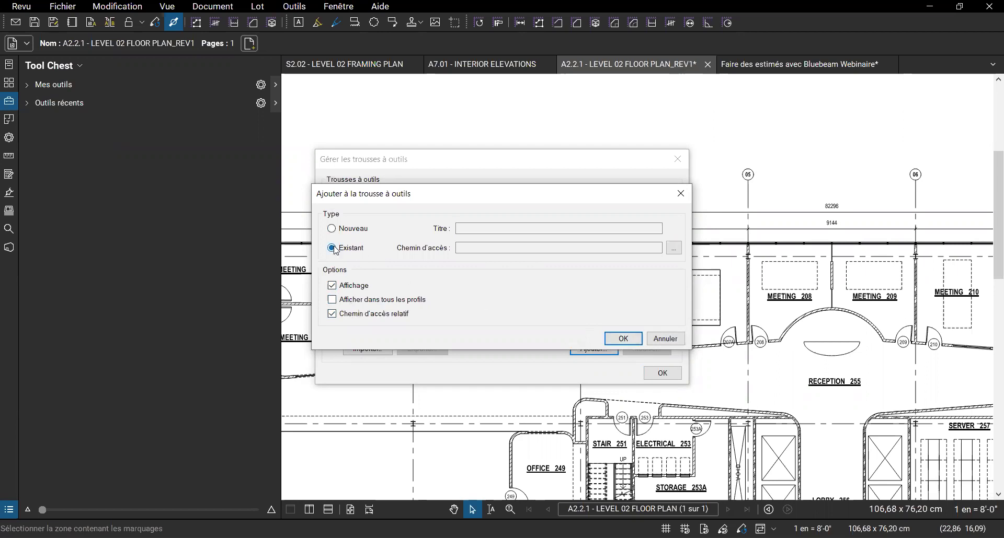
click(331, 228)
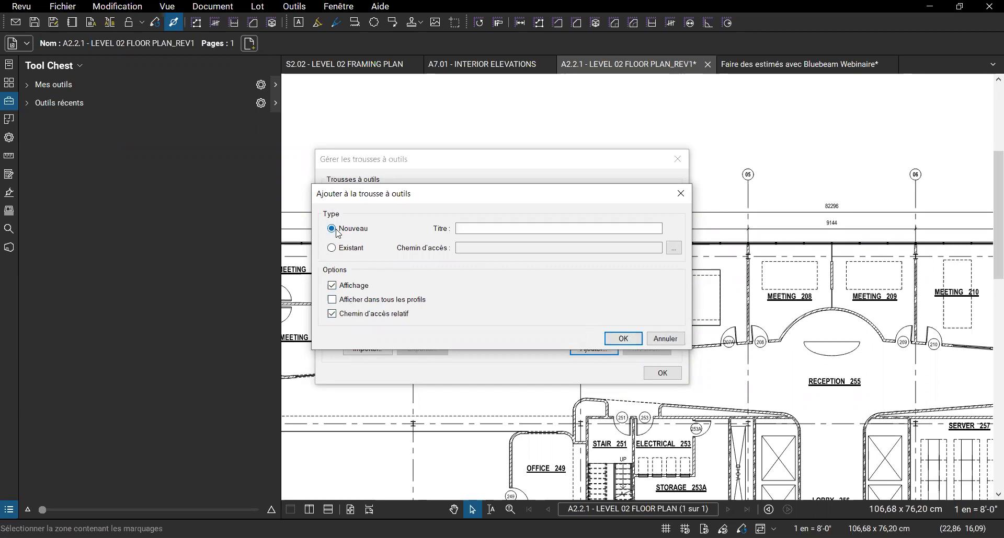
text(E)
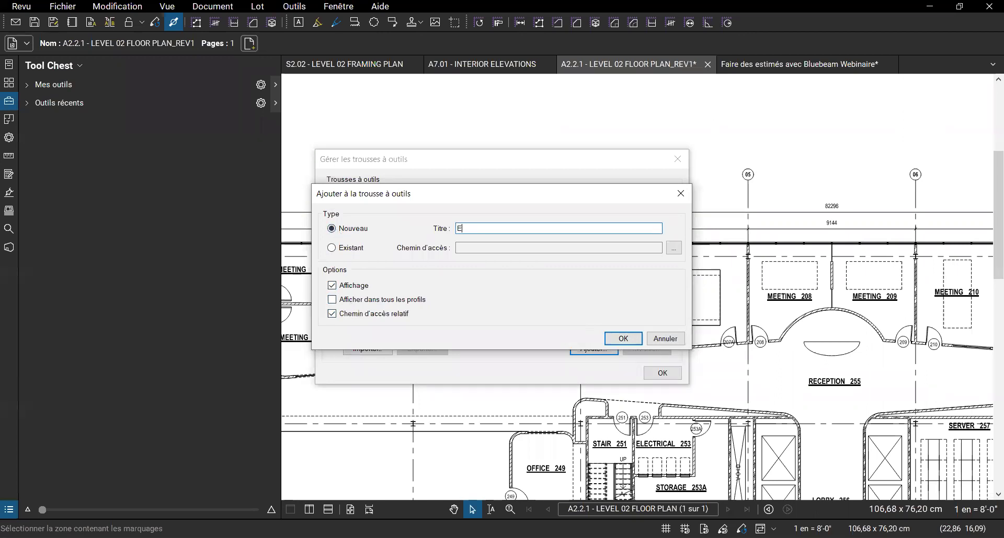
text(stimation)
Save the new tool set as Estimation.btx and close the tool set manager.
click(623, 338)
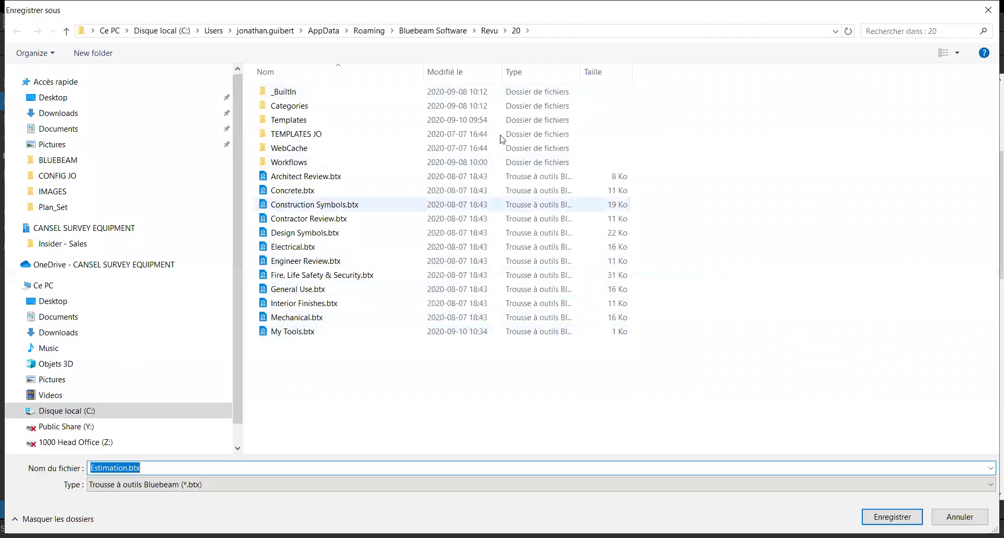
click(891, 518)
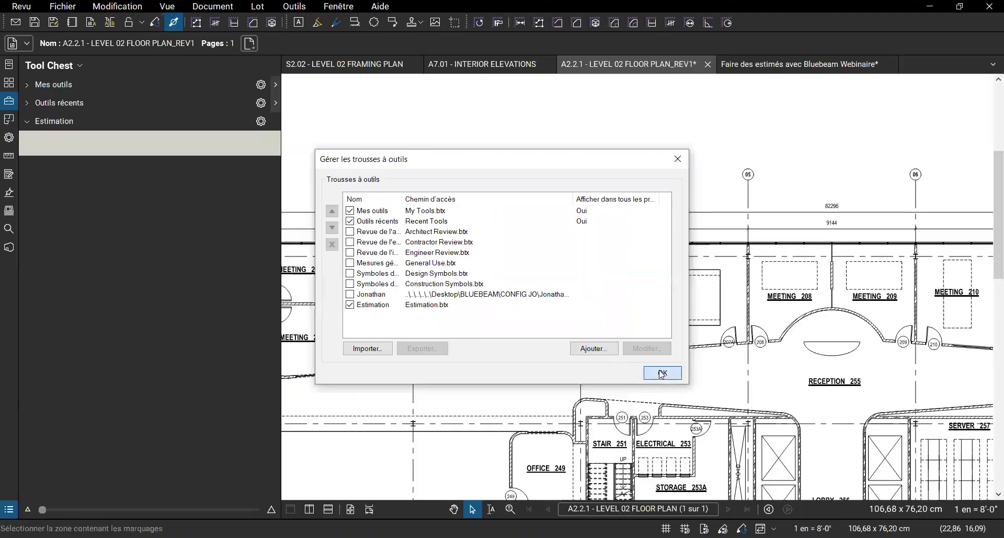
click(661, 373)
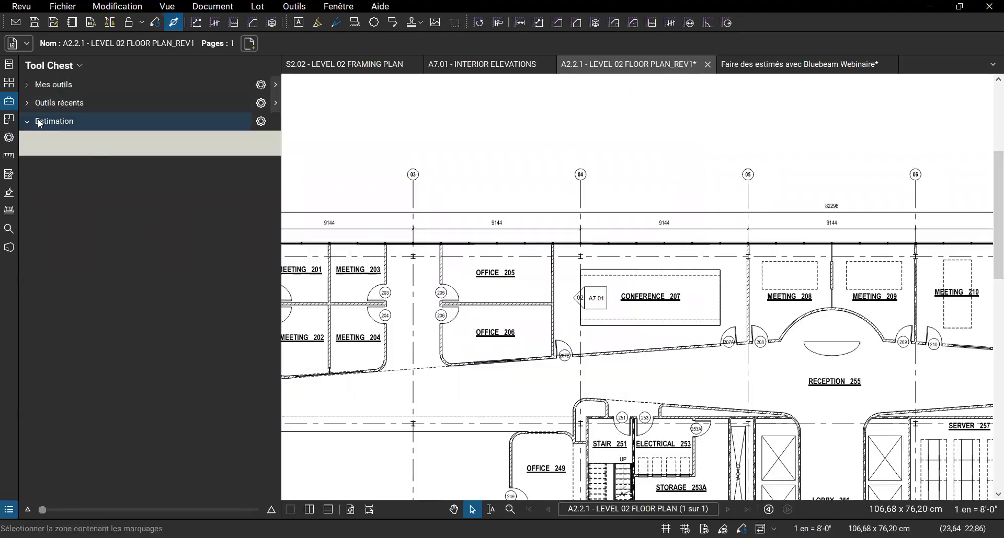
Display the Estimation tool set in Détail view and narrow the Tool Chest panel.
click(260, 124)
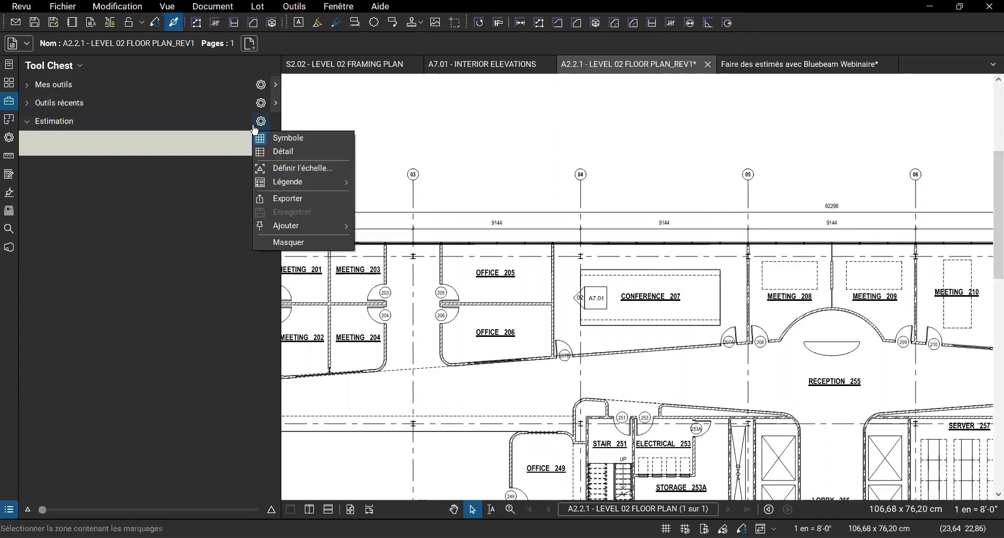
click(269, 152)
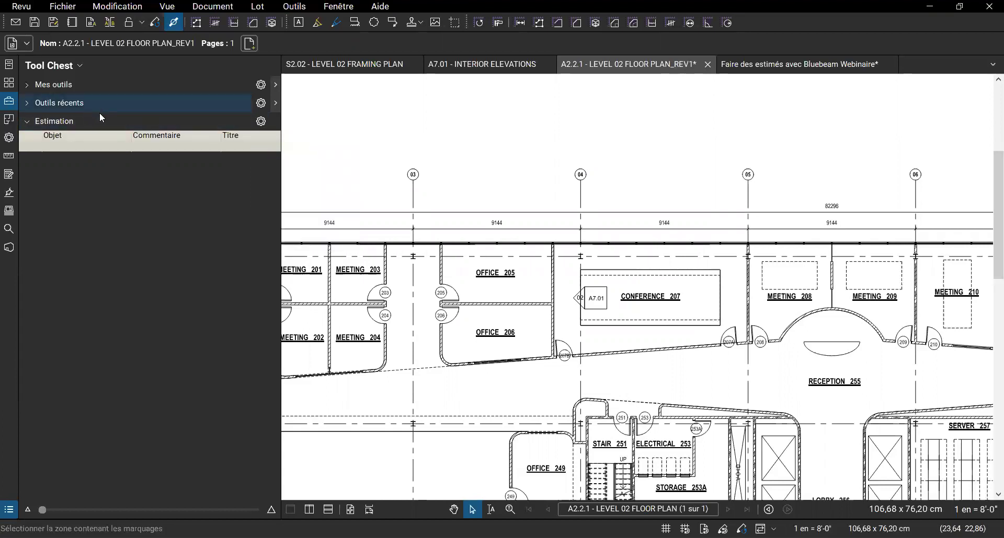
click(261, 124)
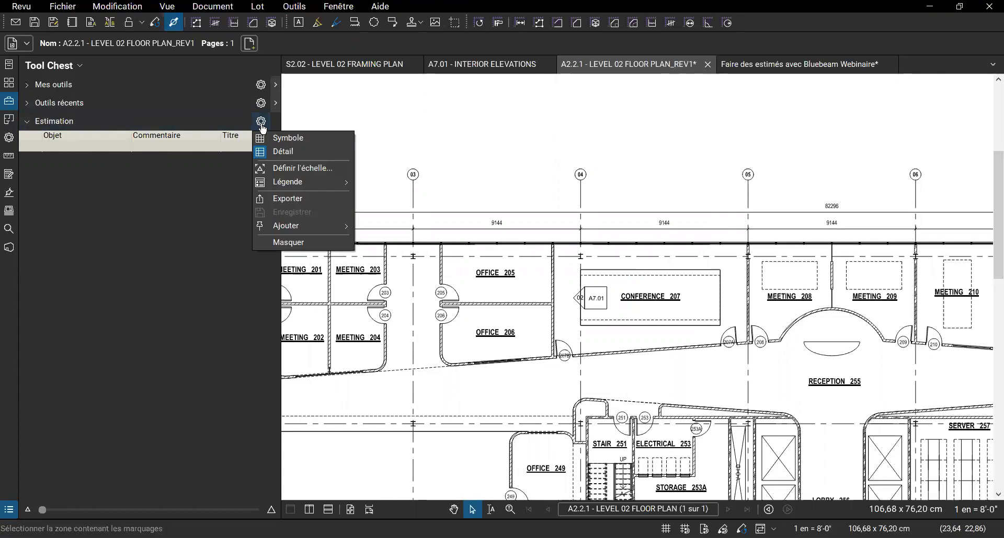
click(46, 217)
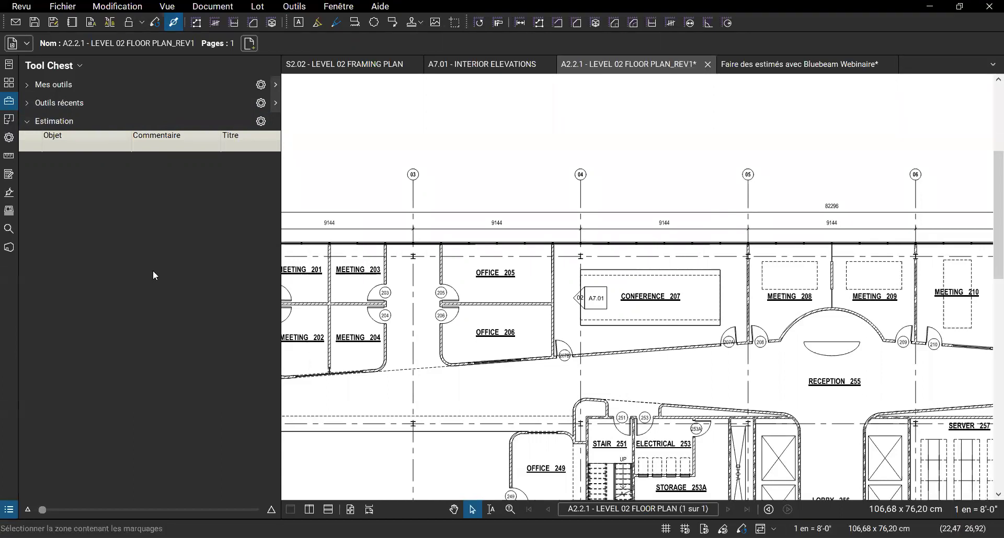
drag(274, 242, 193, 242)
Switch to the S2.02 Level 02 framing plan and examine the beams between grid rows B and C.
scroll(401, 320, down, 2)
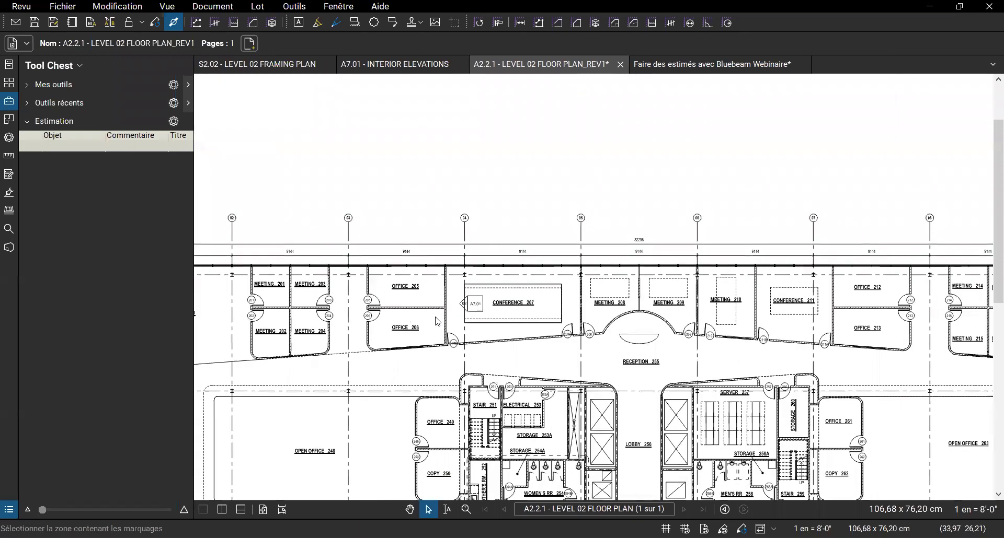
drag(507, 291, 494, 294)
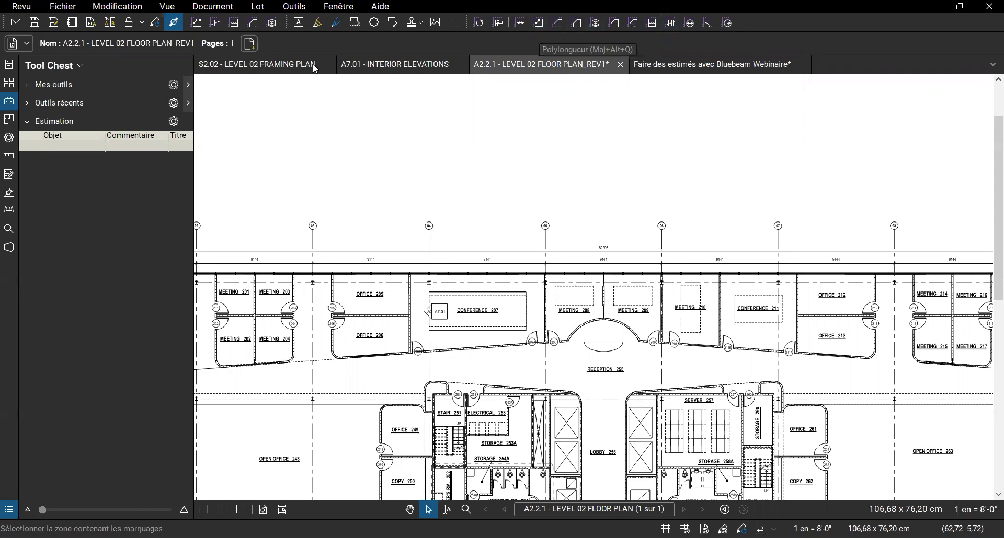
click(269, 68)
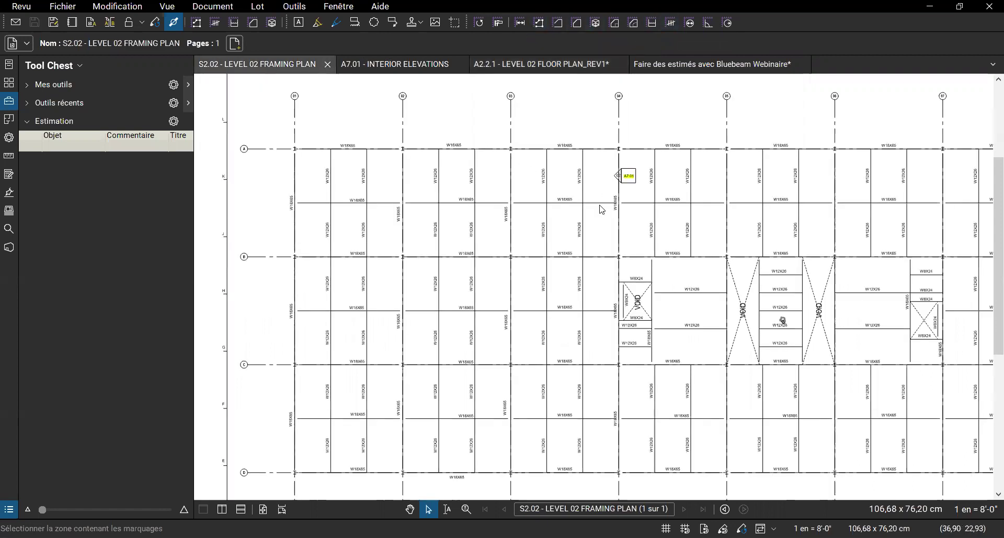
scroll(412, 282, up, 1)
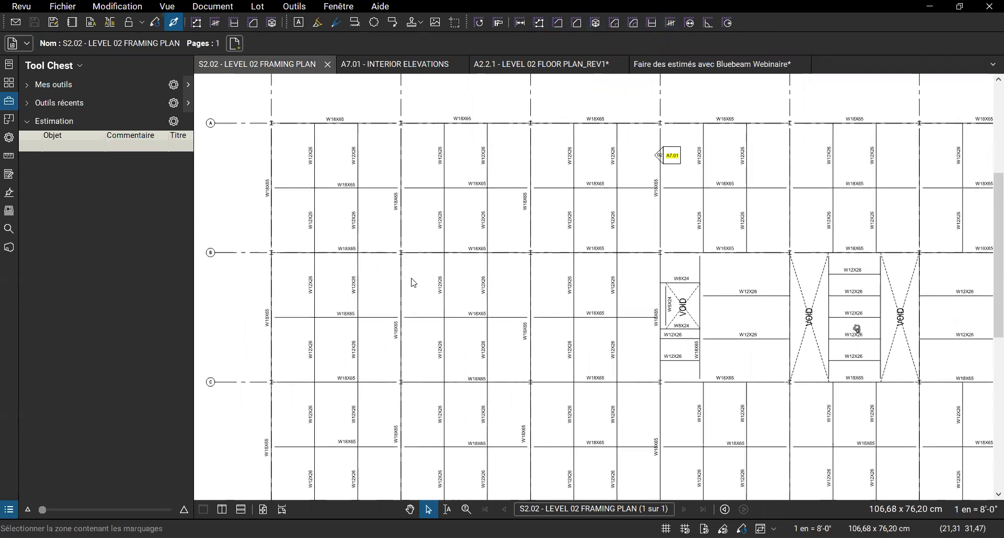
scroll(413, 283, up, 4)
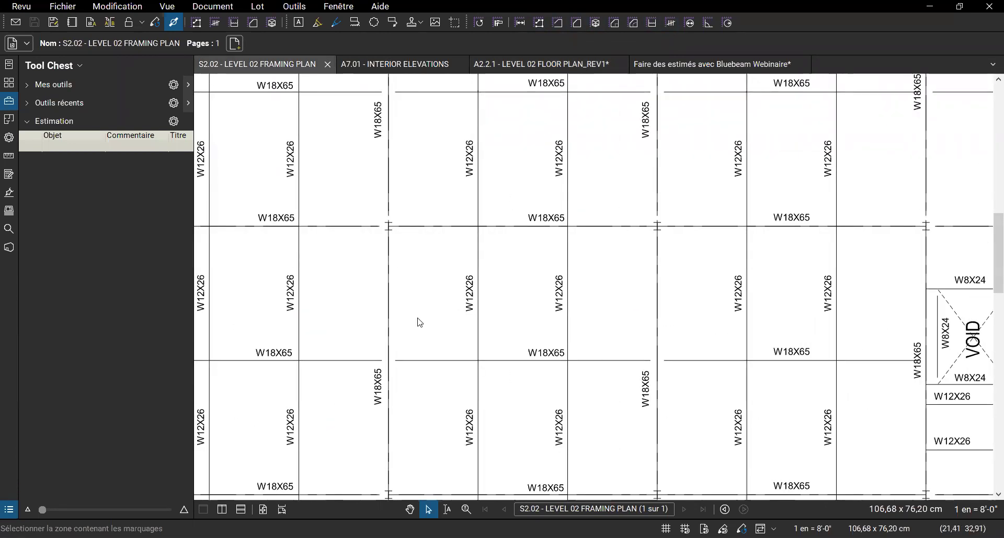
scroll(418, 320, down, 1)
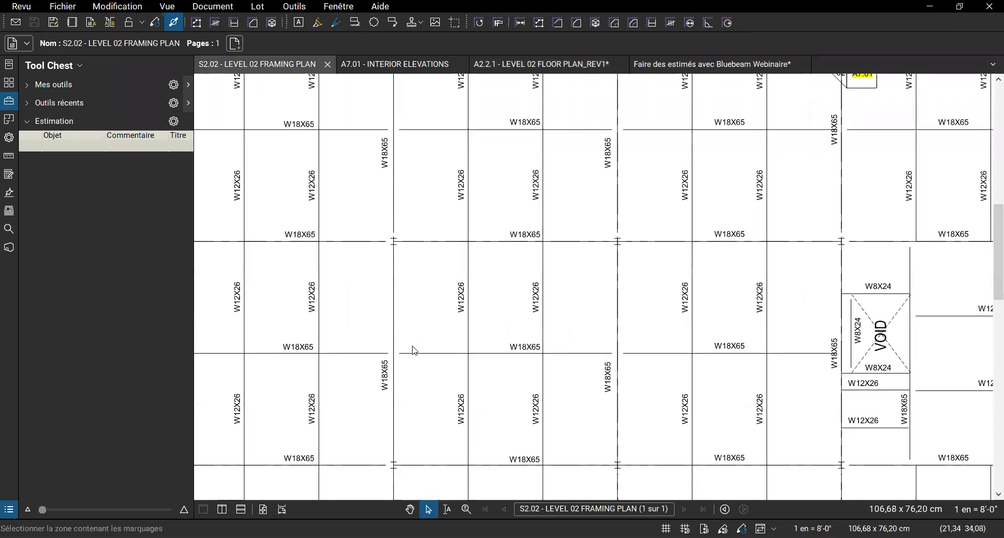
scroll(517, 288, down, 2)
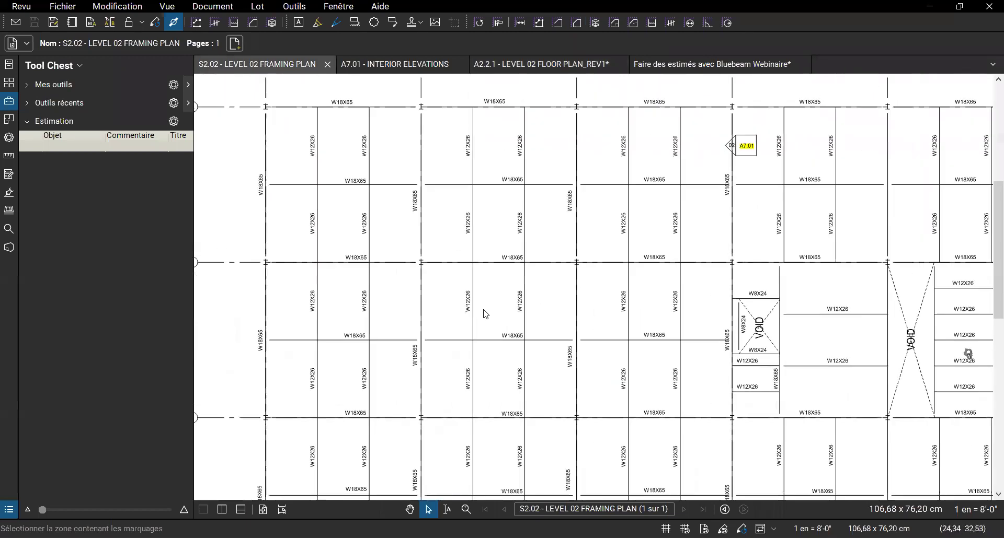
scroll(485, 314, up, 1)
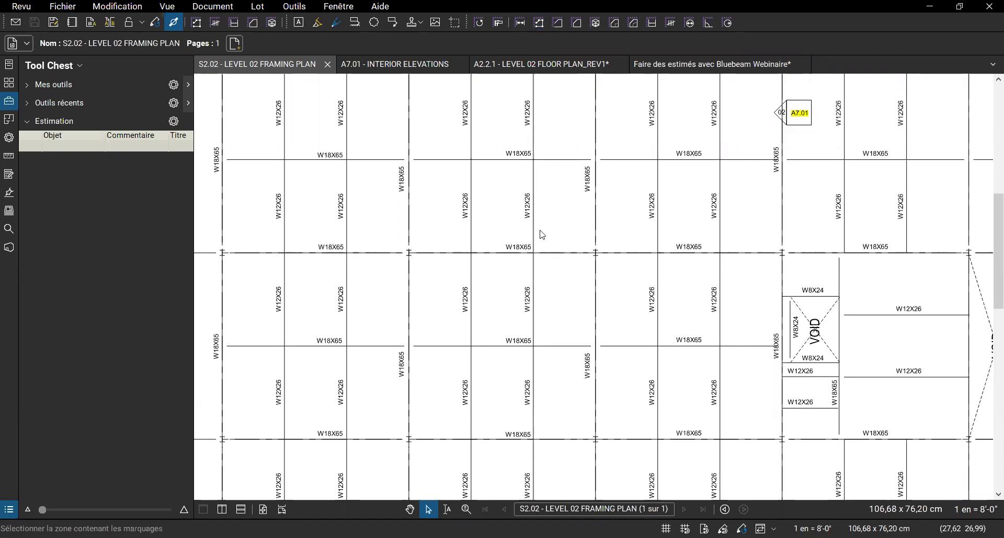
scroll(459, 364, up, 2)
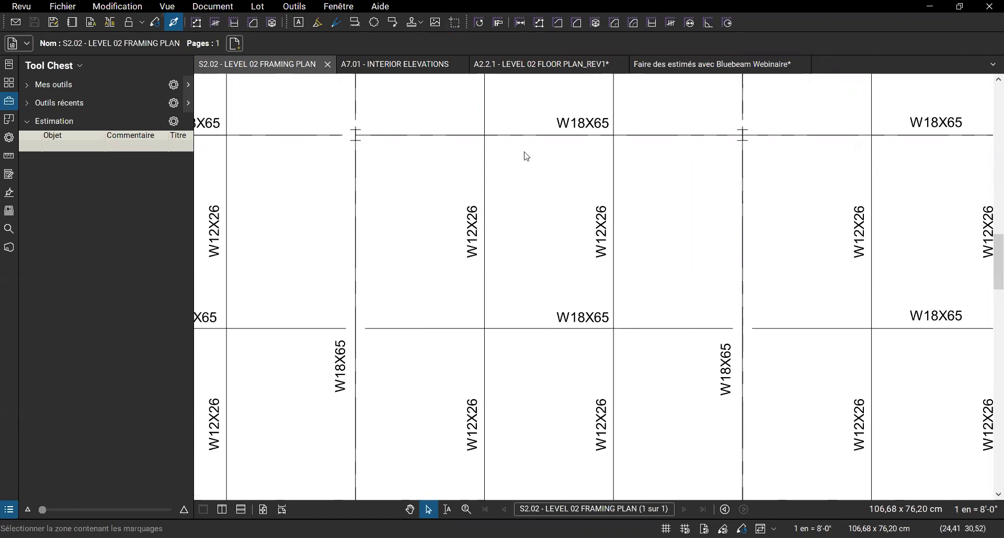
click(539, 27)
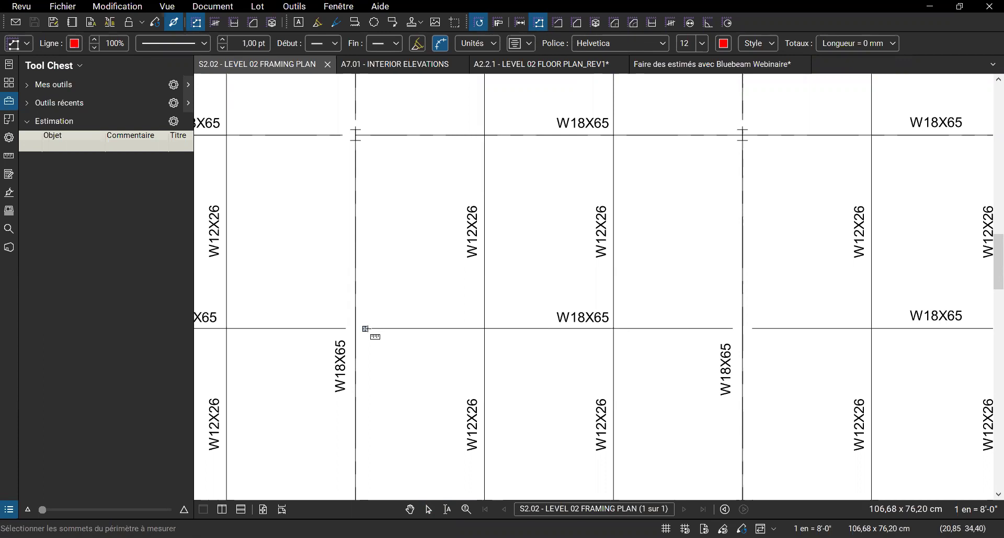
click(367, 330)
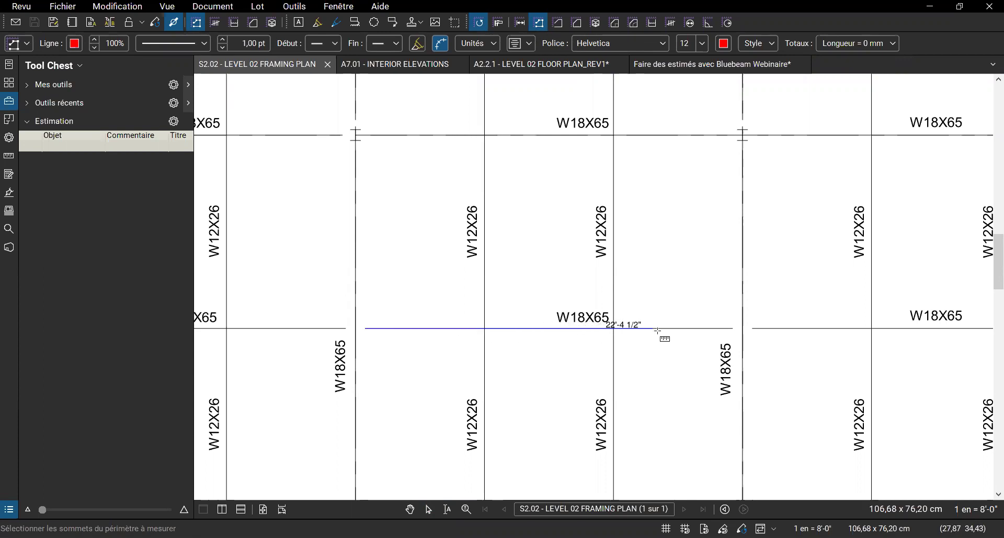
key(Escape)
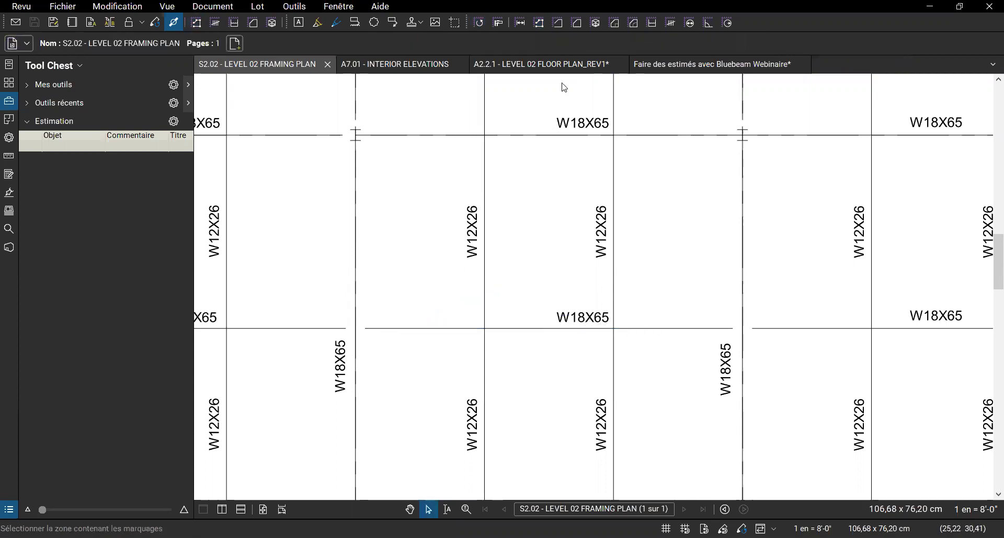
Draw a trial horizontal length dimension about 10'-9" long in the bay above the central W18X65 beam and delete it.
click(522, 23)
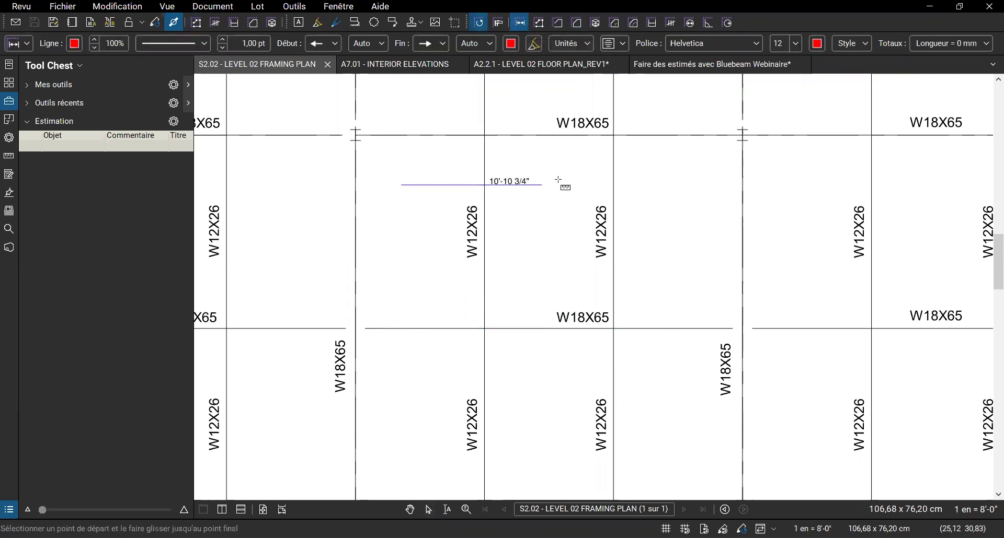
double_click(539, 181)
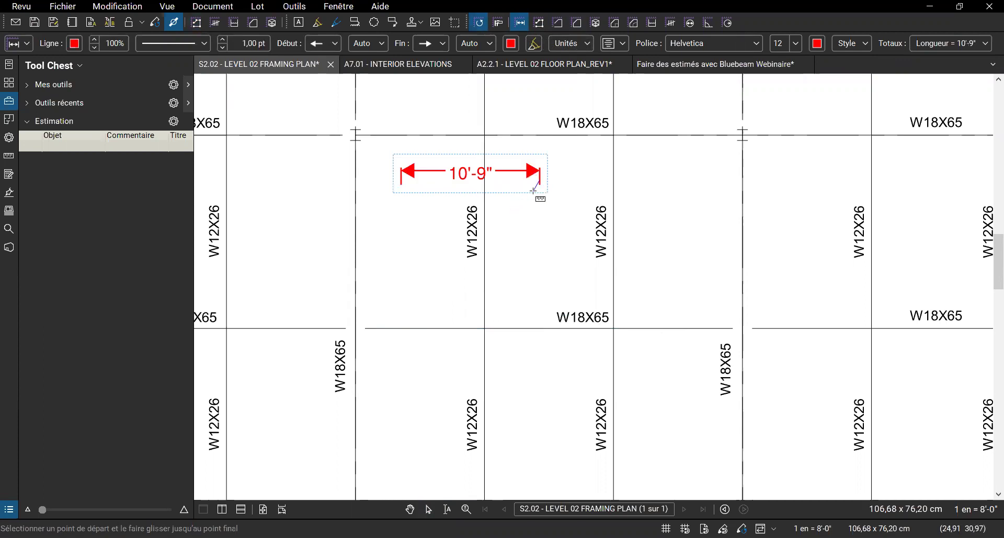
key(Escape)
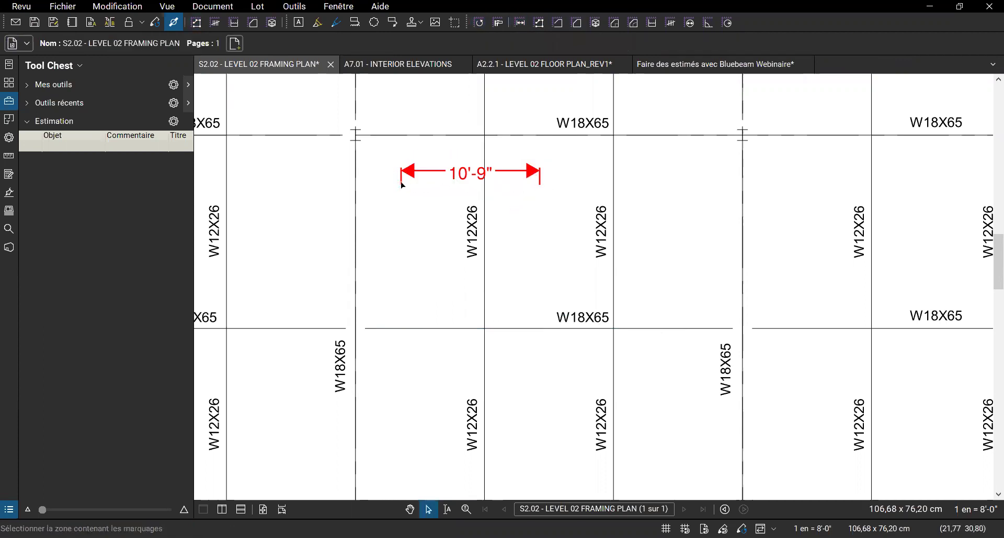
click(426, 174)
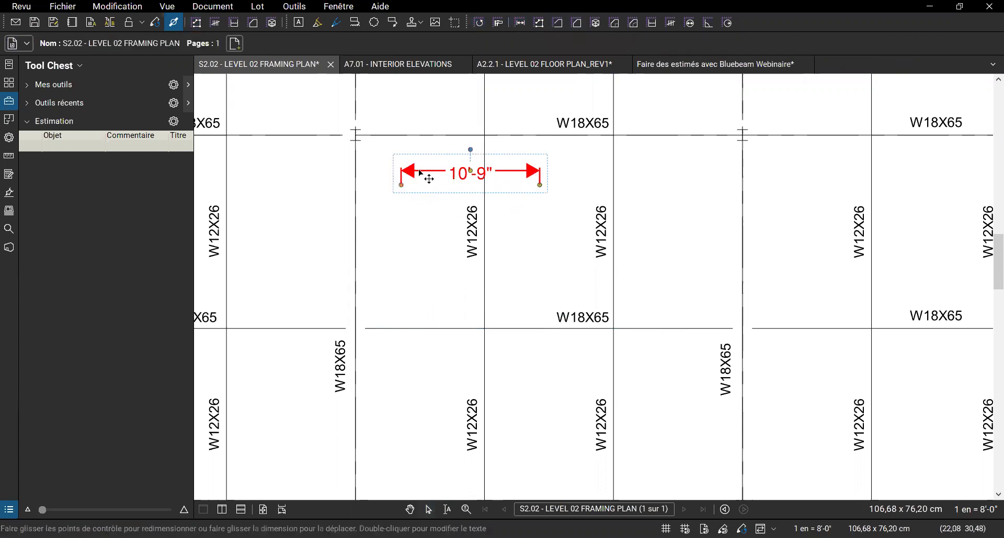
key(Delete)
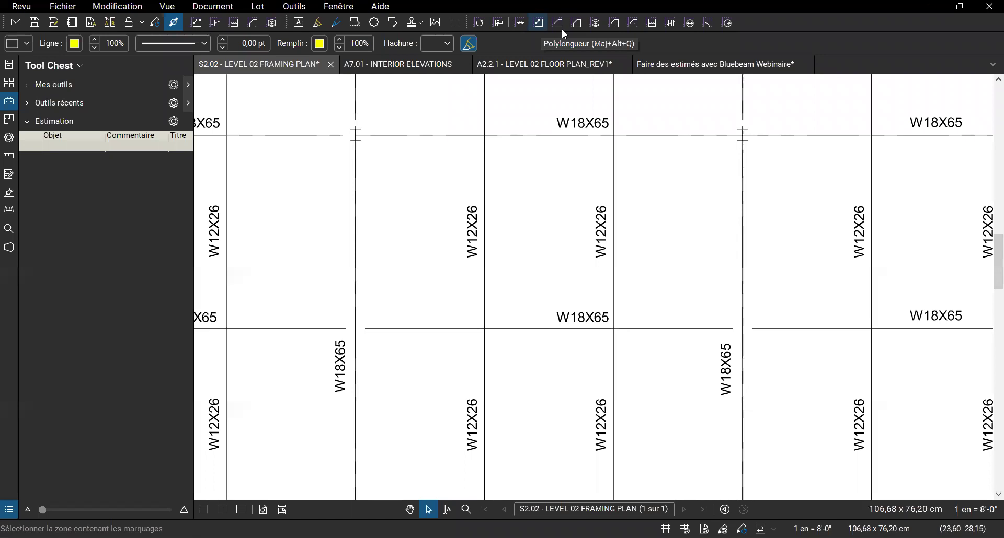
Measure the central horizontal W18X65 beam from end to end with a Polylength measurement.
click(539, 23)
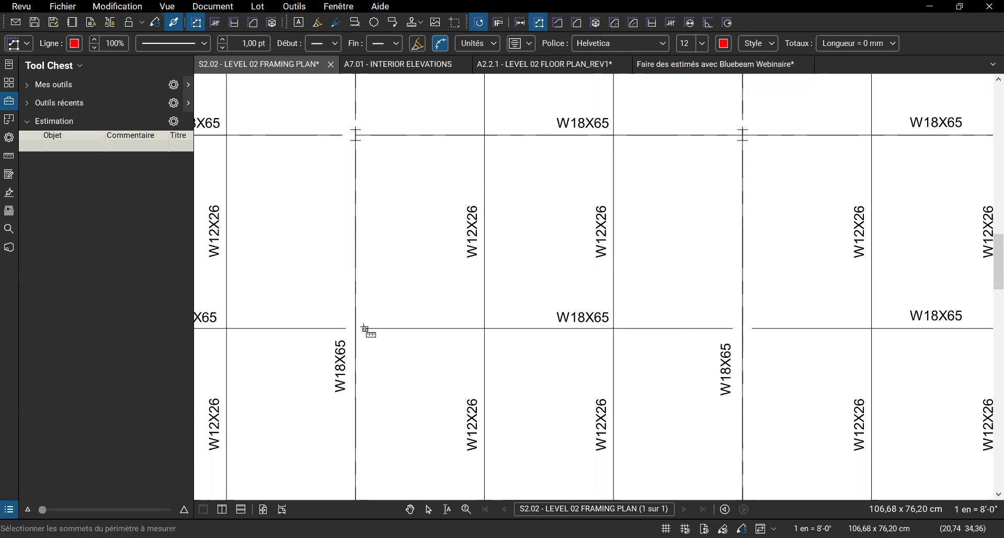
click(366, 329)
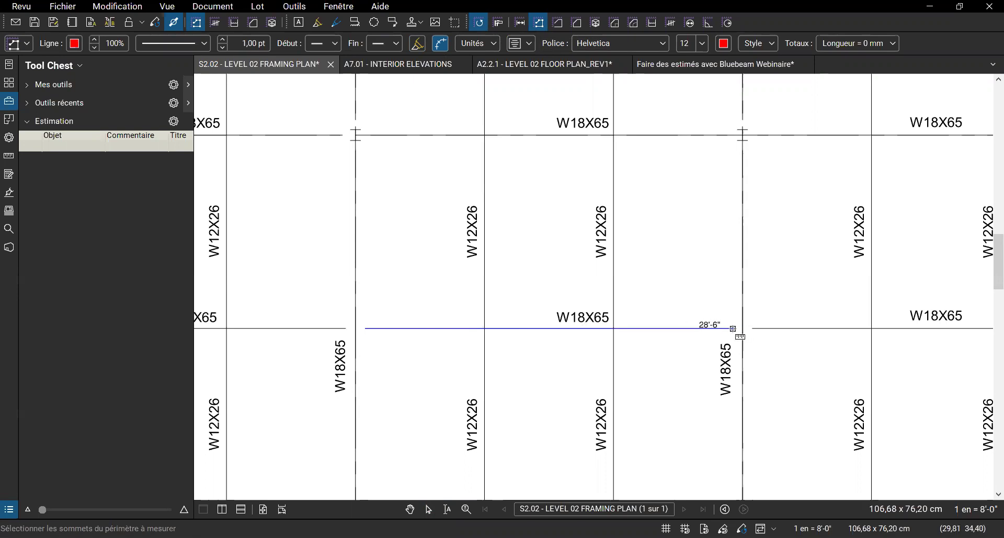
double_click(733, 330)
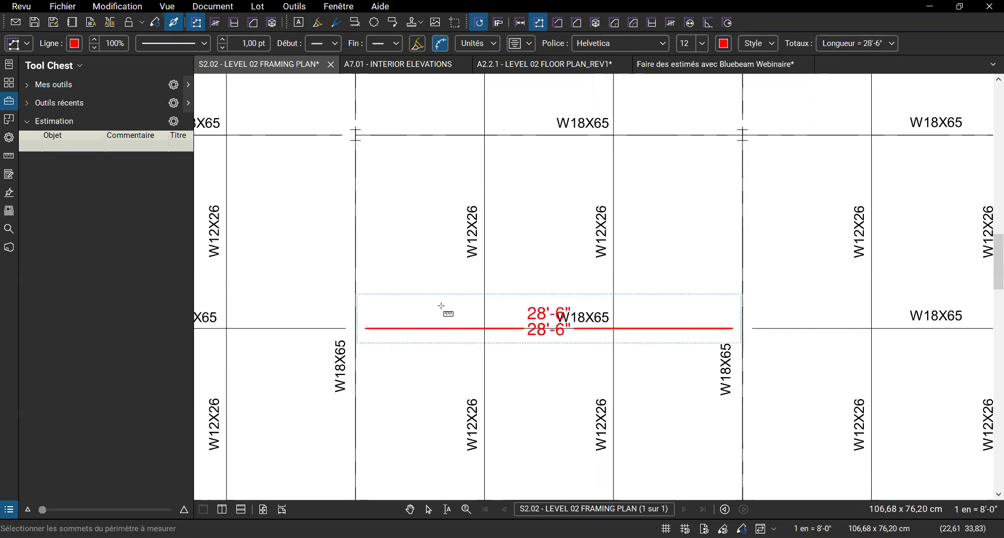
key(Escape)
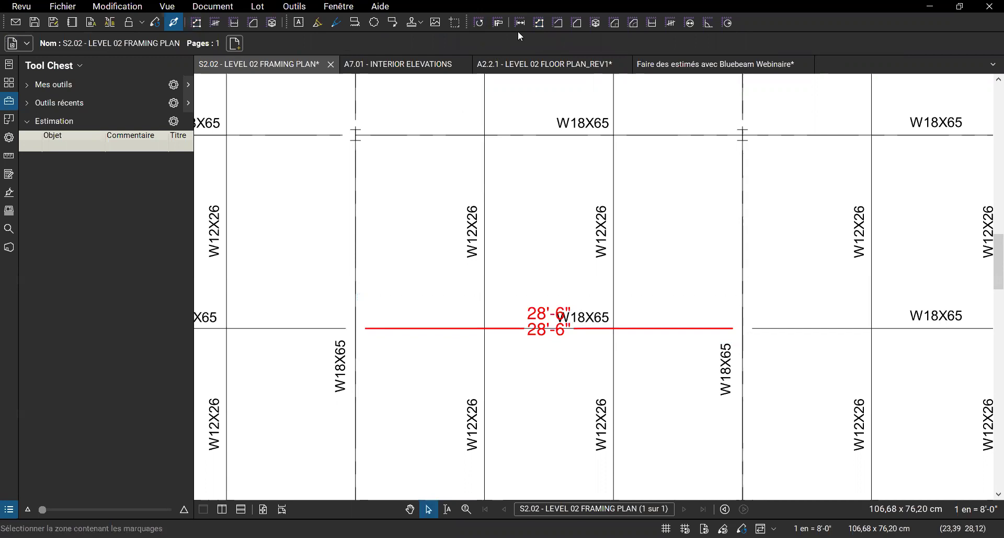
Add a Polylength measurement along the W12X26 beam, from the measured W18X65 beam up to the next horizontal beam.
click(540, 23)
click(484, 330)
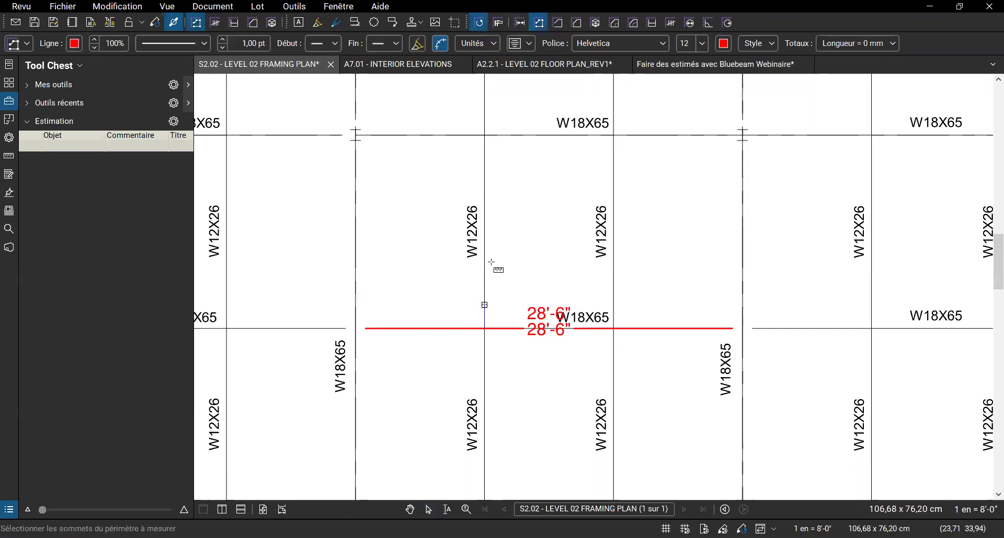
double_click(485, 136)
key(Escape)
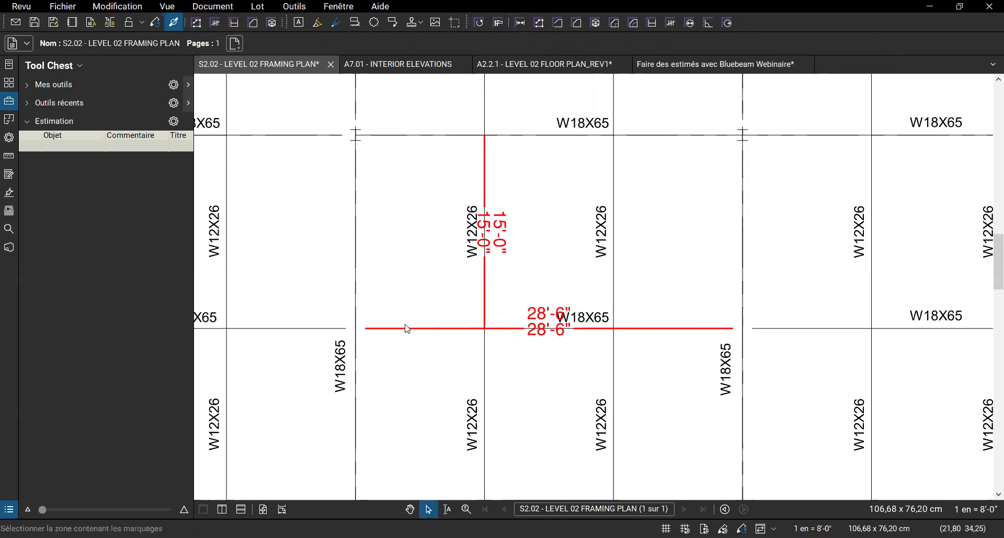
Select the horizontal W18X65 measurement, examine its entry in the markups list, and hide the list again.
click(410, 329)
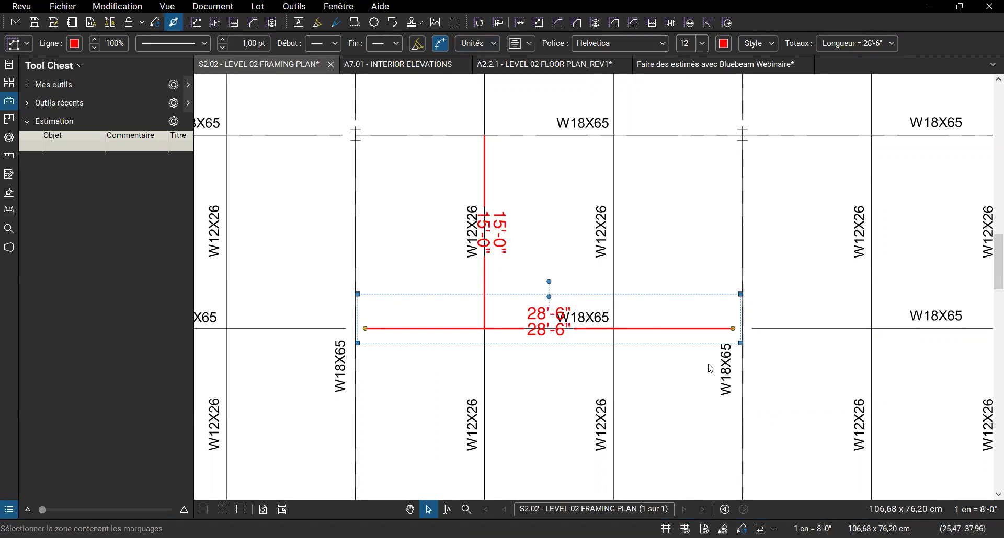
drag(508, 520, 532, 399)
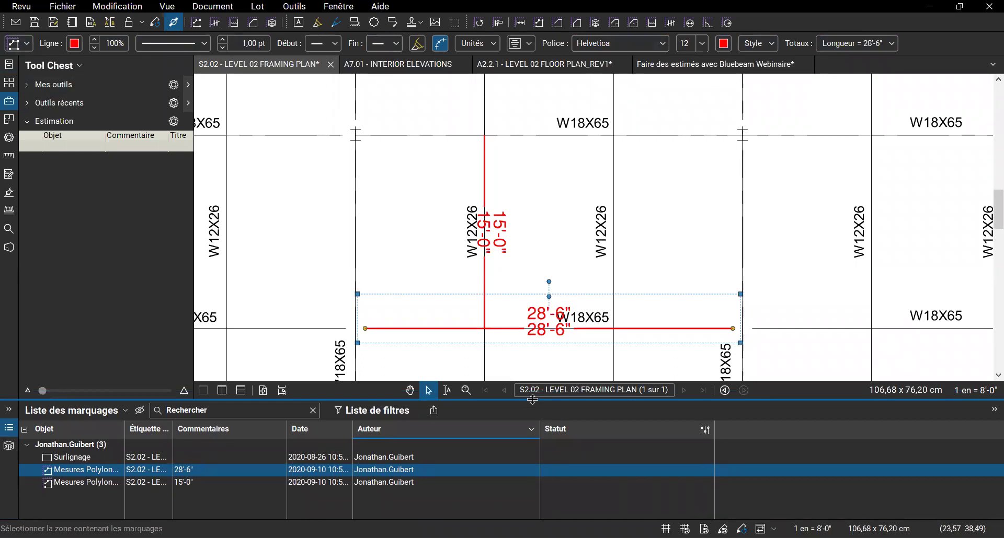
drag(532, 399, 531, 442)
double_click(531, 443)
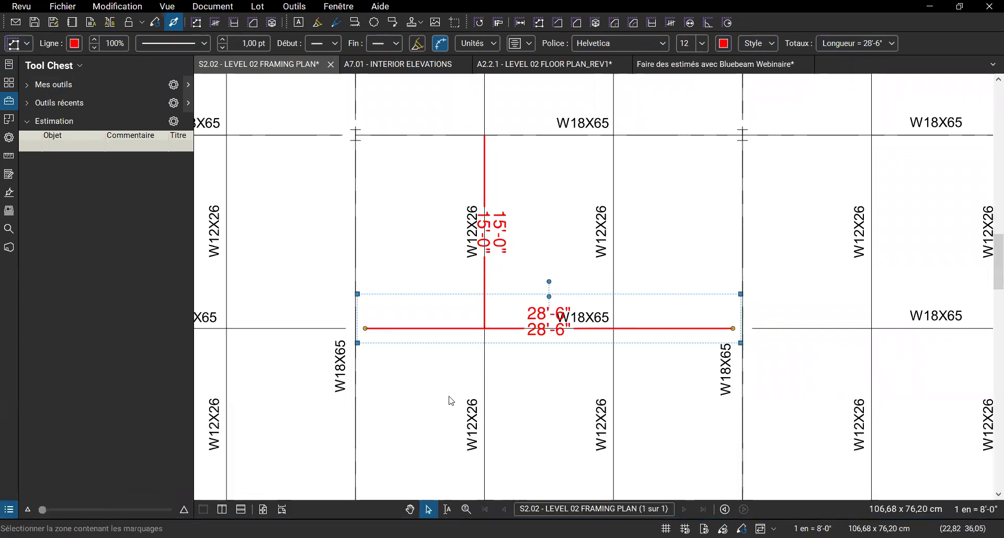
drag(525, 519, 536, 405)
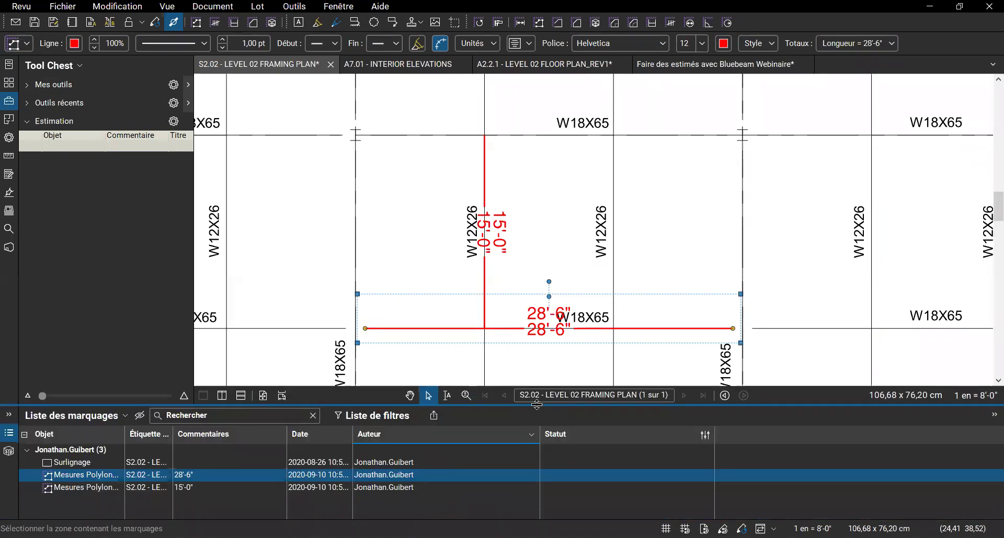
click(503, 404)
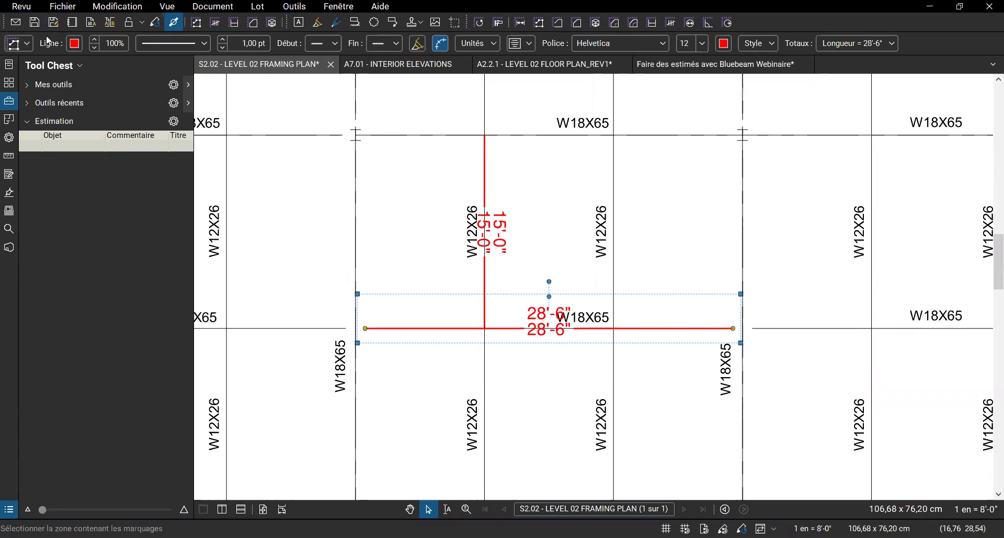
Format the horizontal W18X65 measurement with a bright blue line, a 4 pt width and the highlight effect.
click(74, 44)
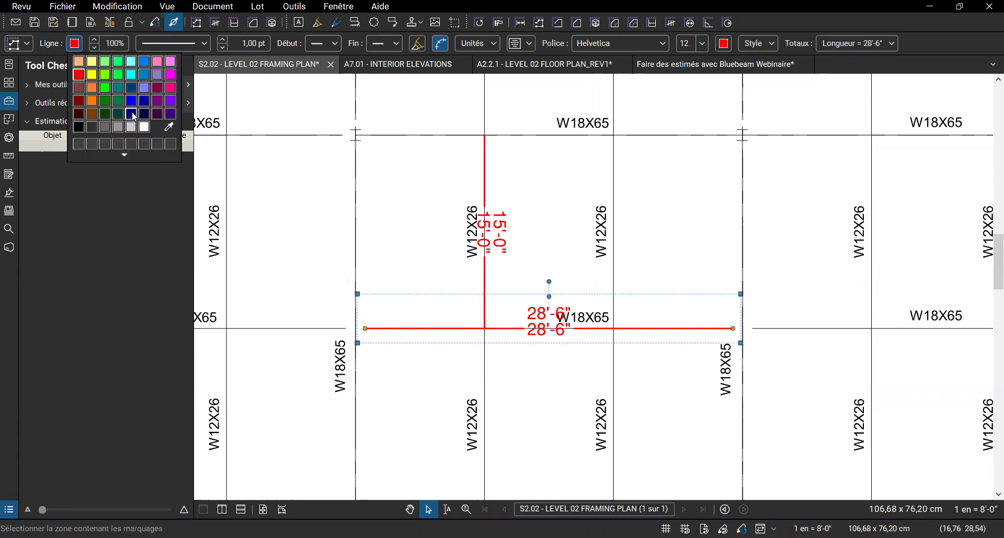
click(131, 114)
click(73, 44)
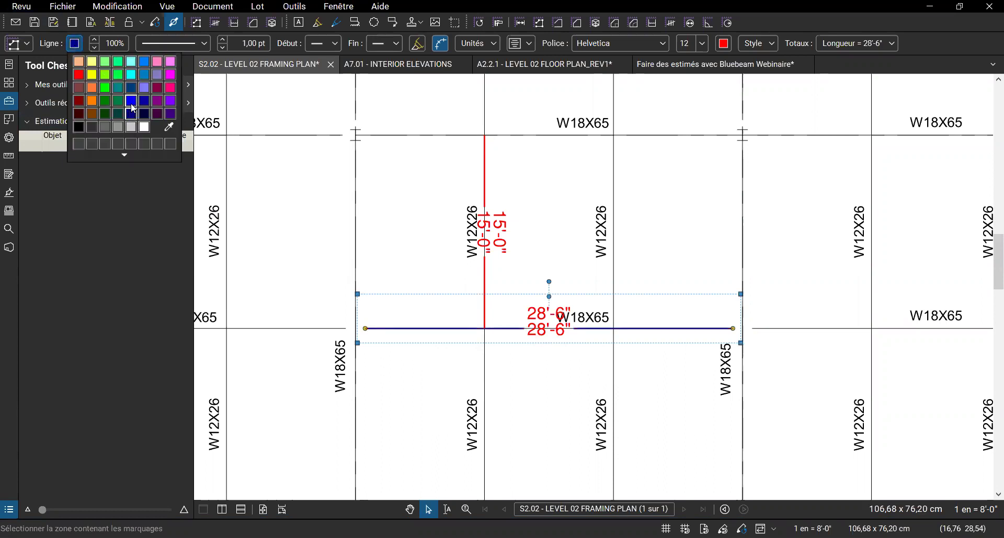
click(131, 101)
click(250, 42)
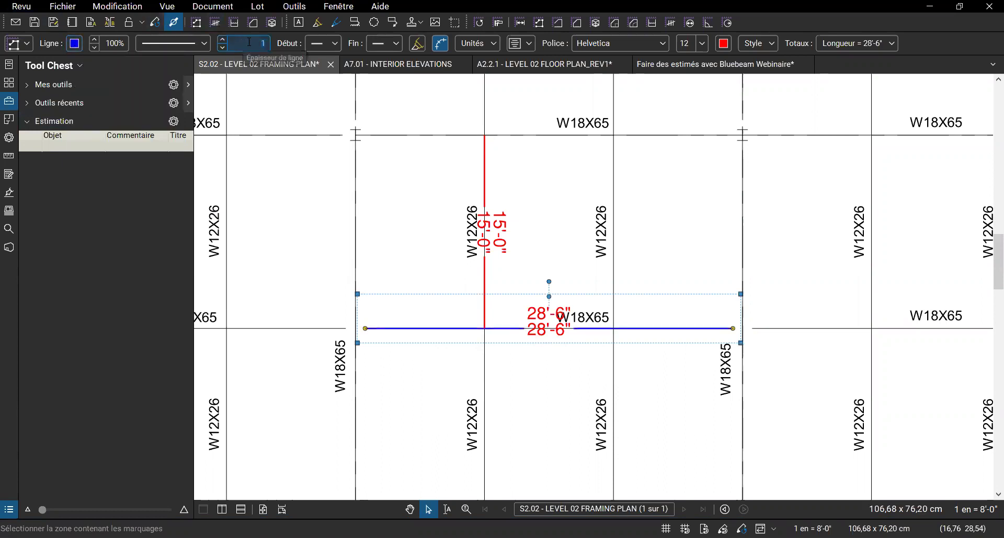
text(4)
key(Return)
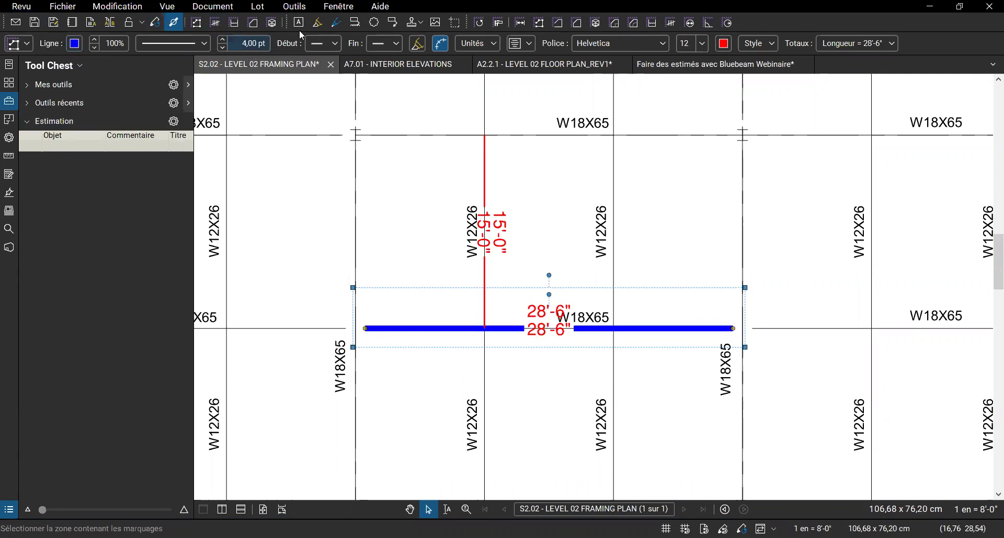
click(418, 46)
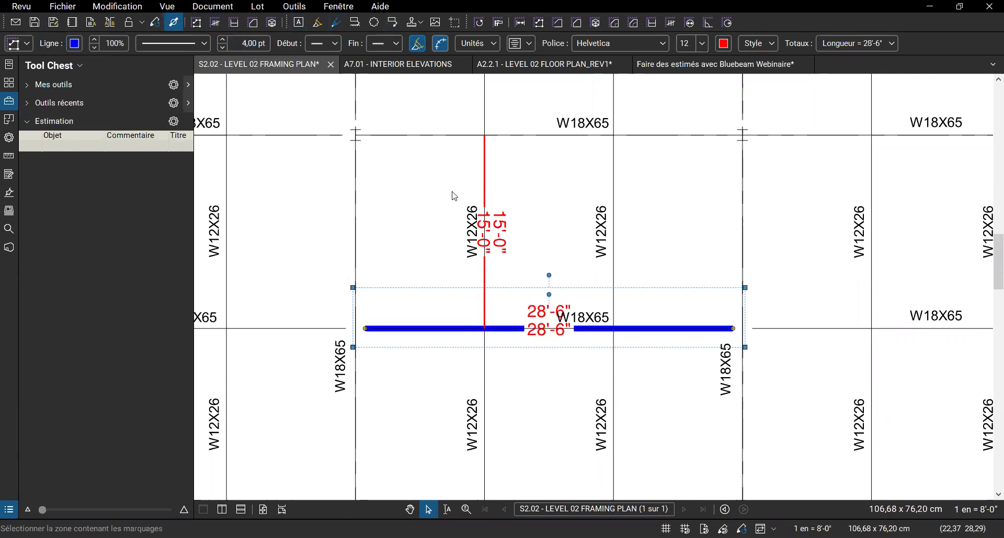
scroll(694, 338, up, 2)
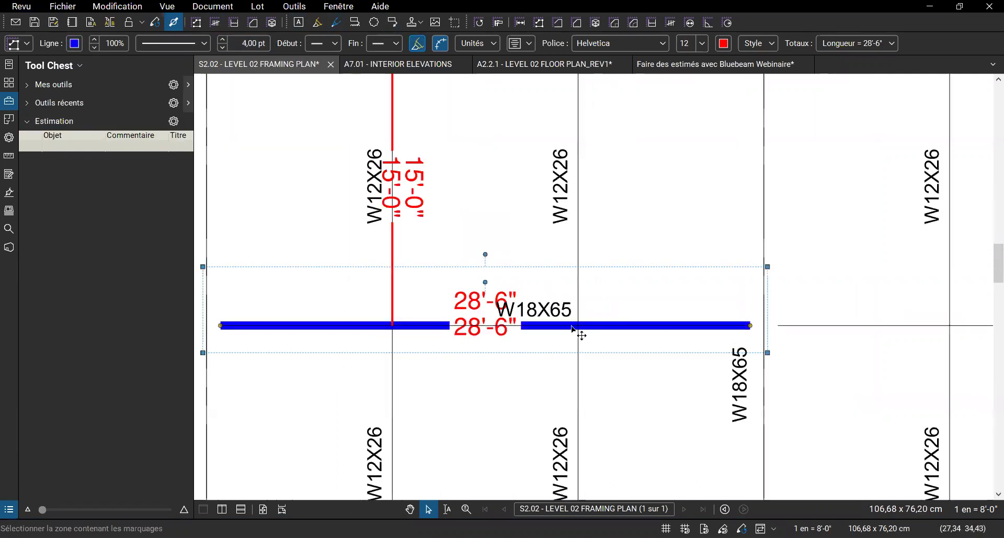
scroll(343, 311, down, 2)
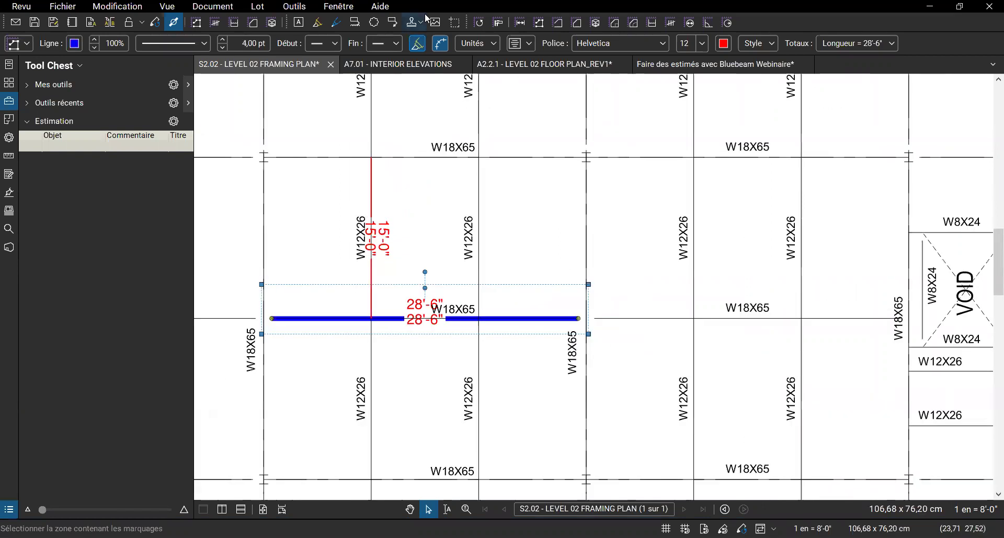
Turn off the segment length label and the caption of the horizontal W18X65 measurement.
click(442, 44)
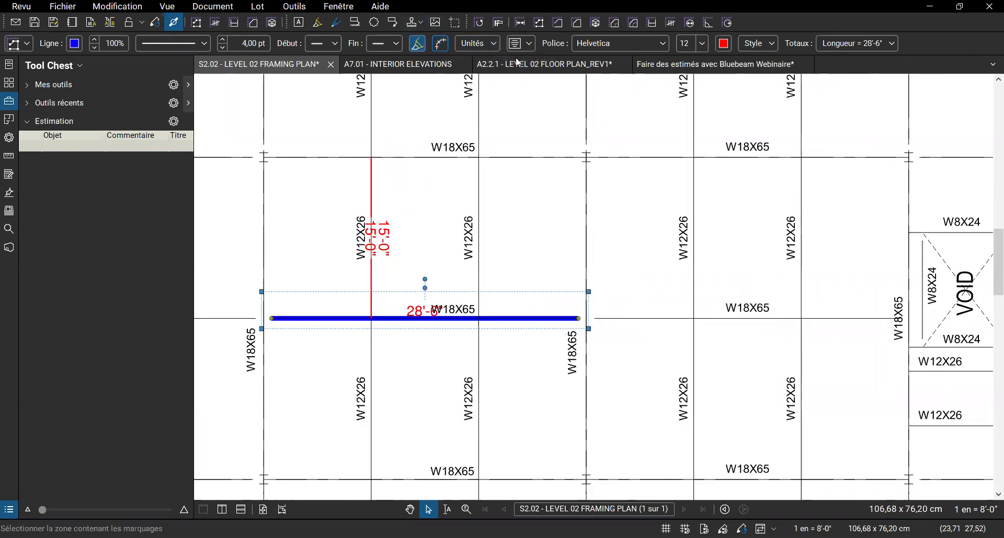
click(487, 44)
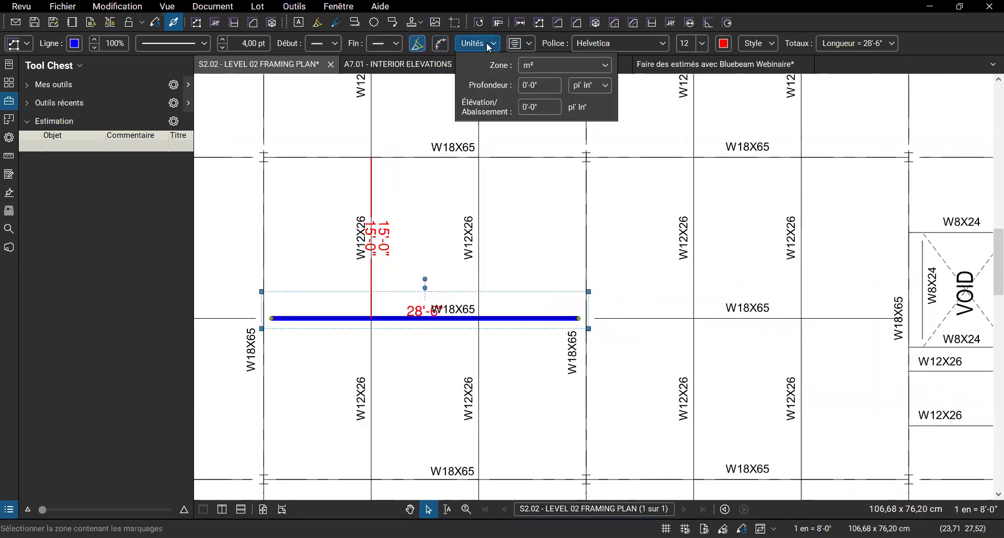
click(529, 45)
click(528, 43)
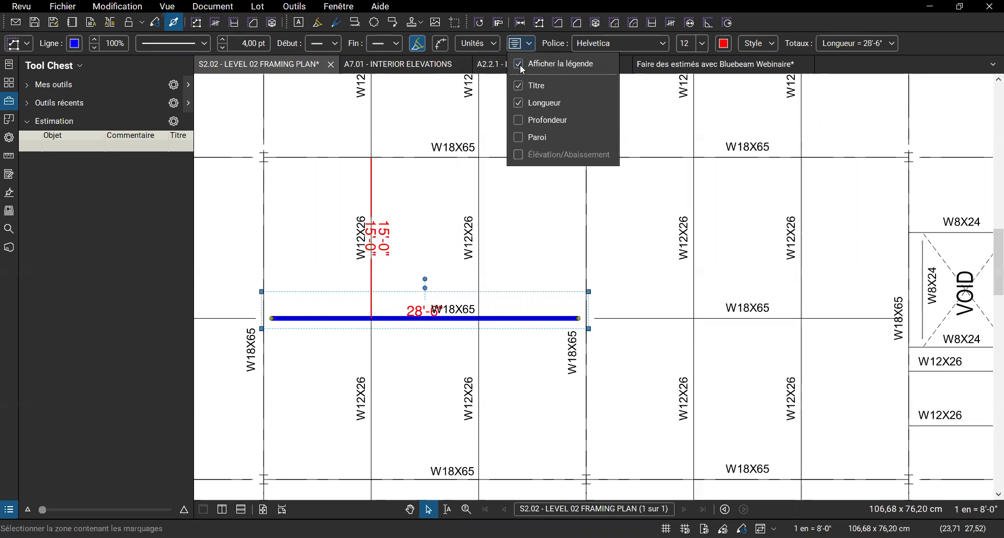
click(517, 63)
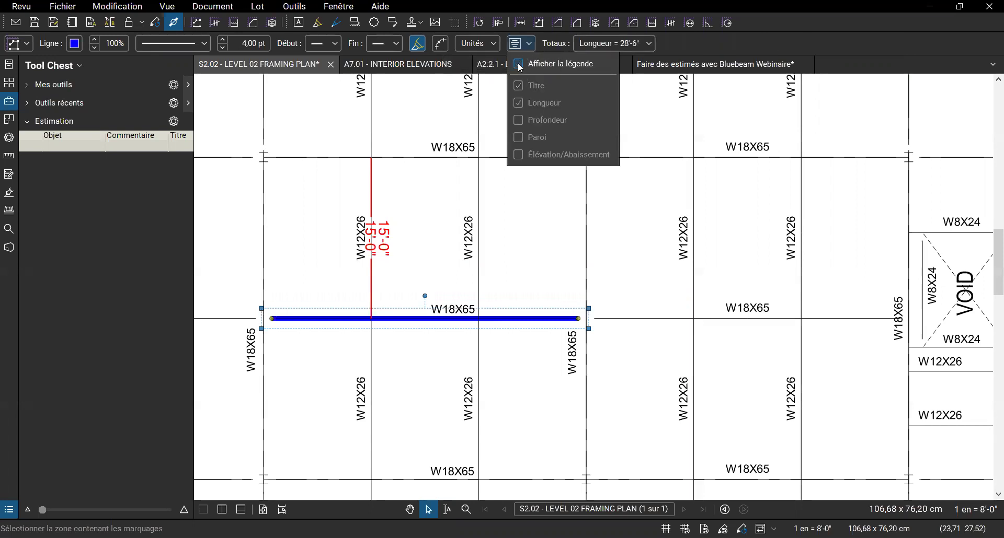
click(519, 44)
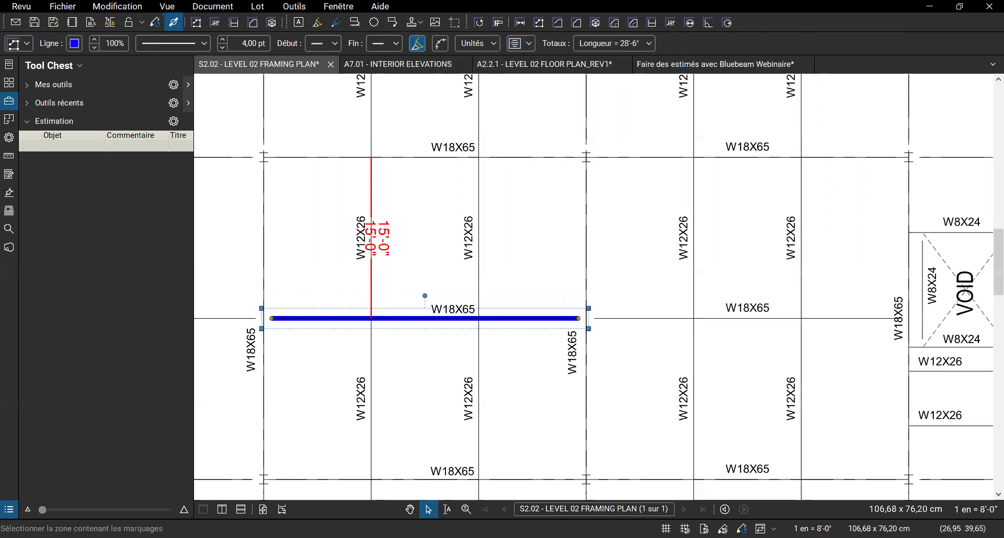
Add a widened Mesure column to the markups list and hide the list again.
drag(472, 520, 466, 393)
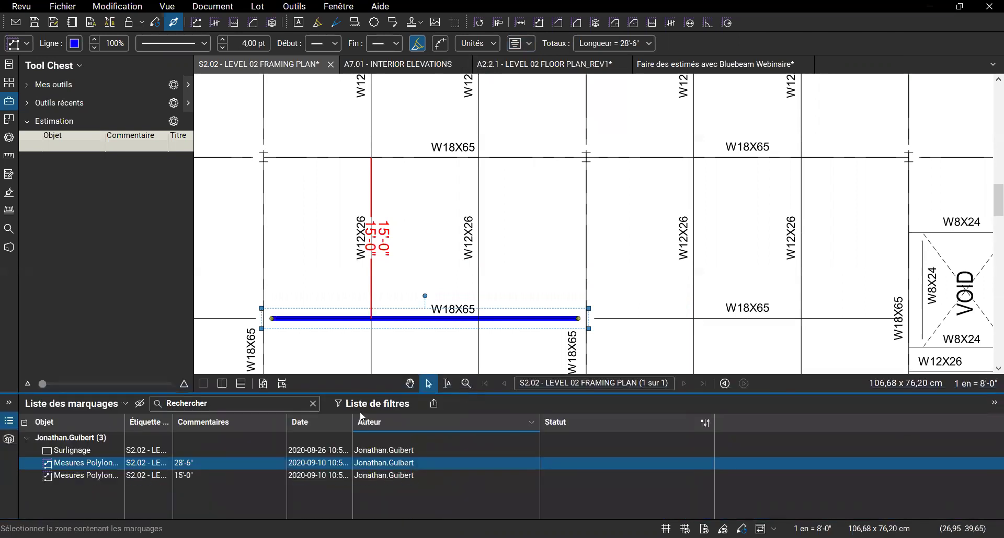
click(68, 405)
mouse_move(81, 424)
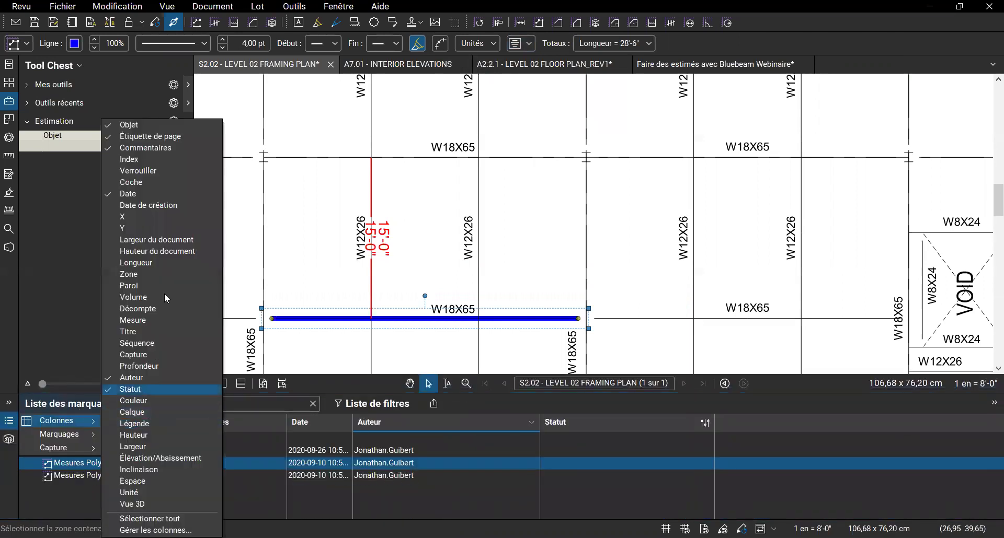
click(133, 320)
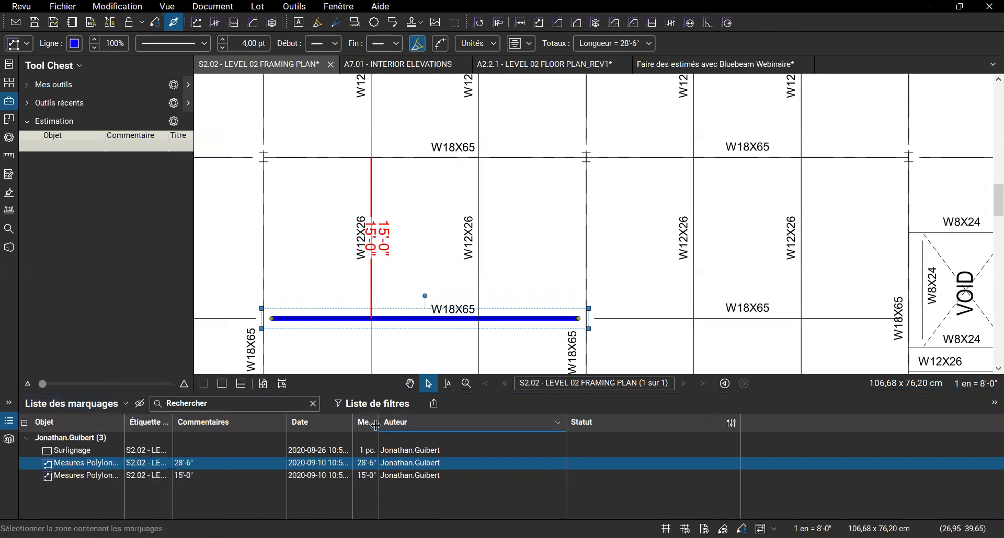
drag(378, 423, 463, 426)
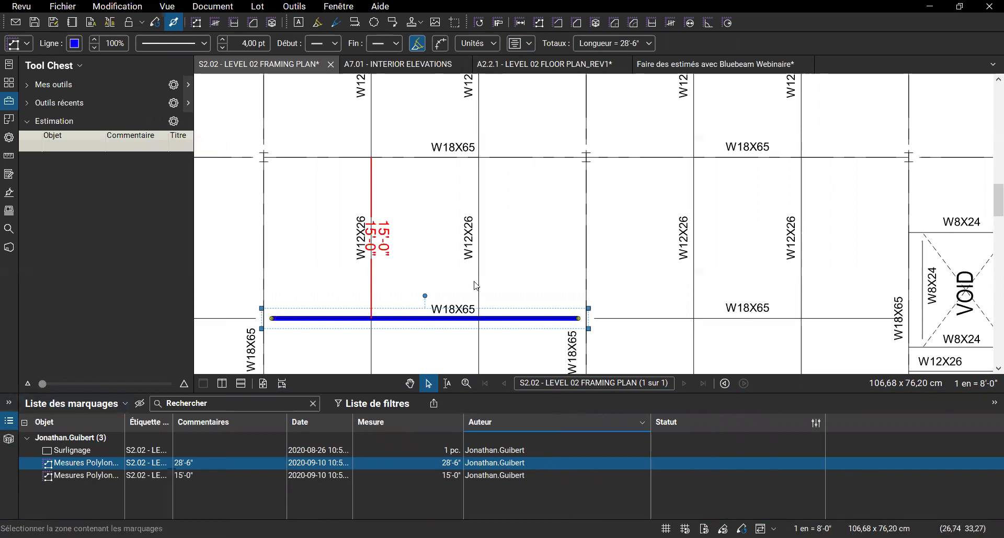
click(489, 247)
scroll(488, 244, down, 1)
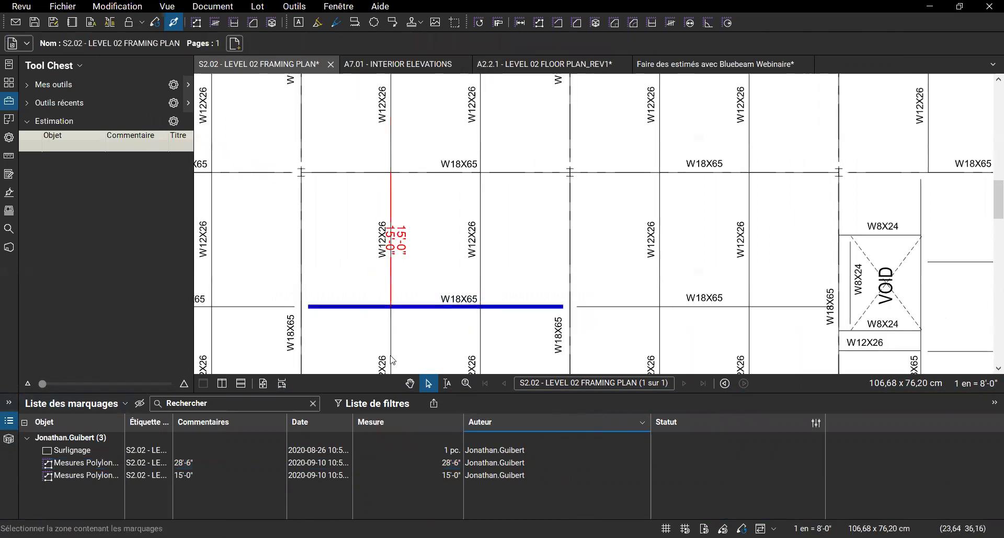
drag(407, 346, 487, 318)
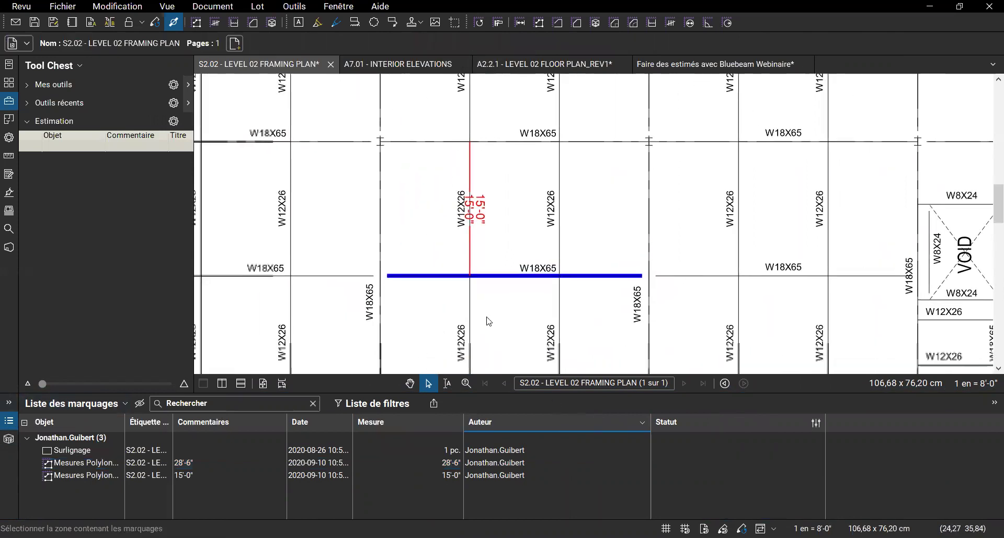
double_click(497, 394)
Name the blue horizontal beam measurement W18x65 and add it to the Estimation tool set.
scroll(446, 259, up, 2)
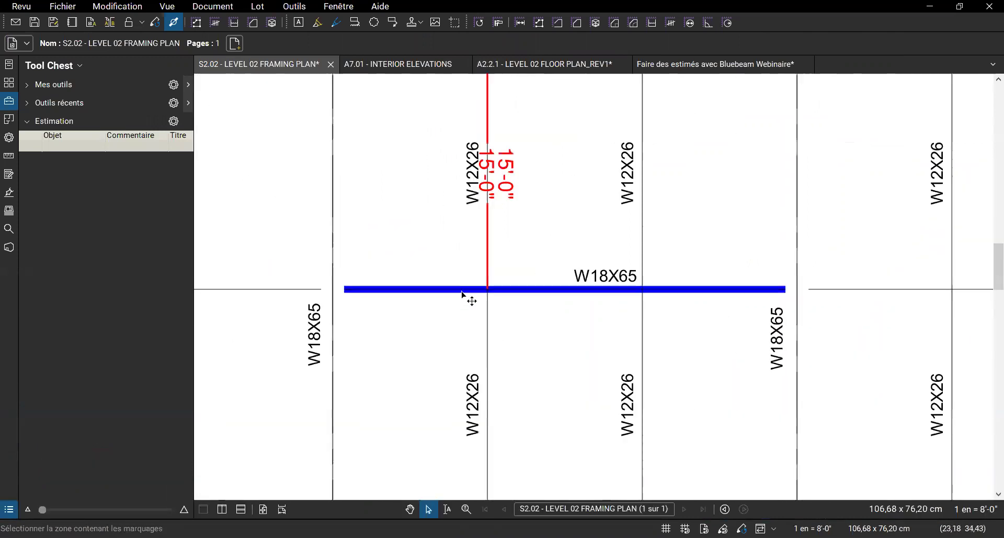
click(462, 291)
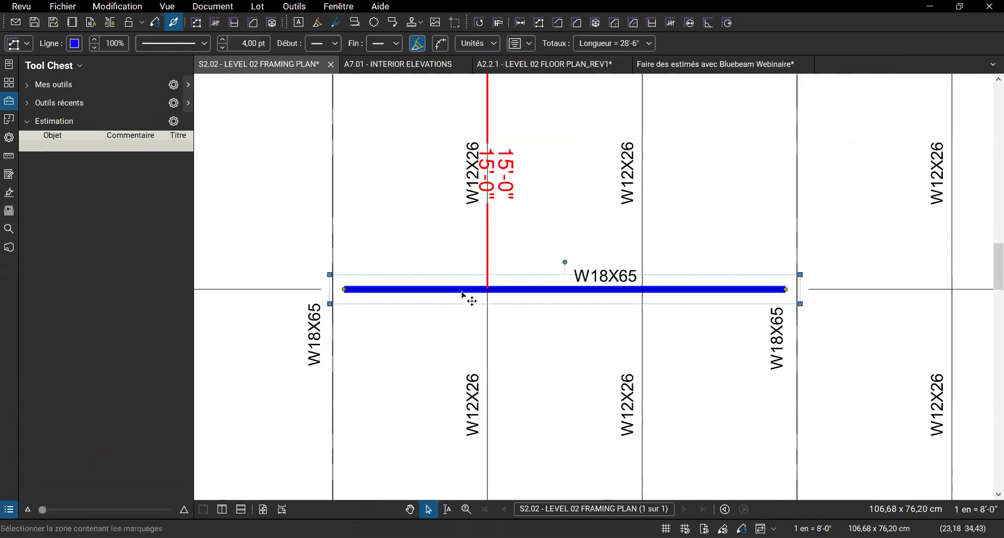
click(18, 43)
drag(144, 66, 42, 72)
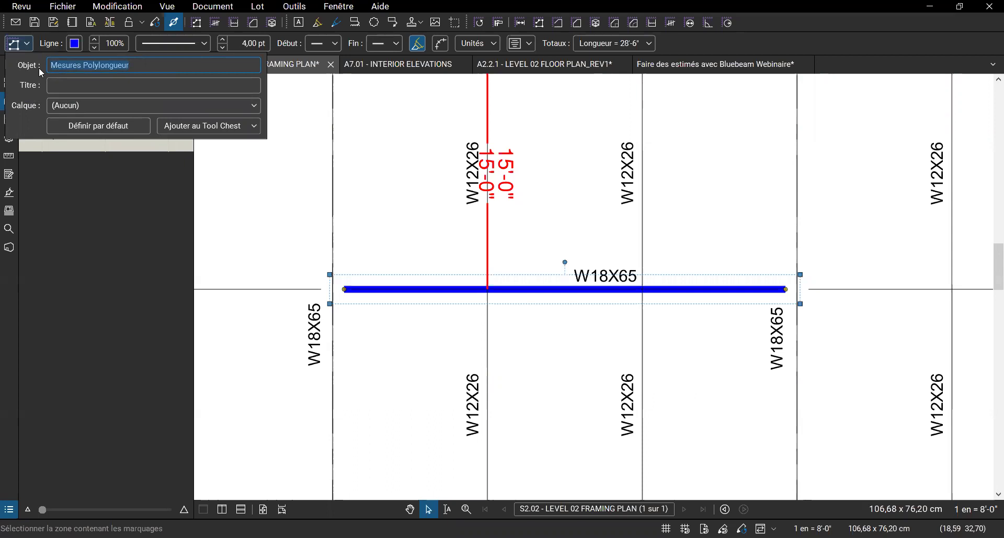
text(W18x65)
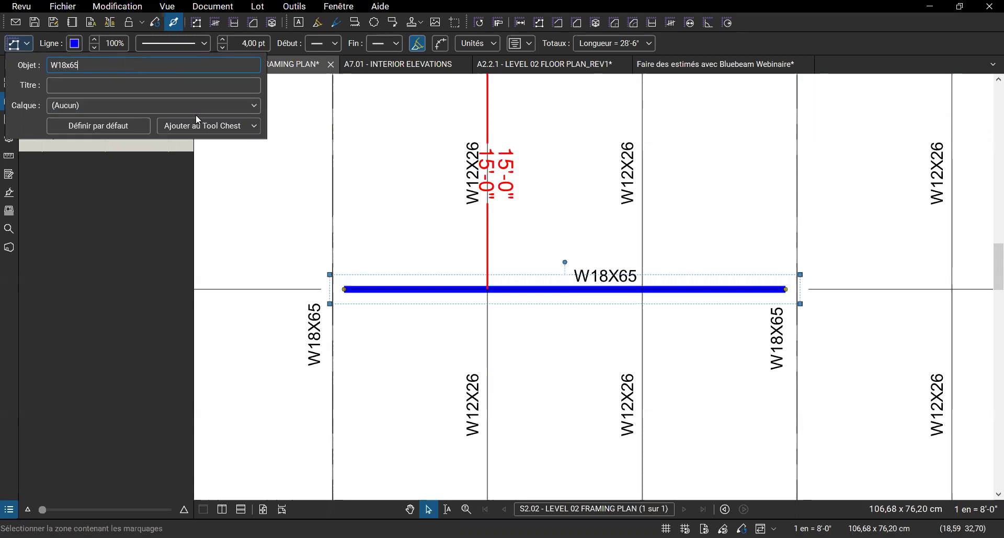
click(210, 132)
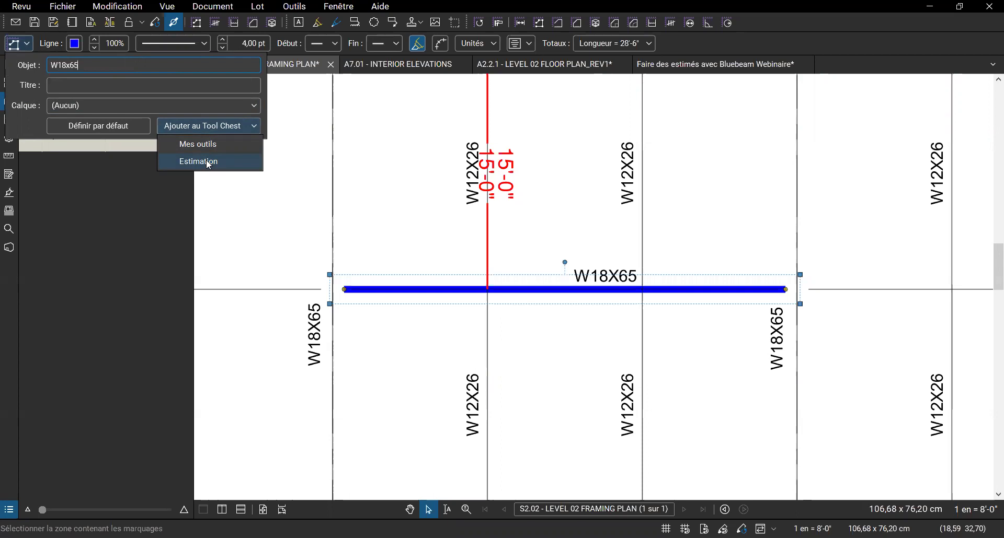
click(199, 161)
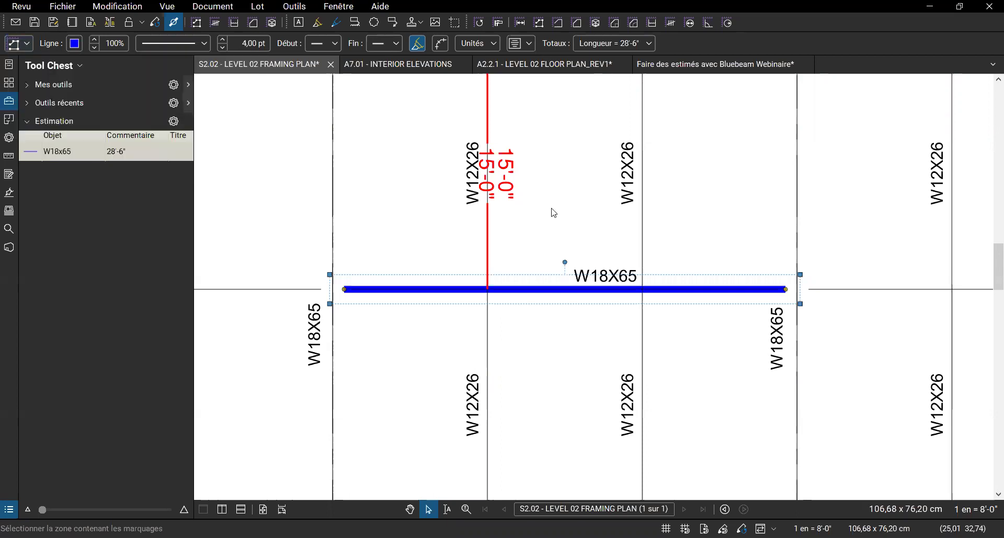
Select the vertical measurement along the W12X26 beam above the blue W18X65 measurement.
scroll(509, 200, down, 3)
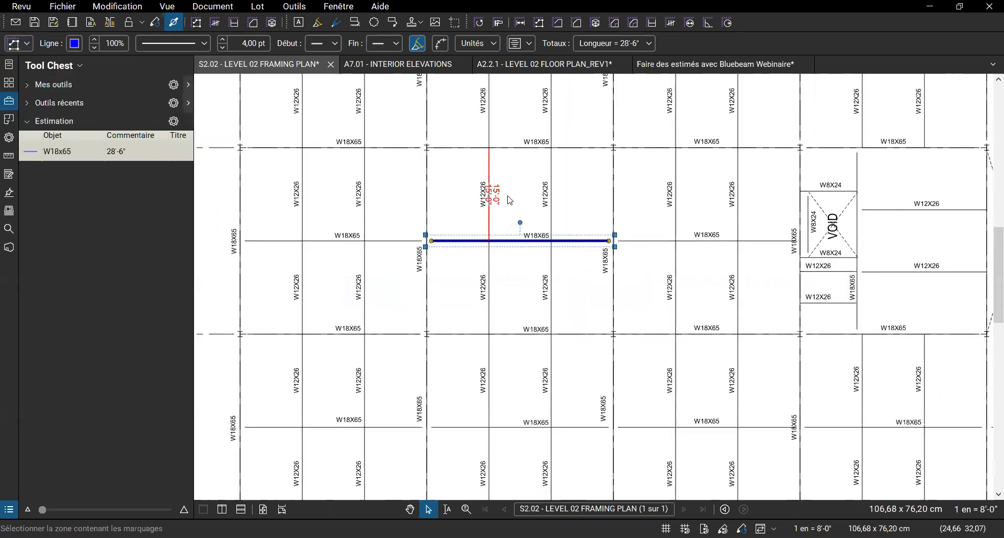
scroll(509, 201, up, 2)
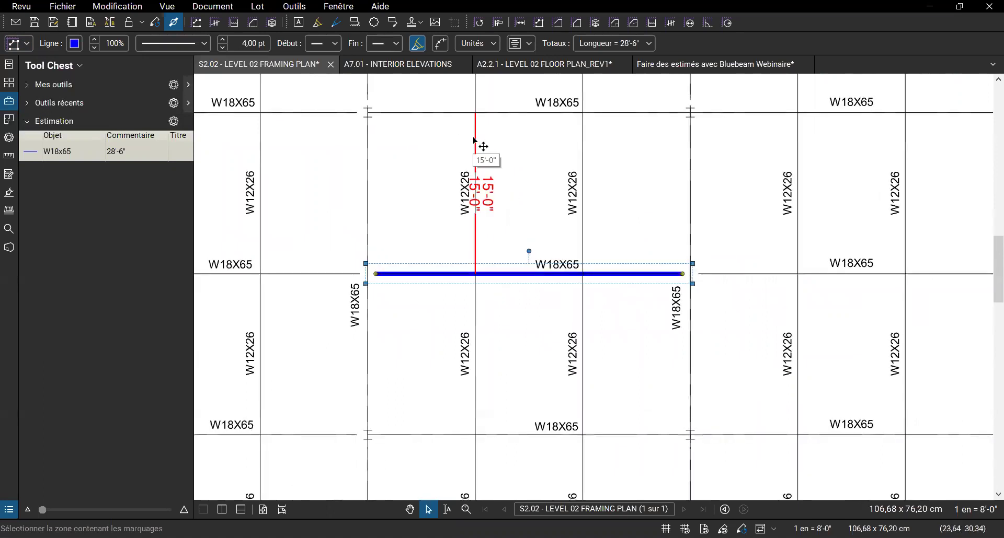
click(475, 189)
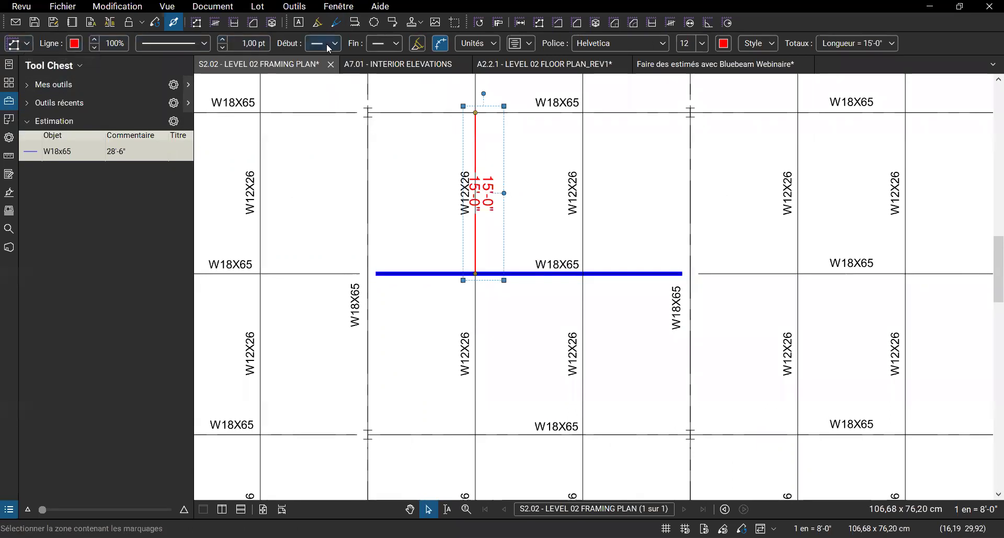
click(75, 44)
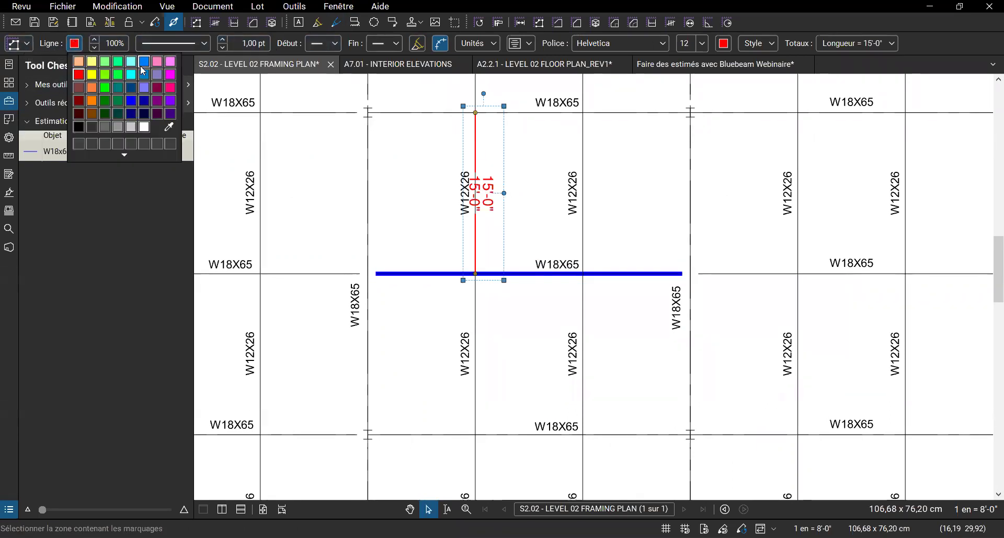
click(106, 101)
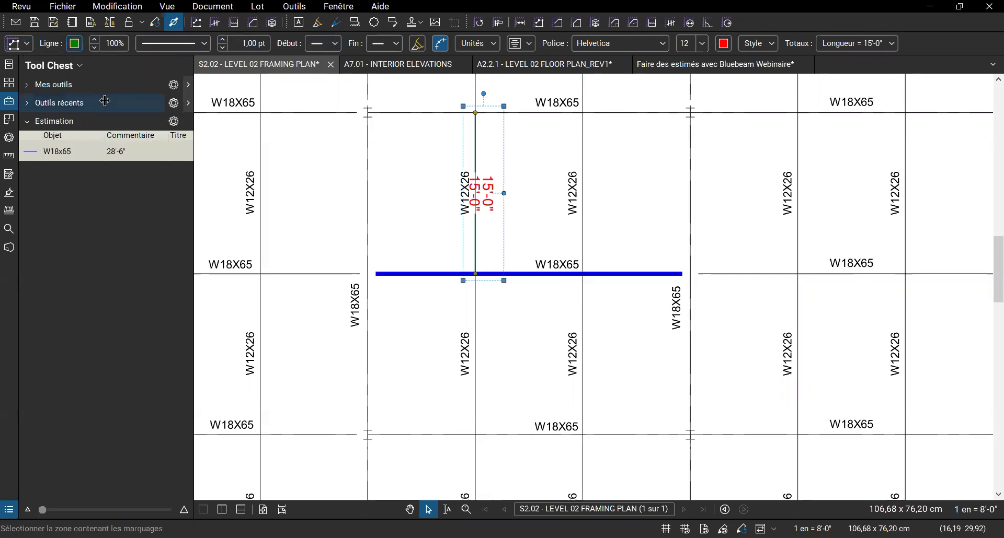
click(76, 43)
click(79, 75)
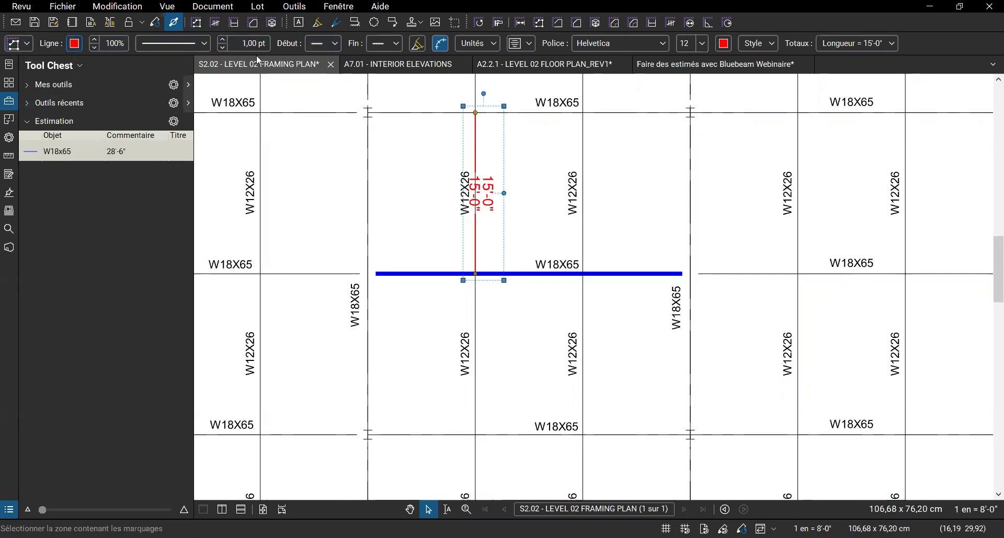
Format the vertical W12X26 measurement with a 4 pt line, no length label or caption, and the highlight effect.
click(247, 47)
text(4)
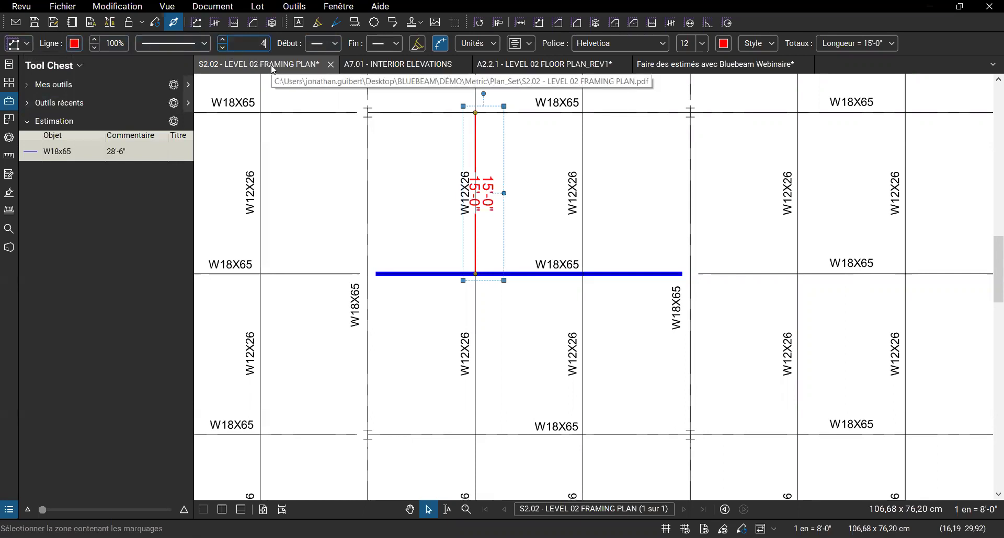
key(Return)
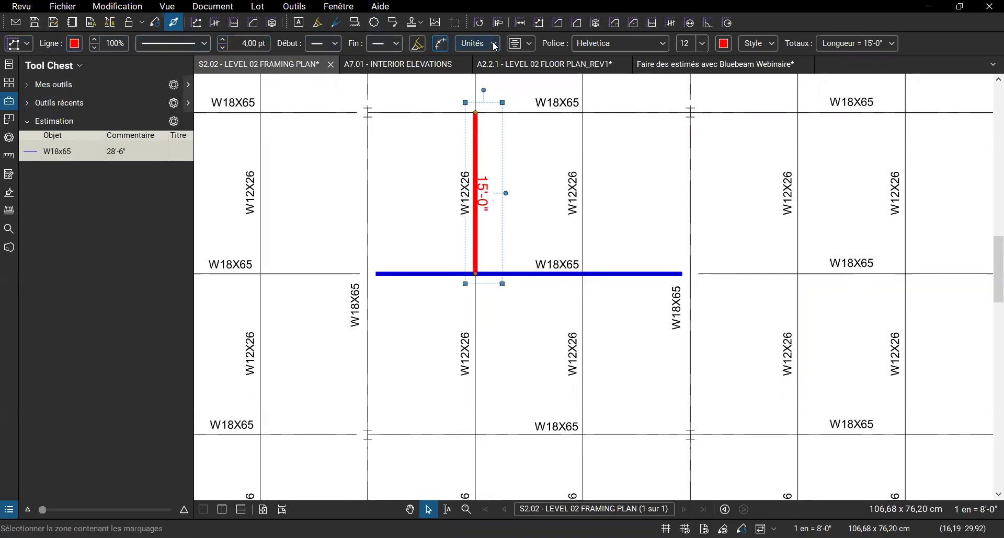
click(528, 44)
click(519, 64)
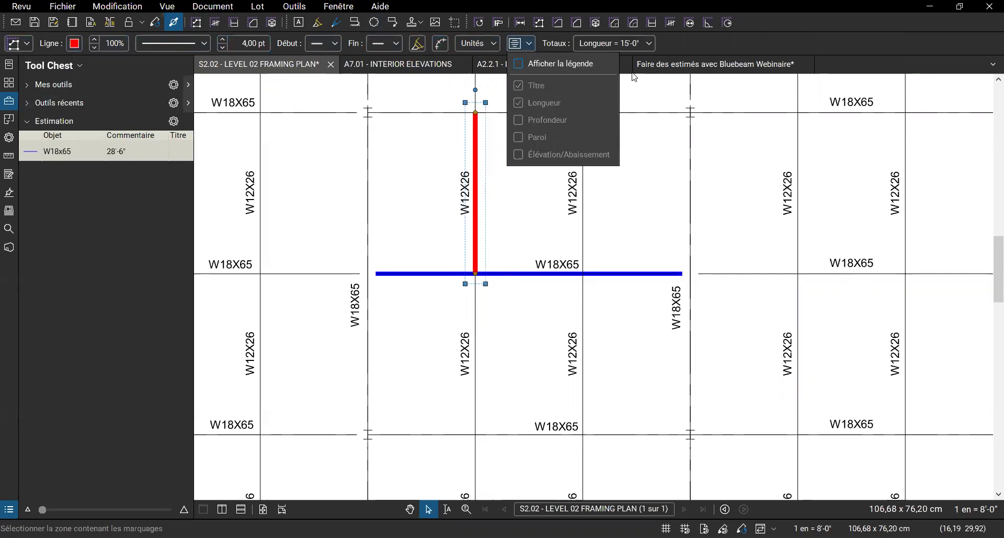
click(515, 39)
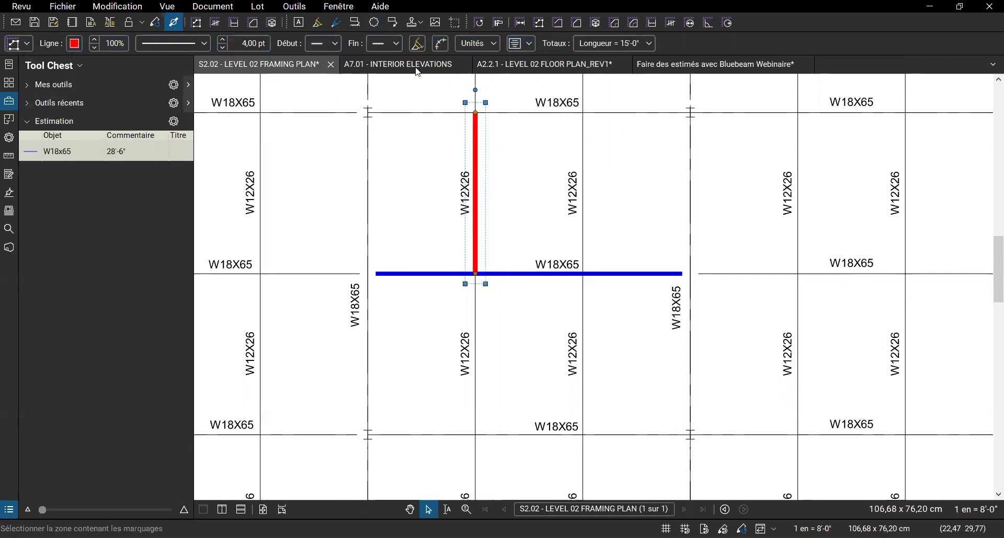
click(417, 44)
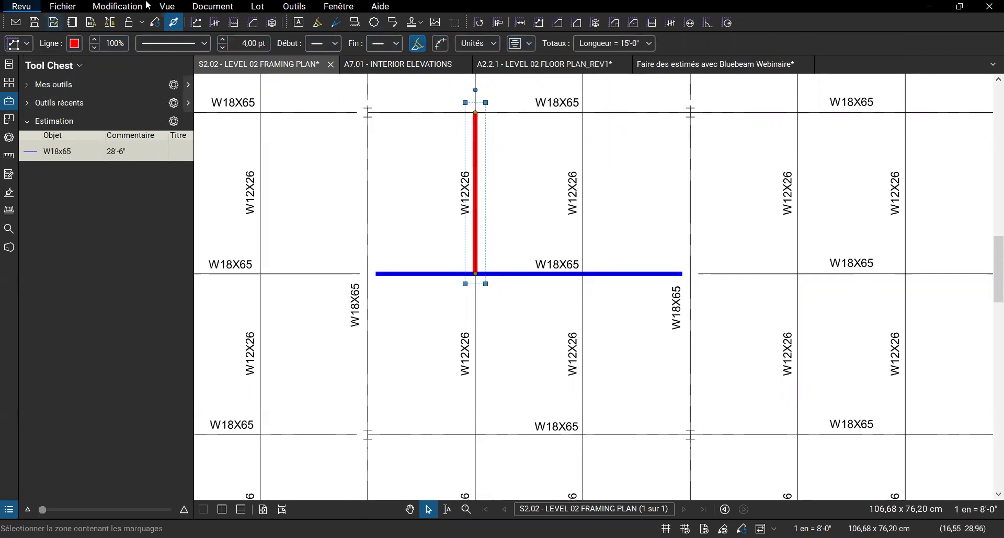
Name the red vertical beam measurement W12x26 and add it to the Estimation tool set.
click(19, 45)
click(110, 66)
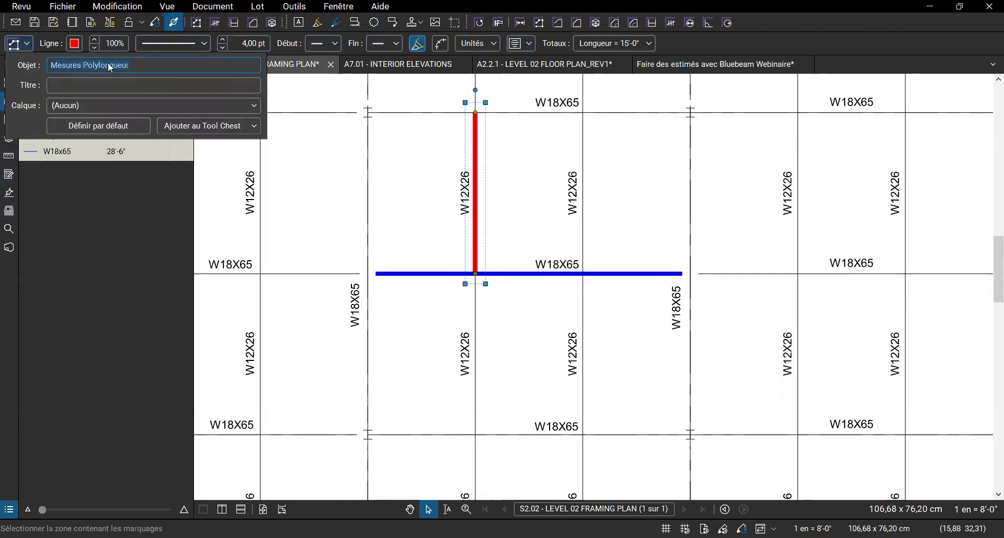
text(W12x26)
click(242, 124)
click(209, 160)
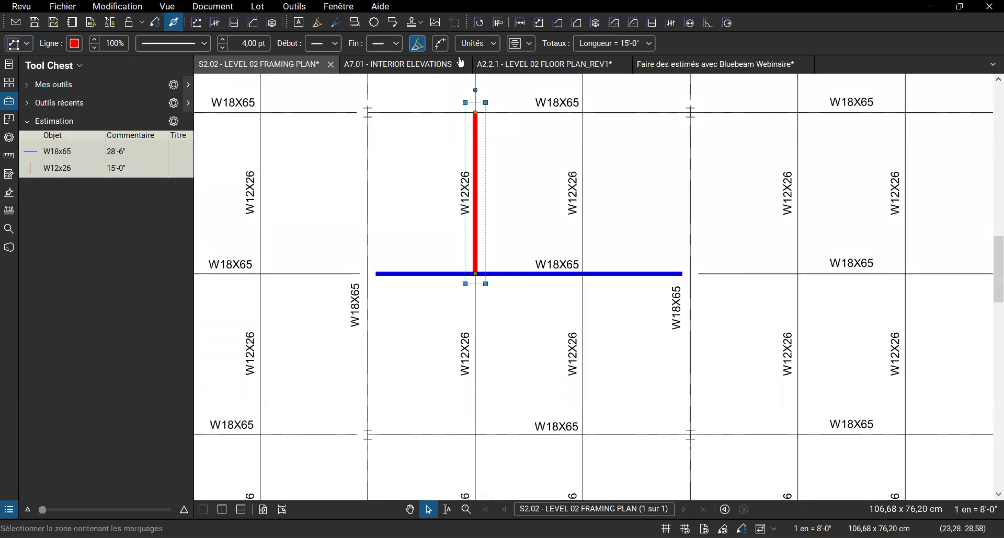
Switch to the A7.01 Interior Elevations sheet and examine the opening and its height dimension in the Break Room 233 elevation.
click(404, 67)
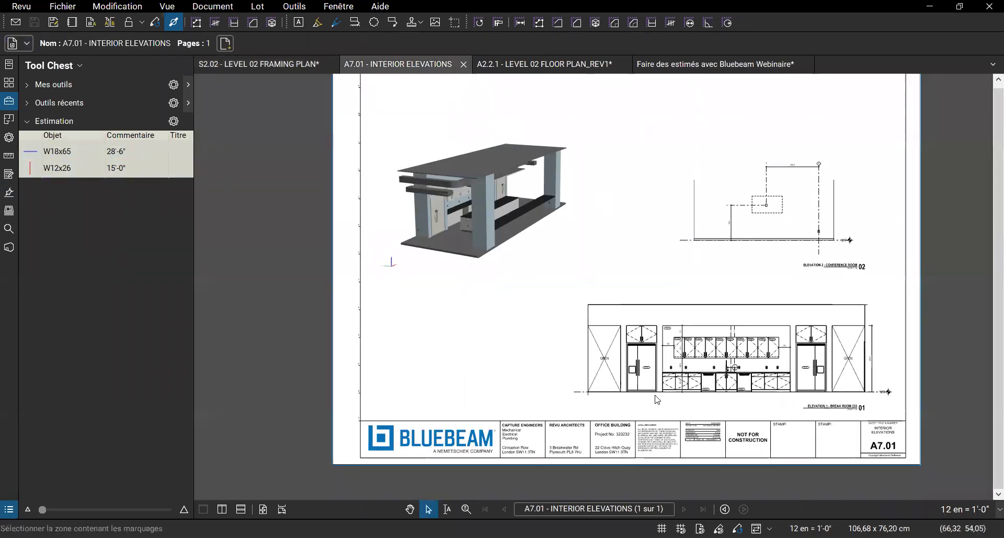
drag(560, 319, 355, 273)
scroll(555, 263, up, 5)
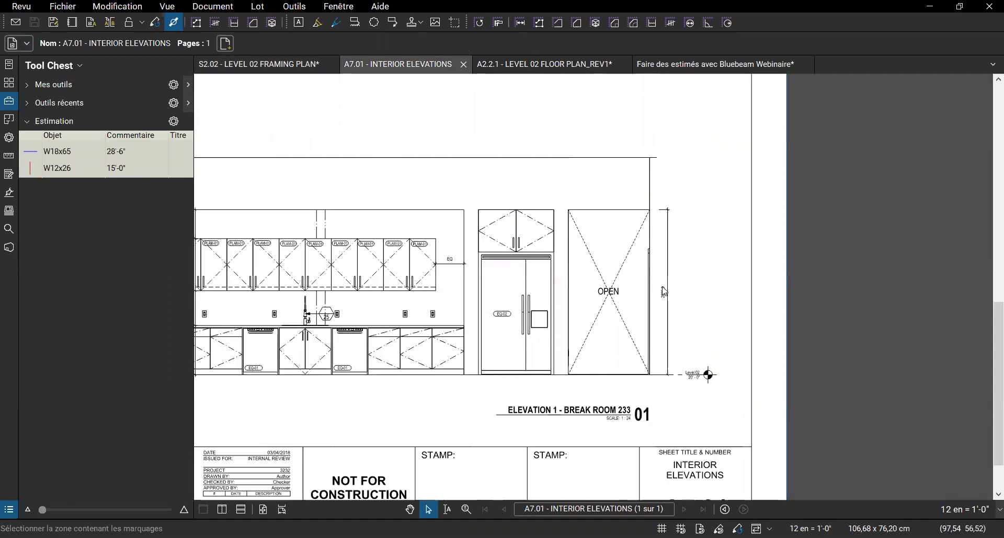
scroll(643, 303, up, 2)
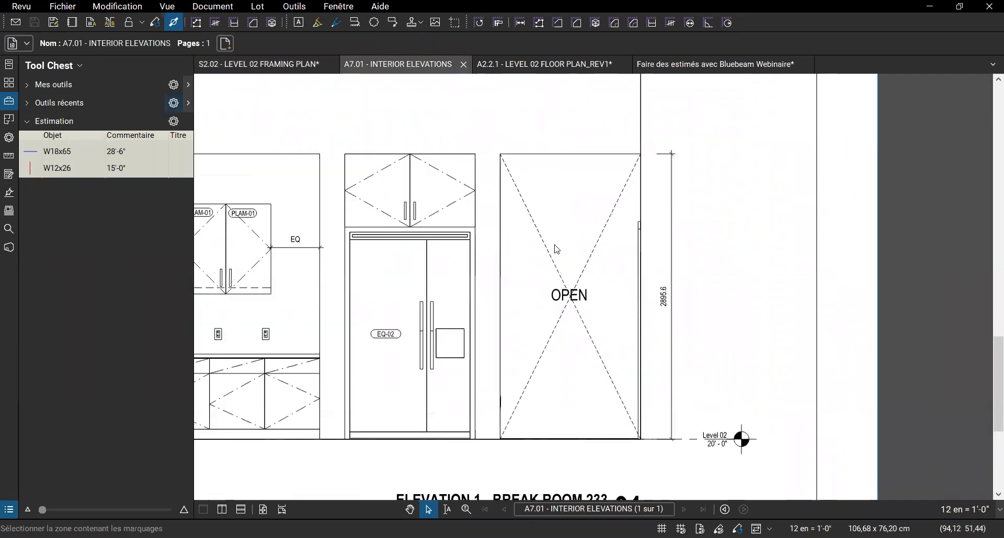
scroll(536, 246, down, 4)
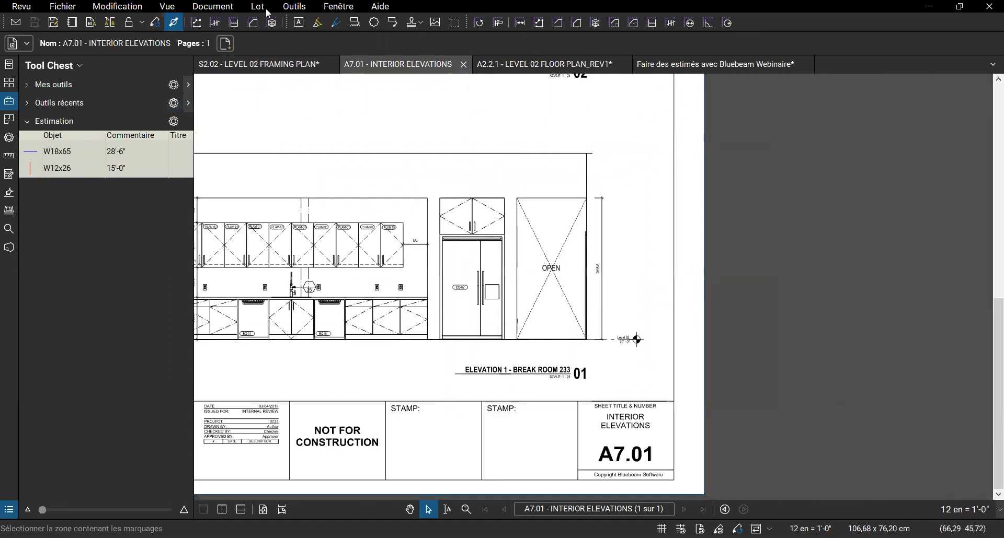
Switch to the A2.2.1 Level 02 floor plan and examine Offices 236 and 237 and Meeting rooms 234 and 235 up close.
click(579, 67)
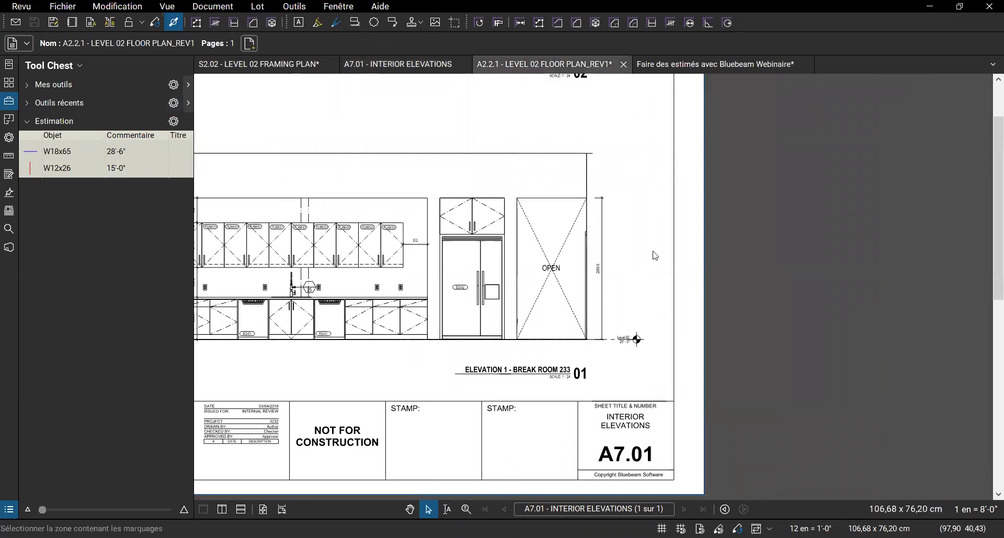
scroll(525, 326, up, 3)
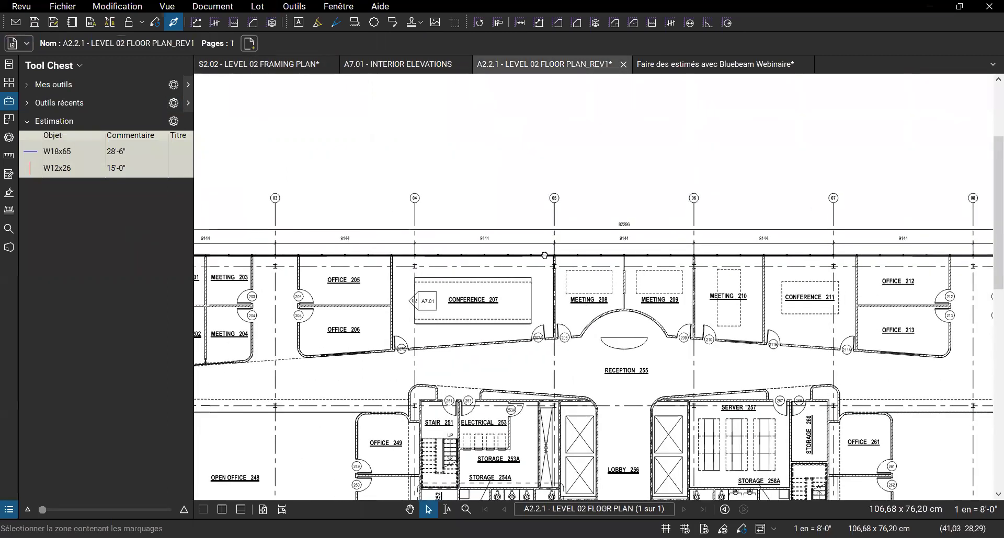
drag(581, 228, 830, 203)
drag(773, 181, 623, 198)
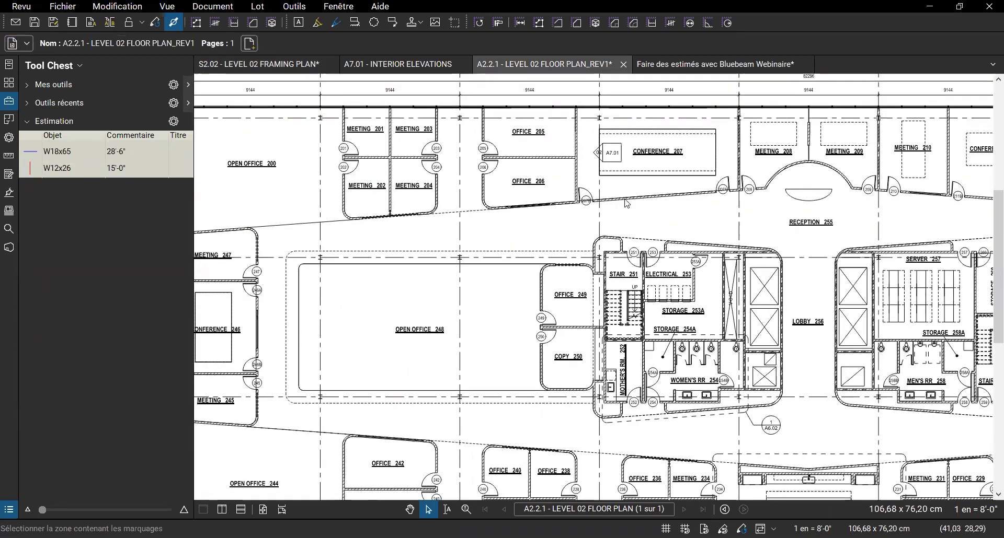
drag(396, 384, 414, 195)
scroll(414, 195, up, 5)
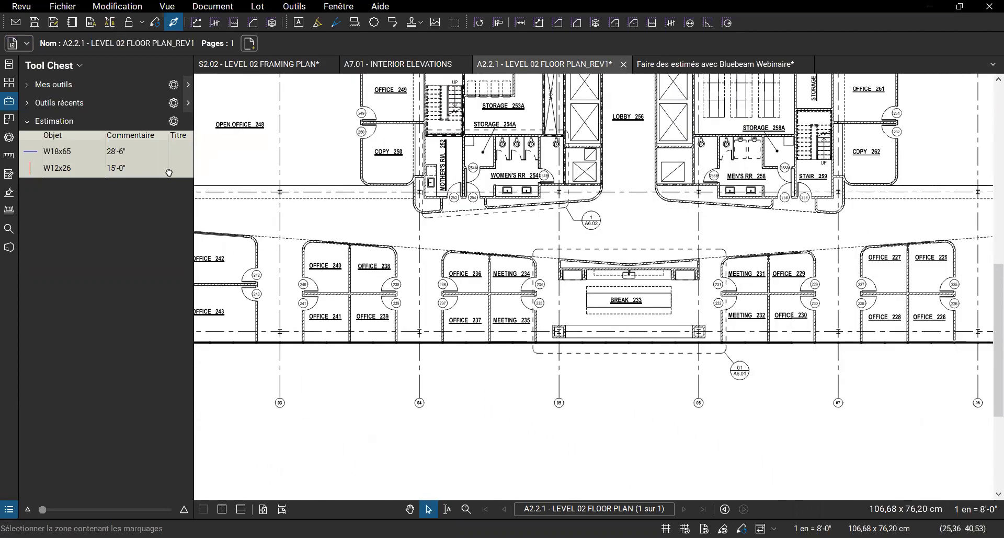
drag(361, 179, 464, 225)
scroll(464, 225, up, 2)
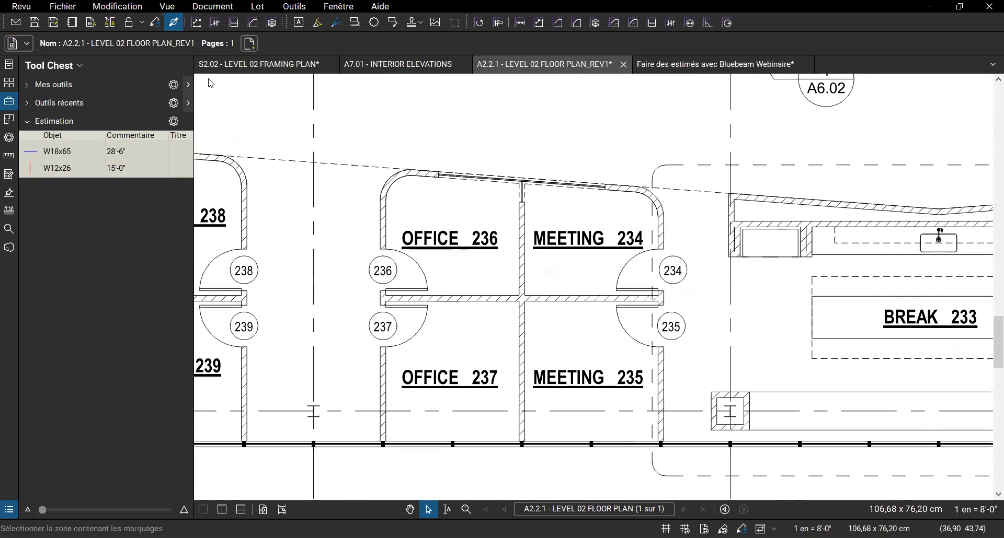
Open Dynamic Fill and draw a rectangular area measurement of about 3.8 m² over the upper wall between Office 236 and Meeting 234.
click(650, 26)
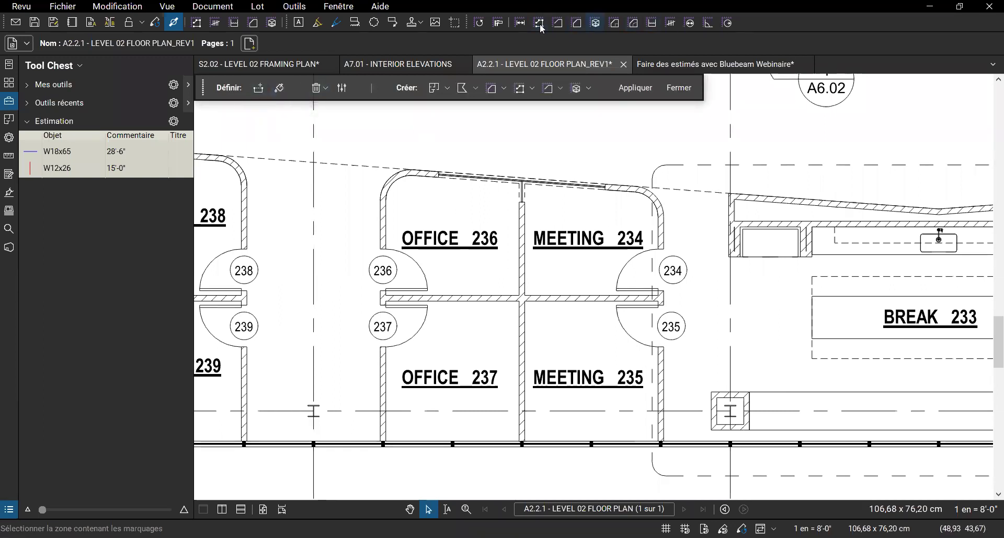
click(582, 25)
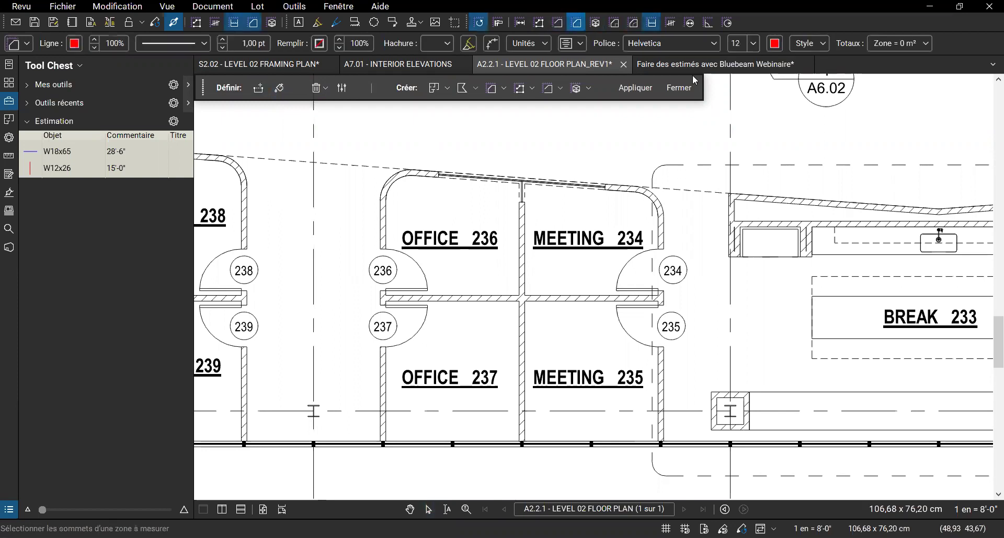
drag(507, 111, 632, 174)
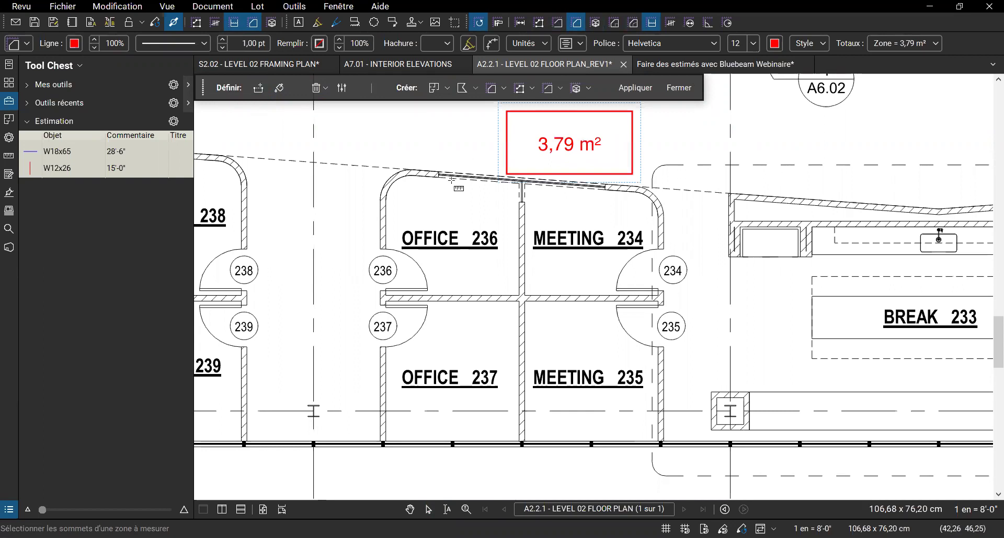
Set the sample area measurement's line colour to black and its fill colour to grey.
click(75, 44)
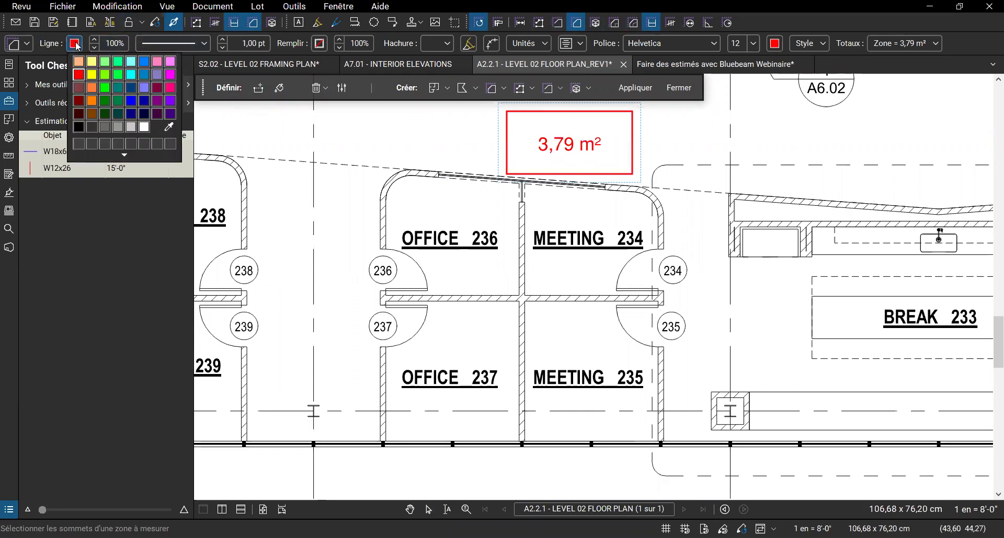
click(78, 129)
click(256, 44)
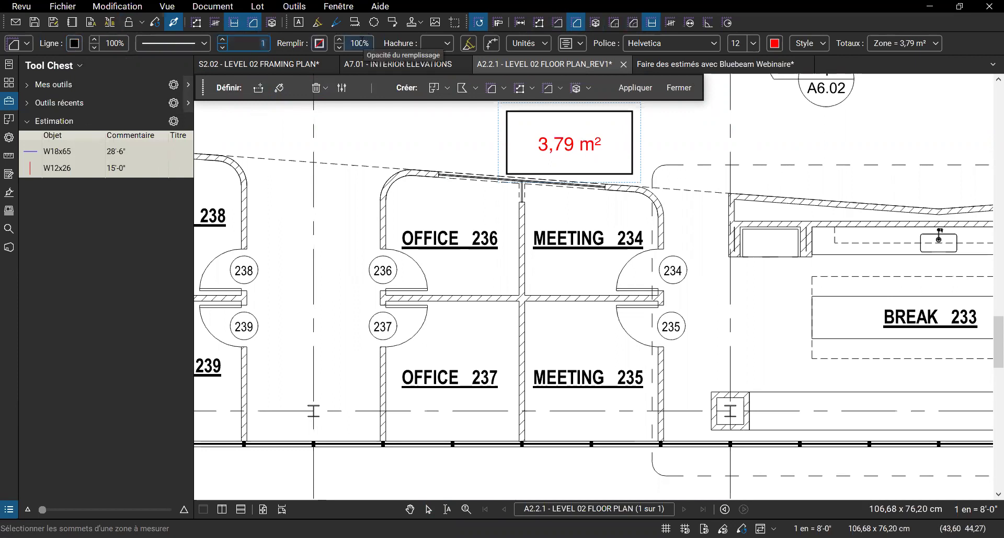
click(320, 43)
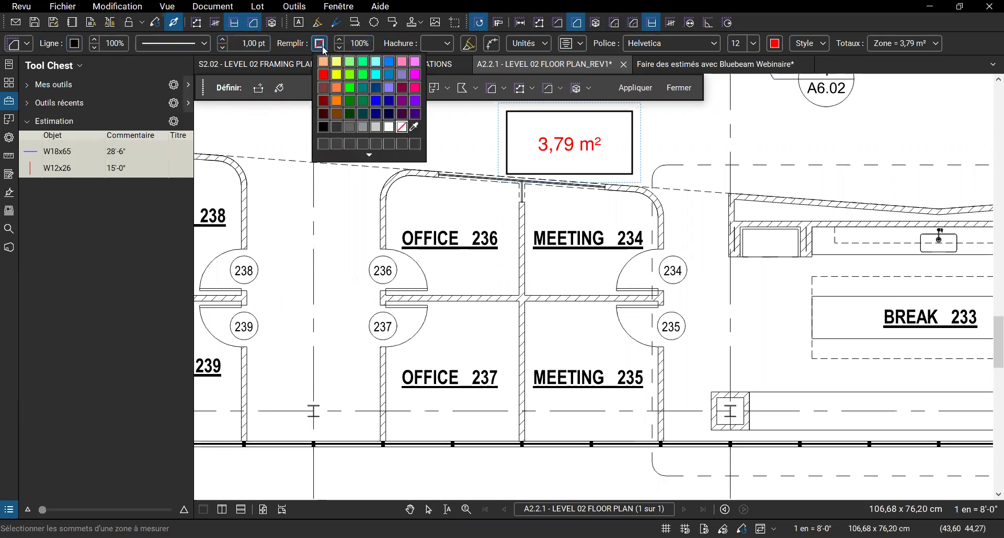
click(366, 131)
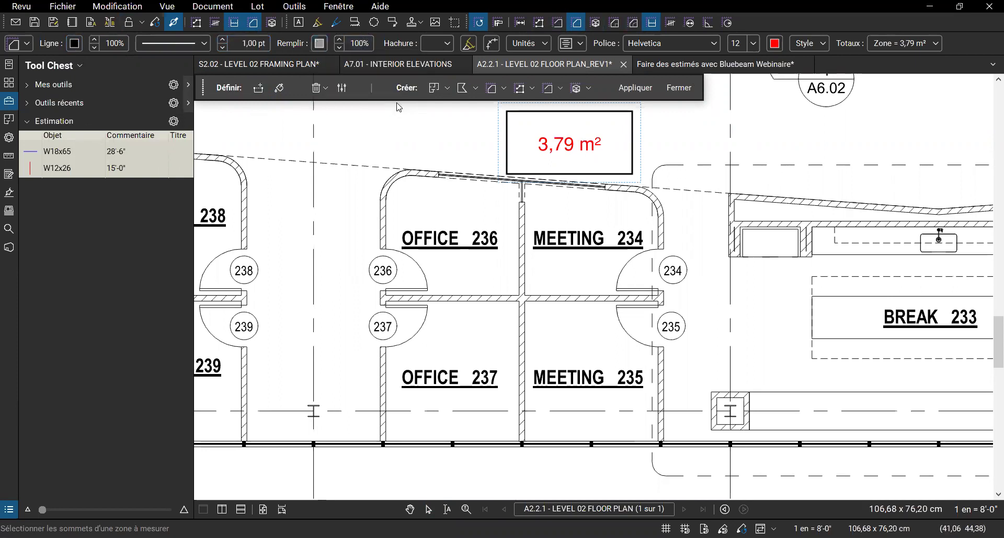
Apply the 10 % points hatch to the sample area and turn off its measurement caption.
click(447, 46)
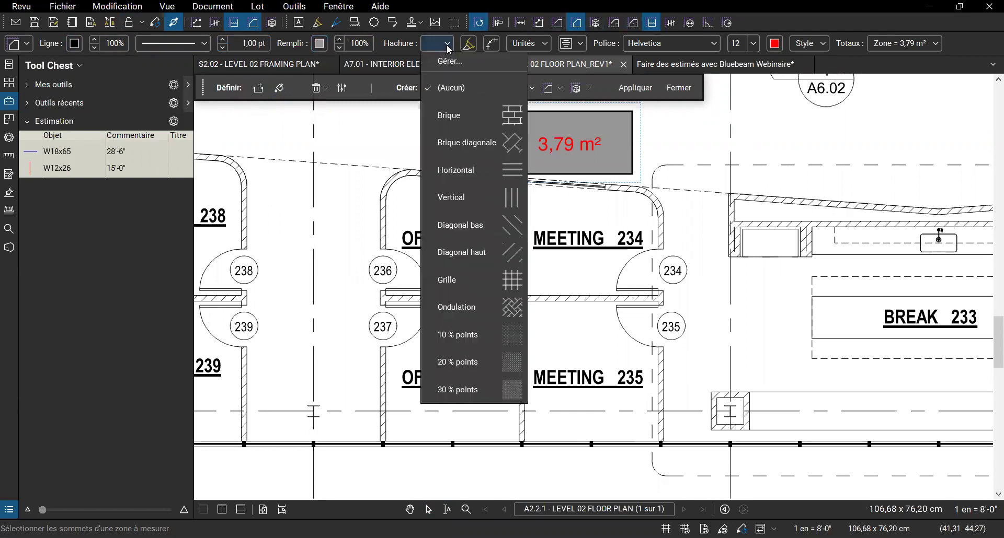
click(471, 326)
click(567, 46)
click(561, 46)
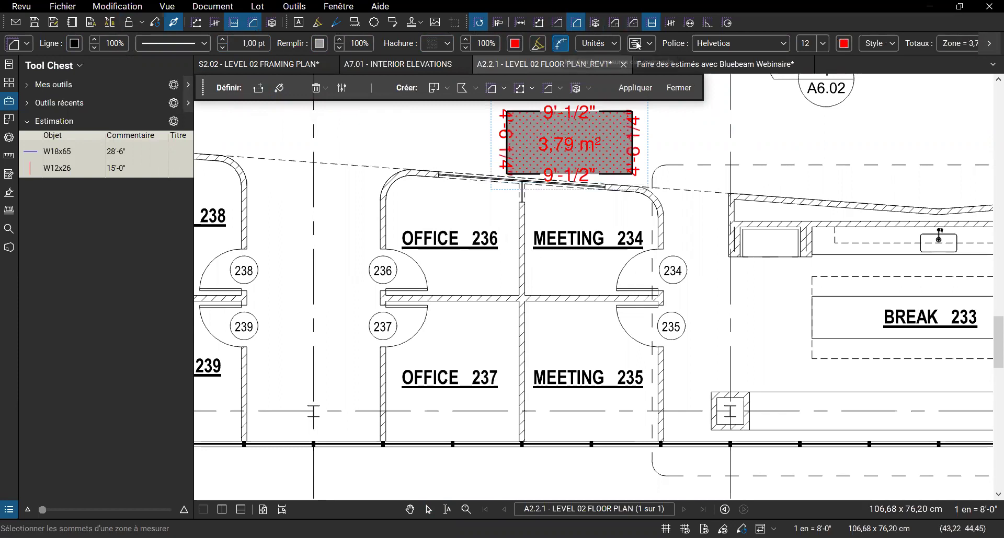
click(647, 44)
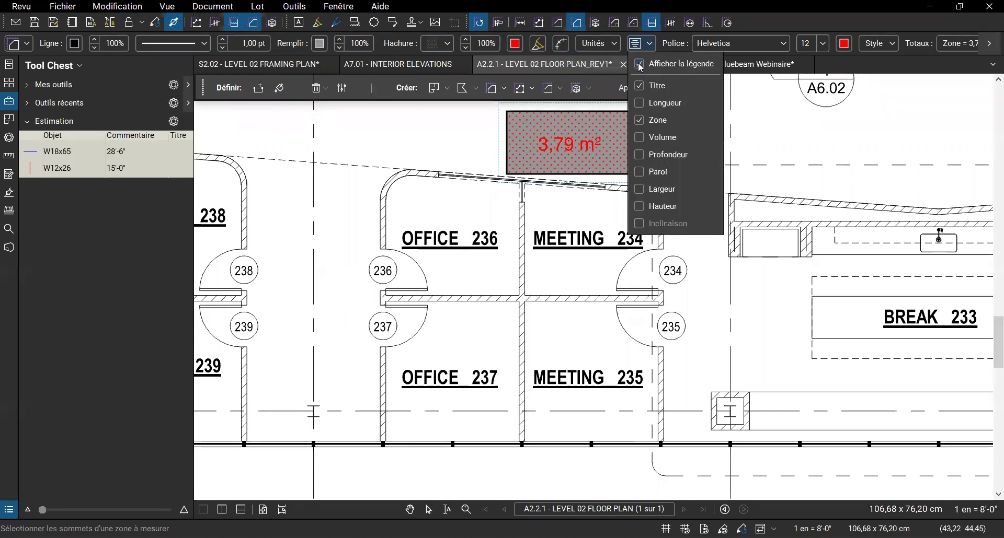
click(639, 64)
Rename the area measurement's subject as "Dalle de béton" and add it to the Estimation tool set.
click(21, 46)
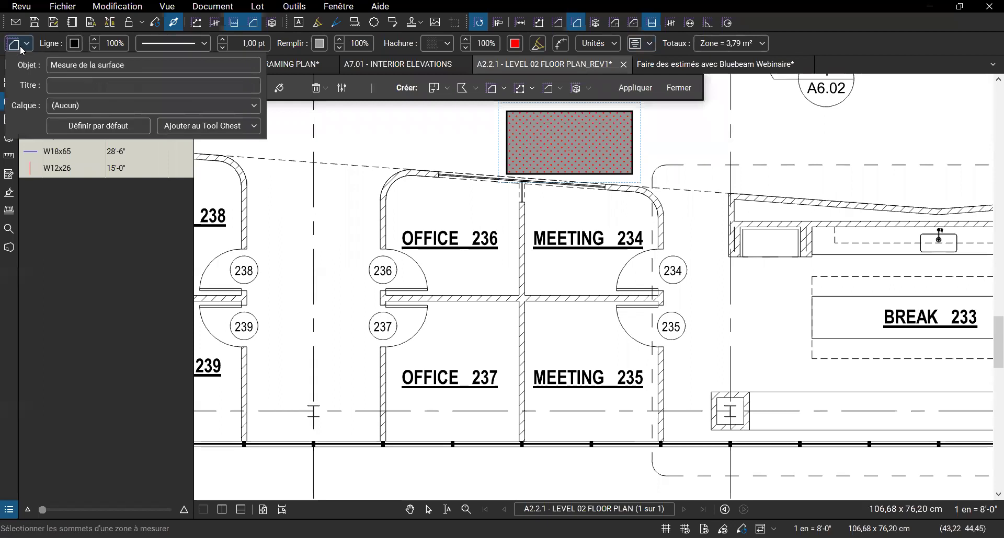
triple_click(48, 65)
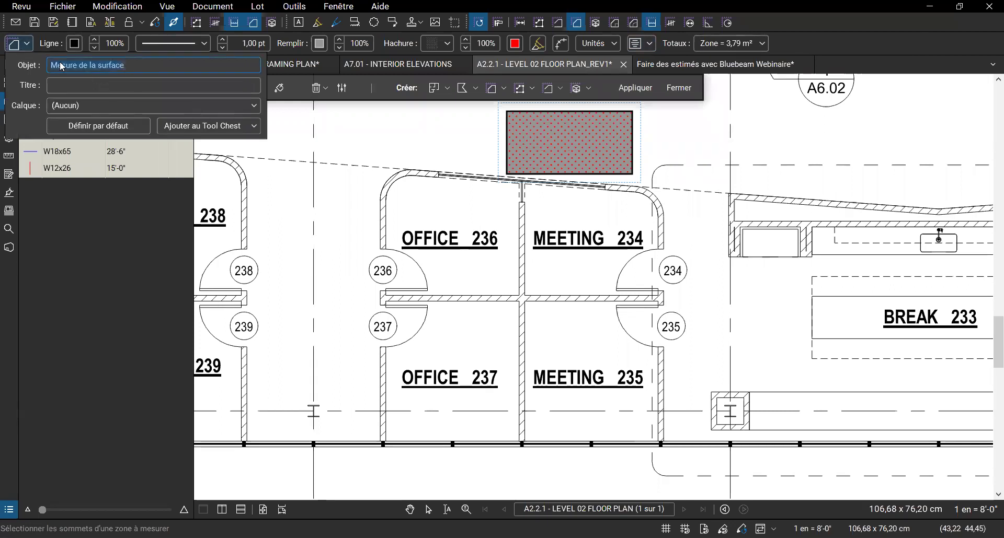
text(Dalle de béton)
click(207, 129)
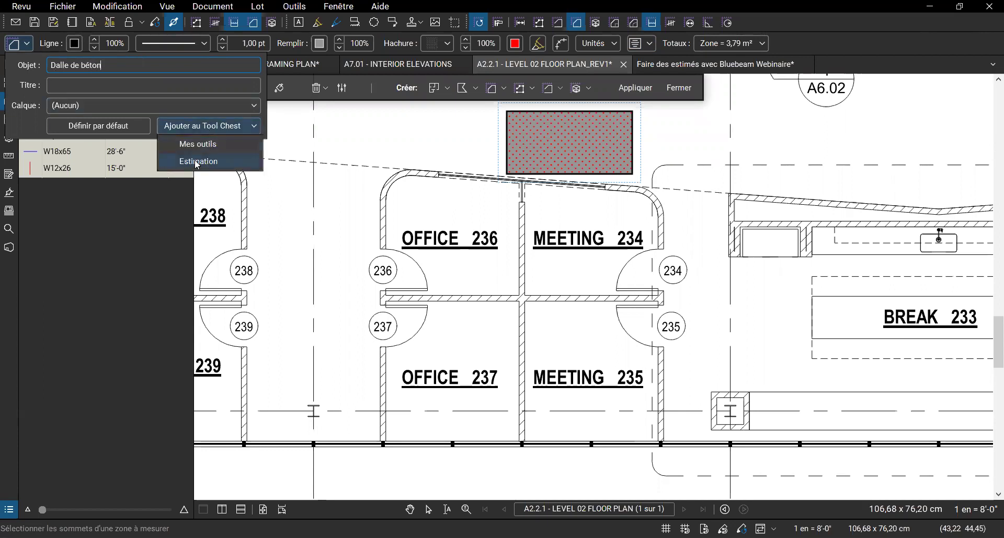
click(197, 162)
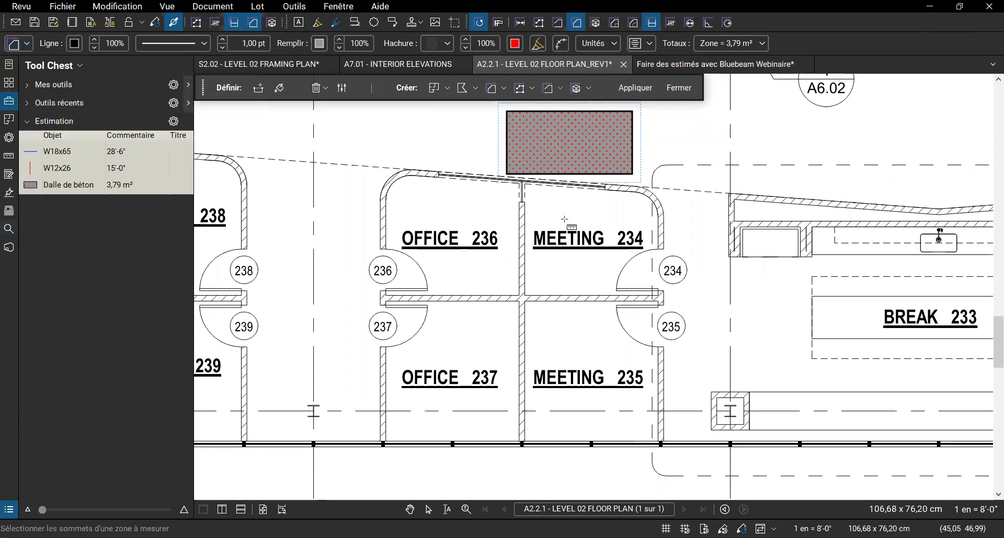
Delete the sample area measurement above MEETING 234 from the floor plan.
scroll(565, 223, down, 4)
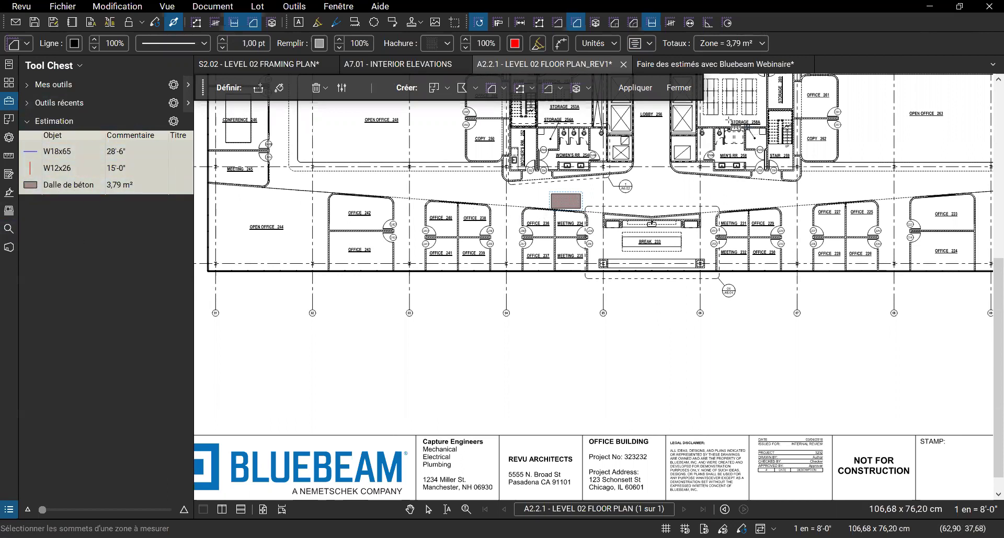
drag(543, 196, 649, 240)
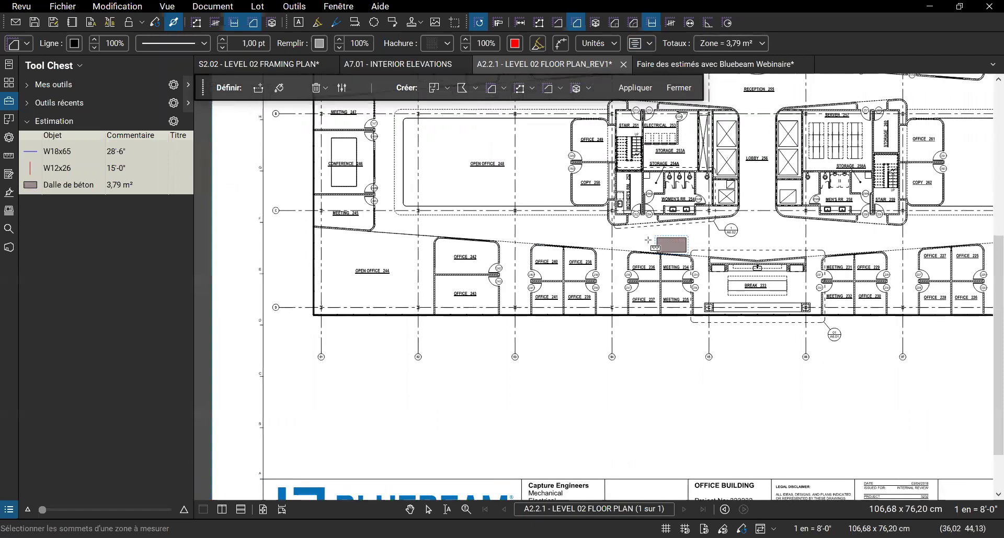
key(Escape)
click(671, 251)
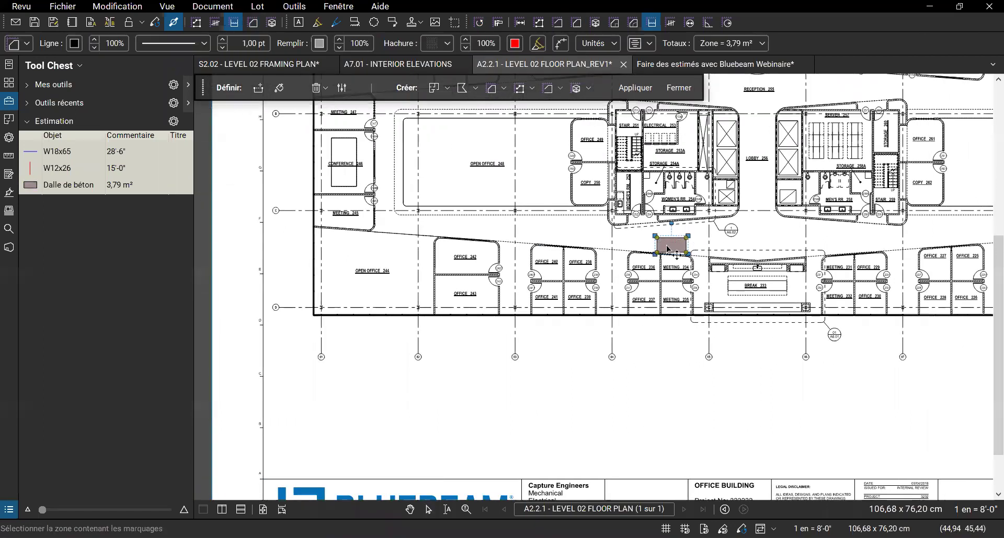
key(Delete)
Turn on the plan's line weight display and flood OFFICE 242 with Dynamic Fill.
scroll(687, 248, up, 3)
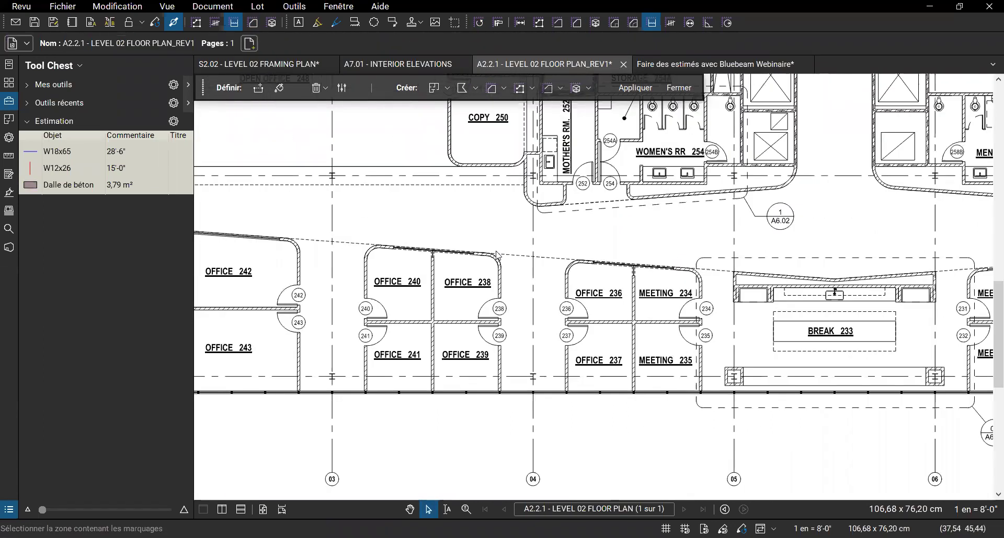
scroll(525, 273, up, 2)
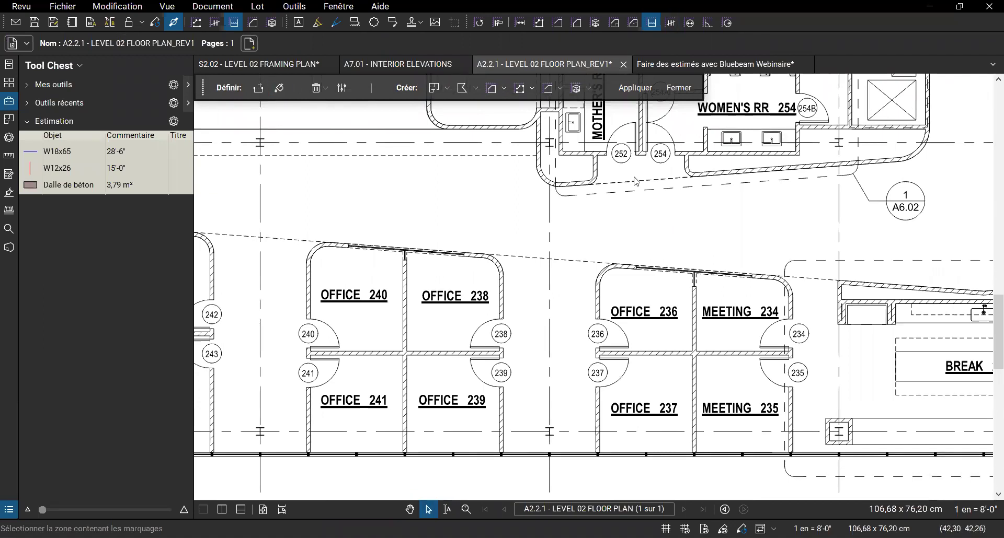
drag(858, 145, 824, 254)
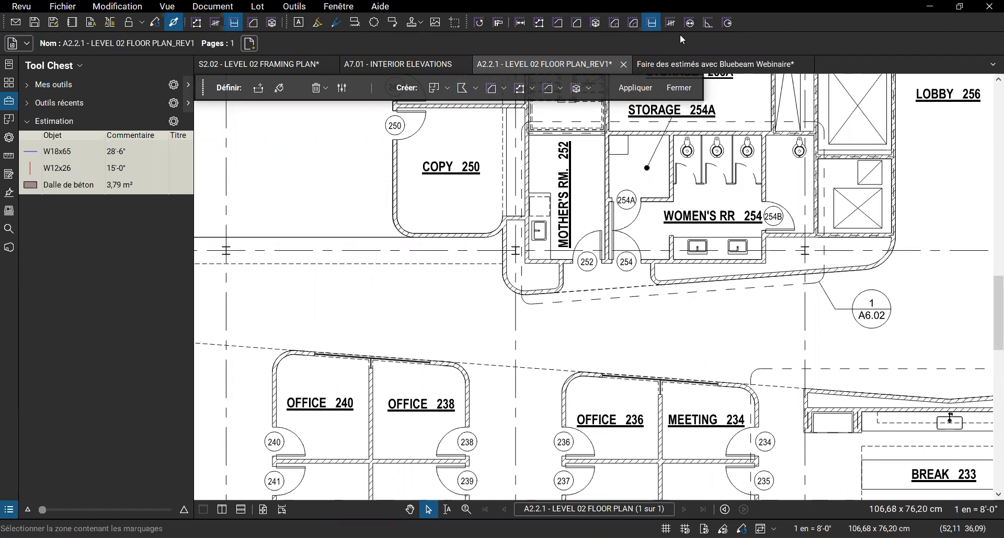
scroll(458, 246, up, 2)
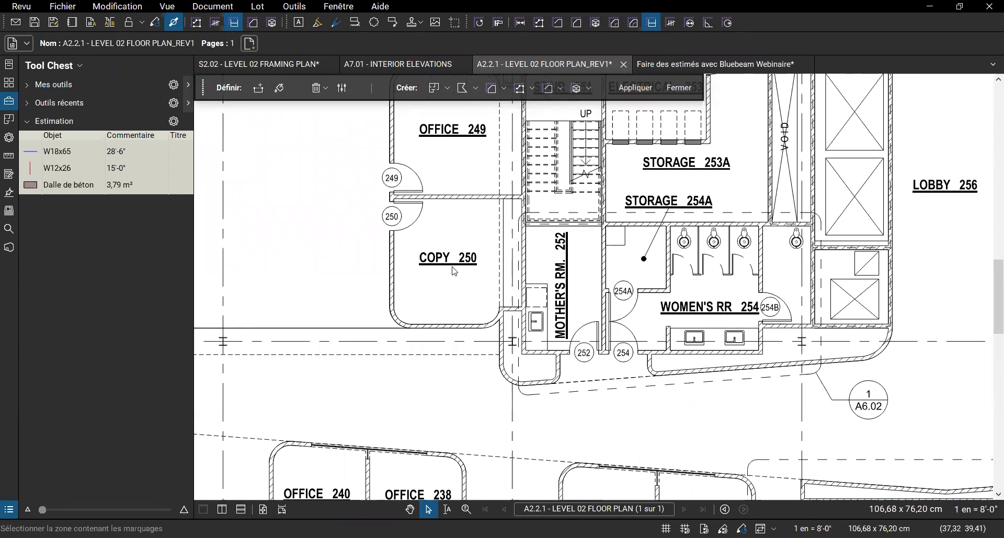
drag(459, 250, 666, 134)
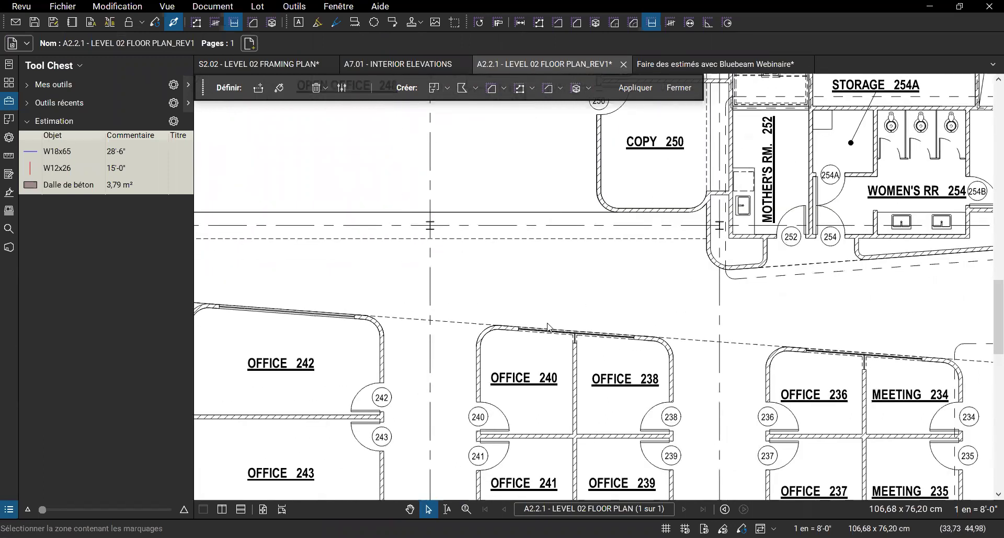
drag(319, 389, 416, 333)
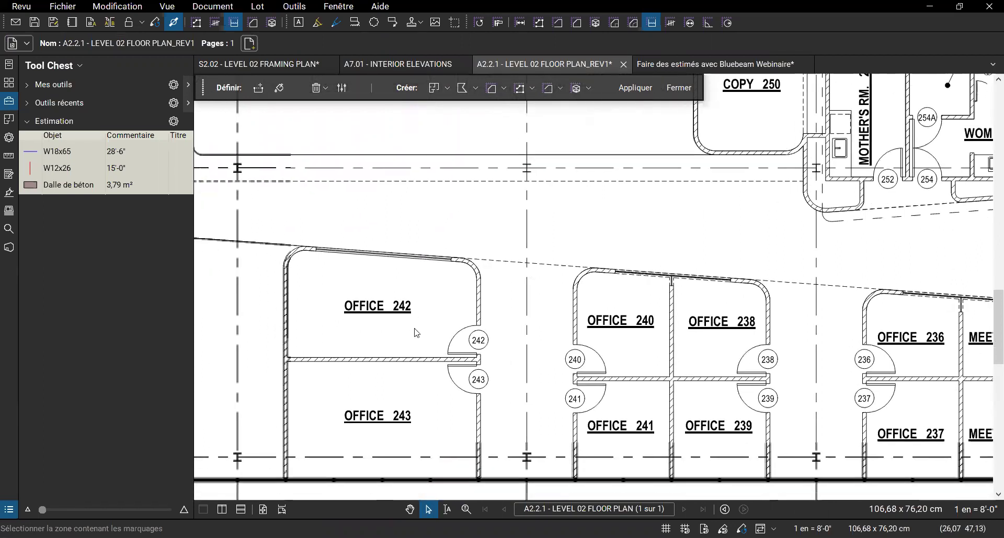
scroll(405, 322, up, 3)
drag(351, 233, 507, 278)
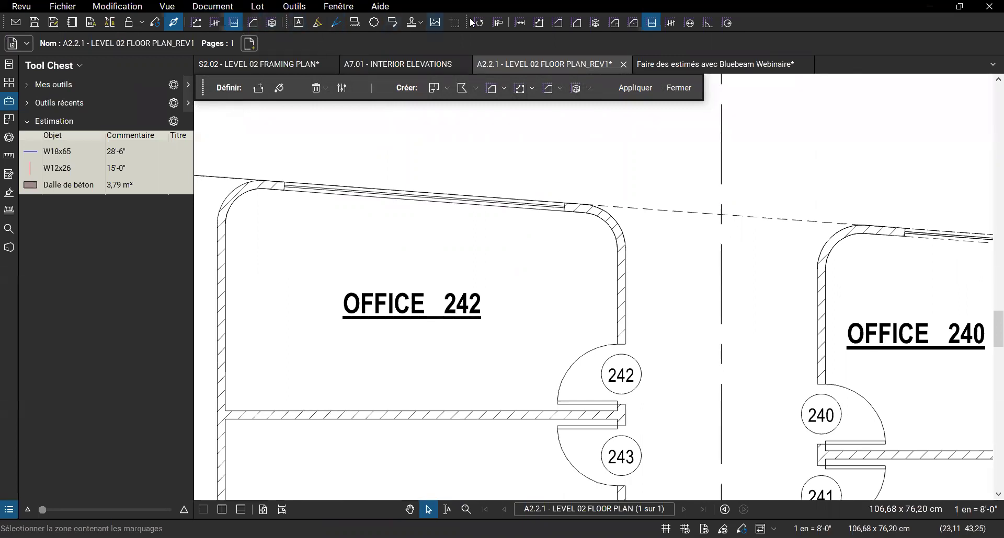
click(174, 24)
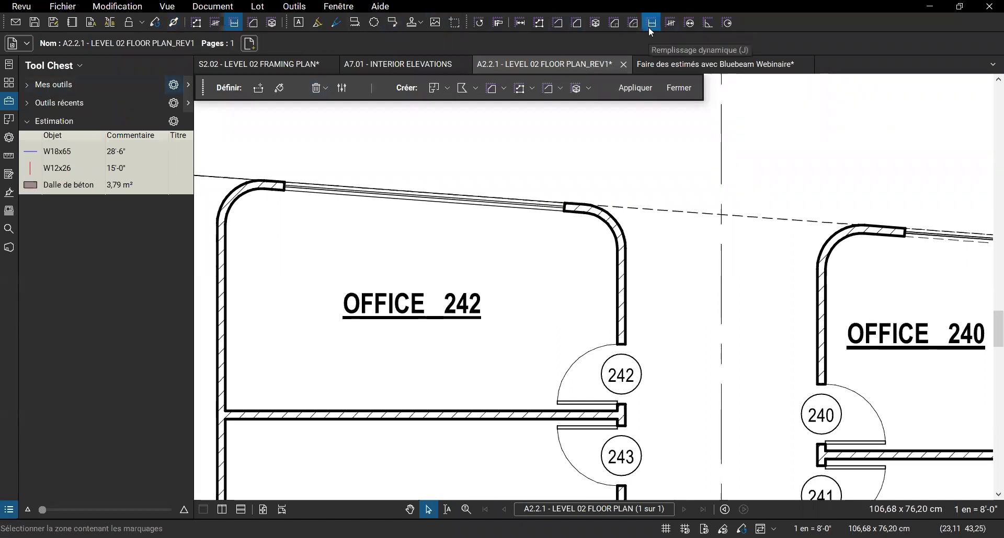
click(280, 90)
mouse_move(335, 238)
mouse_down()
mouse_move(331, 252)
mouse_move(477, 294)
mouse_move(444, 304)
mouse_up()
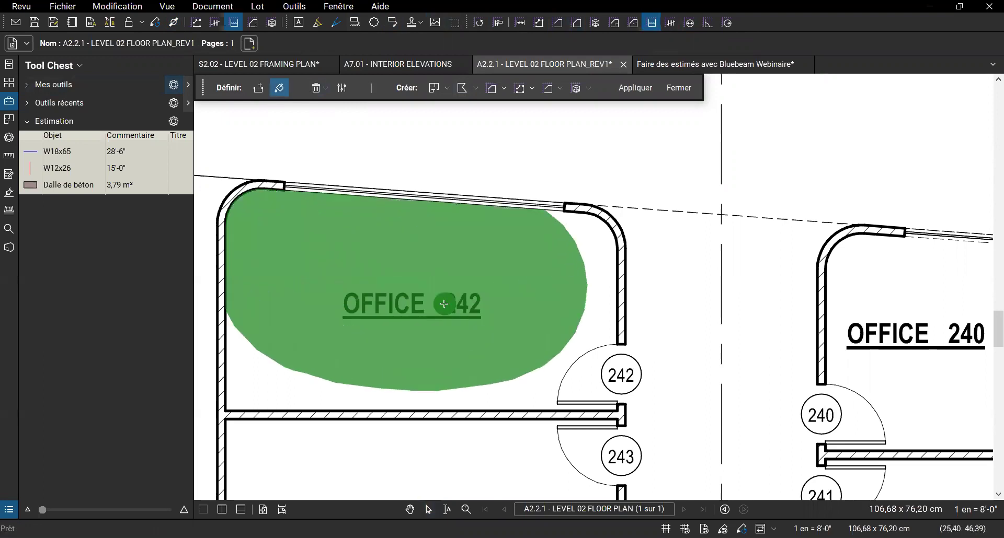
Set the Dynamic Fill boundary size to 26% and draw a boundary across the opening of door 242.
click(255, 86)
scroll(620, 378, up, 3)
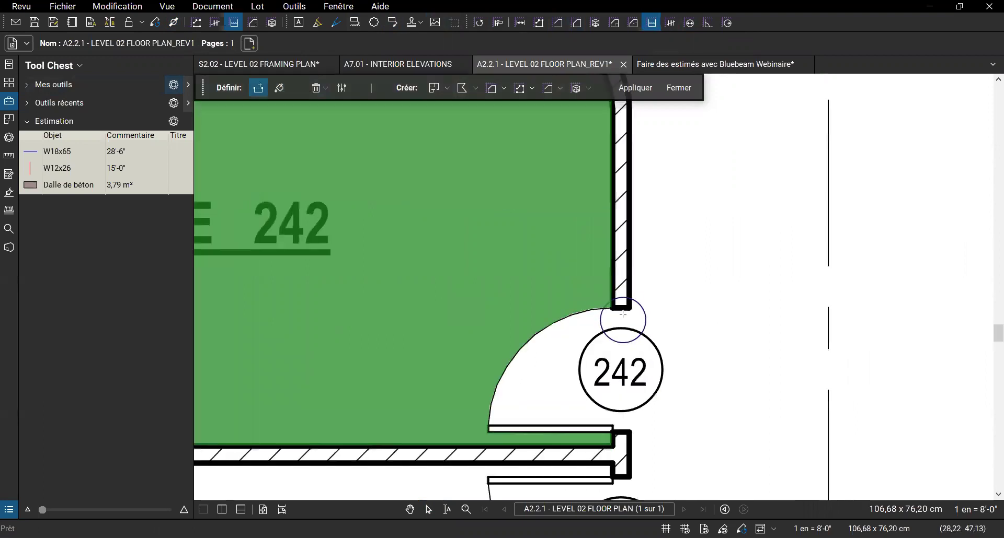
click(342, 89)
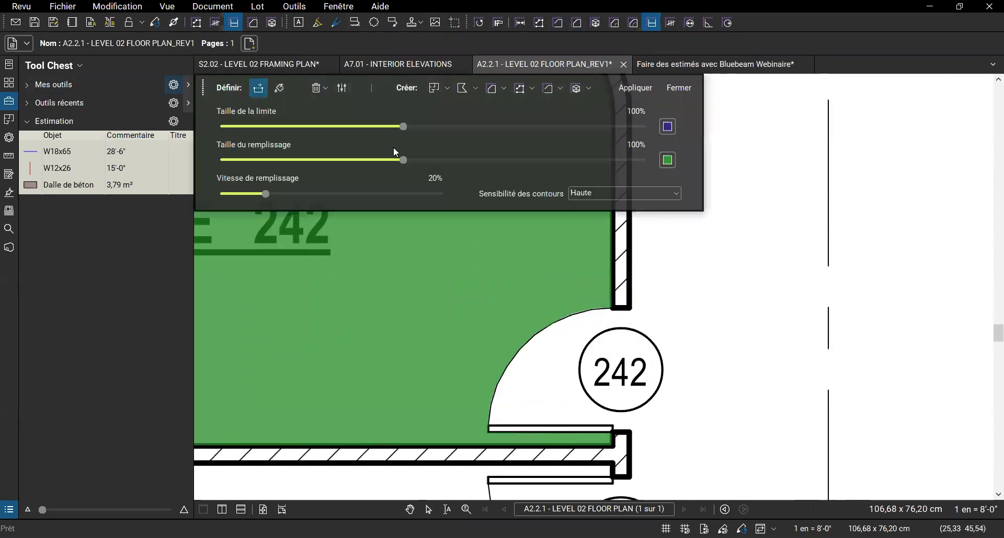
drag(401, 127, 230, 127)
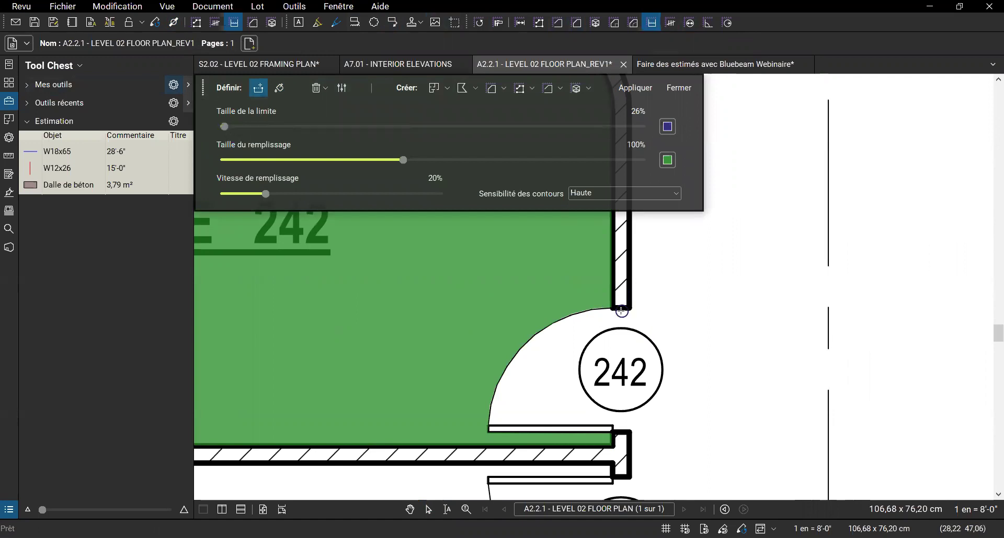
drag(622, 309, 620, 433)
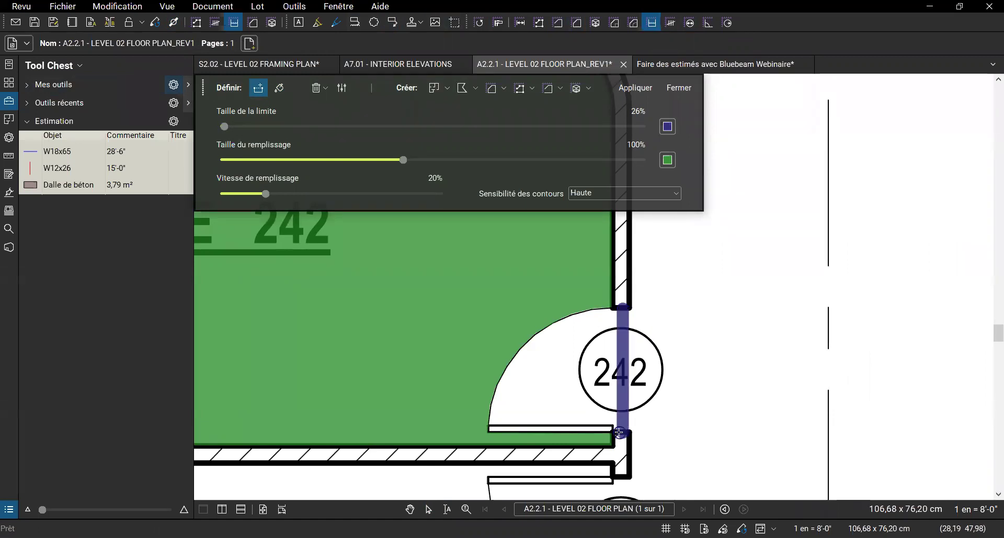
key(Escape)
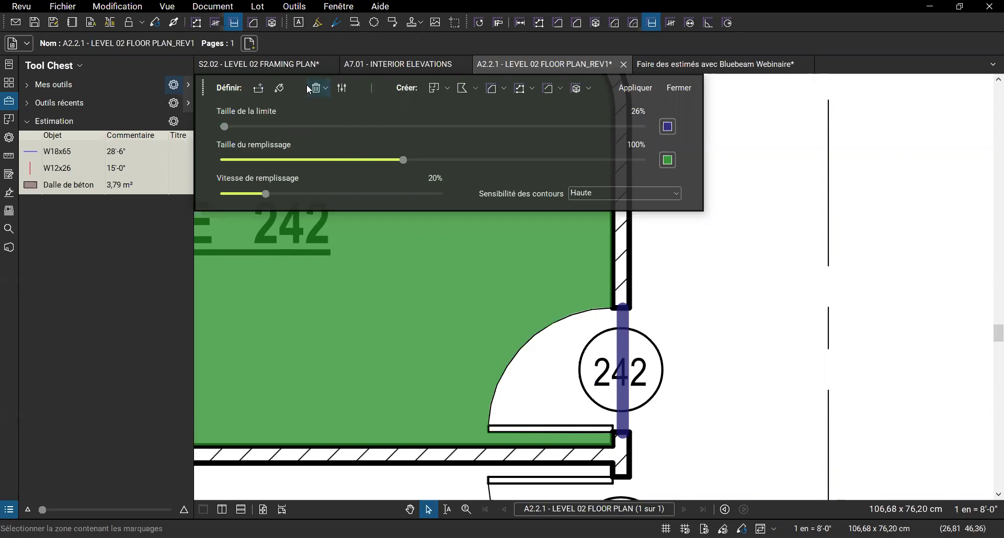
Extend the fill of OFFICE 242 into the door swing area up to the new boundary.
click(280, 90)
drag(511, 381, 504, 359)
drag(486, 319, 486, 319)
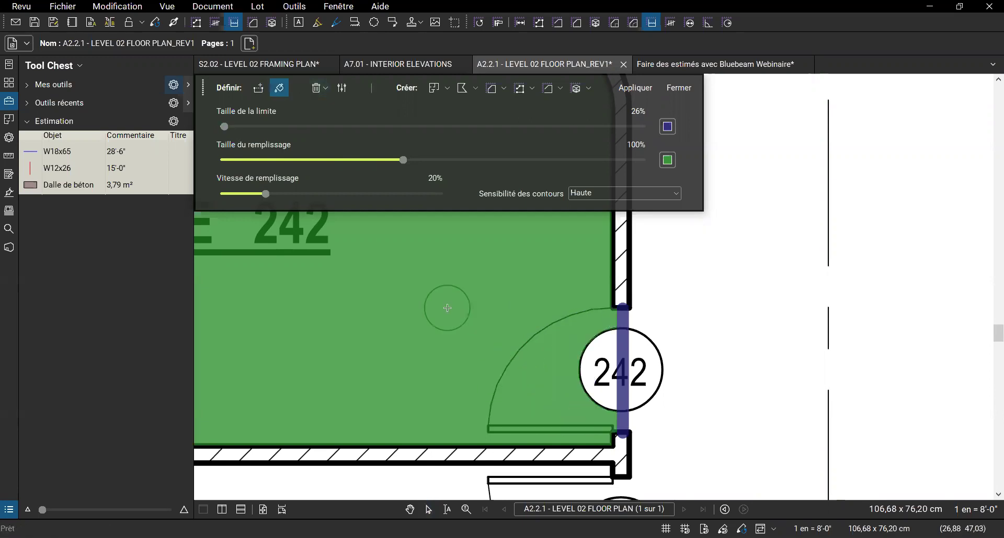
scroll(574, 307, down, 6)
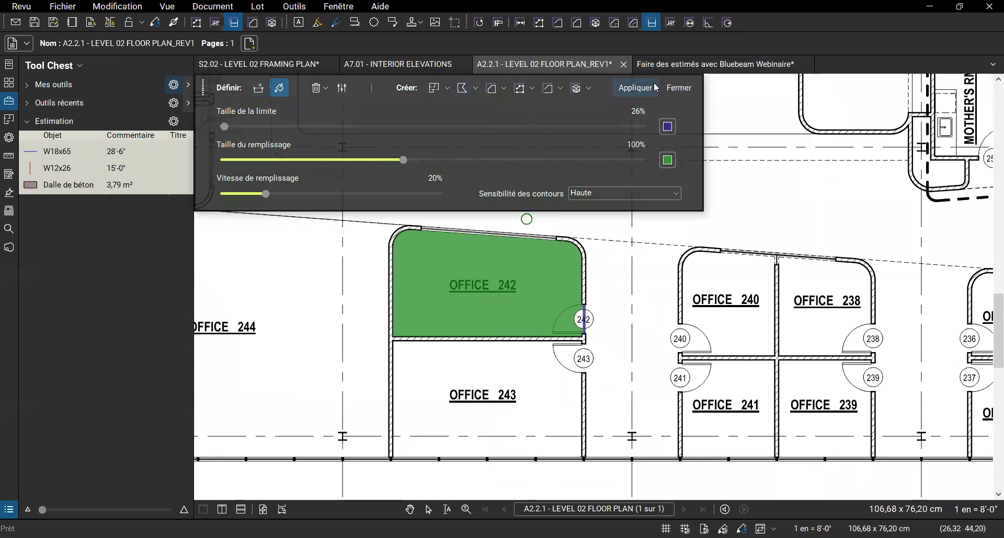
Create an area measurement from the OFFICE 242 fill using the "Dalle de béton" tool of the Estimation set.
click(505, 90)
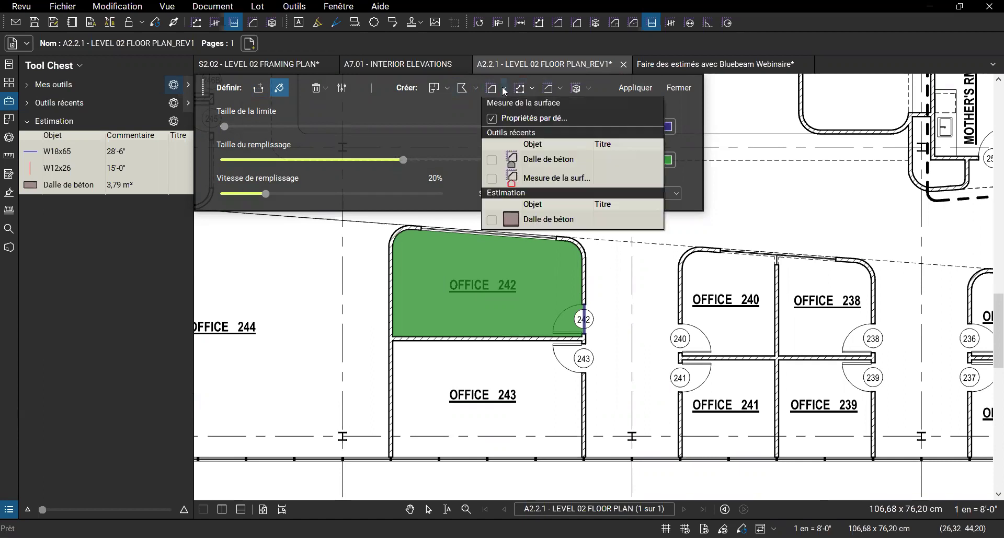
click(494, 219)
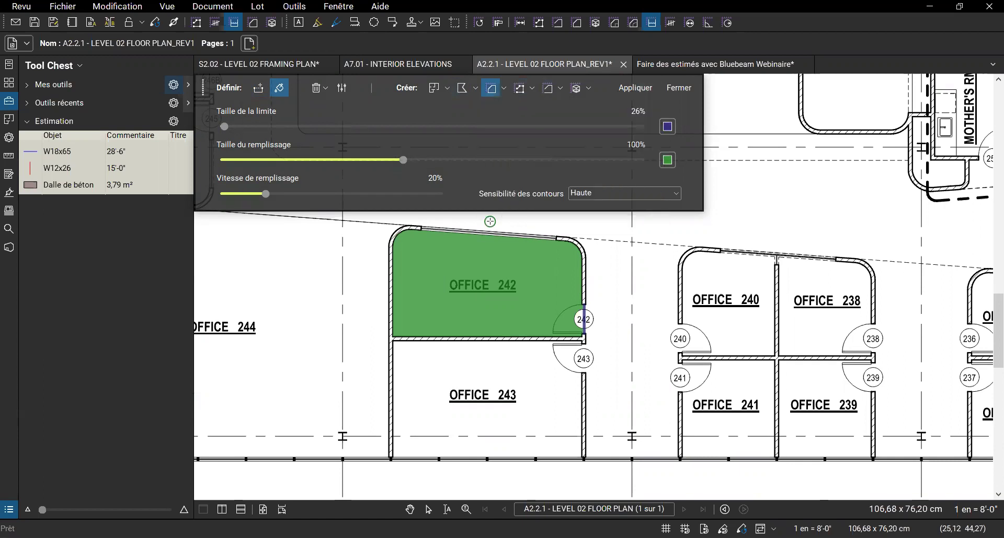
click(636, 90)
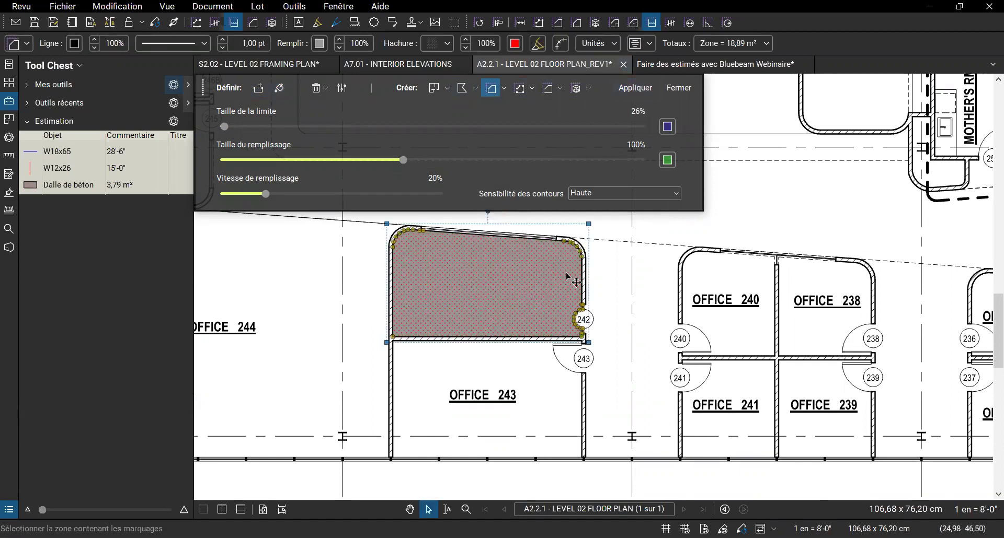
Close Dynamic Fill and open the markups list showing the OFFICE 242 slab measurement.
scroll(487, 297, up, 2)
drag(680, 276, 680, 340)
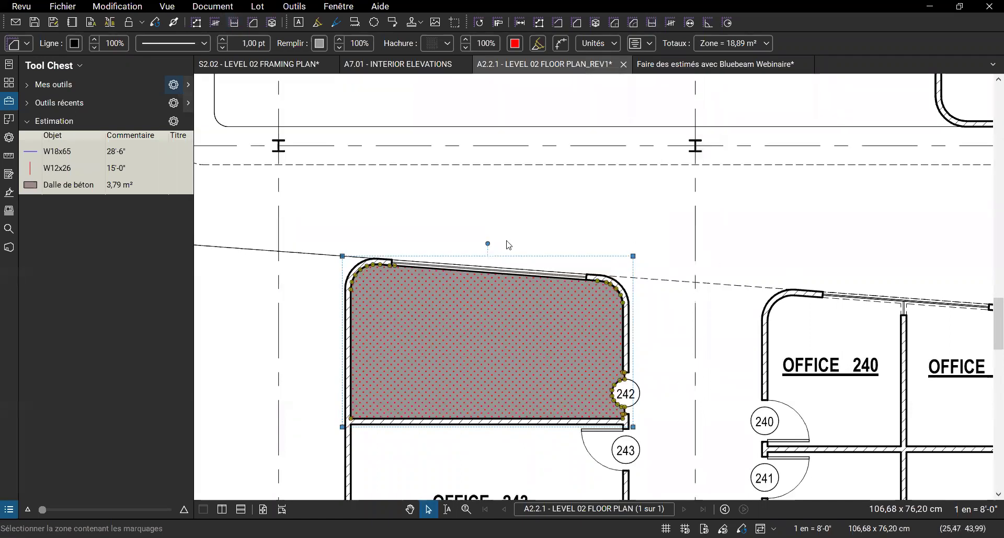
scroll(505, 242, down, 3)
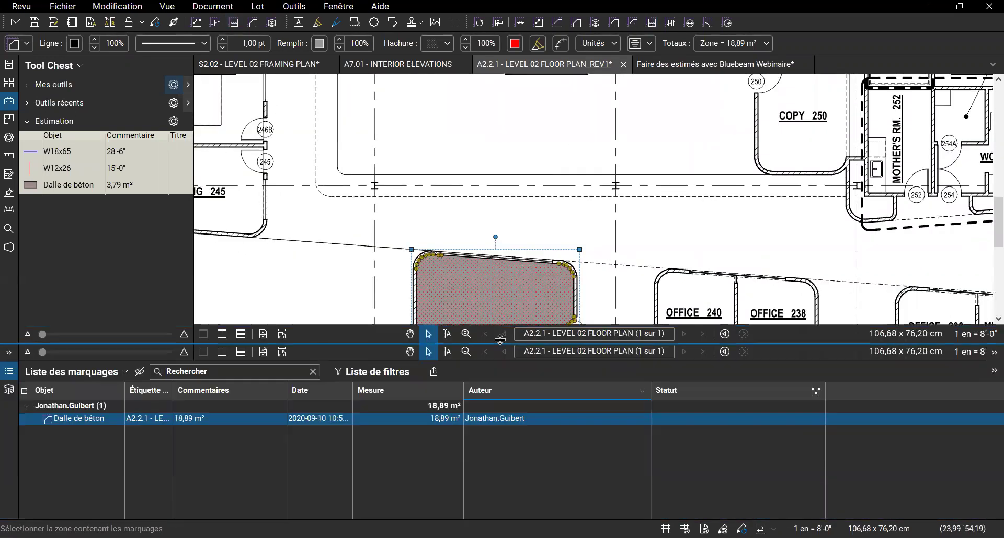
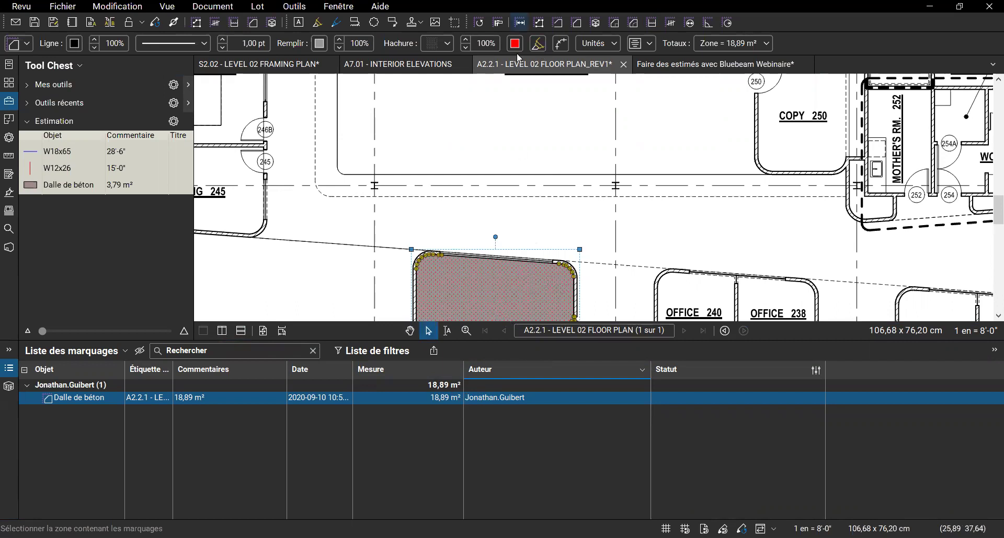
Show the caption with the area value on the OFFICE 242 slab measurement.
click(597, 46)
click(647, 46)
click(646, 46)
click(645, 61)
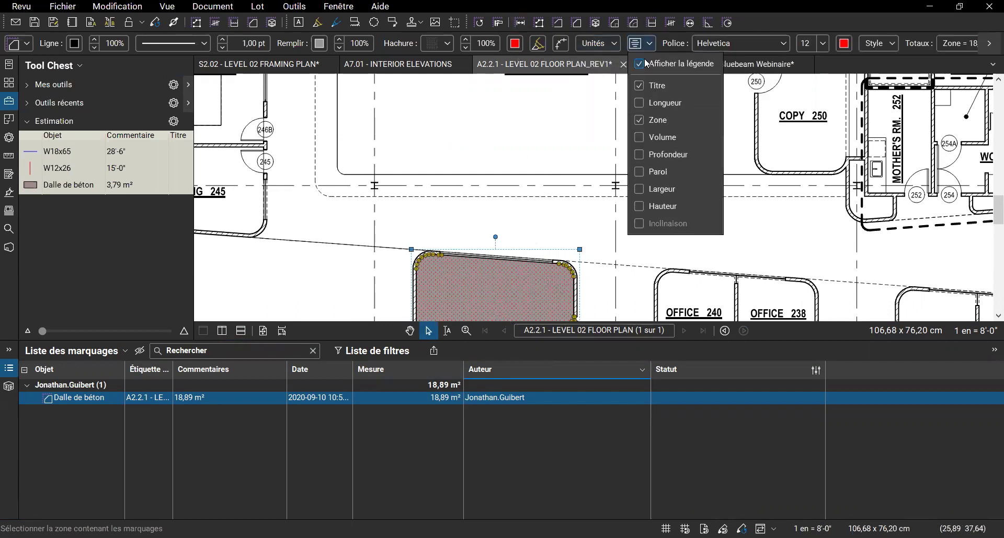
click(521, 215)
drag(567, 210, 561, 106)
scroll(506, 214, up, 3)
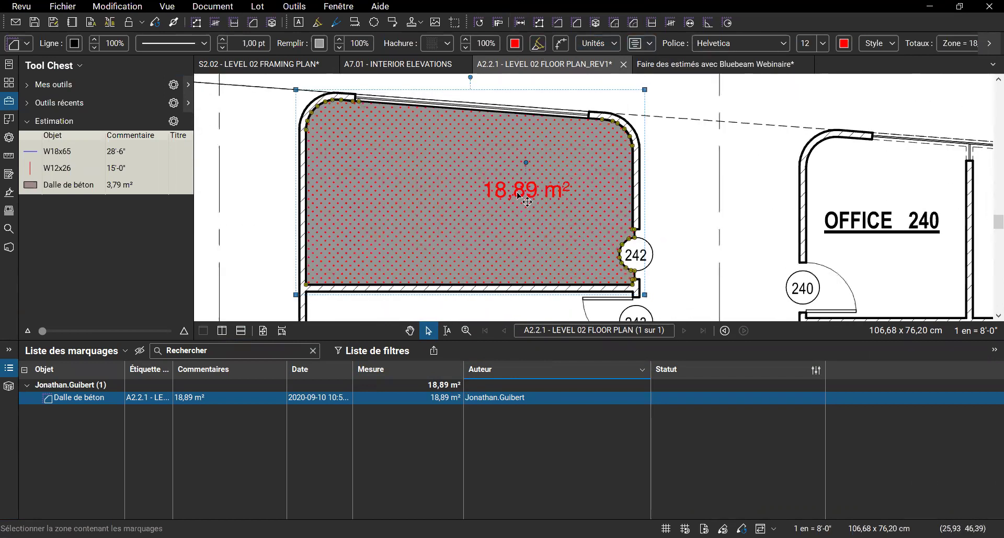
Set the slab measurement's caption colour to black and move the area text to the upper middle of OFFICE 242.
click(847, 45)
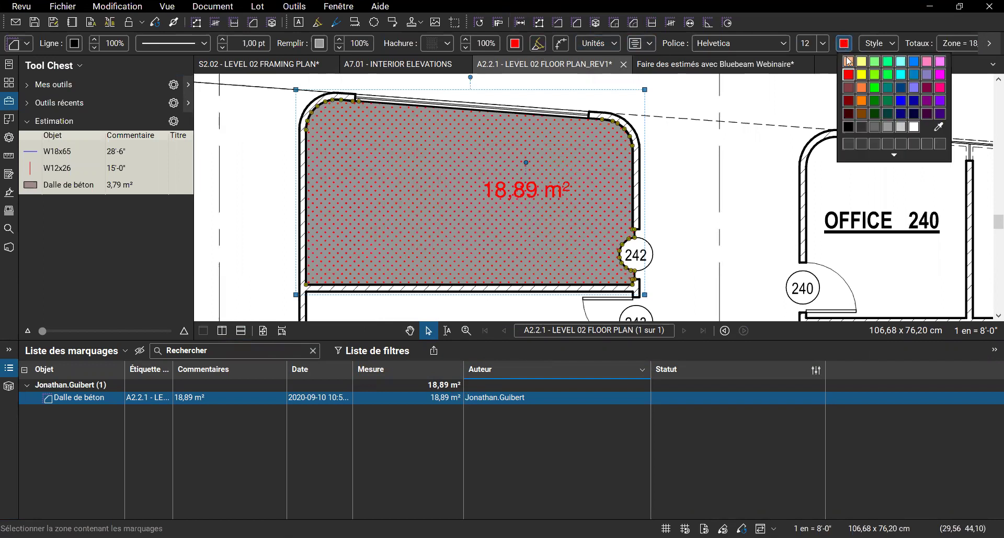
click(847, 133)
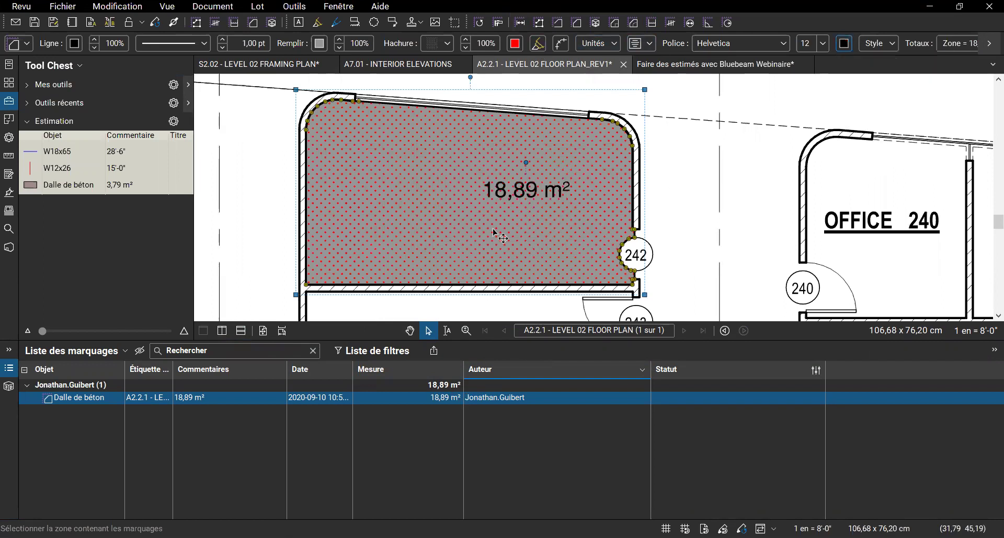
click(660, 175)
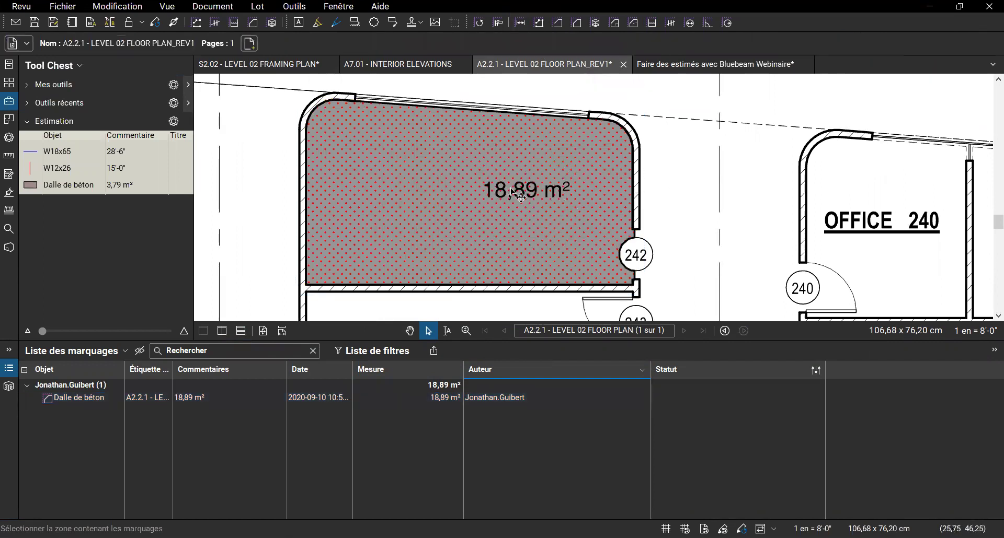
drag(510, 193, 467, 218)
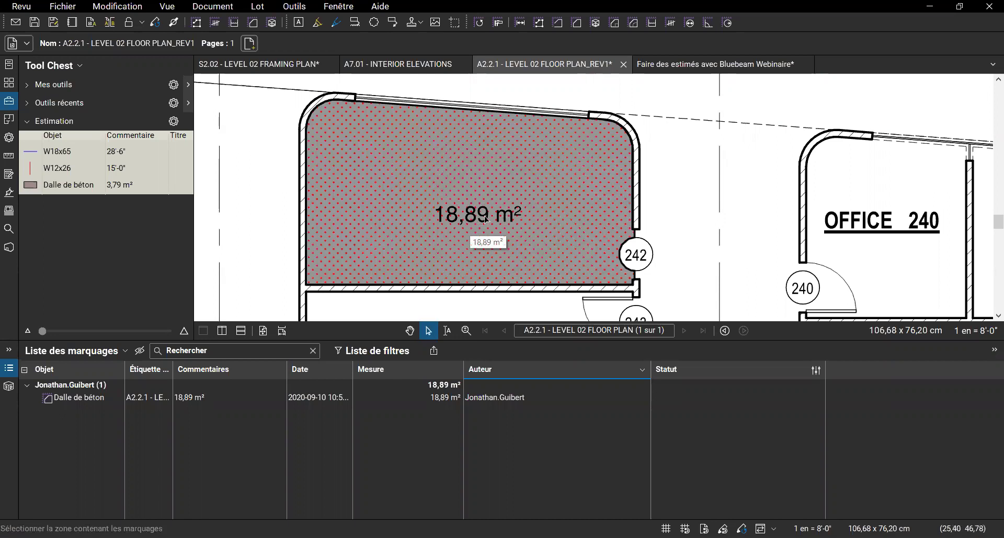
drag(478, 219, 471, 192)
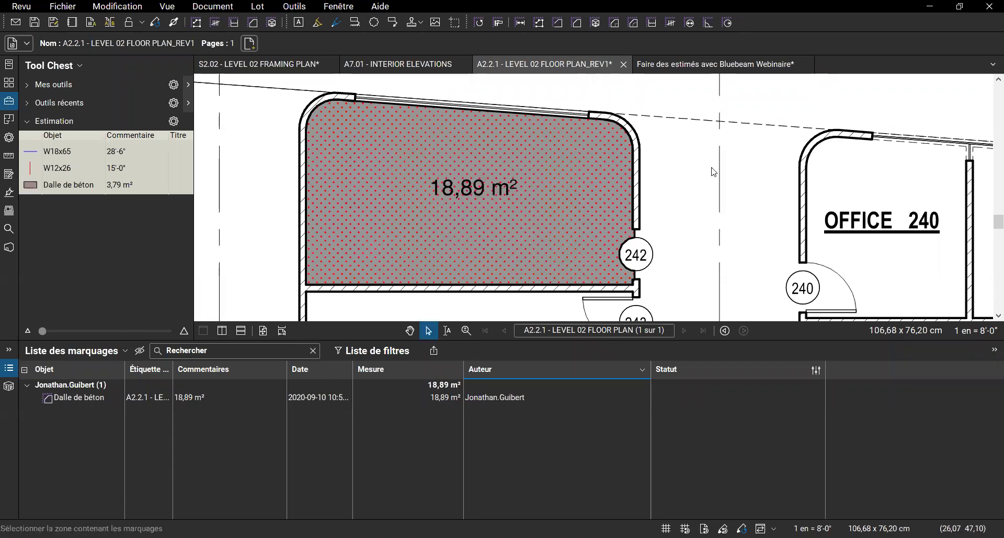
scroll(695, 178, down, 2)
scroll(679, 226, up, 5)
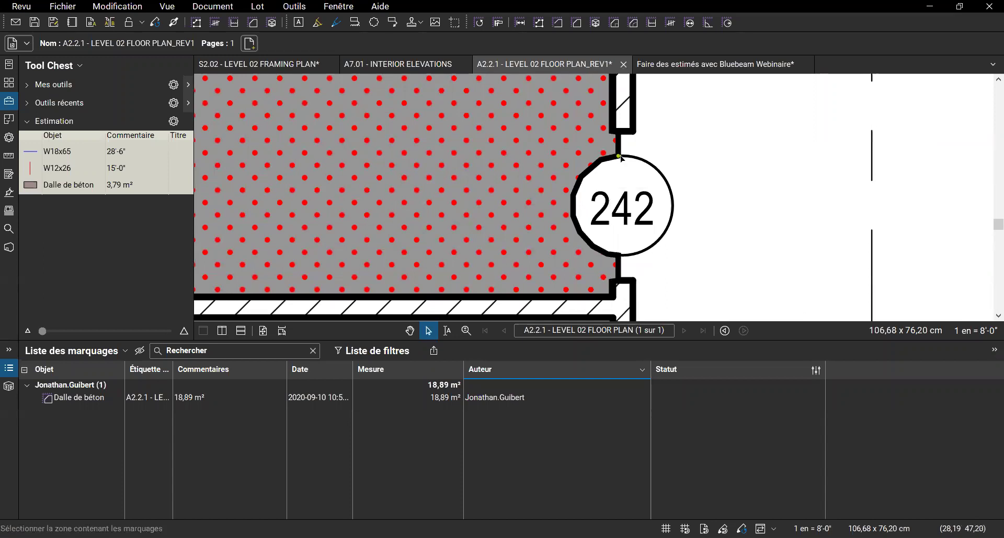
scroll(602, 162, down, 6)
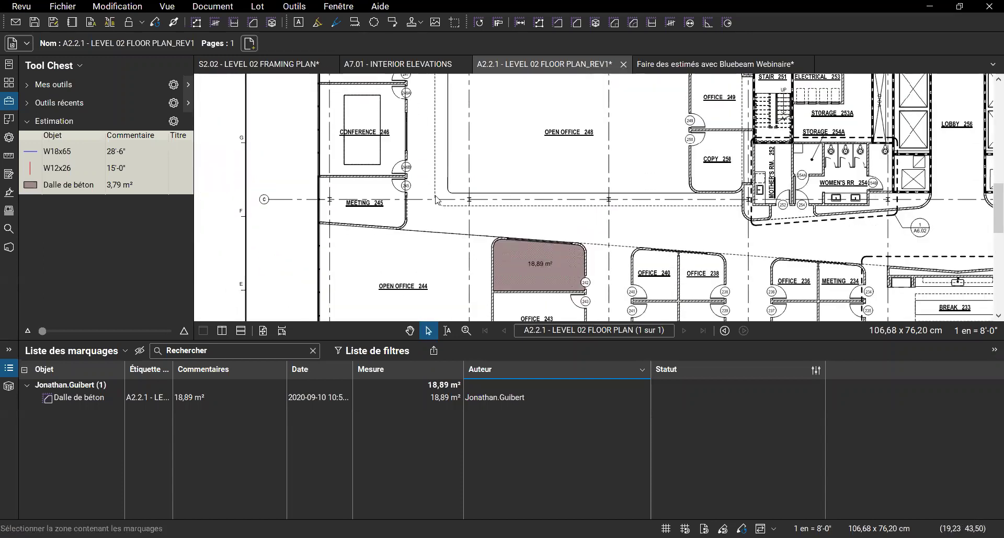
scroll(423, 124, up, 6)
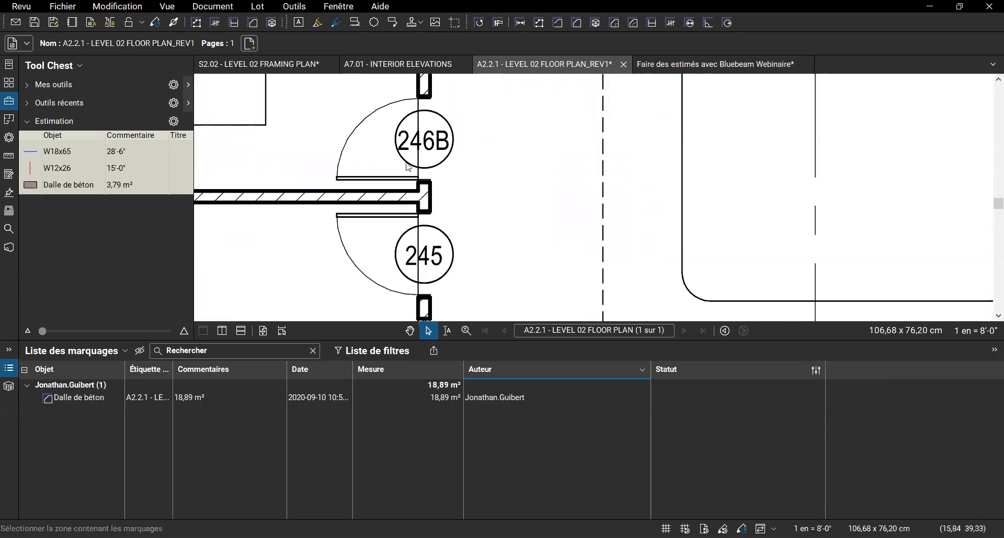
scroll(540, 175, down, 6)
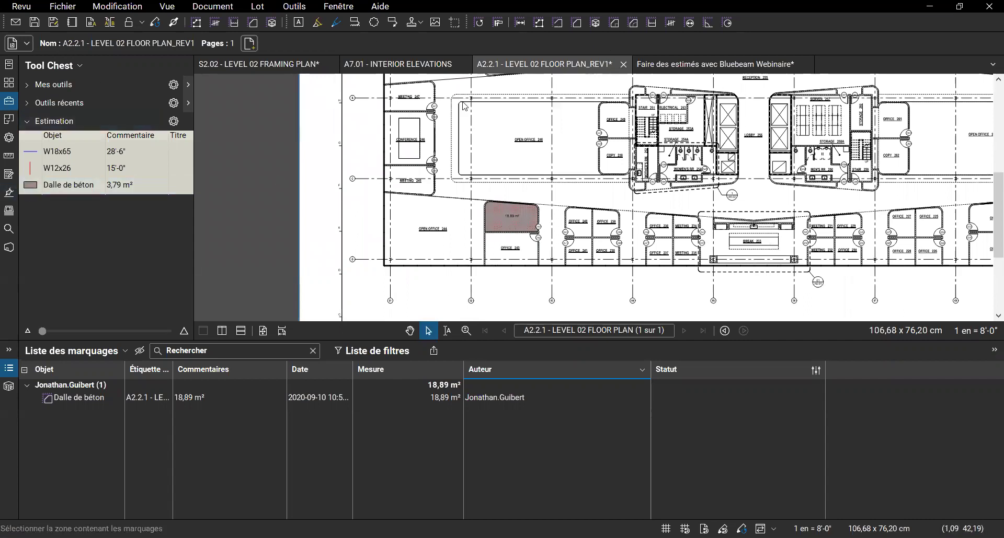
click(30, 189)
scroll(384, 245, up, 5)
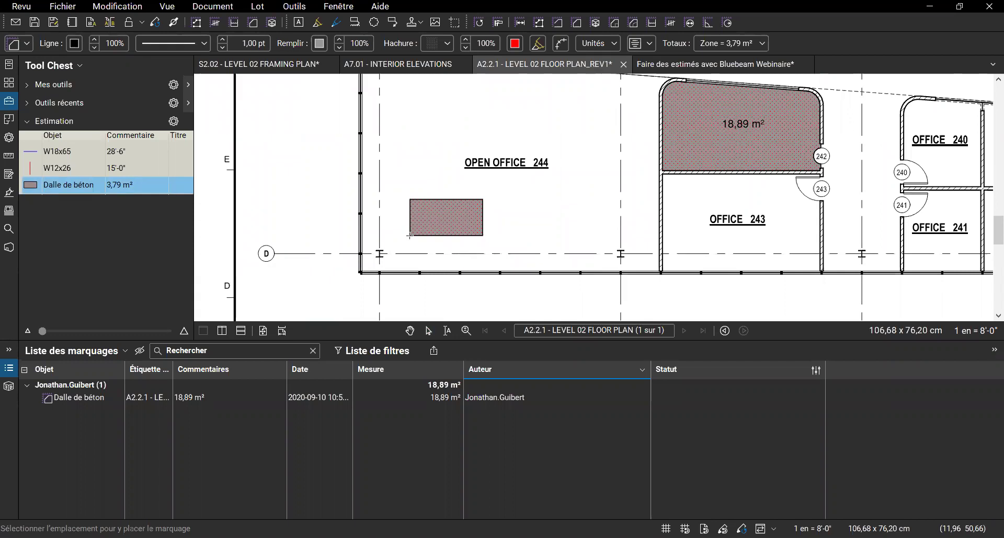
key(Escape)
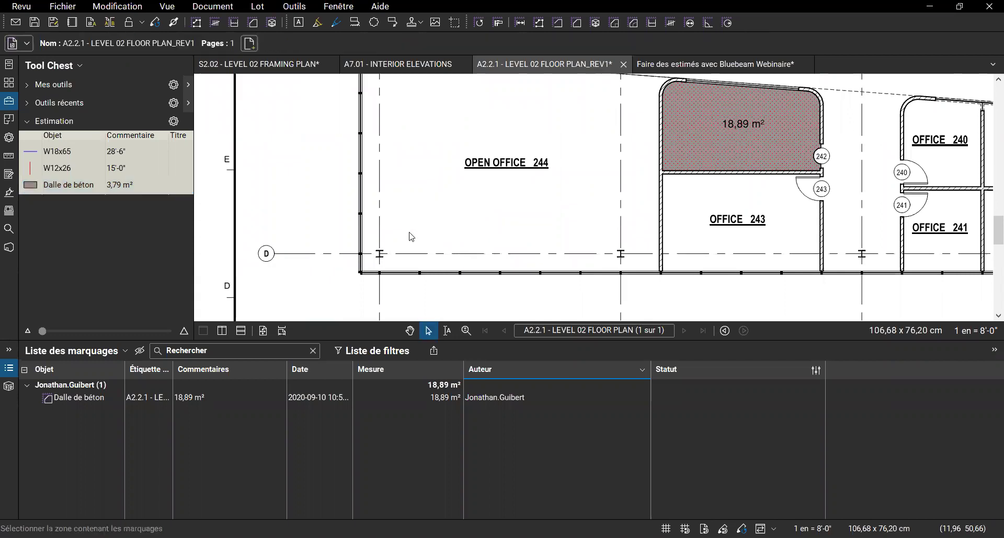
Switch the Dalle de béton, W12x26 and W18x65 tools of the Estimation set from drawing mode to properties mode.
click(28, 186)
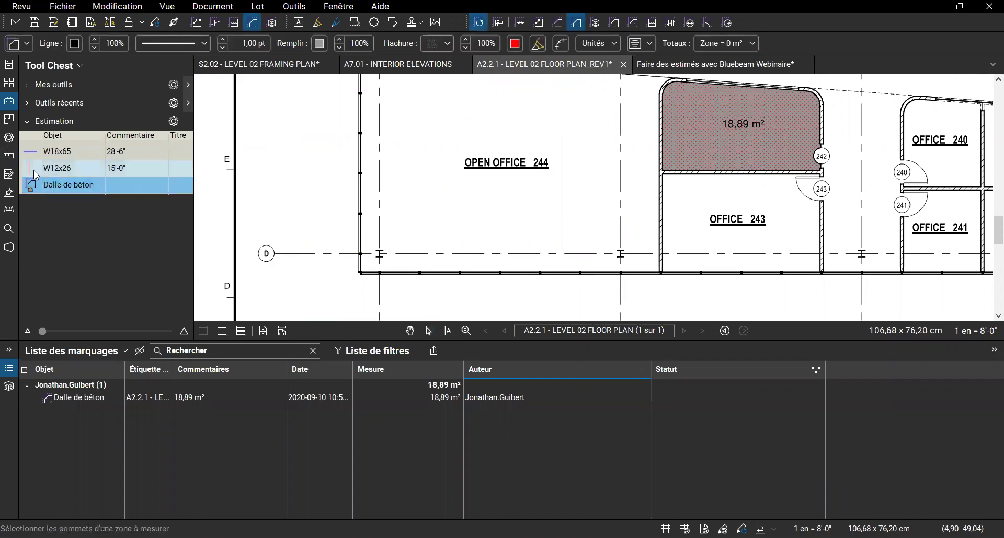
click(35, 173)
click(34, 157)
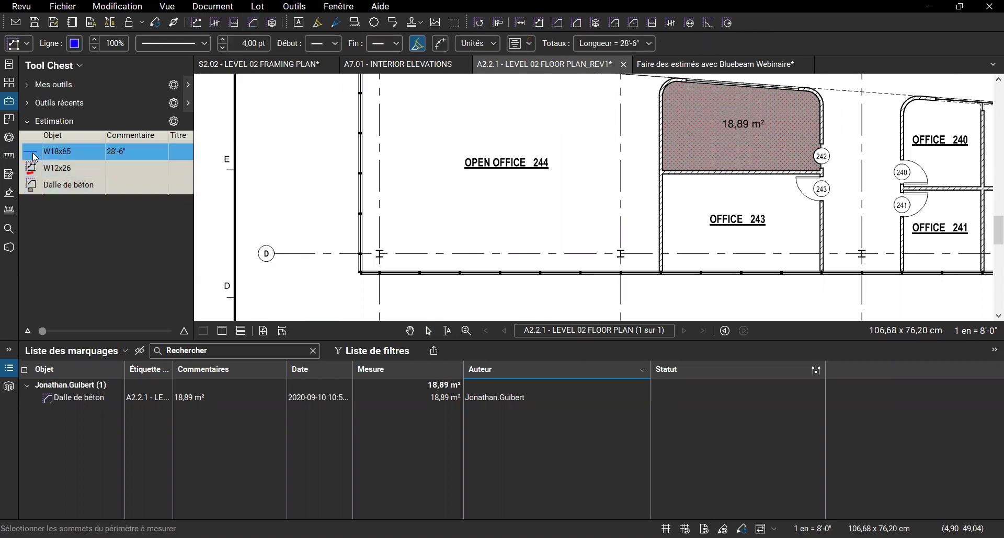
On the S2.02 framing plan, measure three more W12X26 beams beside the already measured one, using the W12x26 tool.
click(394, 64)
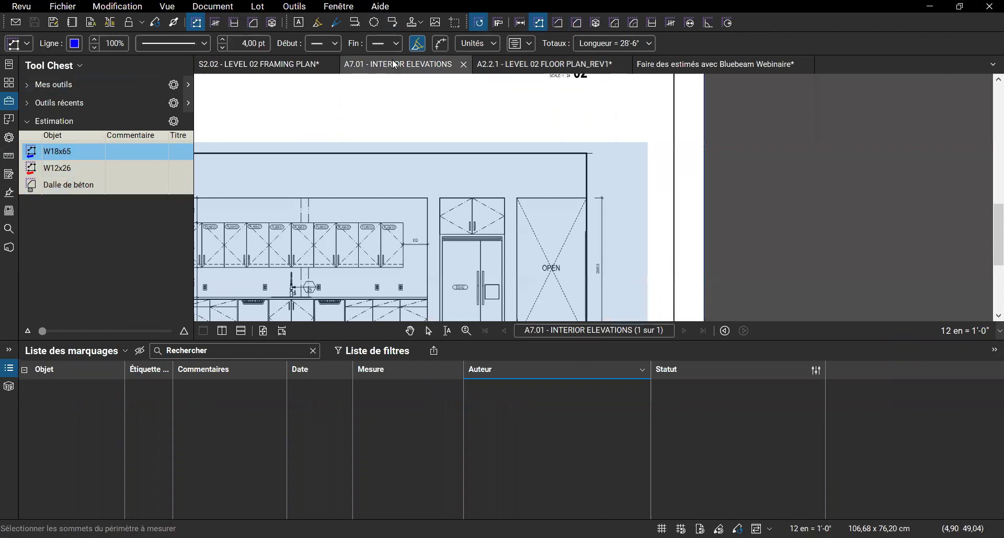
click(288, 64)
drag(393, 232, 441, 214)
click(48, 170)
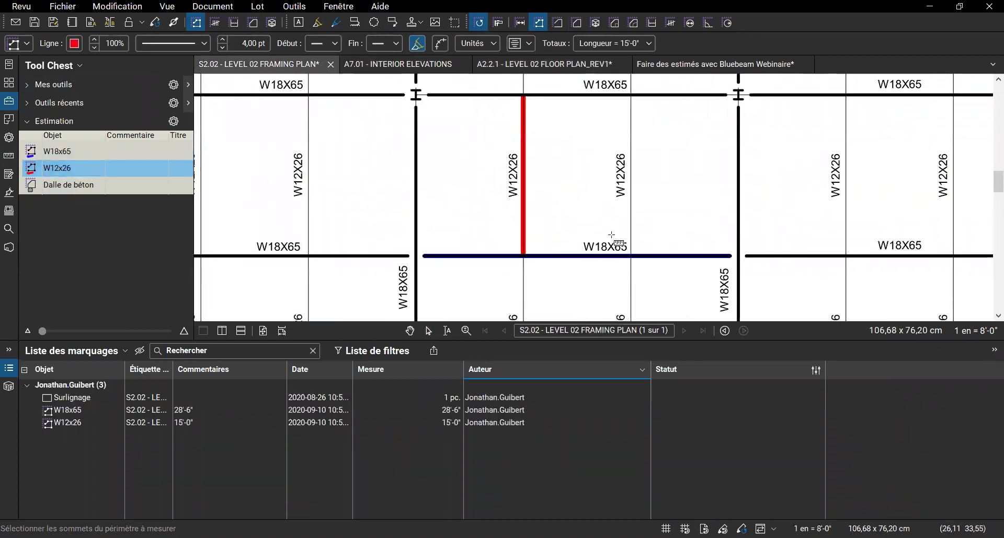
click(631, 255)
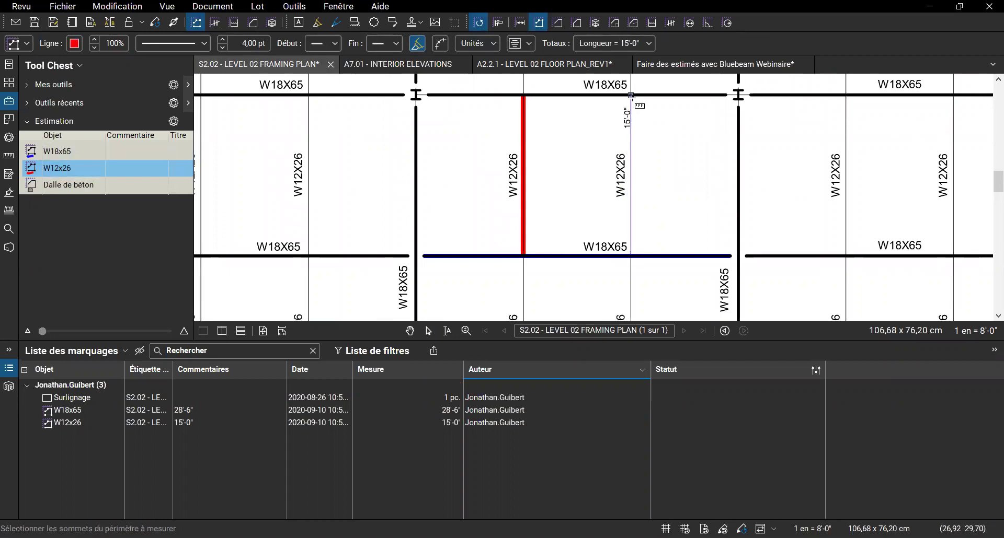
click(630, 96)
click(845, 256)
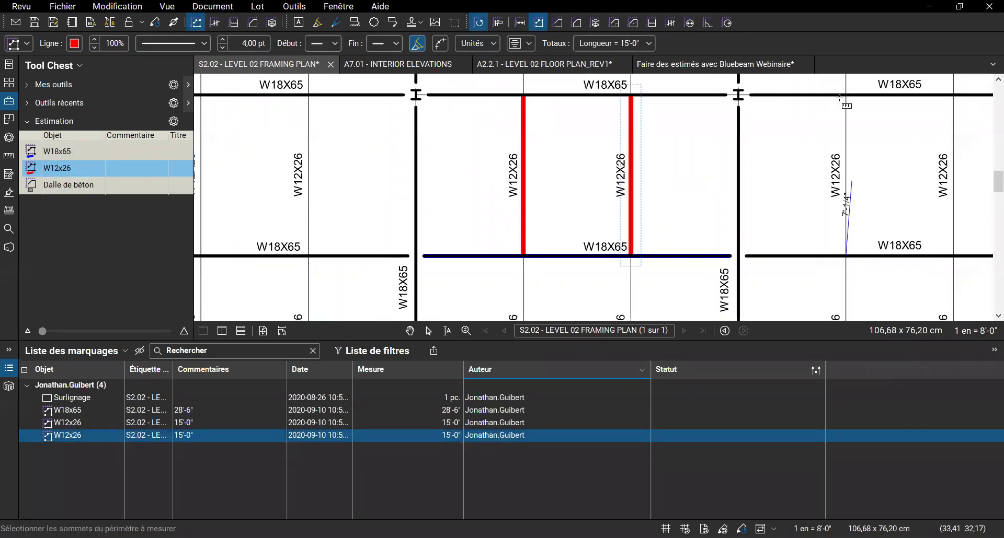
click(845, 95)
click(953, 255)
click(935, 114)
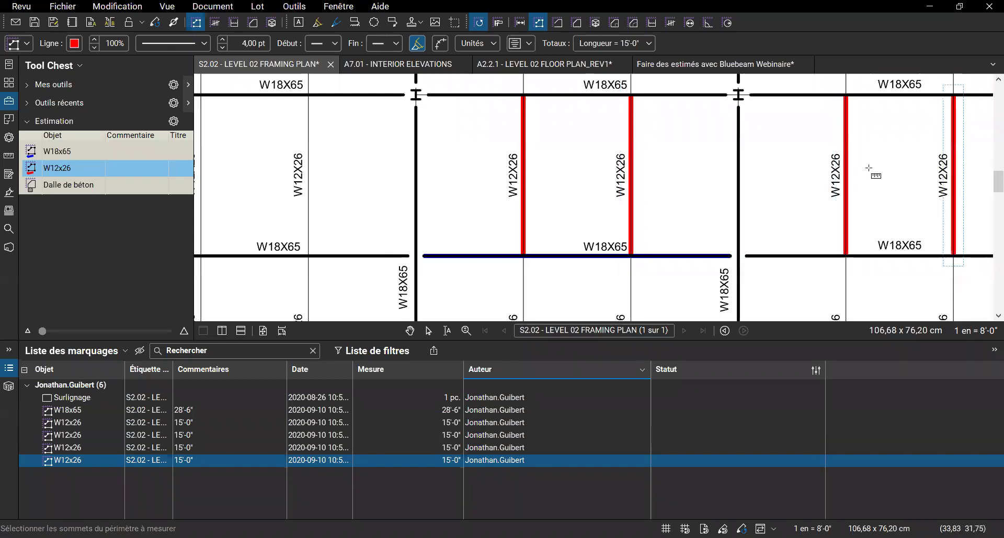
Measure the horizontal W18X65 beam in the bay left of the void with the W18x65 tool of the Estimation set.
scroll(408, 172, down, 3)
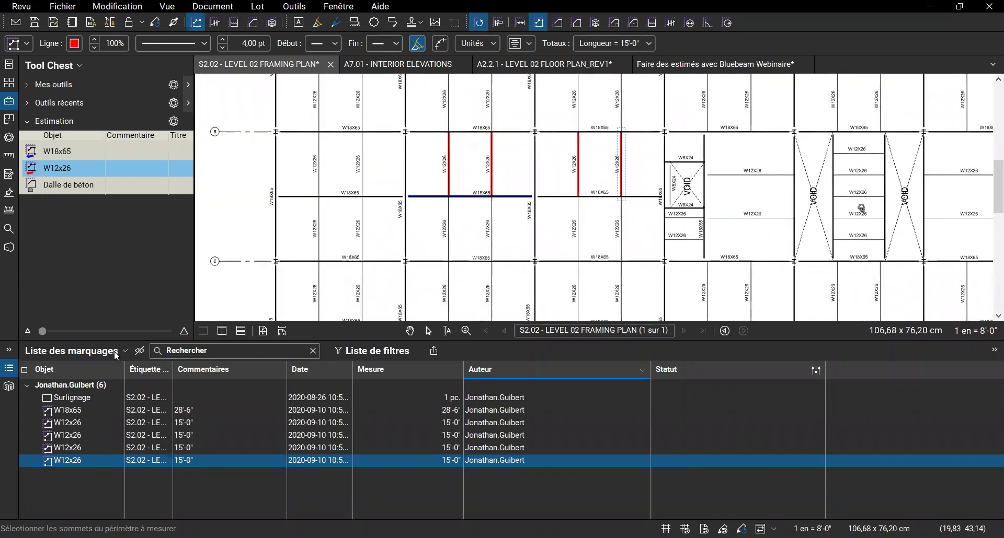
click(57, 151)
scroll(406, 238, up, 5)
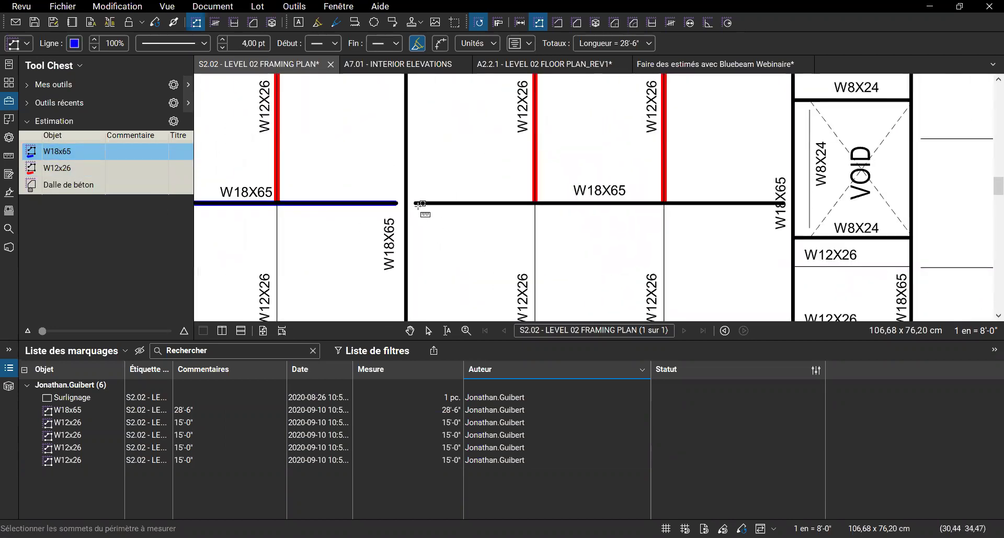
click(417, 204)
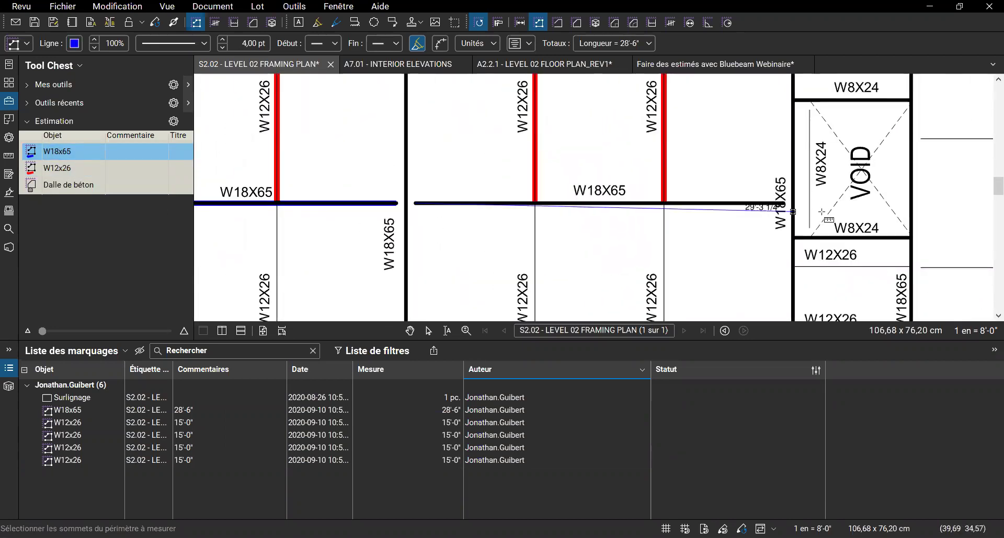
click(782, 204)
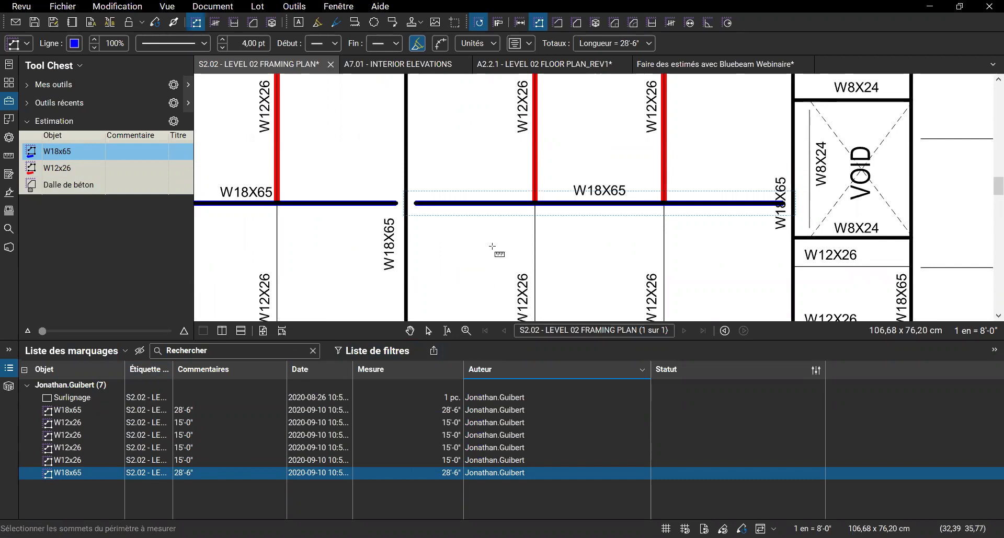
Measure the horizontal W18X65 beam midway between gridlines C and D, in the second bay from the plan's left edge.
scroll(644, 213, down, 5)
scroll(536, 247, up, 5)
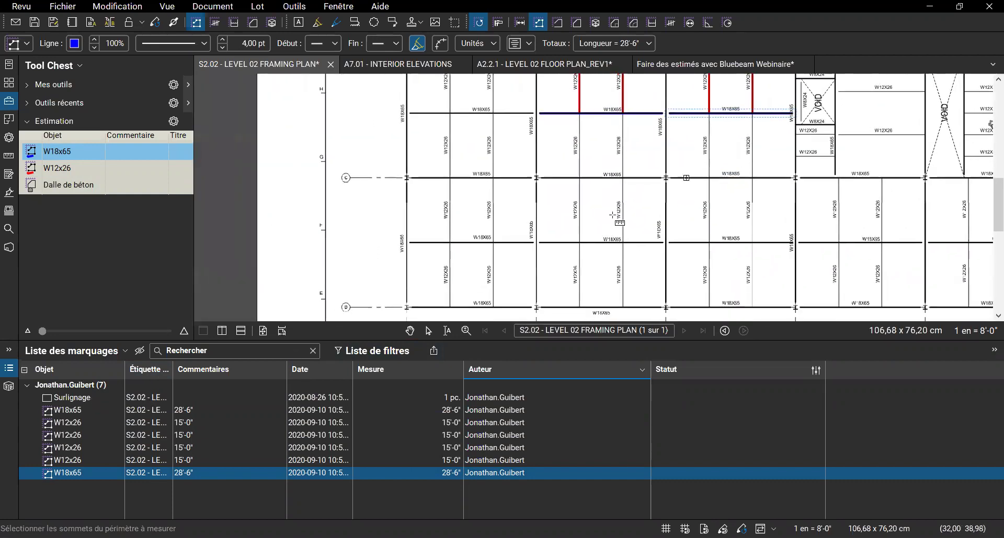
click(536, 247)
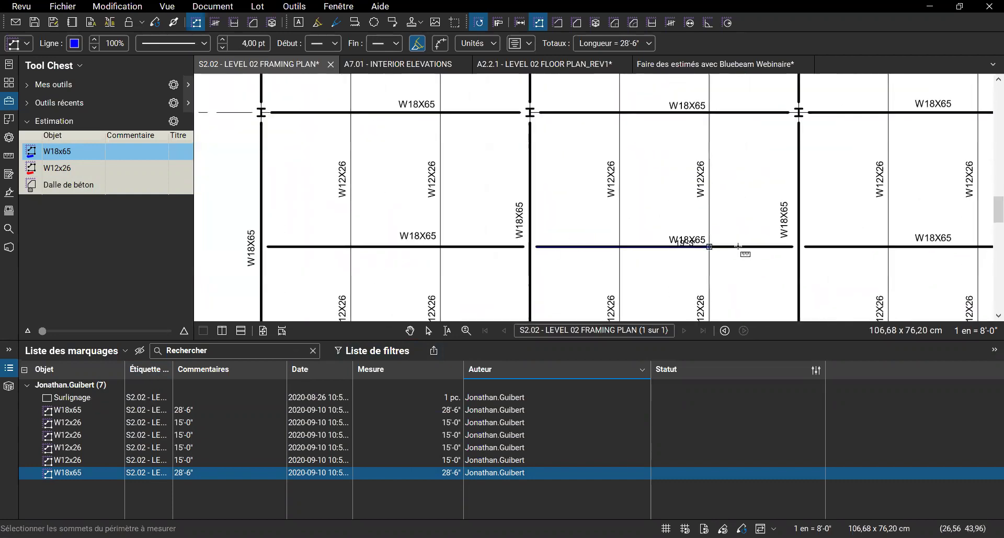
double_click(793, 247)
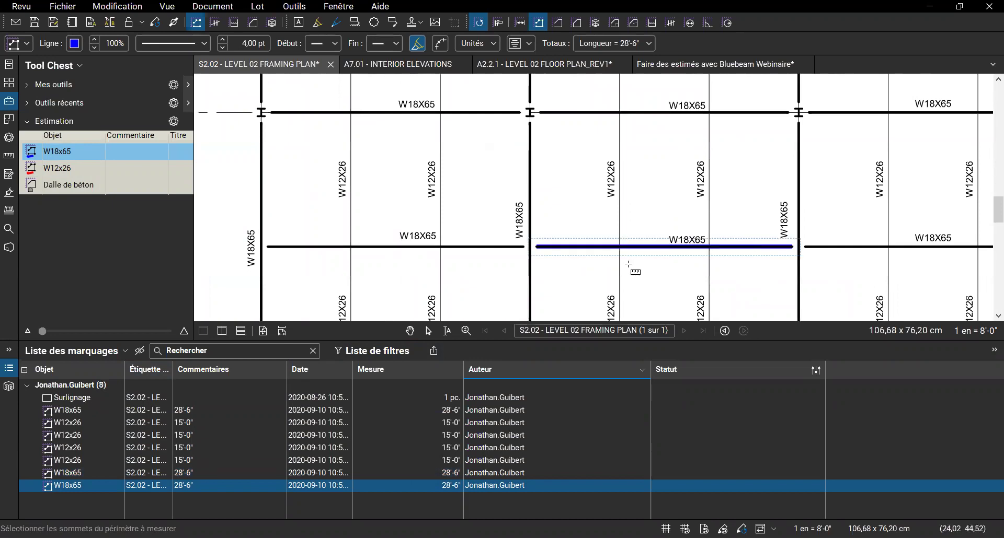
Widen the Date column of the markups list enough to show the full date and time.
scroll(630, 269, up, 3)
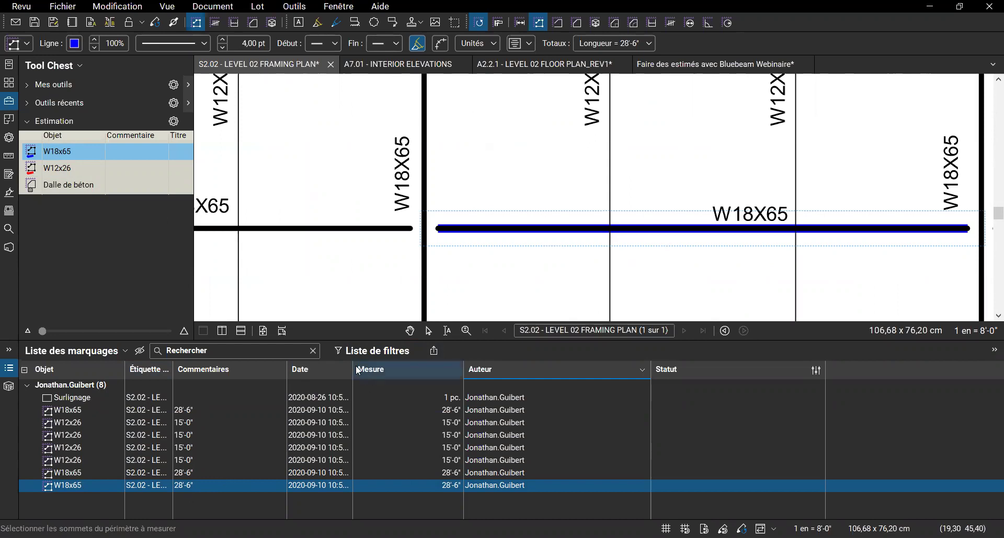
drag(353, 370, 401, 370)
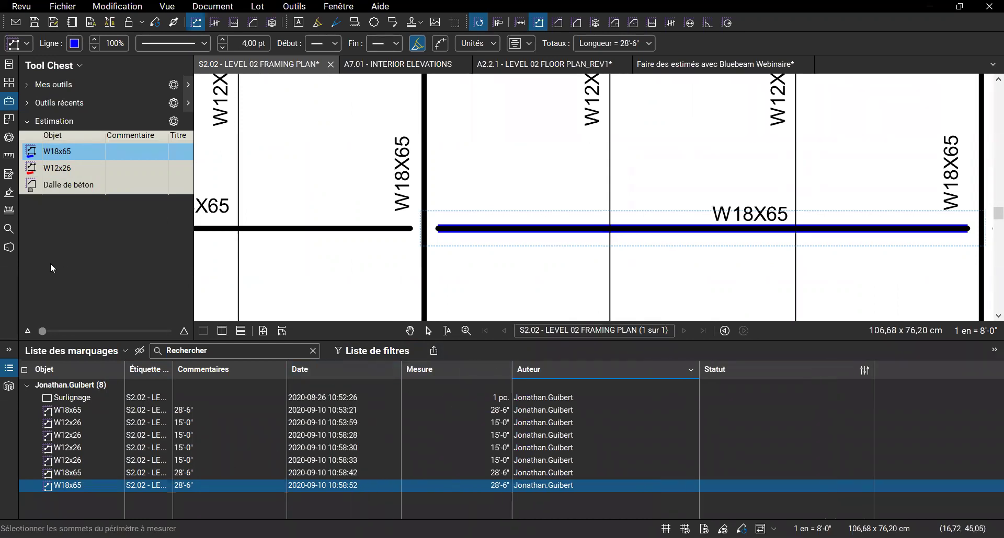
scroll(596, 206, down, 3)
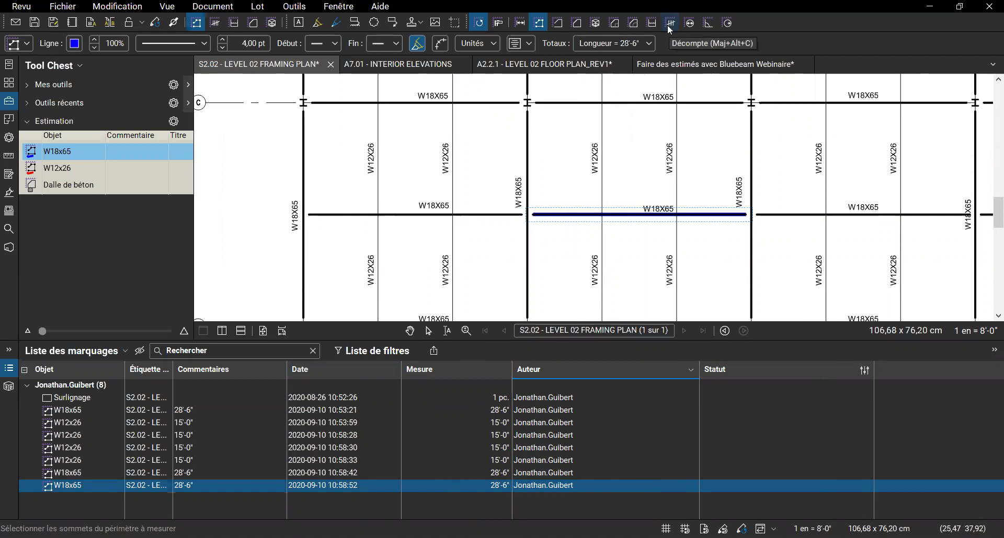
Count two W12X26 beams in the bay below the horizontal W18X65 beam with check marks, using the Count tool.
key(Escape)
scroll(615, 167, up, 3)
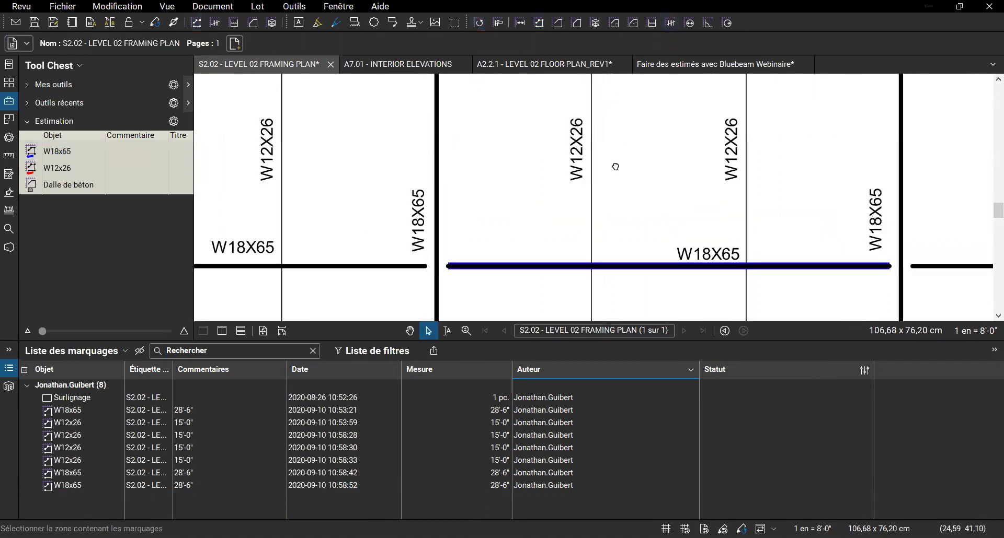
drag(615, 166, 572, 238)
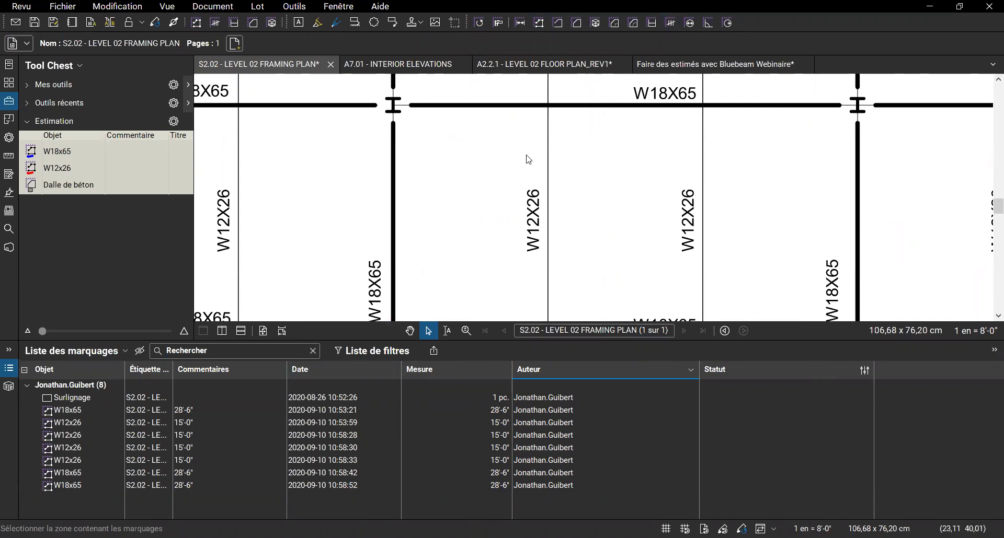
click(637, 28)
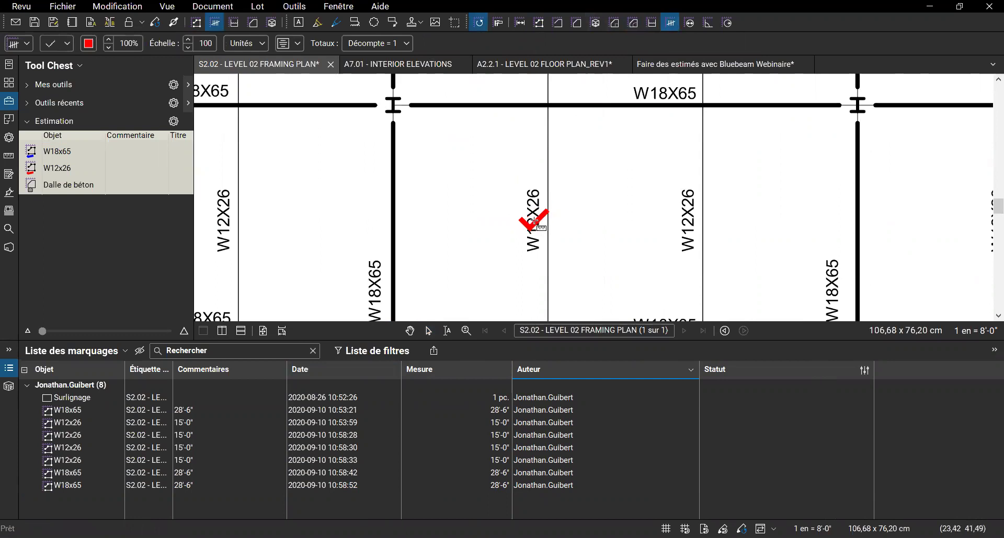
click(693, 209)
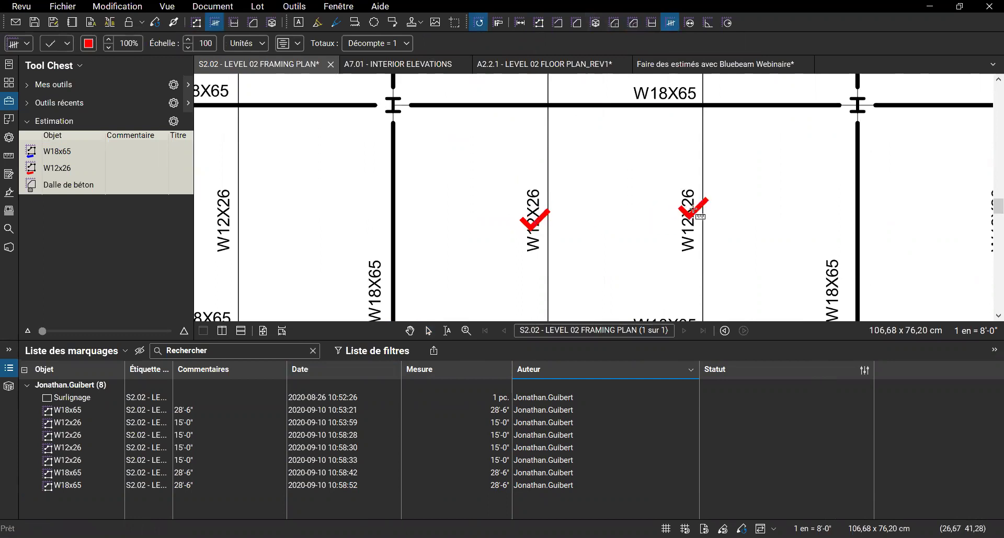
key(Escape)
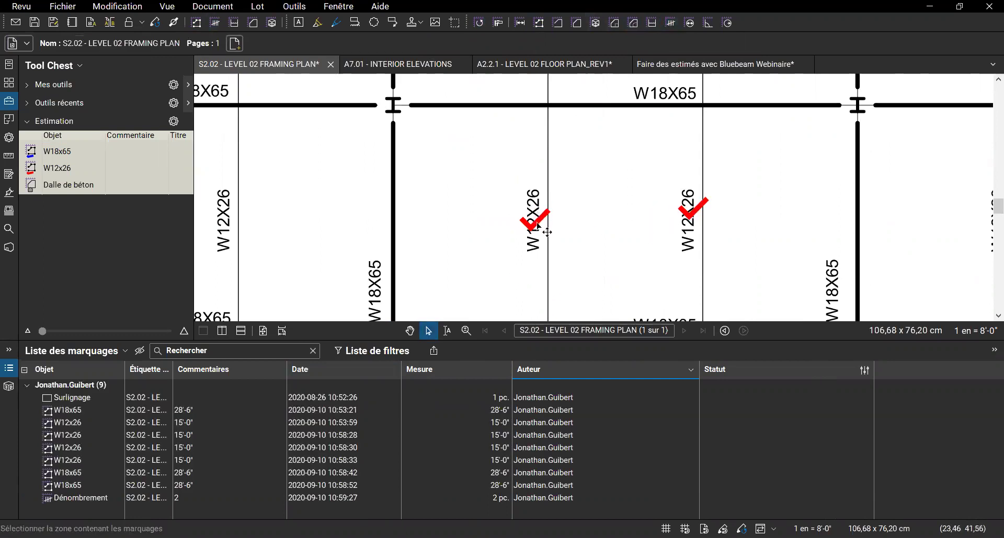
Delete the check-mark count placed on the two W12X26 beams.
click(546, 232)
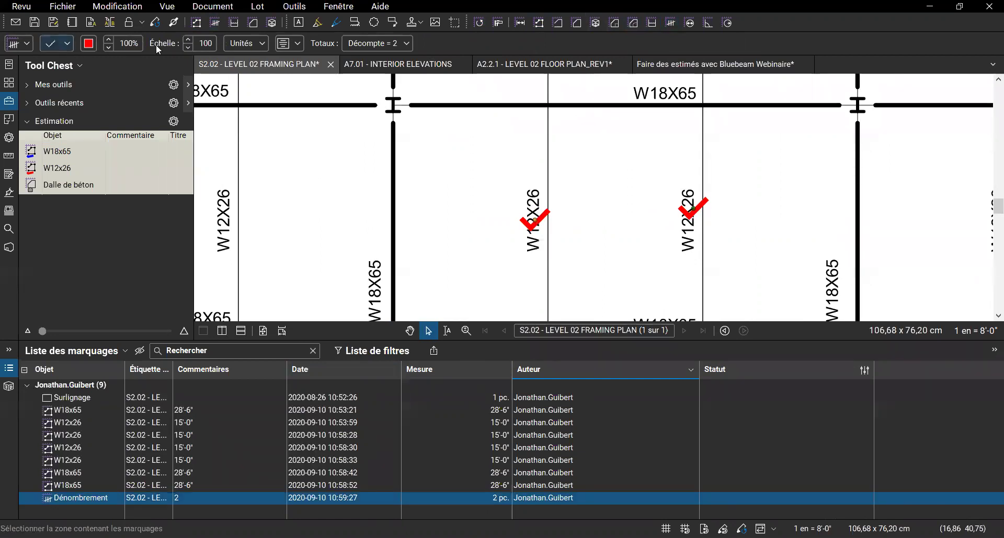
click(613, 180)
drag(452, 155, 765, 272)
key(Delete)
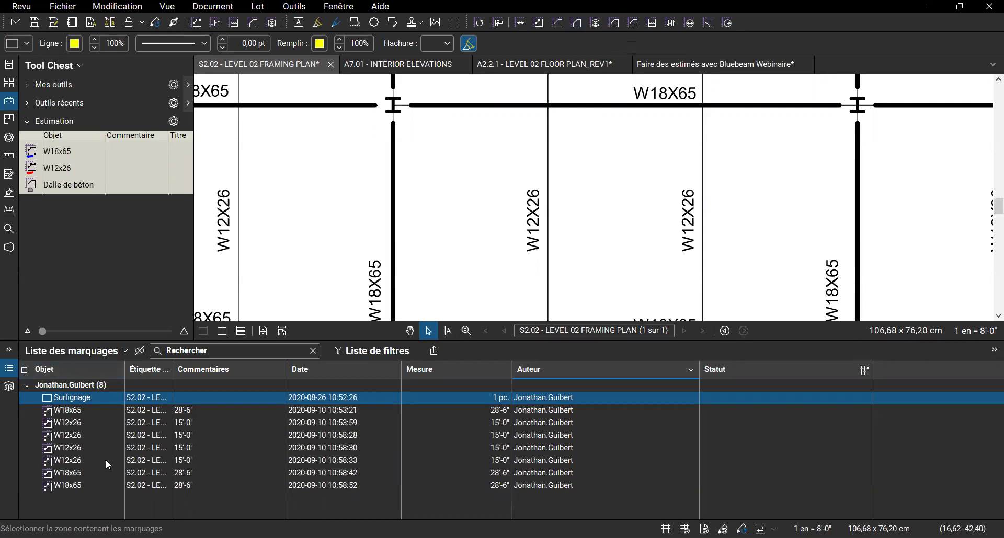
Open the document search and copy the text of a horizontal W18X65 beam label from the framing plan.
click(9, 229)
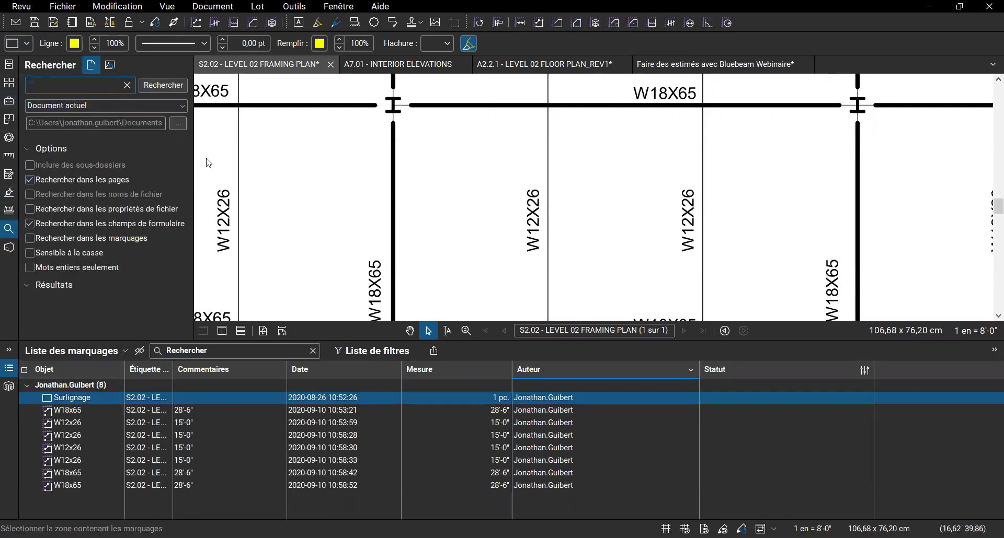
scroll(419, 215, down, 3)
scroll(553, 139, up, 4)
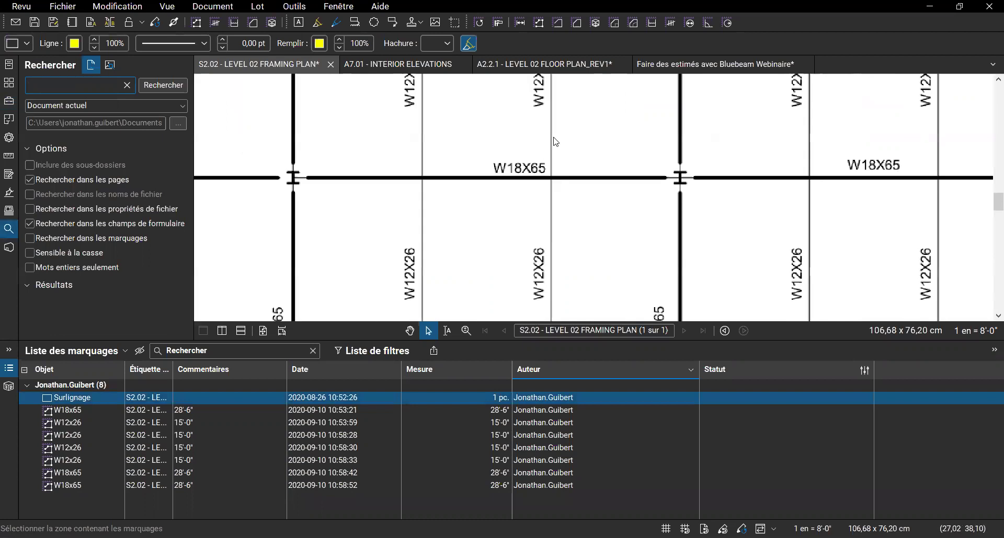
drag(559, 152, 522, 220)
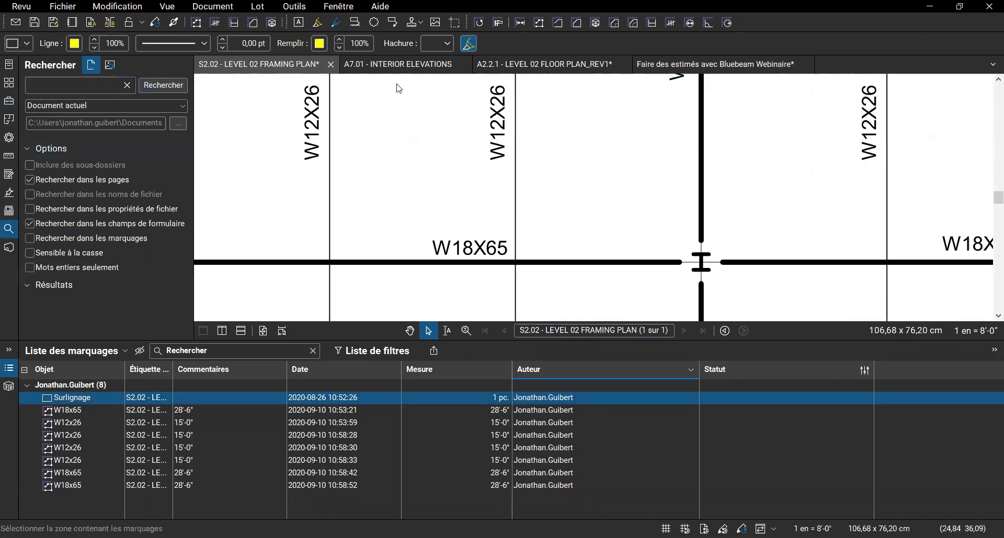
click(448, 330)
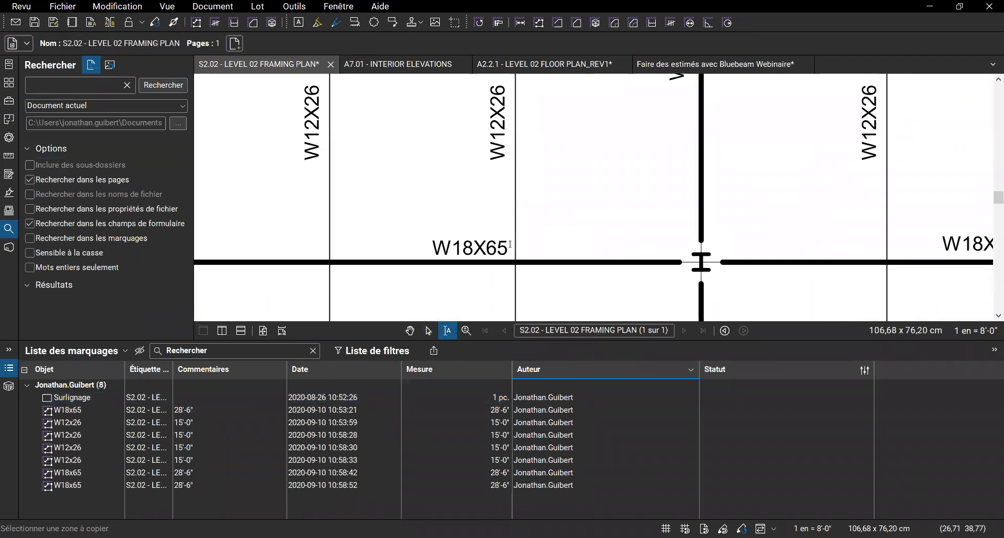
drag(509, 245, 424, 250)
key(ctrl+c)
Search the current document for W18X65 and enlarge the results area enough to read the full result lines.
click(79, 89)
key(ctrl+v)
click(153, 87)
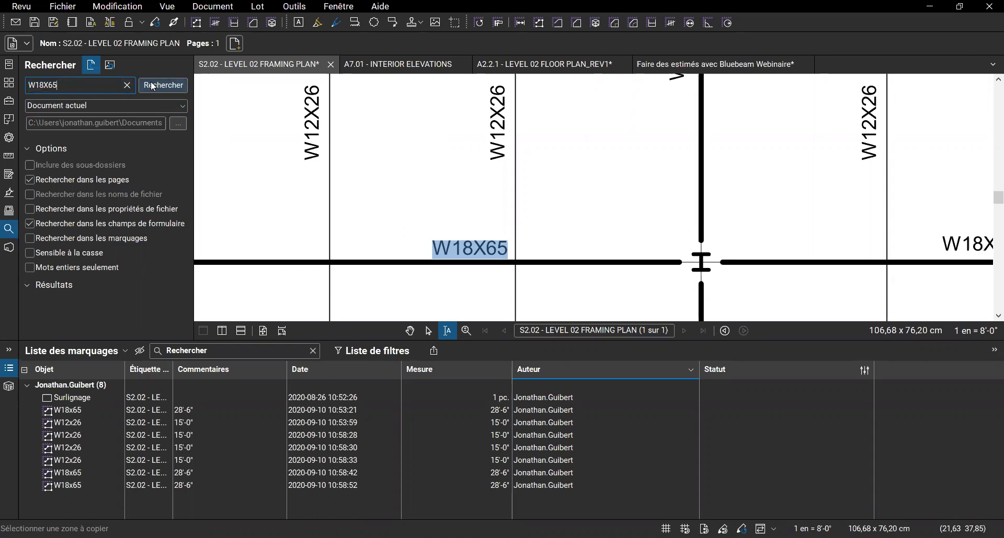
double_click(475, 340)
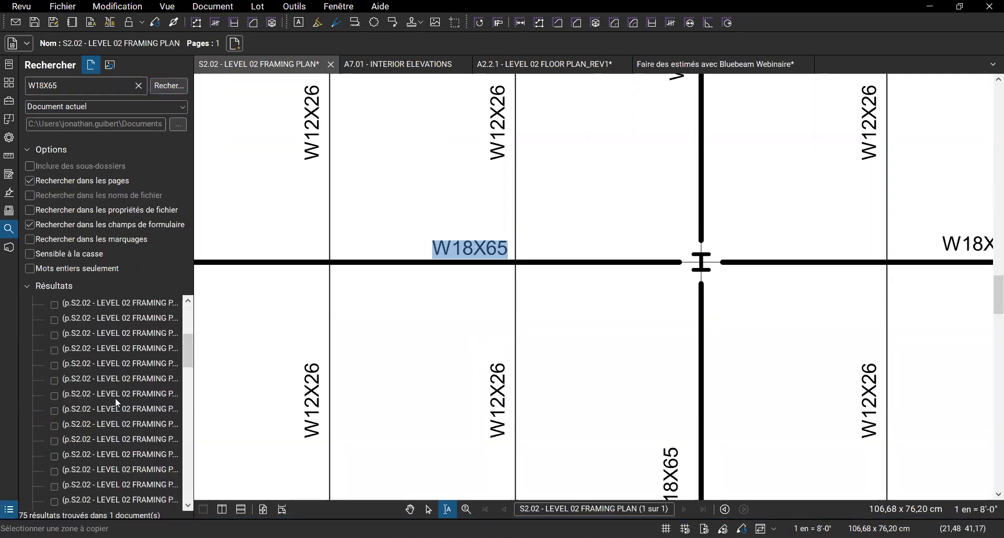
drag(192, 341, 365, 336)
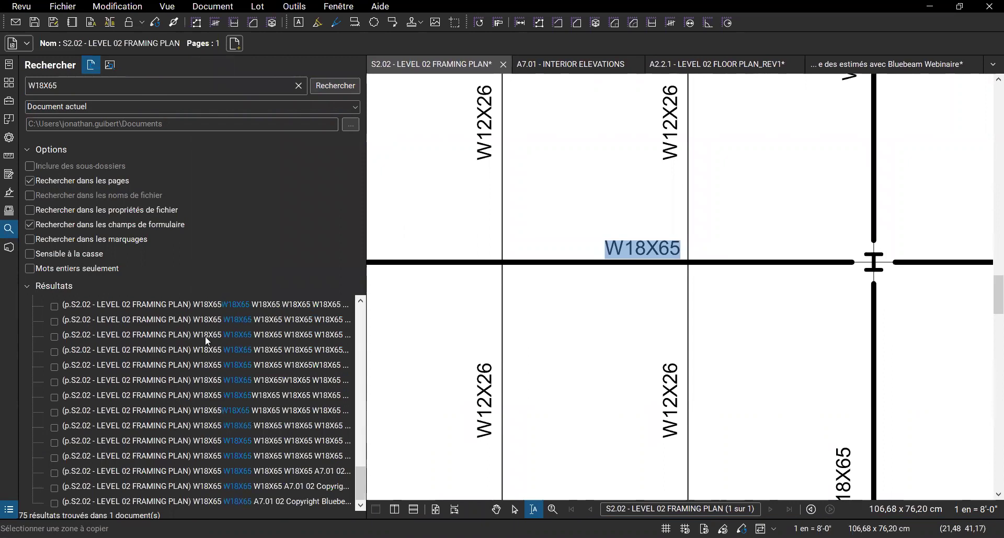
Check all W18X65 search results and apply a count with the built-in square symbol to them.
scroll(742, 375, down, 5)
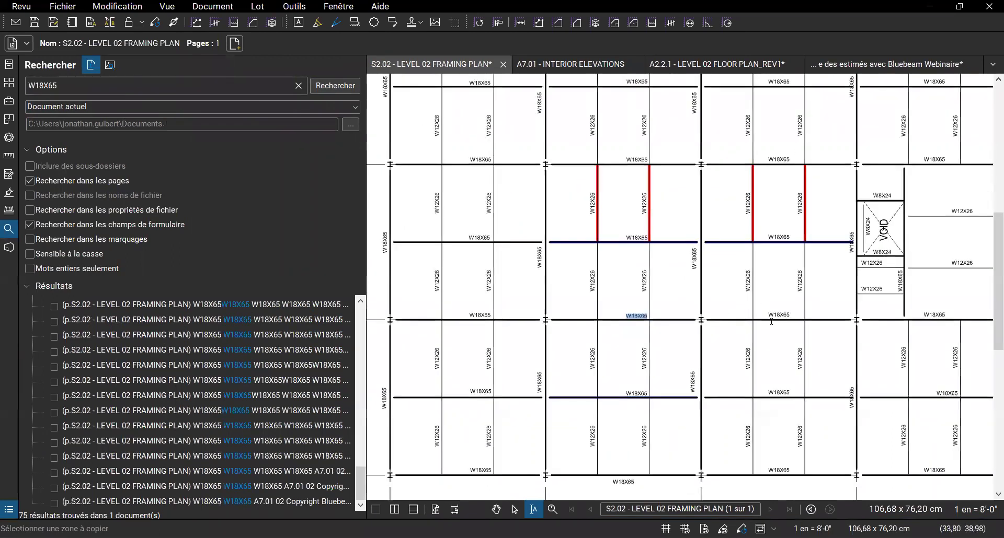
scroll(112, 351, up, 20)
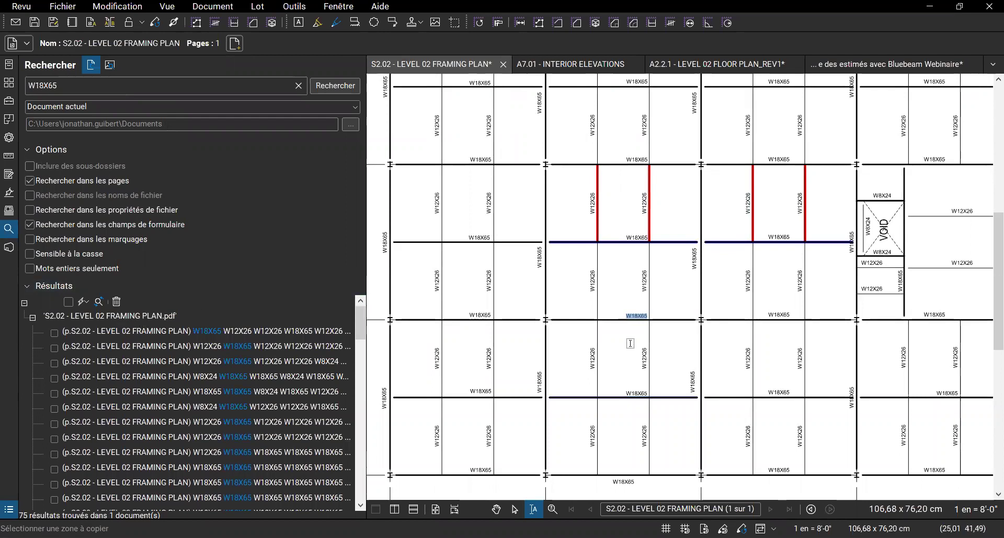
click(68, 303)
click(85, 301)
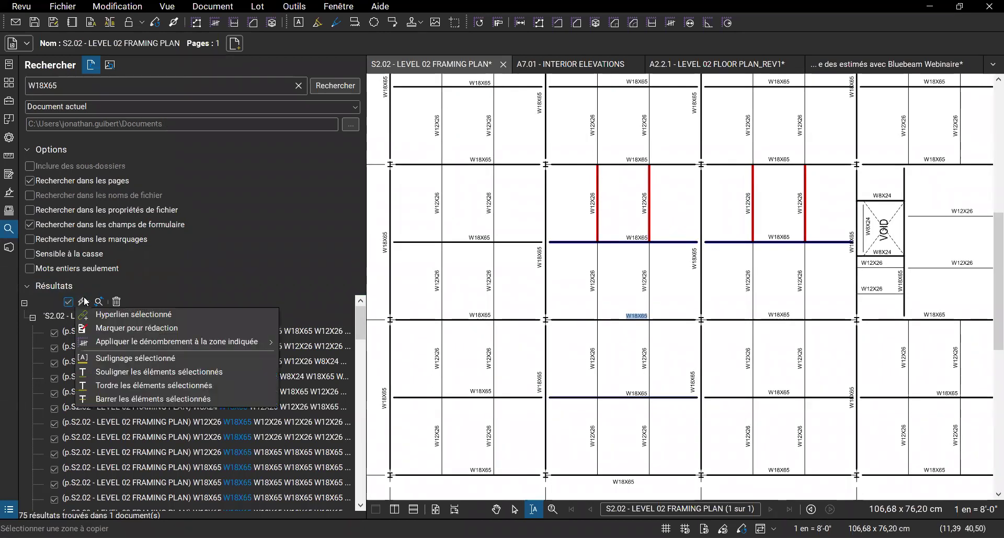
mouse_move(148, 341)
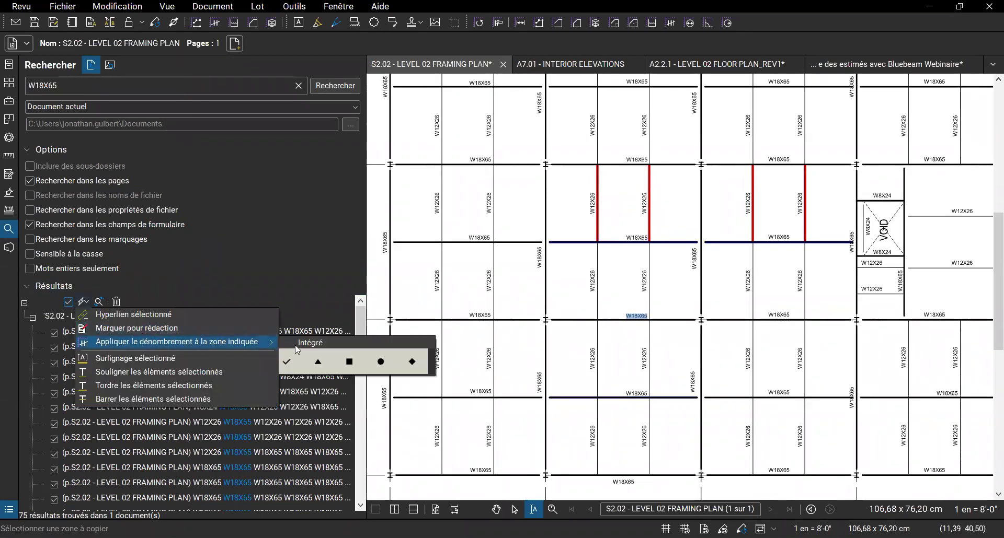
click(350, 364)
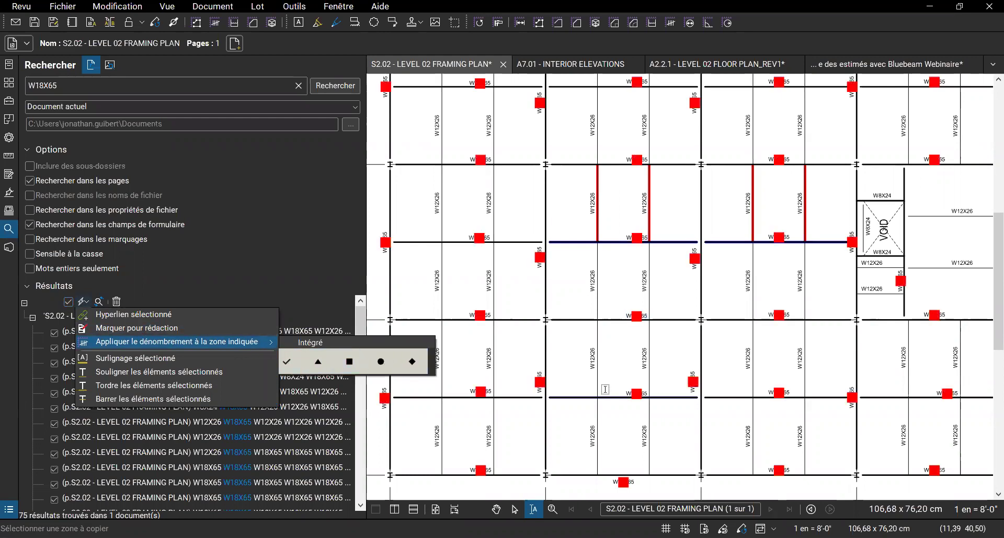
Bring back the markups list and select the new count to inspect its square marks on the plan.
scroll(605, 389, down, 3)
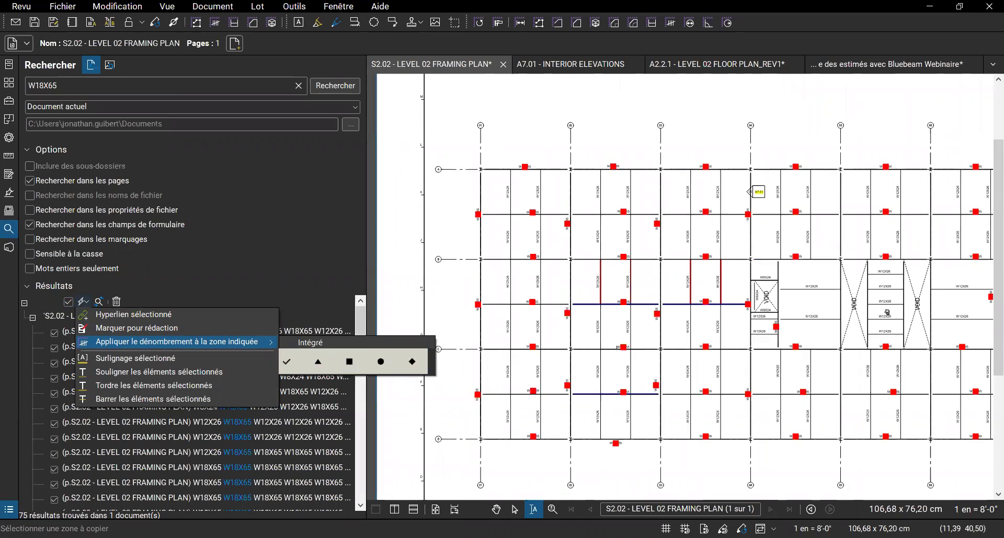
drag(533, 520, 515, 298)
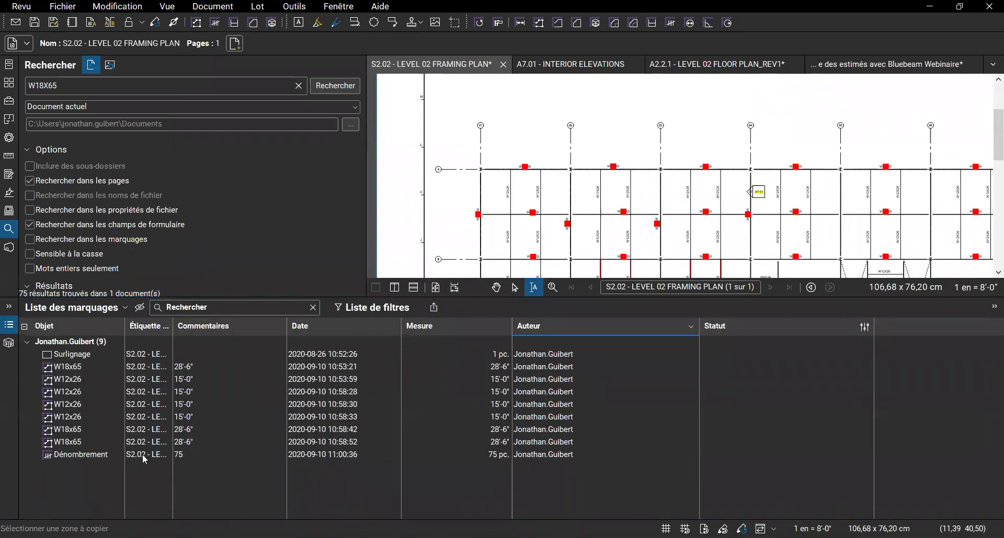
click(144, 456)
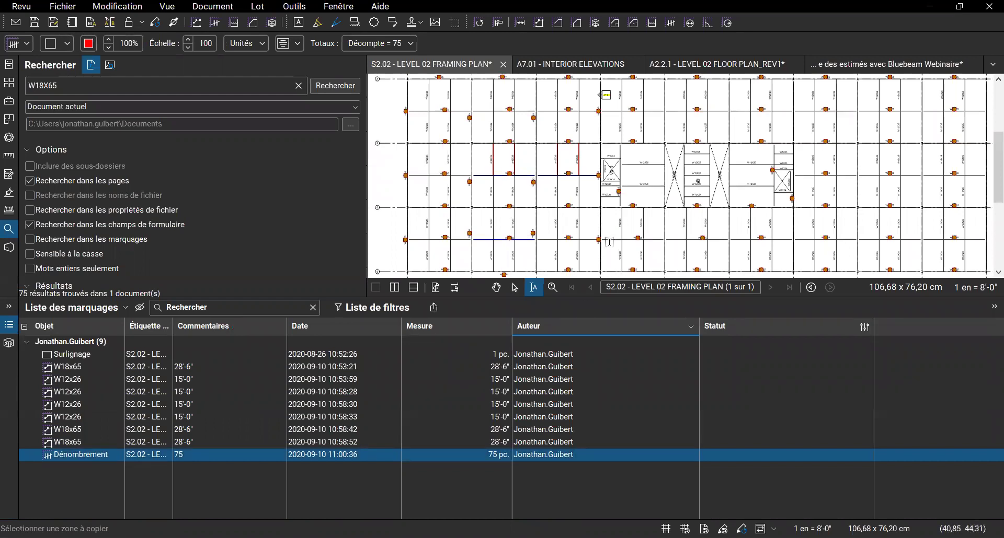
scroll(579, 175, up, 3)
scroll(580, 175, up, 1)
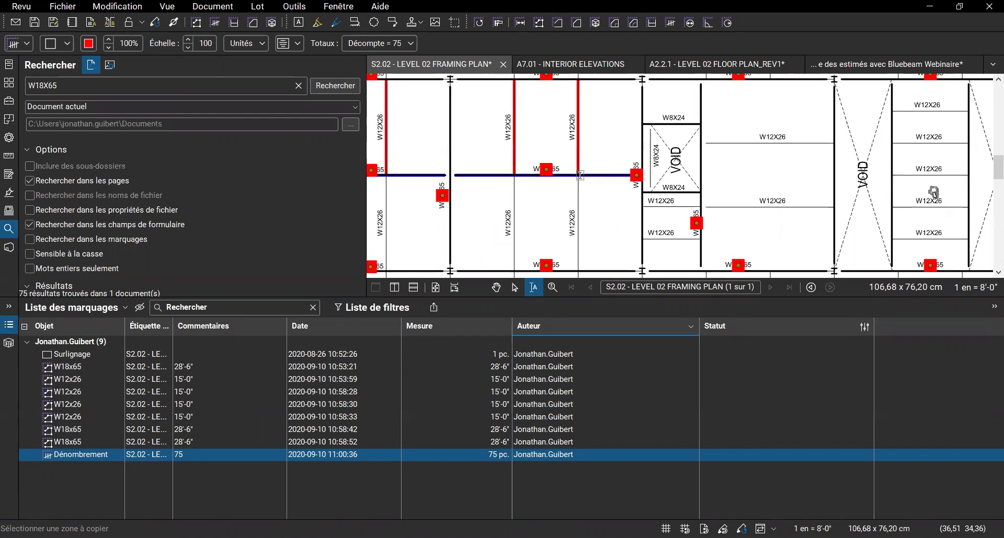
Rename the square-mark count in the markups list as "Décompte des W18x65".
click(96, 456)
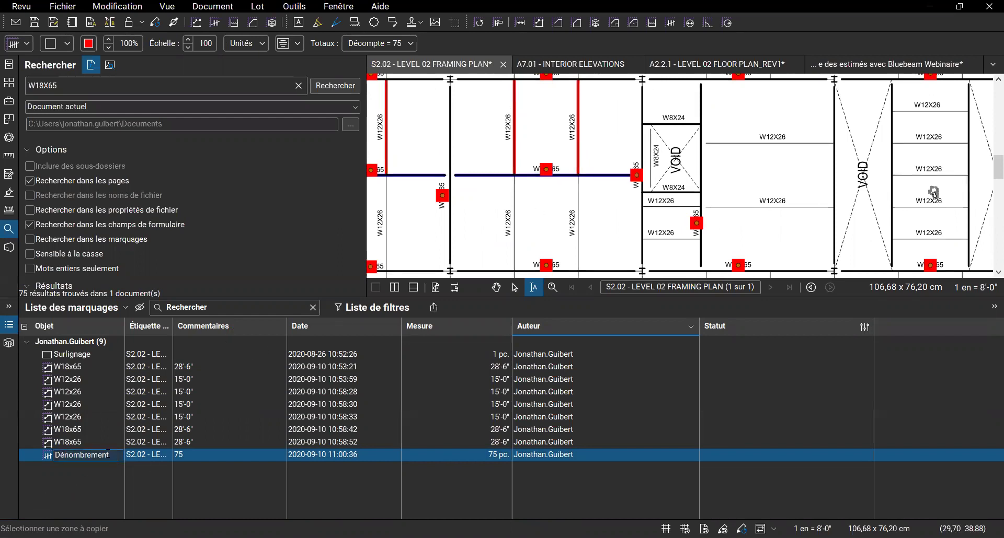
drag(99, 455, 63, 455)
text(compte des W18x65)
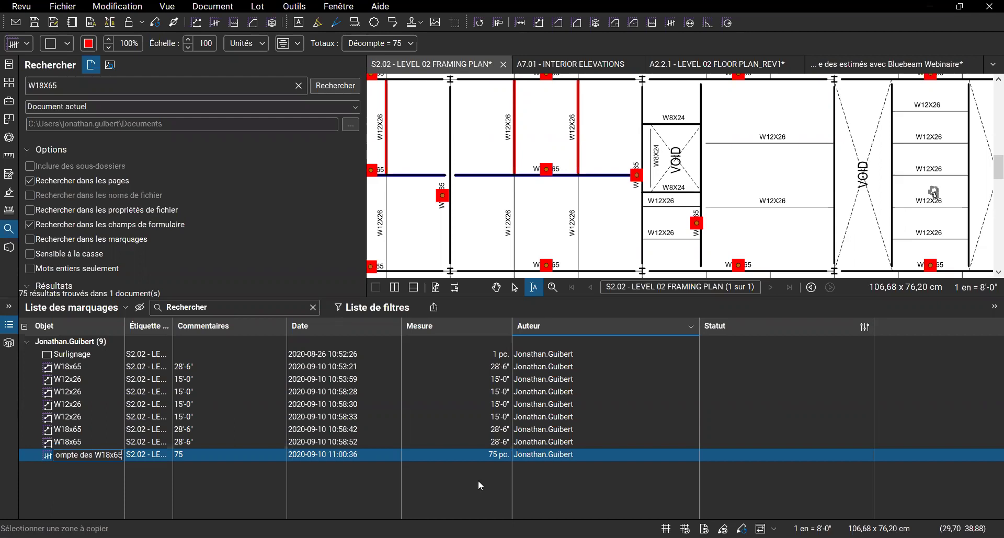
click(511, 480)
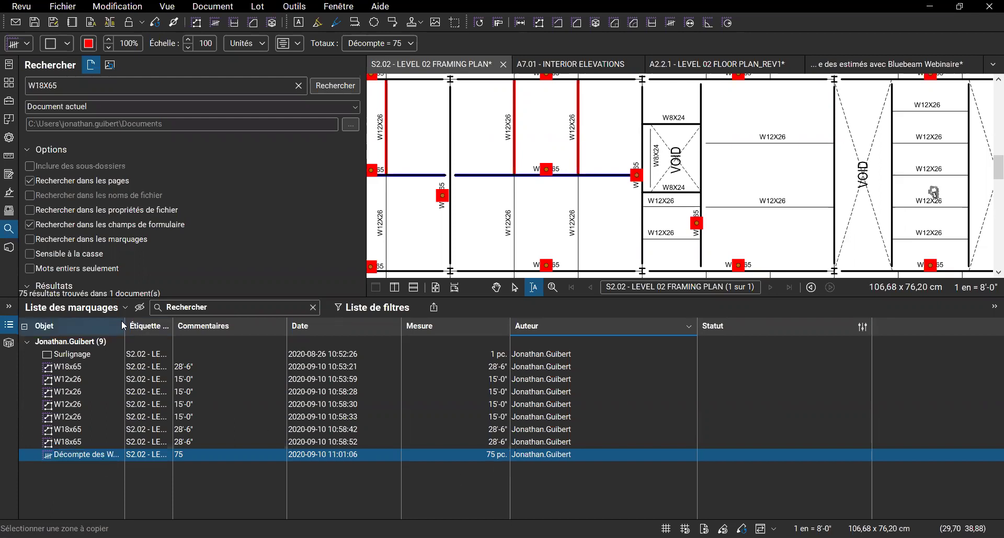
Widen the Objet and Étiquette de page columns to show their full text, and hide the document search.
drag(124, 326, 170, 327)
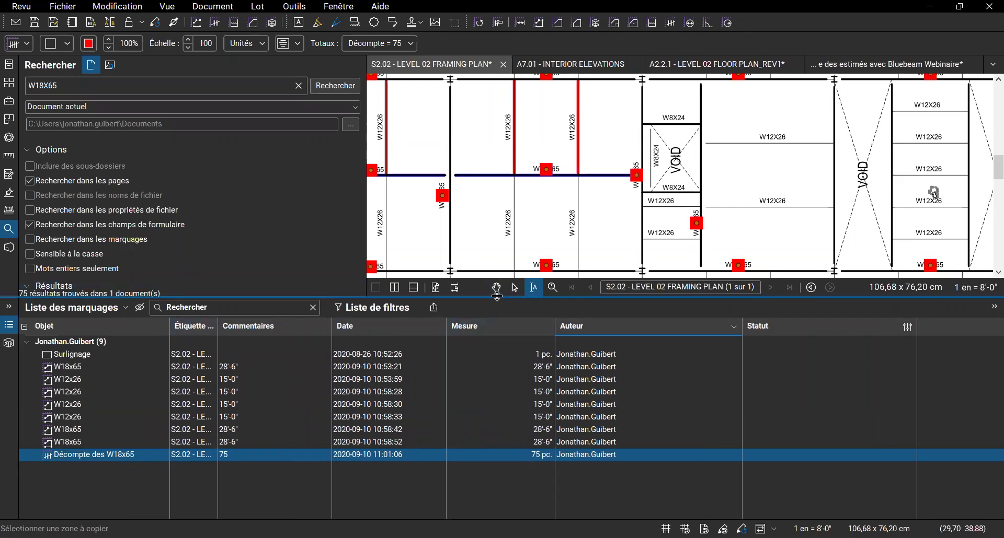
double_click(365, 226)
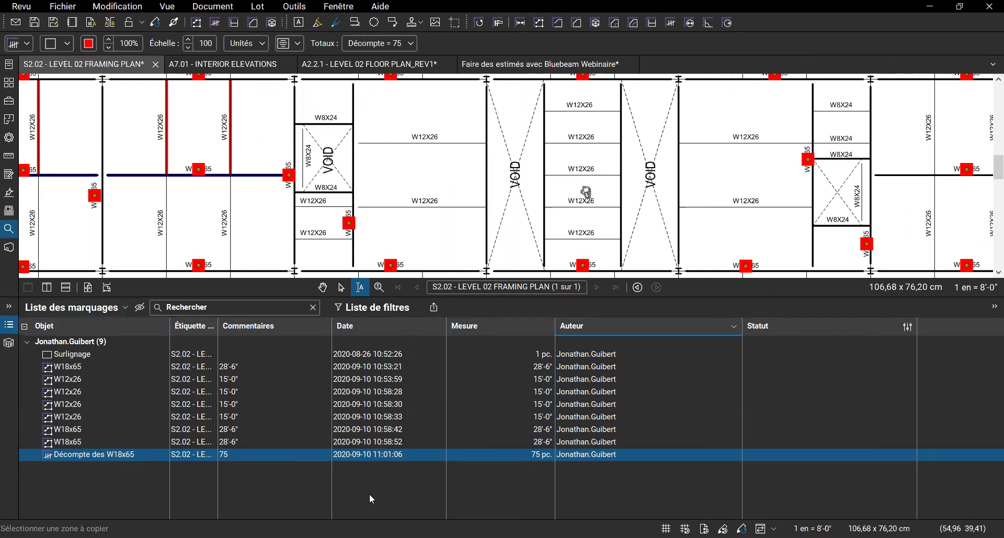
drag(215, 327, 296, 327)
Open the custom column settings for the markups list.
click(52, 310)
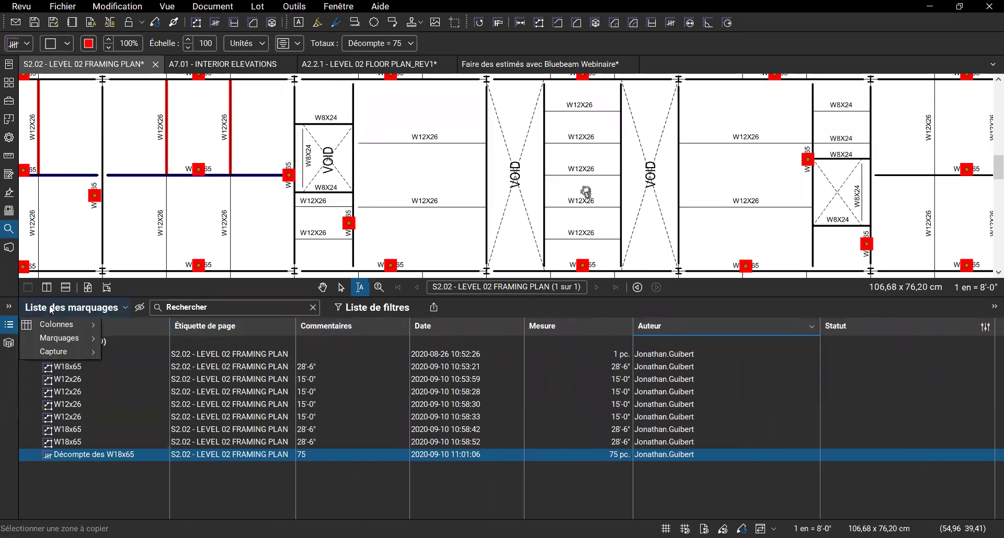
mouse_move(58, 324)
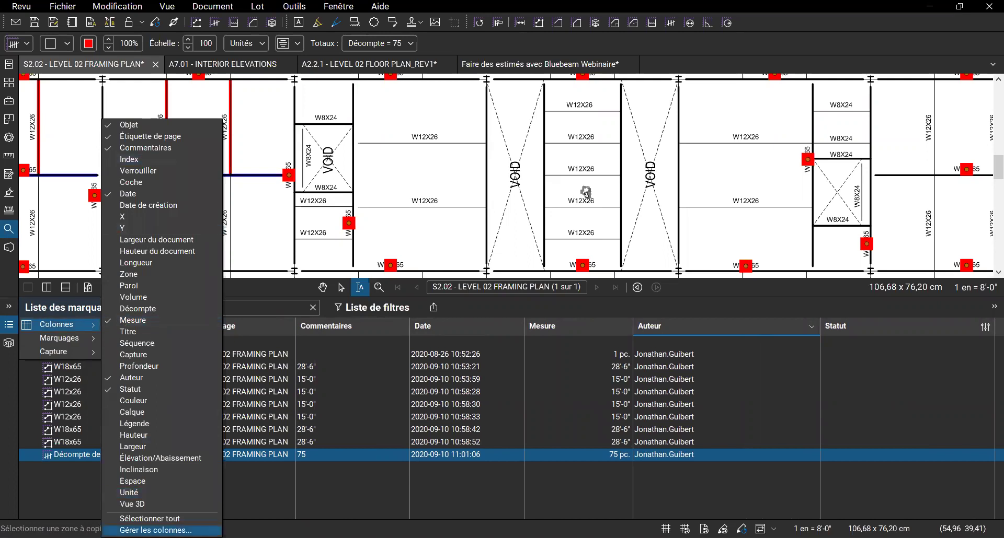
key(Return)
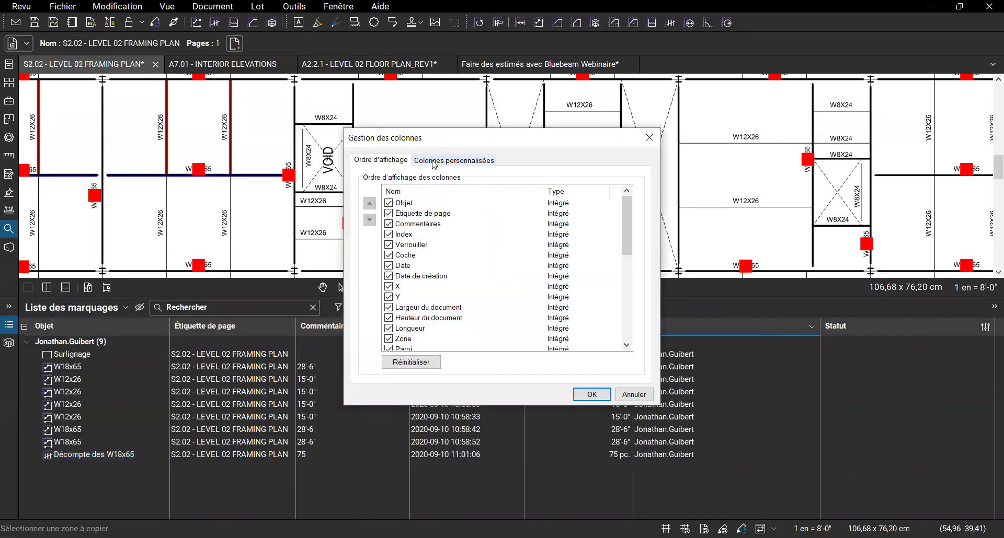
click(434, 161)
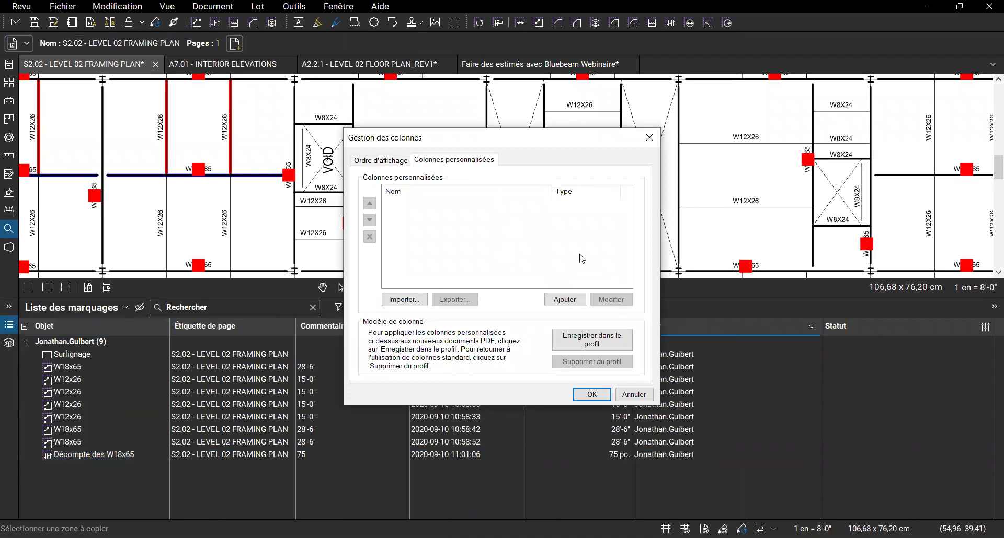
Examine the item entry and CSV import options of a Sélection custom column, and cancel without adding it.
click(558, 300)
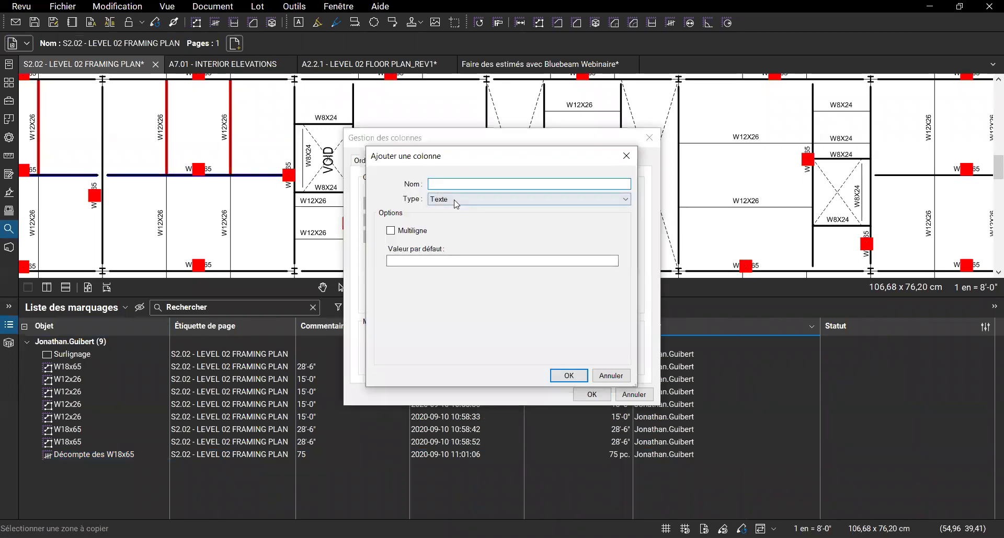
click(460, 201)
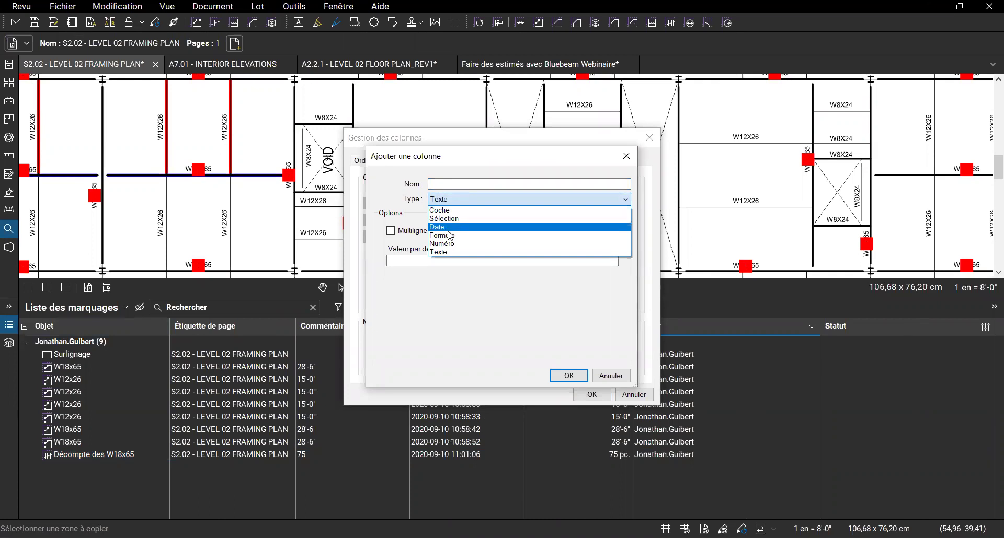
click(477, 220)
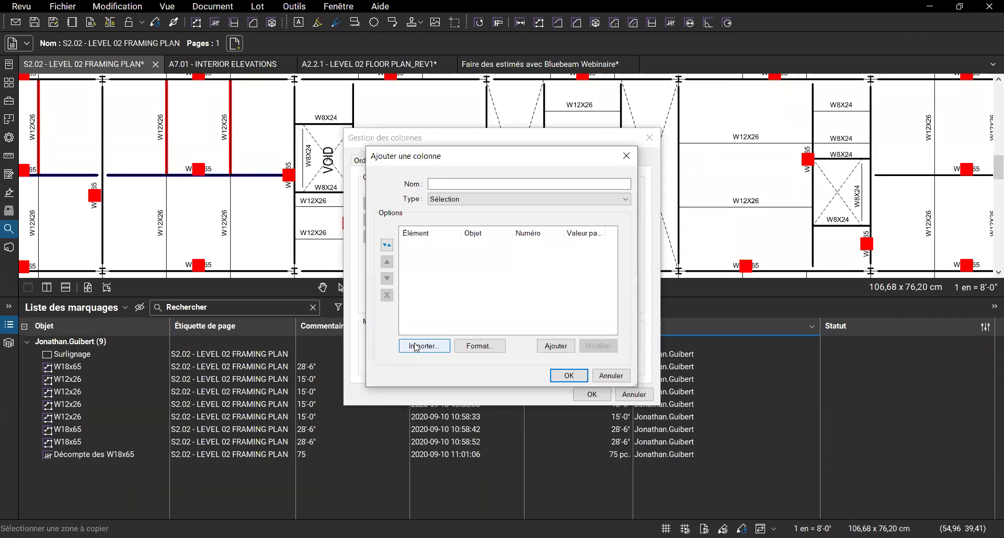
click(547, 347)
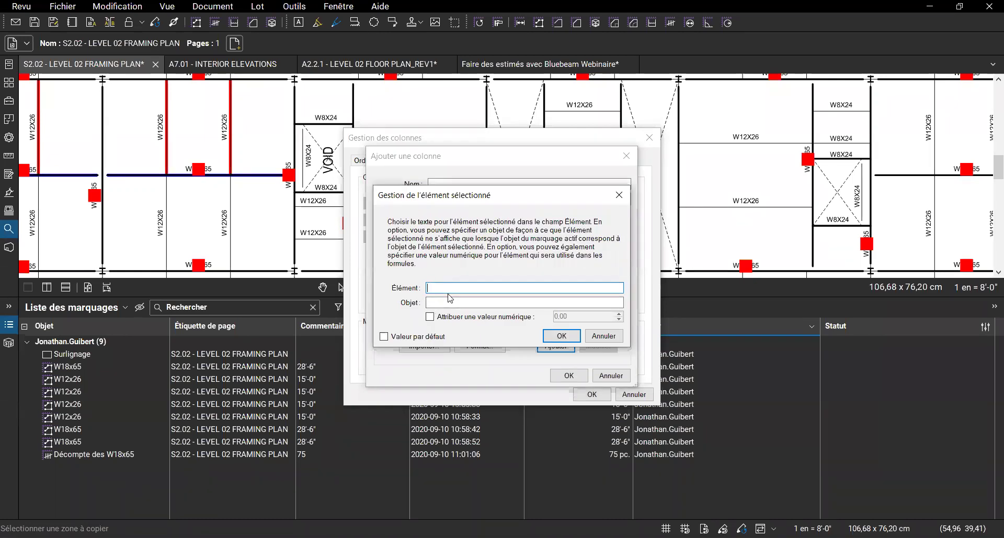
click(448, 299)
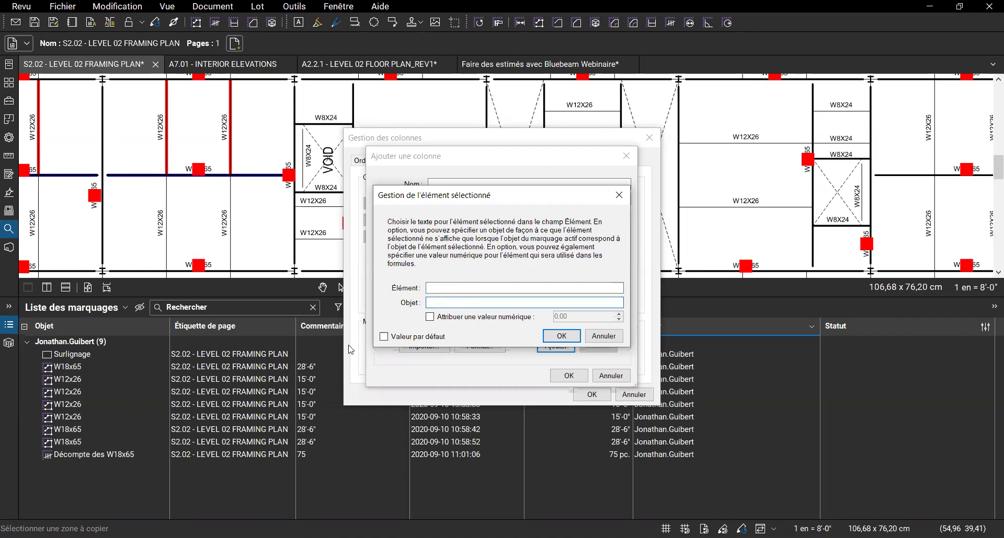
click(437, 288)
click(439, 303)
click(587, 337)
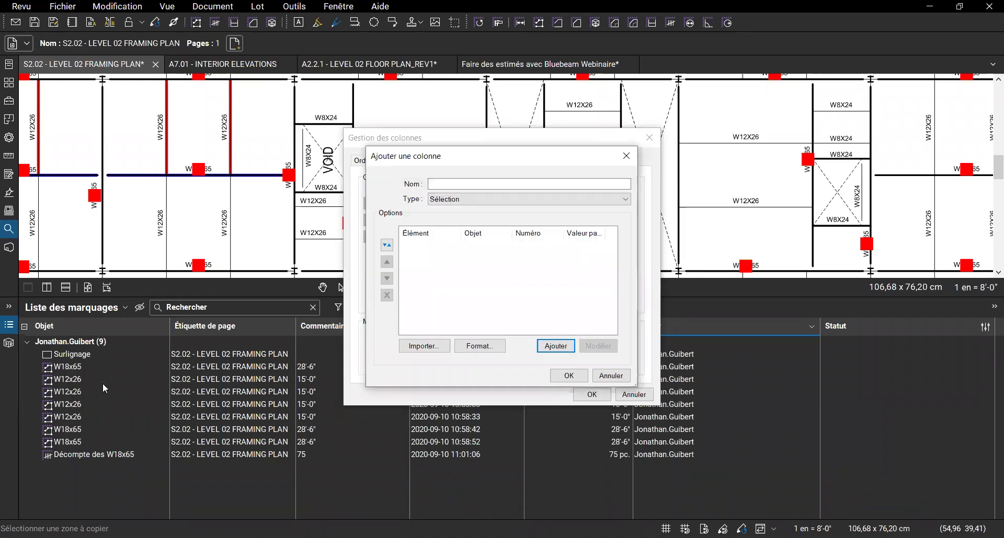
click(425, 349)
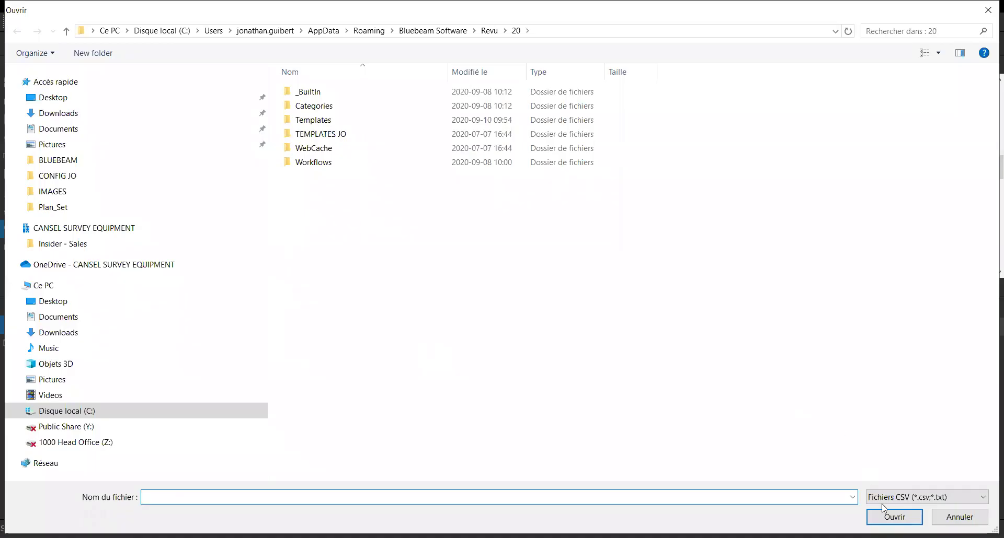
click(964, 518)
click(605, 377)
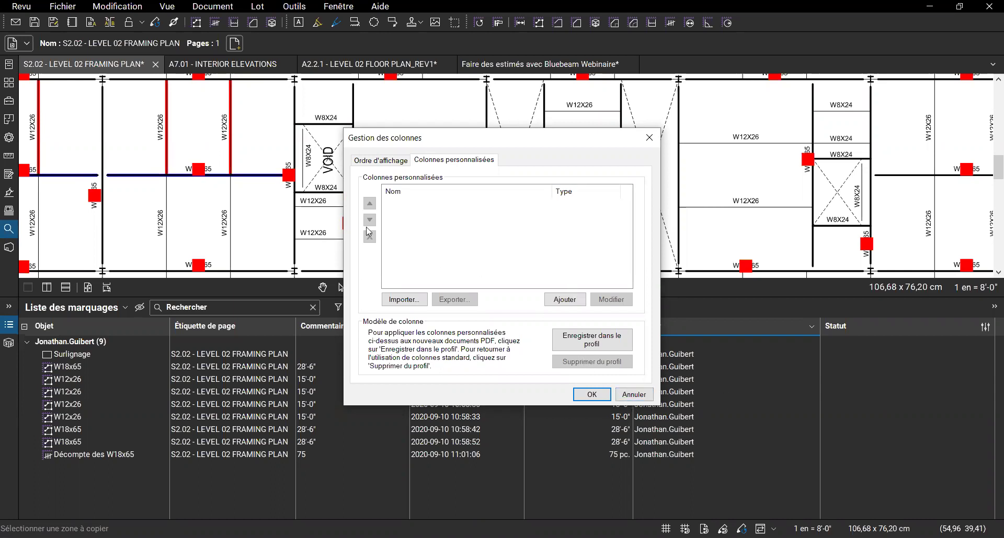
Start a new custom column of type Formule with the expression Mesure*2.
click(560, 302)
click(498, 200)
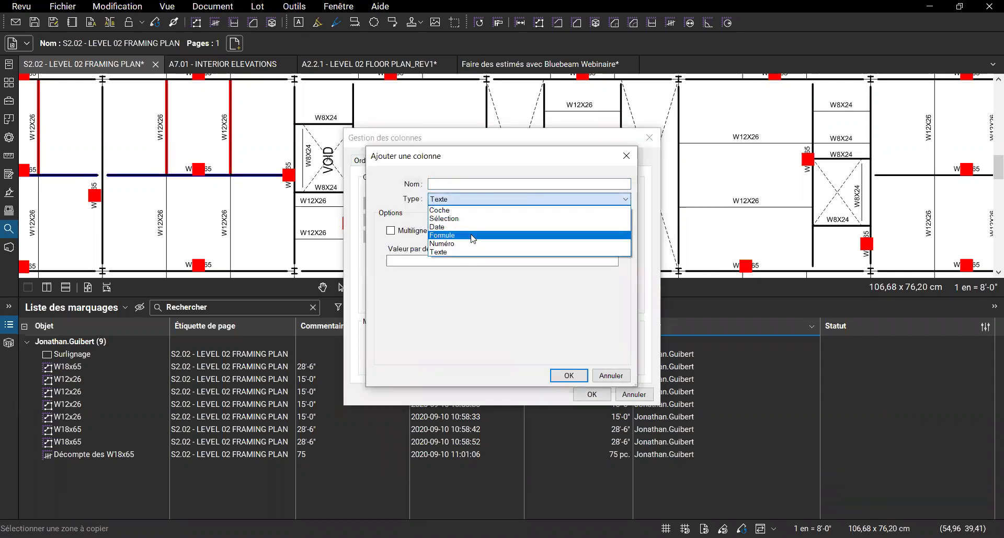
click(471, 234)
click(463, 240)
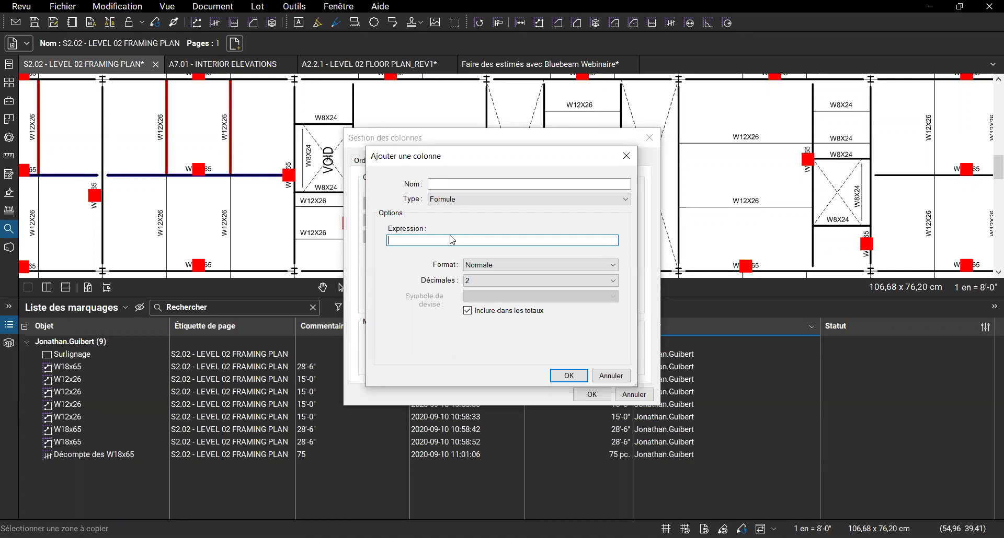
text(me)
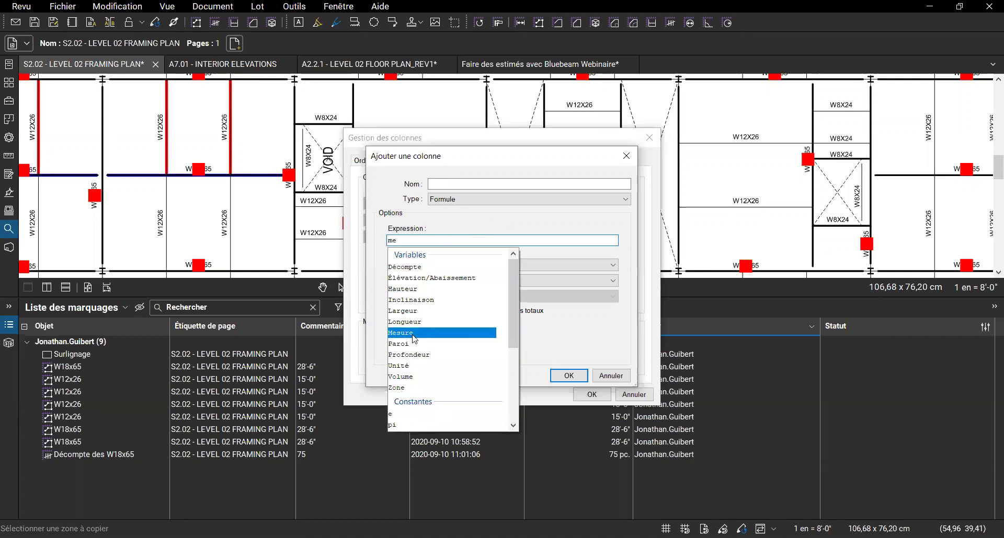
click(413, 336)
text(*)
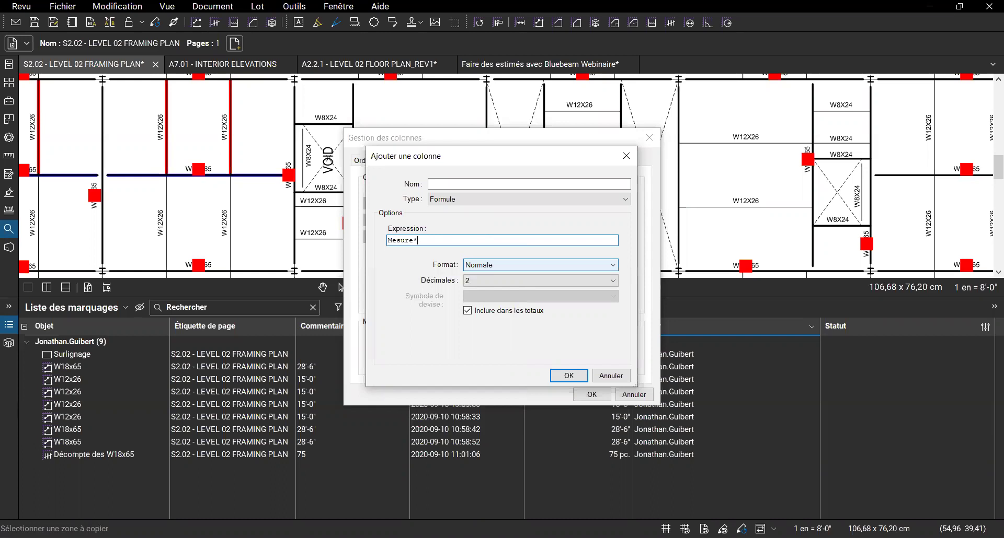
text(2)
Name the formula column "Exemple colonne formule", format it as Devise in Dollar ($), and apply it to the markups list.
click(491, 184)
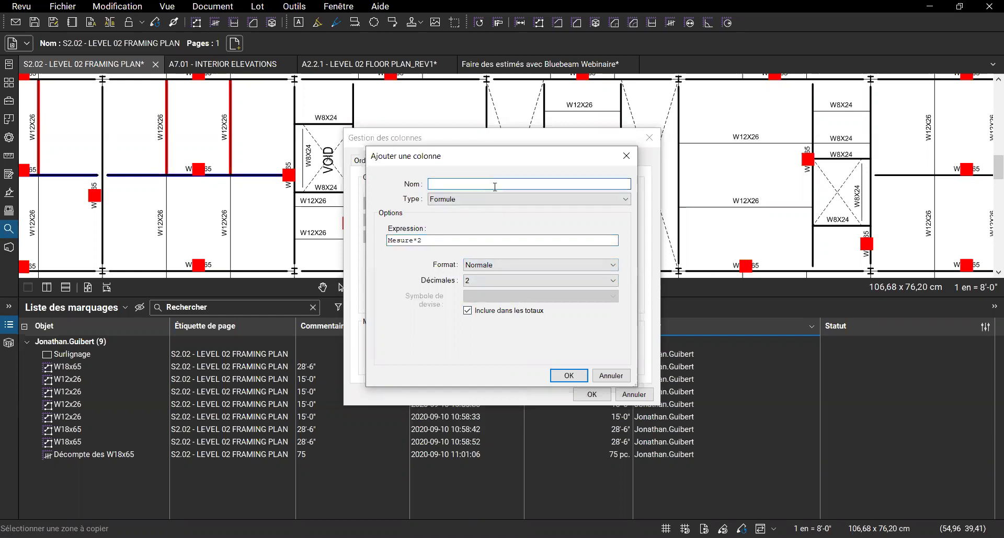
text(Exemple colonne formule)
click(497, 266)
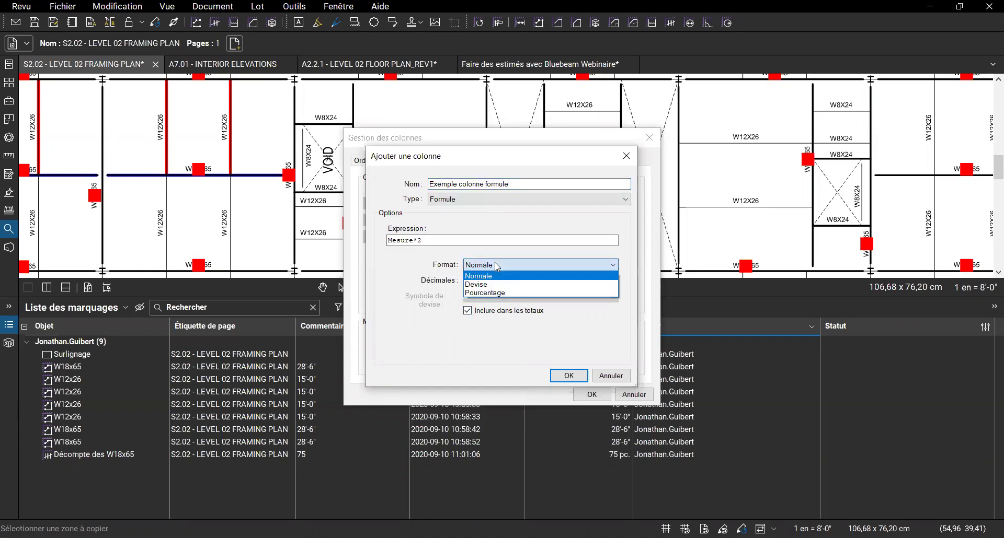
click(515, 285)
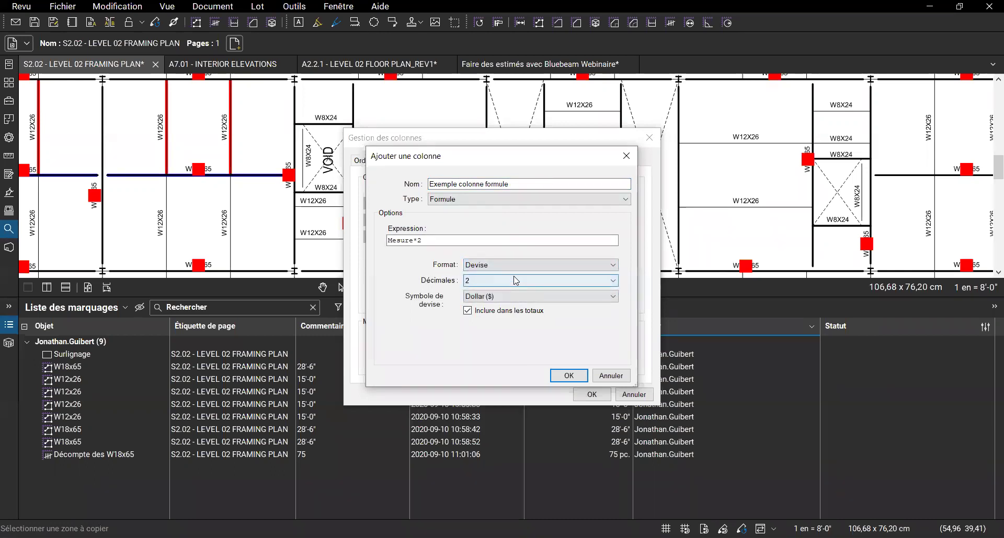
click(489, 296)
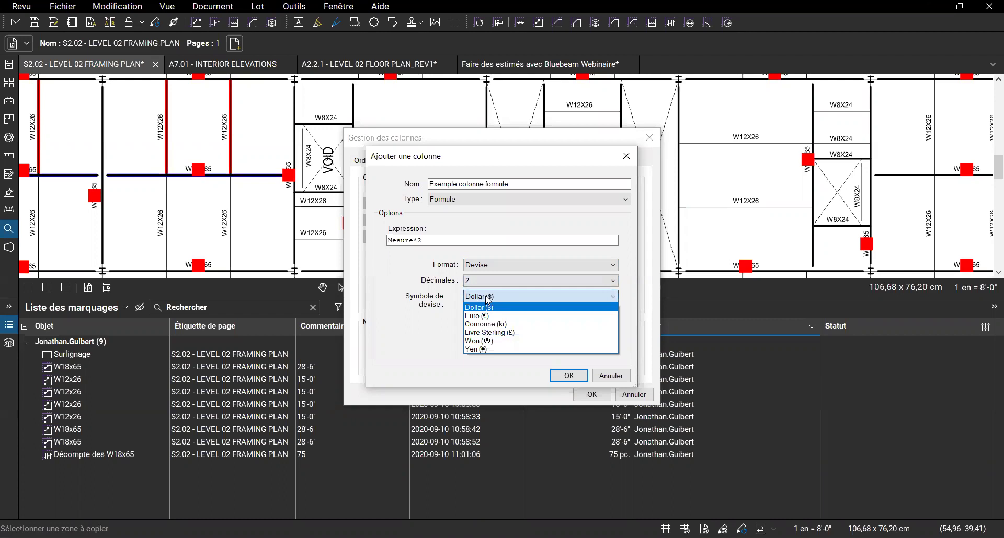
click(486, 297)
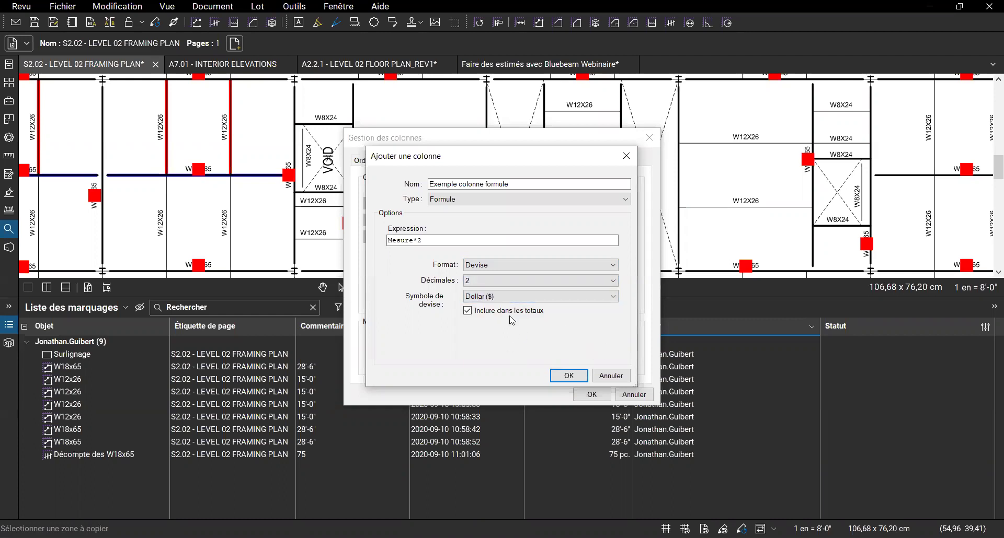
click(569, 376)
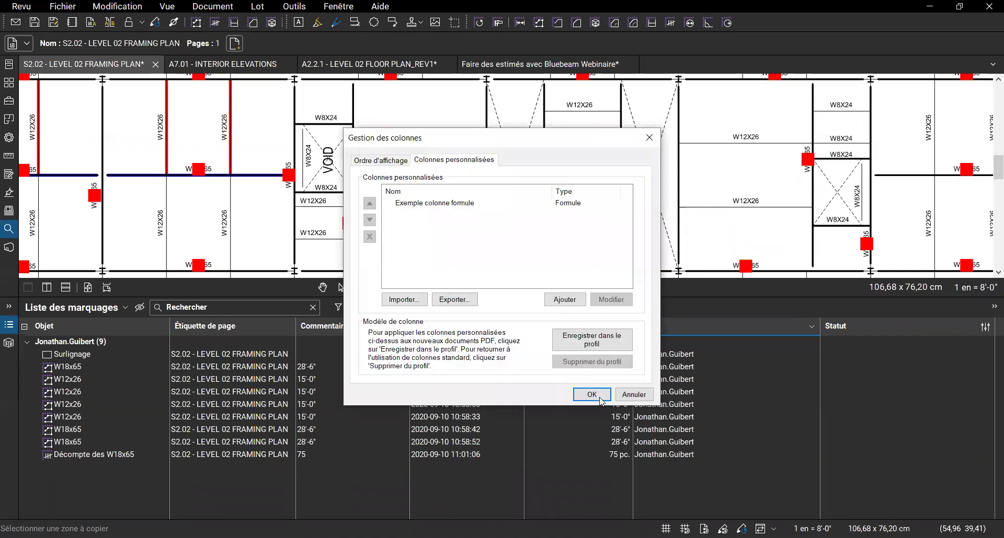
click(592, 395)
Move the new formula column between the Mesure and Auteur columns in the markups list.
drag(719, 516, 766, 516)
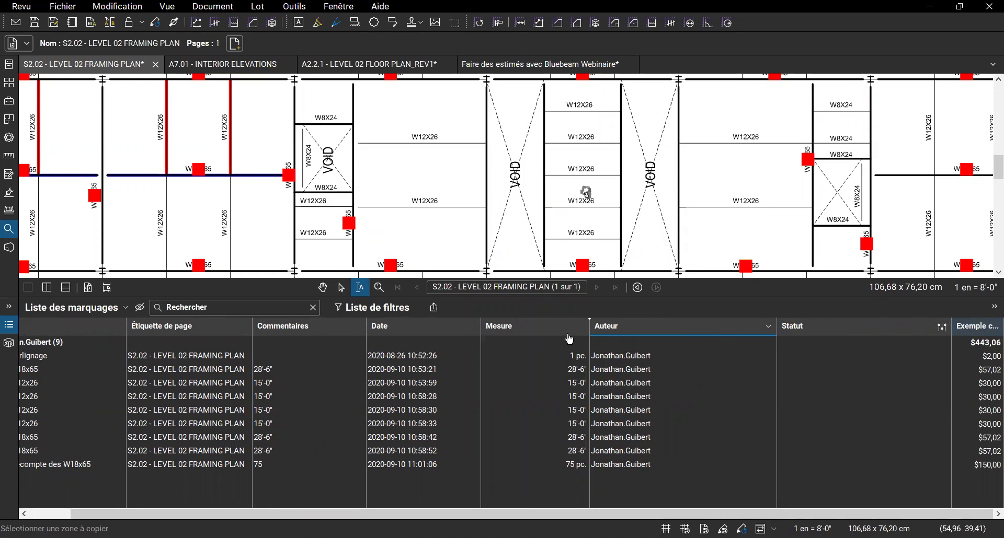
drag(570, 339, 571, 340)
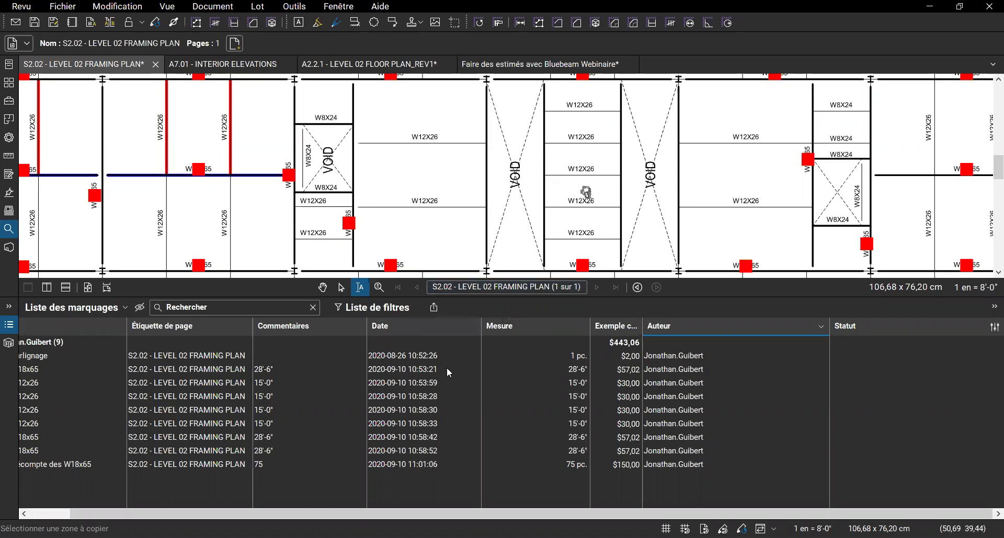
drag(405, 514, 366, 514)
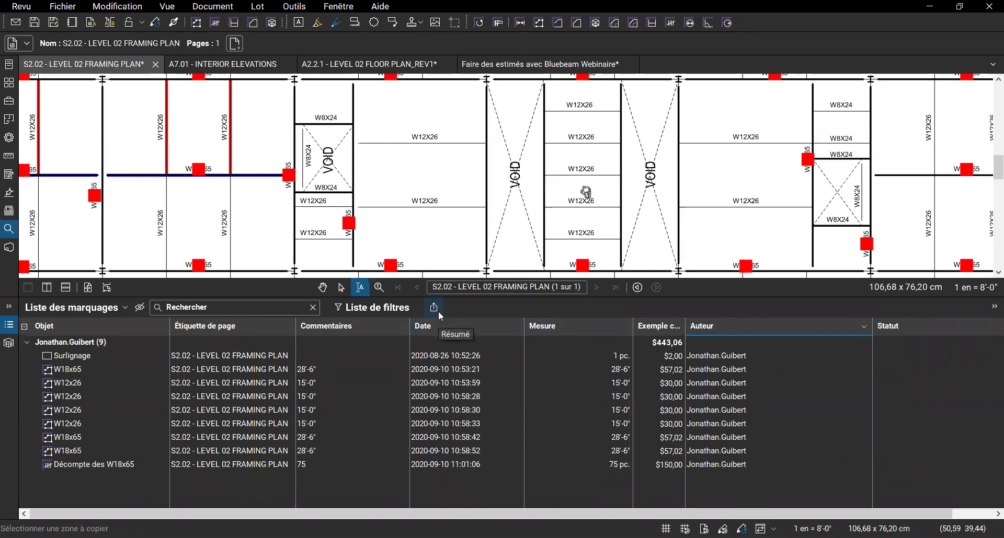
Save the current settings to the active Estimation profile.
click(22, 6)
mouse_move(110, 84)
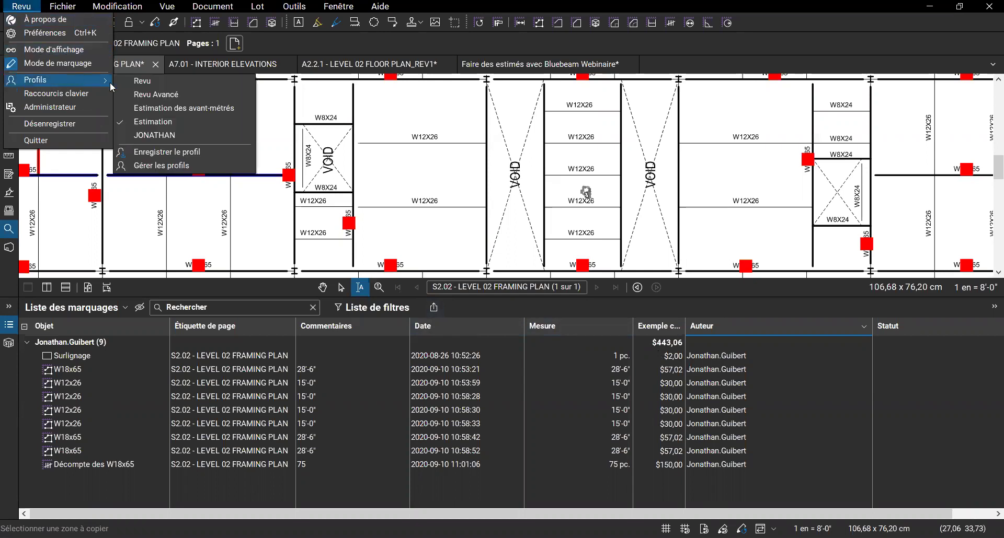
click(168, 153)
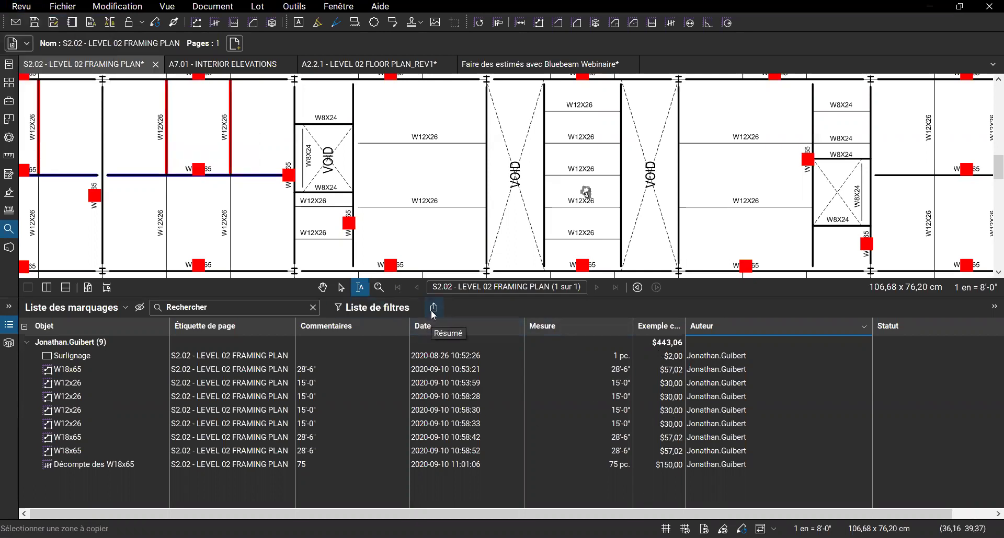
click(412, 312)
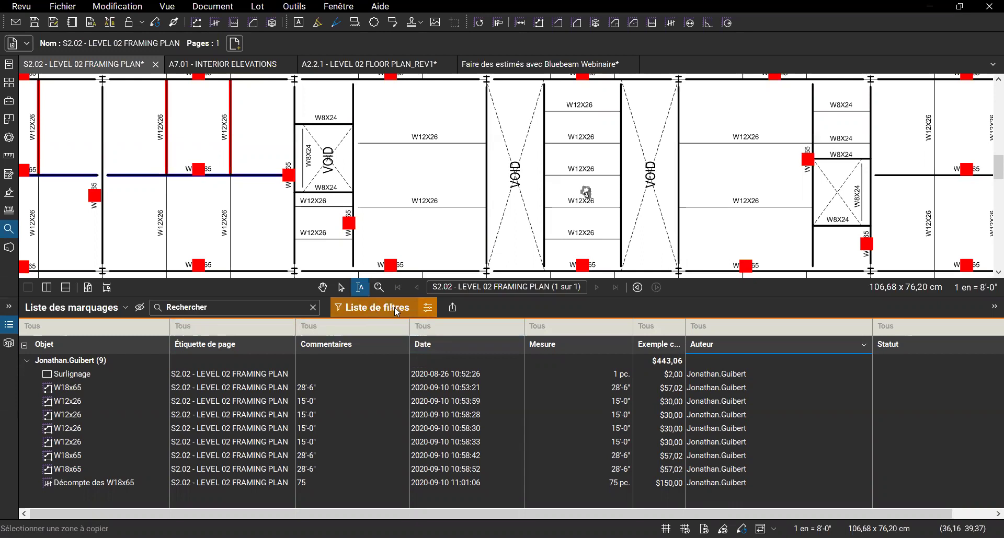
click(431, 308)
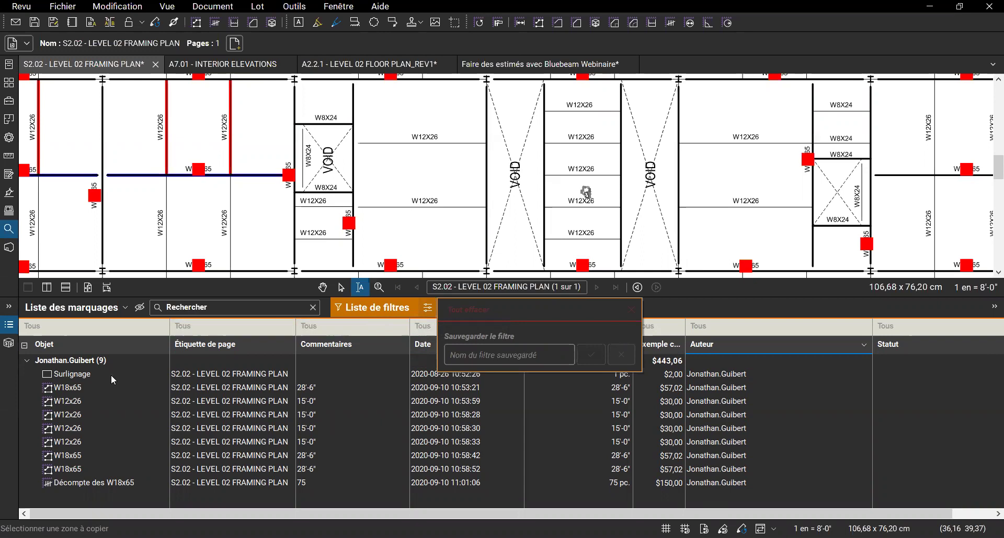
click(652, 290)
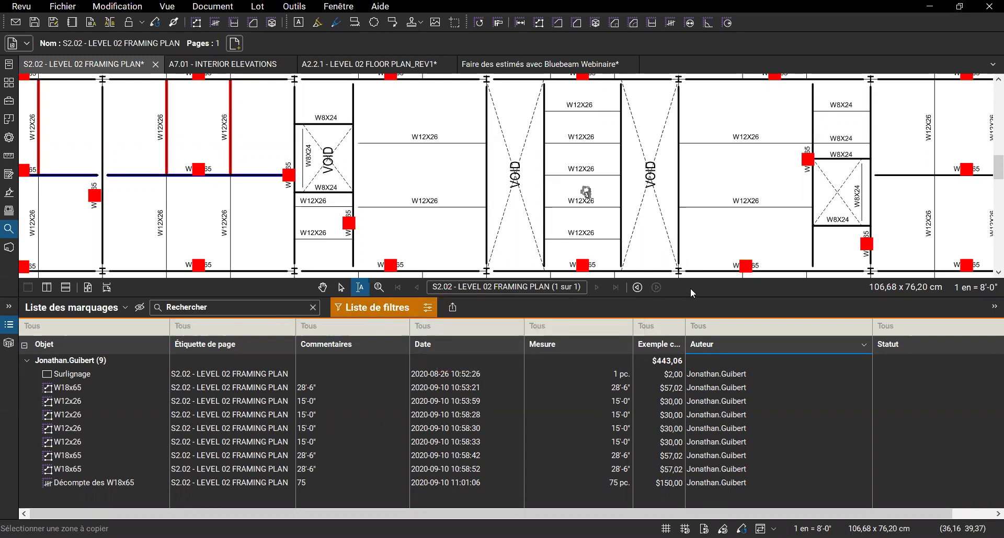
click(367, 307)
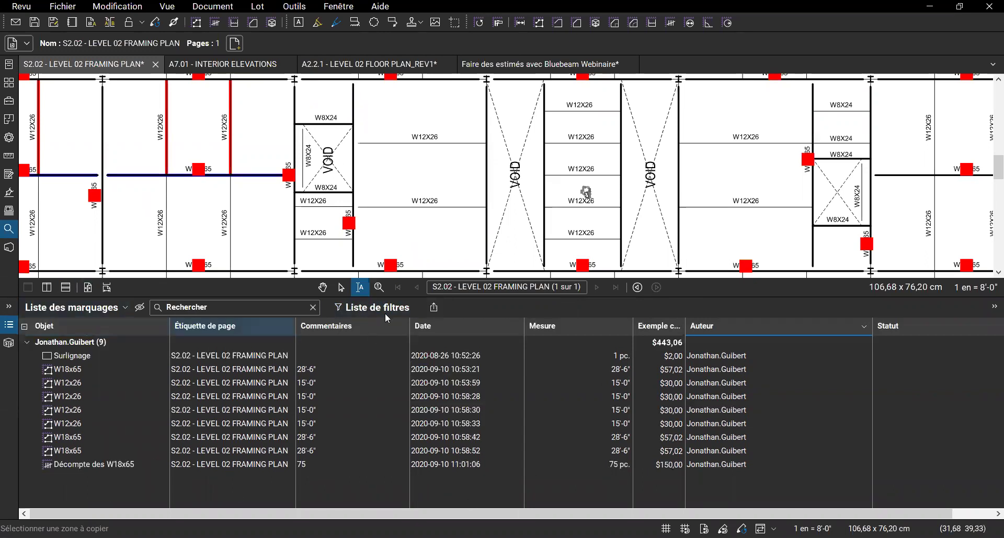
Turn on filtering in the markups list and filter the Objet column to W12x26.
click(354, 312)
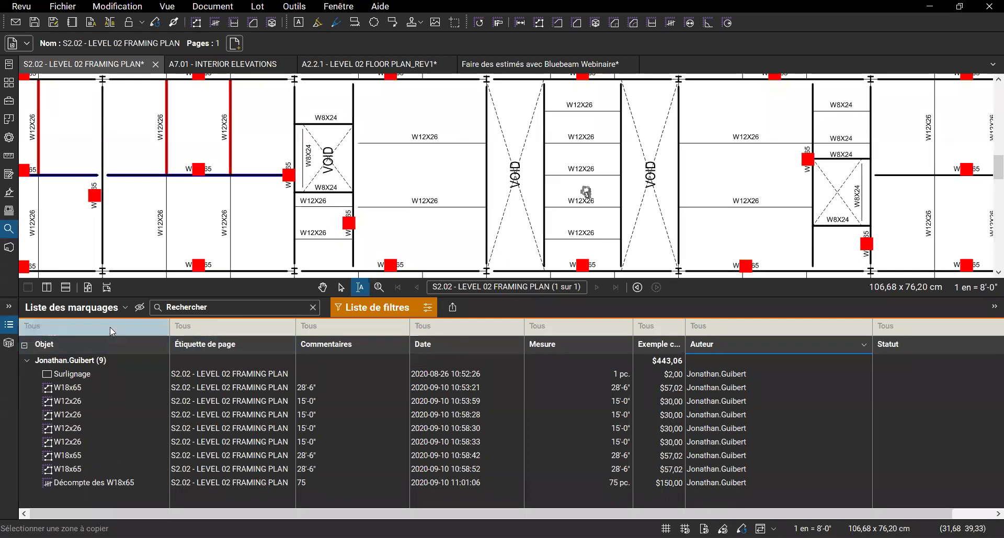
click(125, 324)
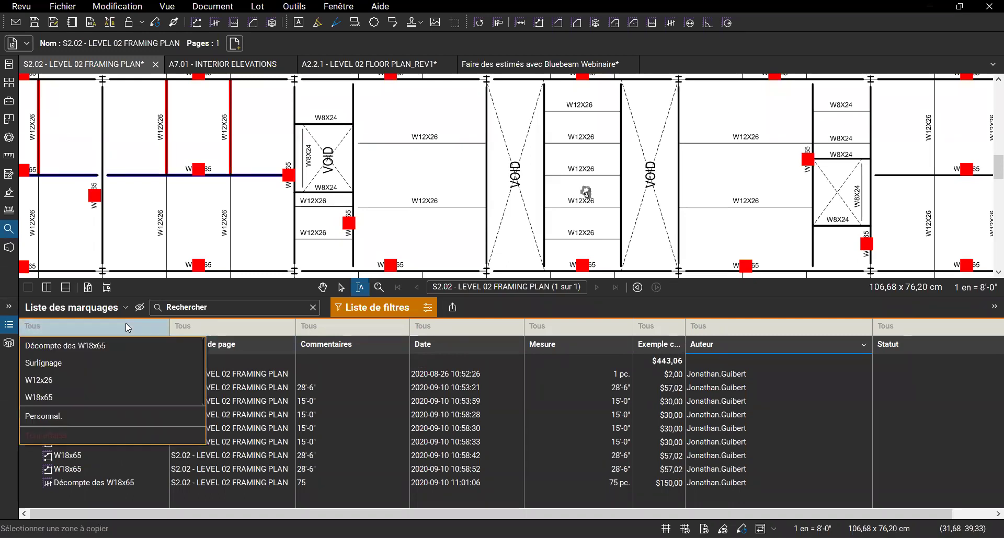
click(35, 382)
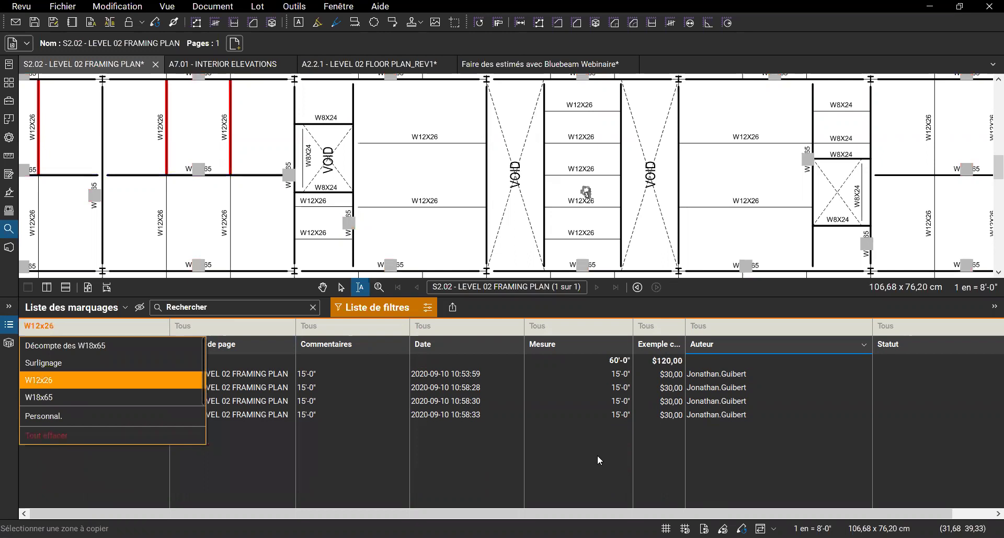
click(279, 475)
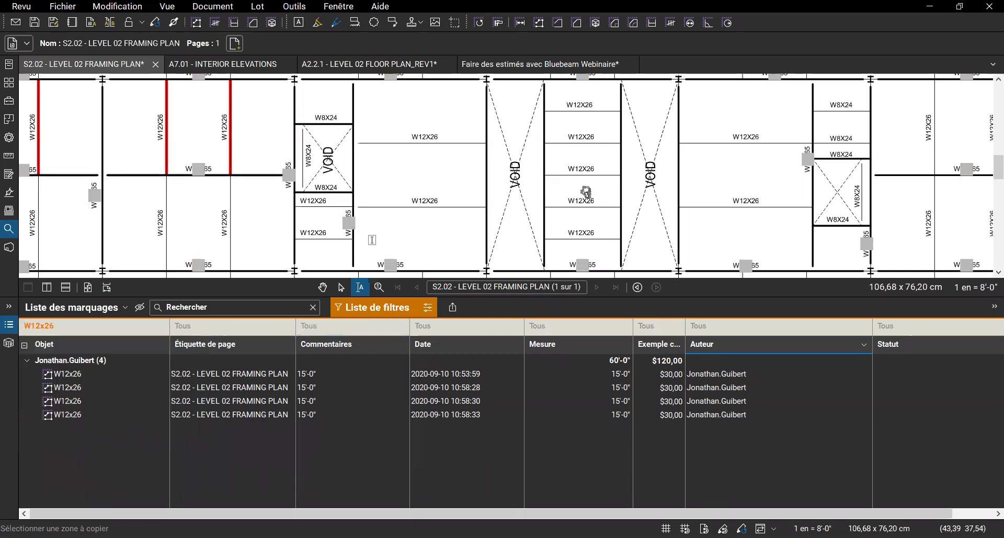
Turn off filtering in the markups list.
scroll(372, 240, down, 4)
scroll(340, 122, up, 5)
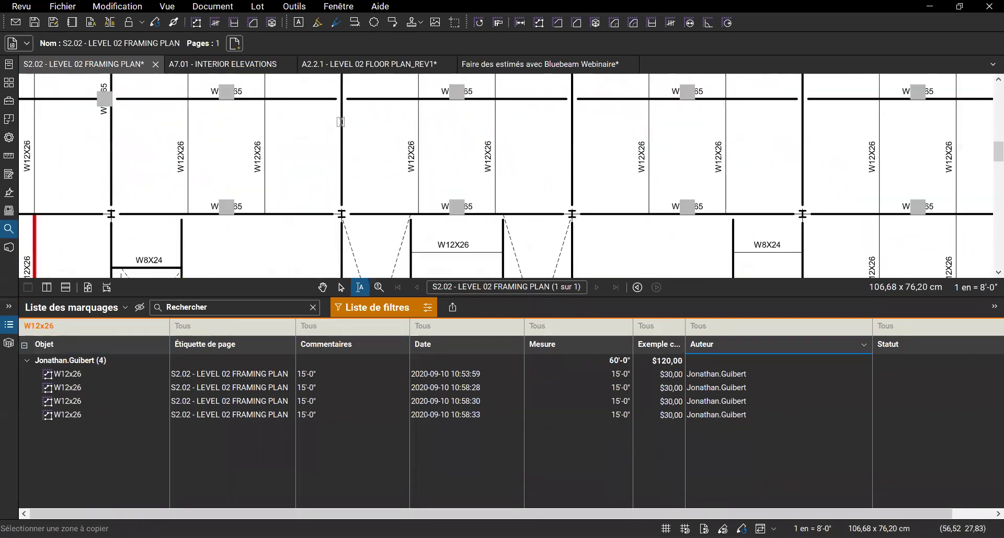
scroll(329, 241, down, 3)
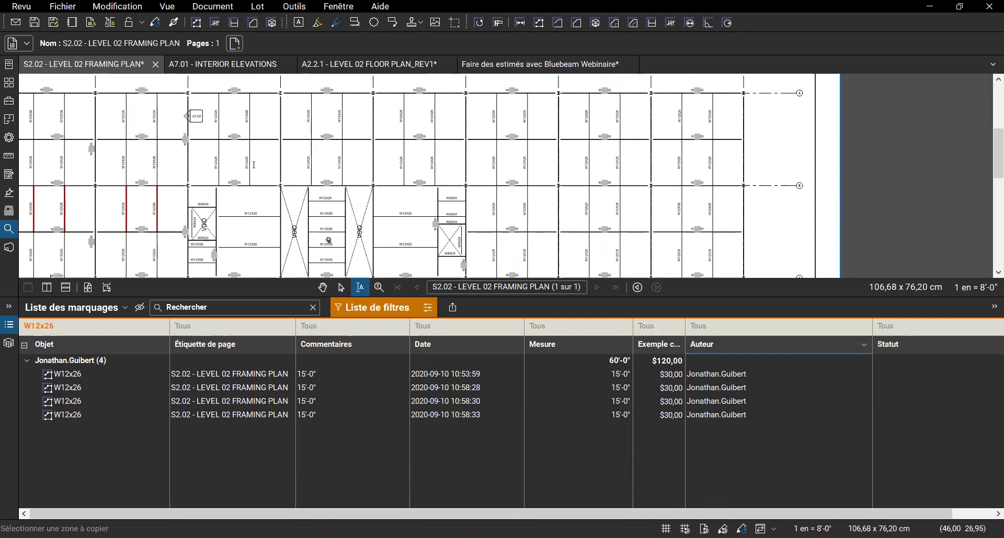
click(373, 307)
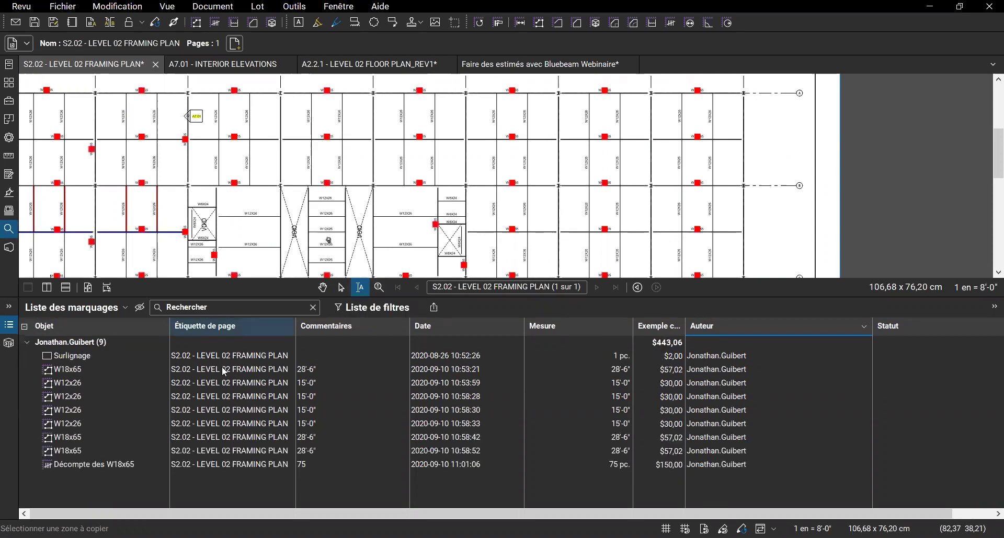
Start a CSV markups summary and set its output to include Marquages et totaux.
click(433, 308)
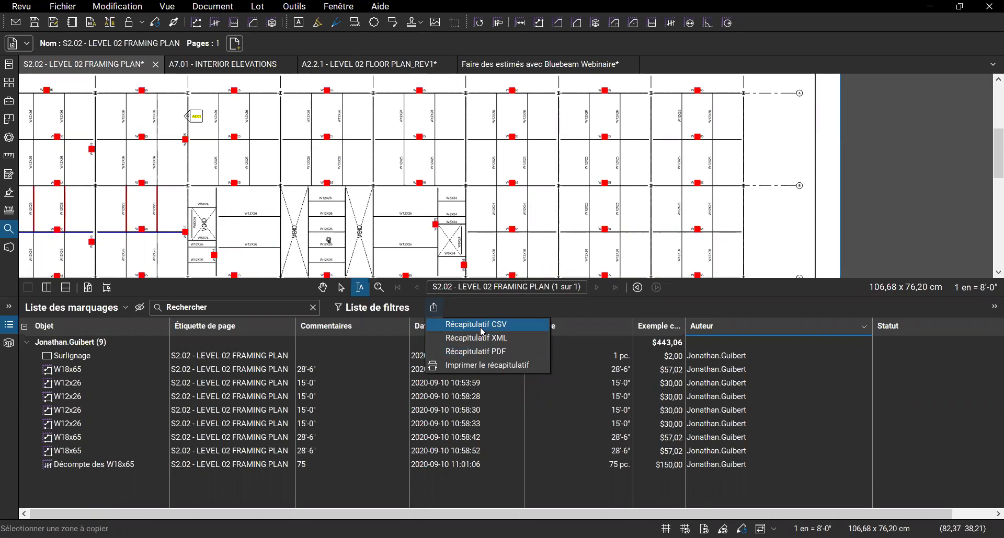
click(482, 331)
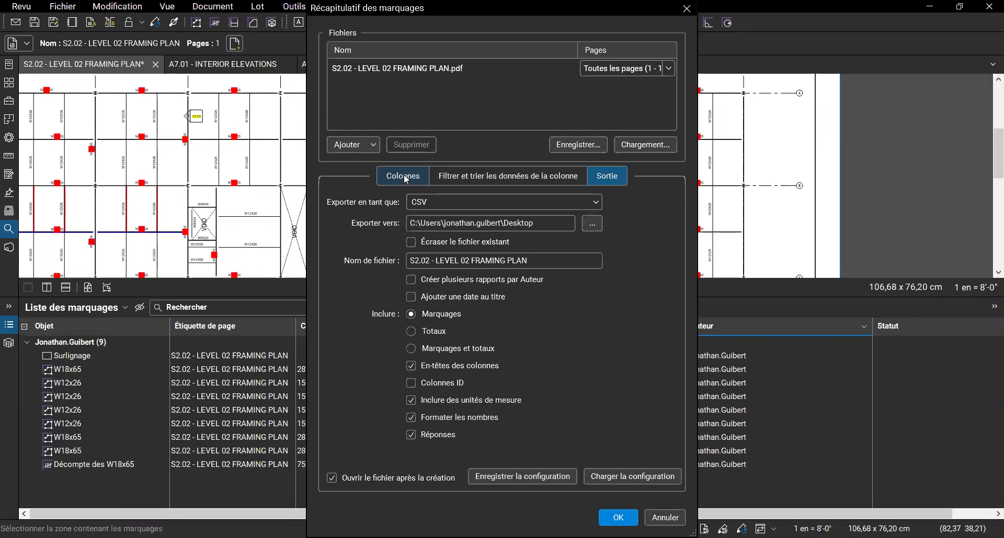
click(452, 181)
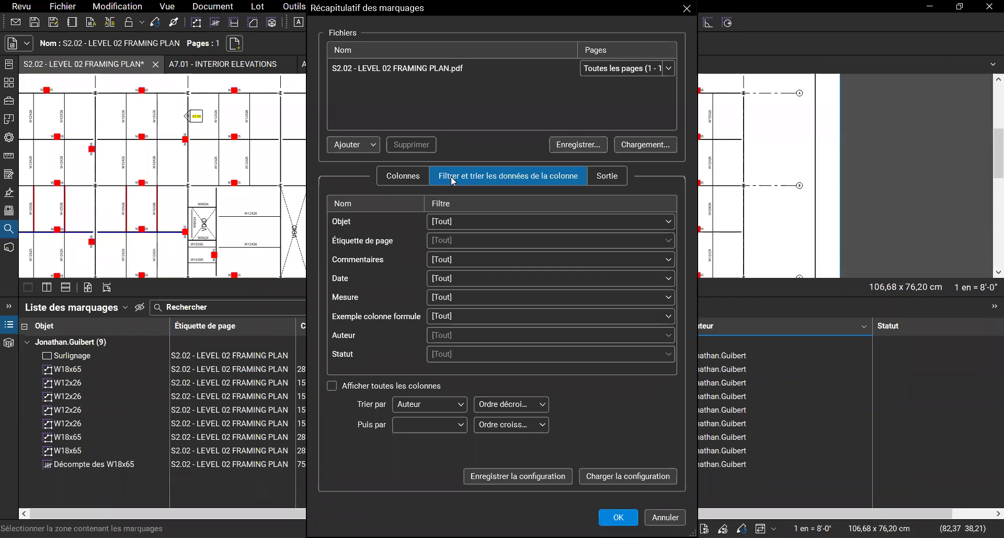
click(606, 176)
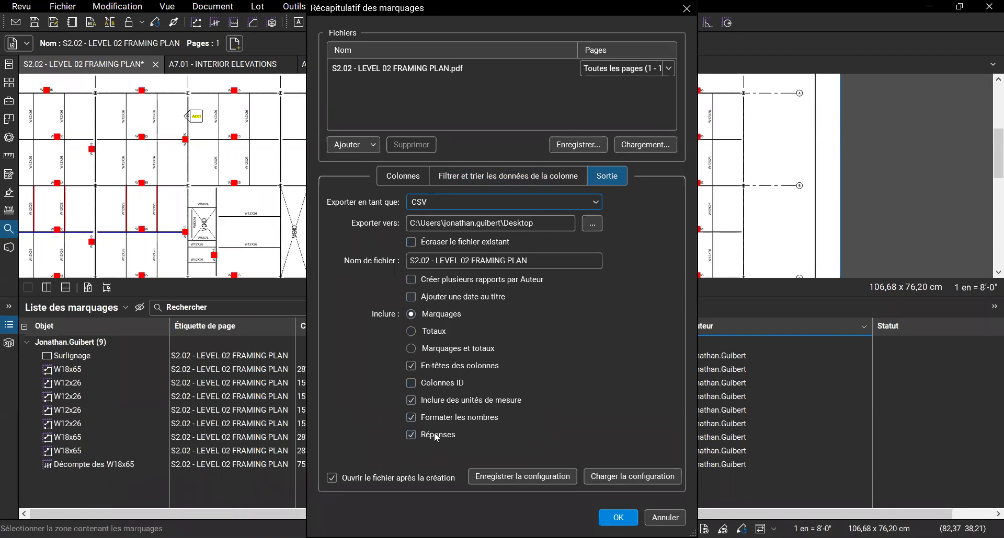
click(405, 348)
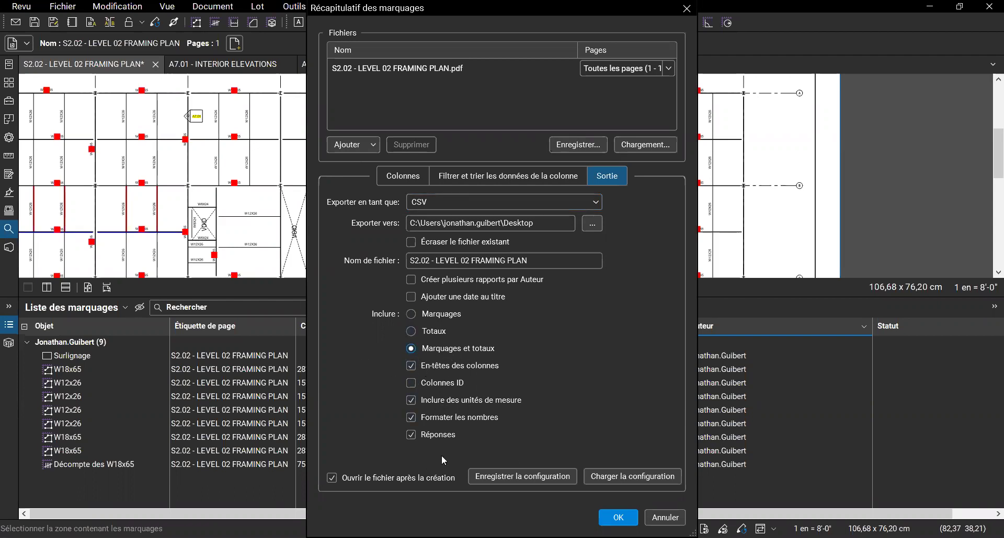
Exclude Surlignage from the Objet filter of the markups summary.
click(481, 180)
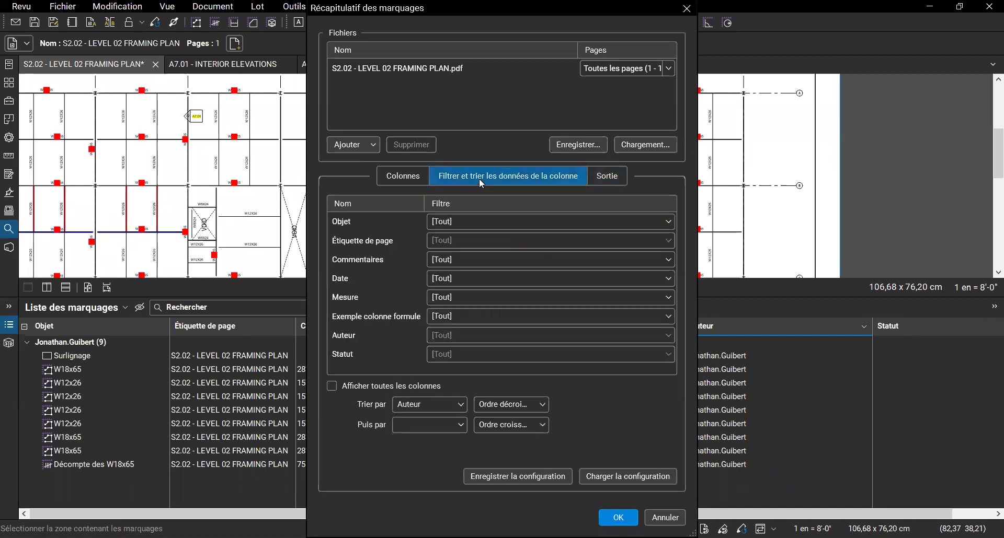
click(472, 220)
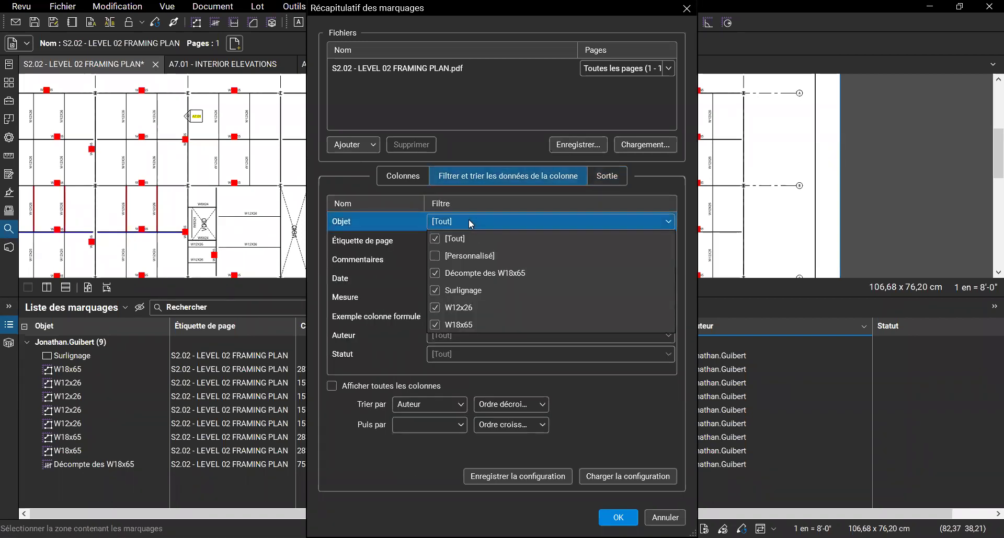
click(433, 294)
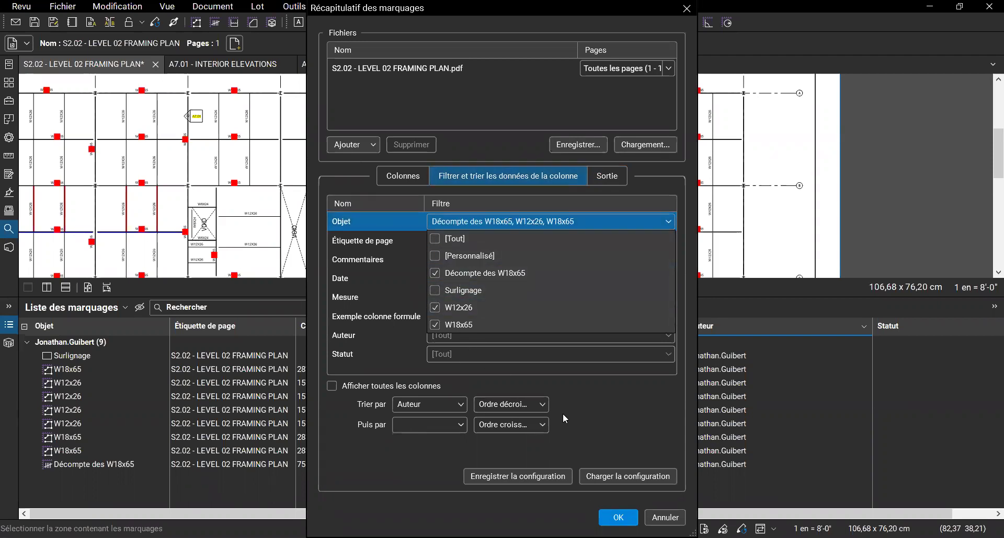
click(513, 368)
Remove the Statut, Date, Commentaires and Étiquette de page columns from the summary and generate the CSV file.
click(396, 177)
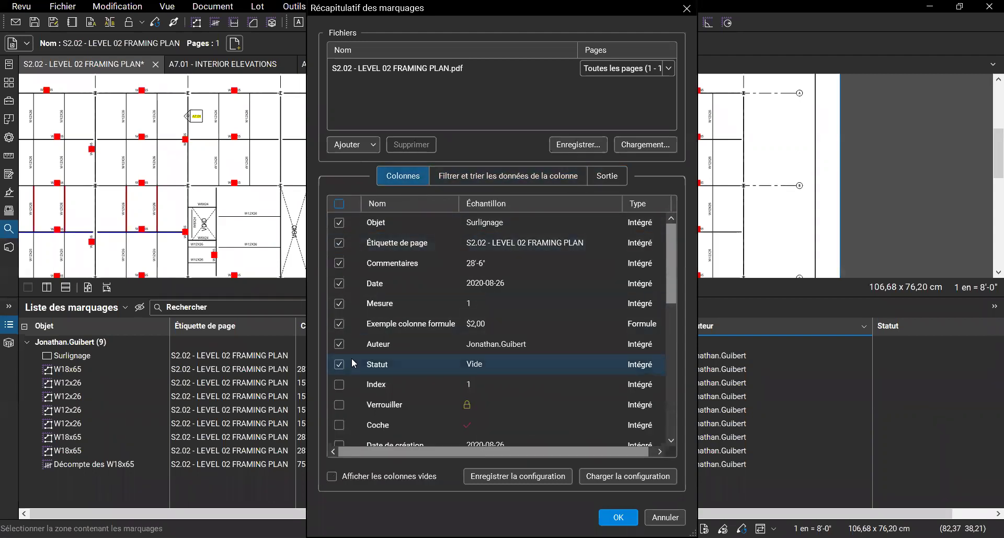
click(338, 365)
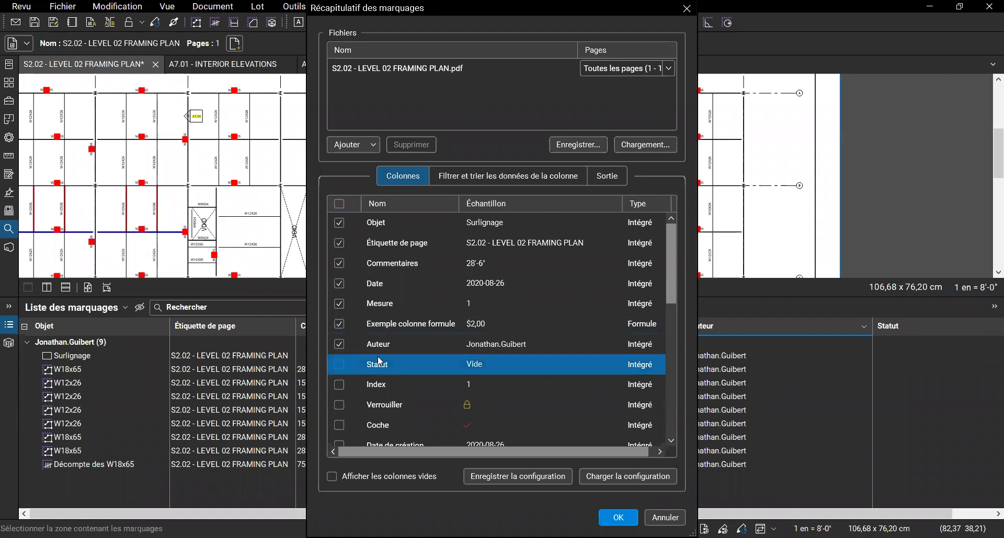
scroll(356, 359, down, 2)
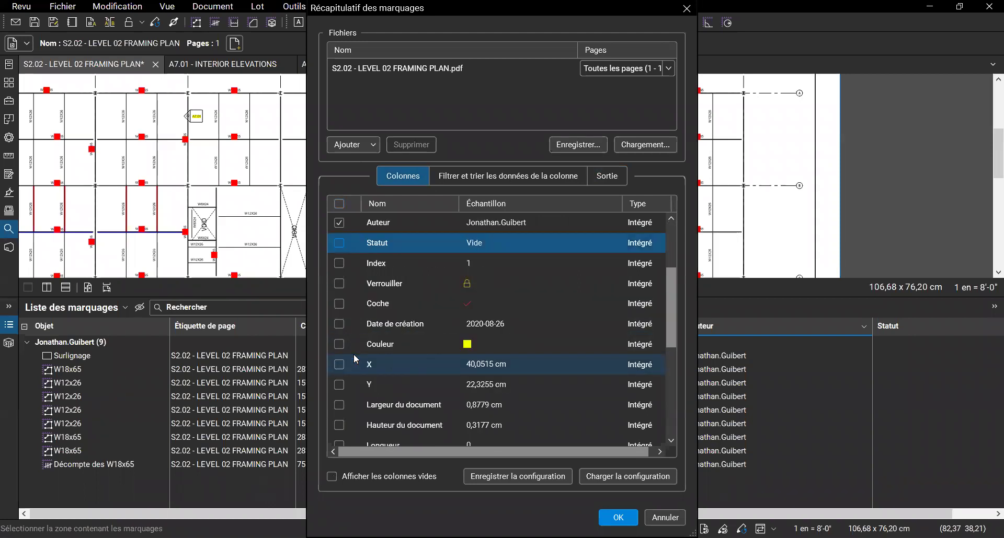
scroll(355, 359, down, 3)
scroll(356, 359, up, 5)
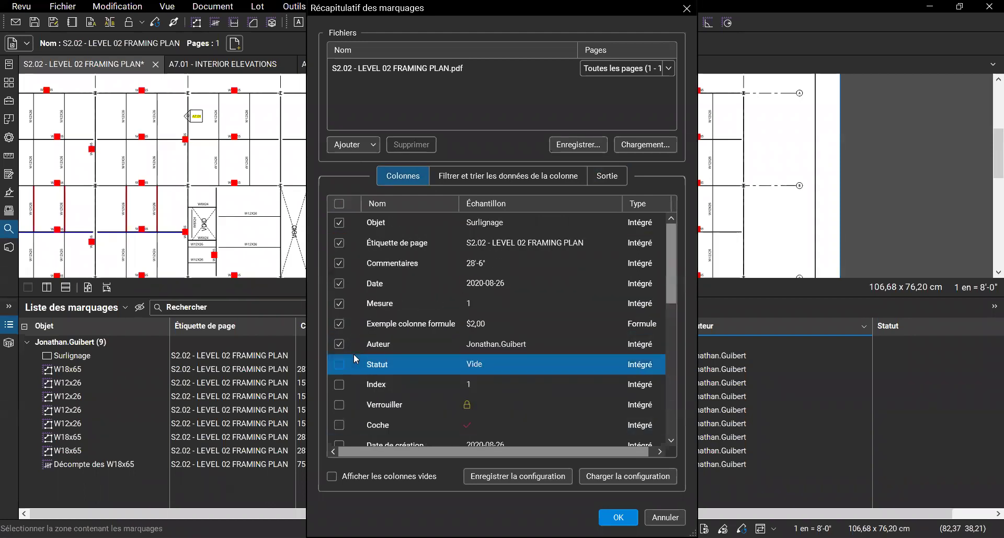
click(339, 283)
click(338, 264)
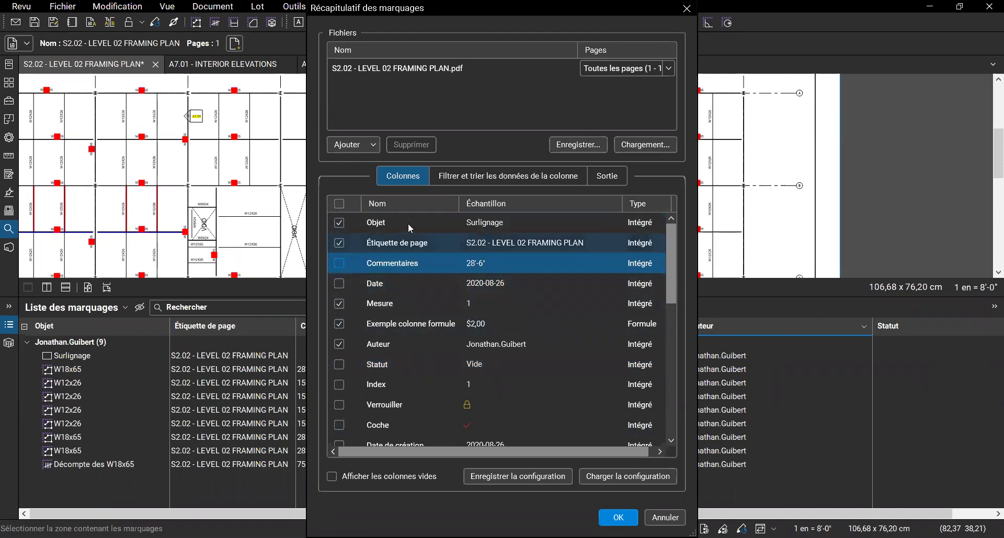
click(338, 244)
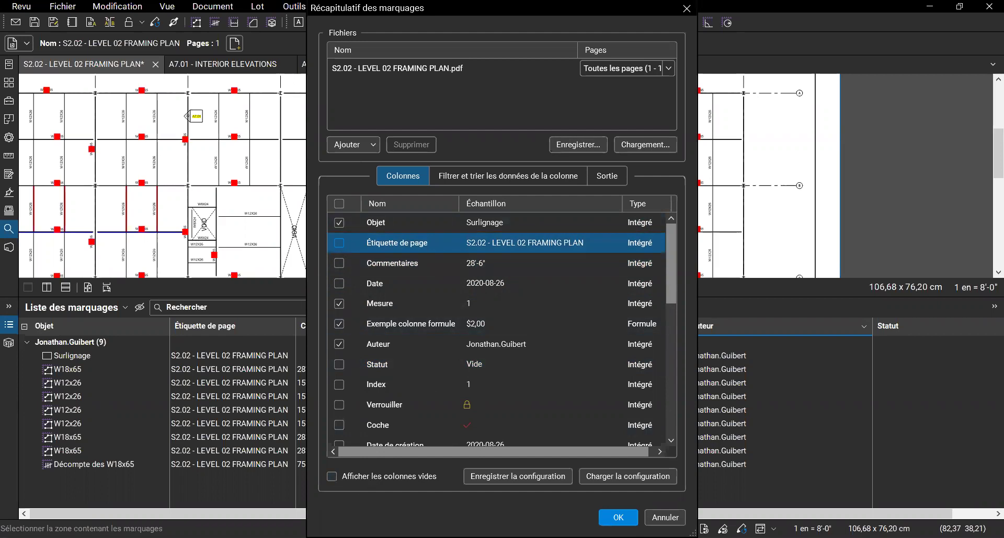
click(618, 518)
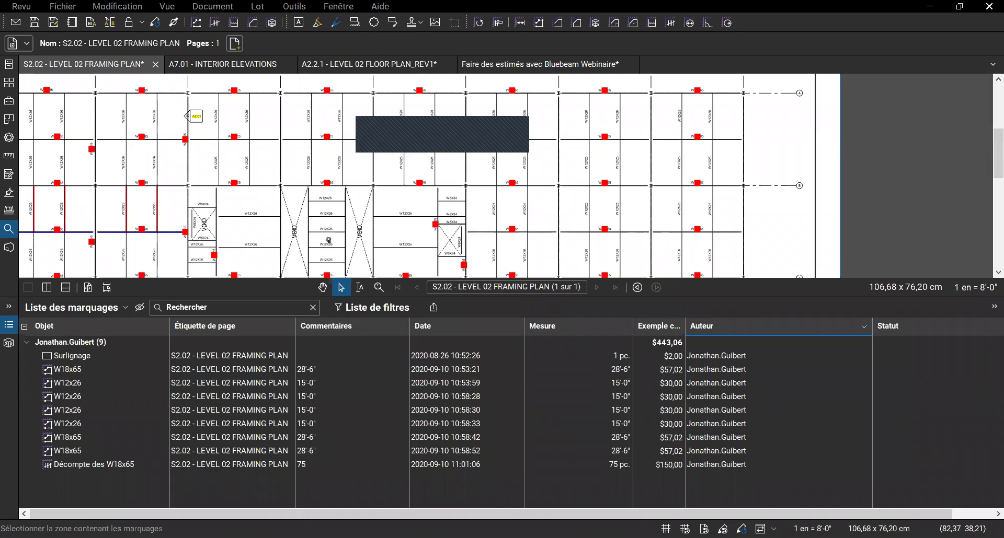
right_click(355, 162)
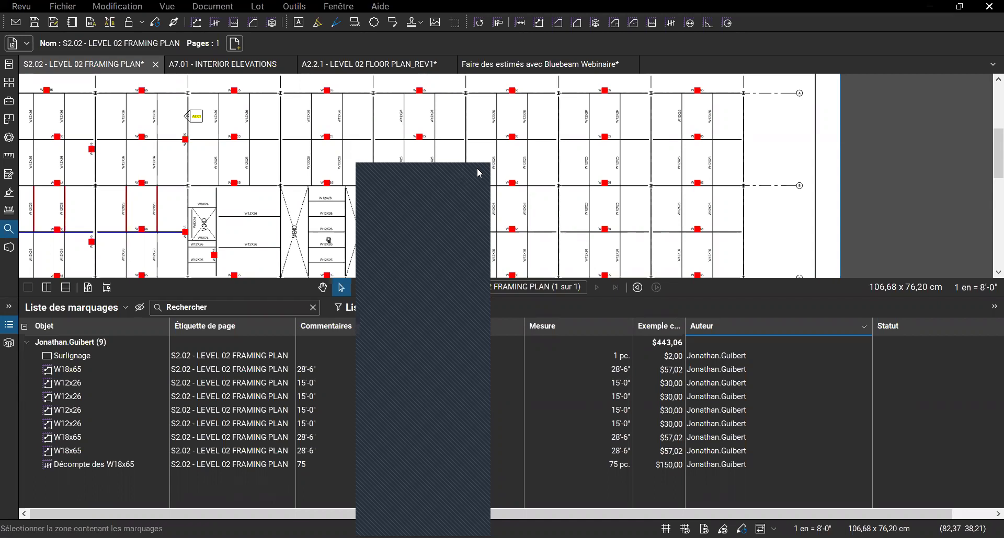
click(328, 240)
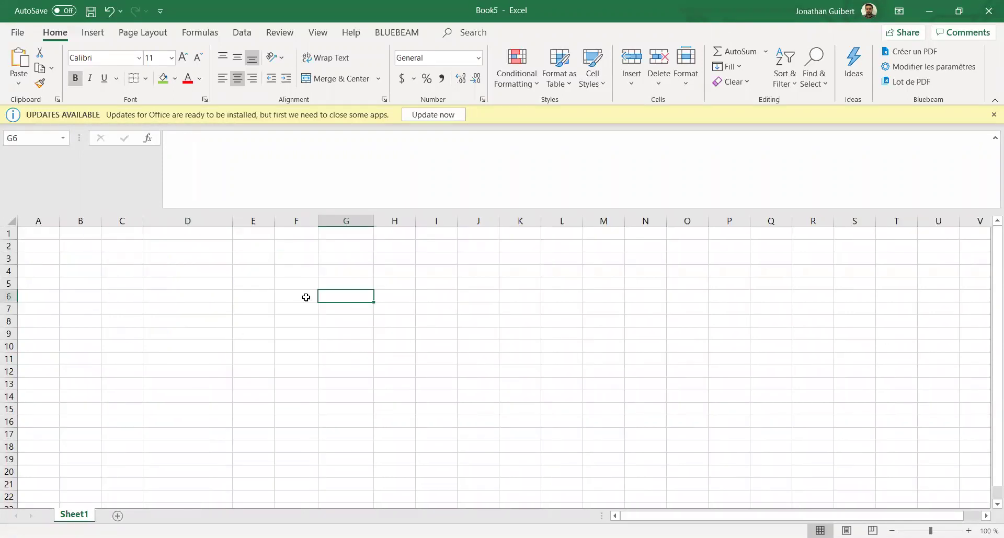
right_click(328, 280)
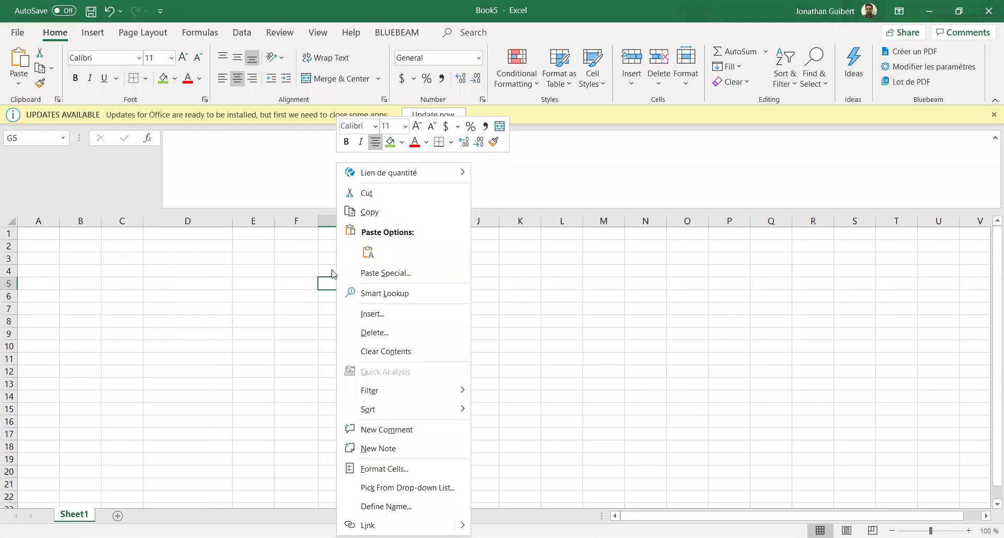
mouse_move(374, 173)
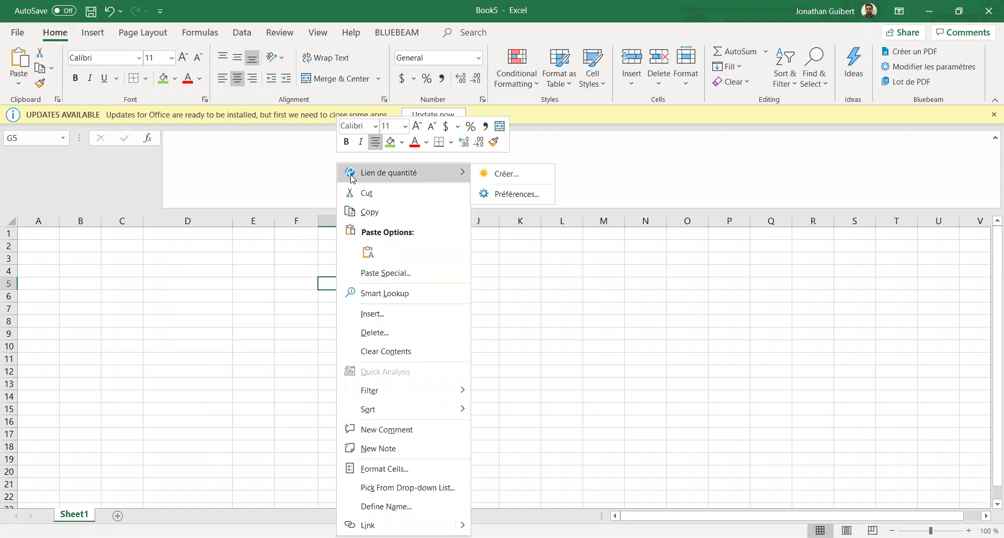
click(493, 174)
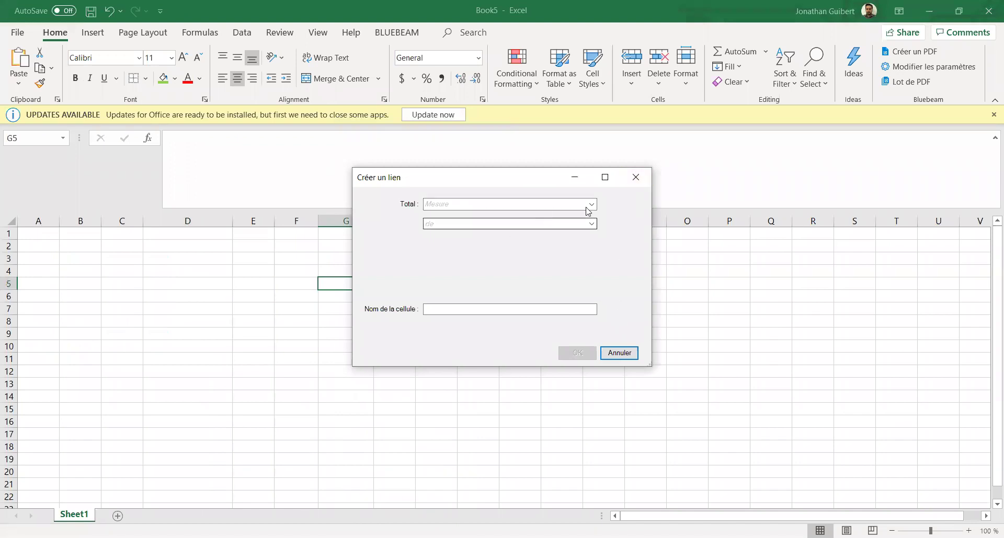
click(613, 356)
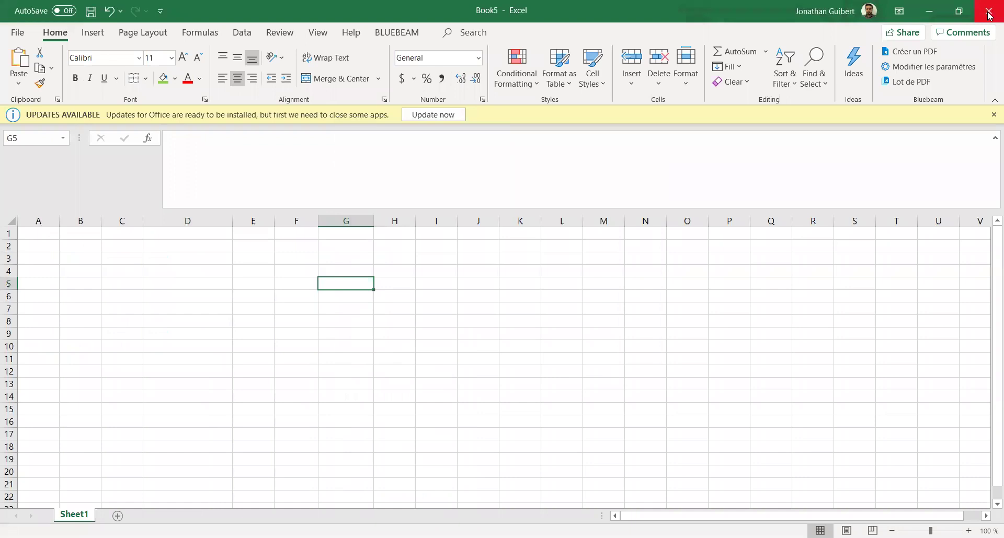
click(987, 12)
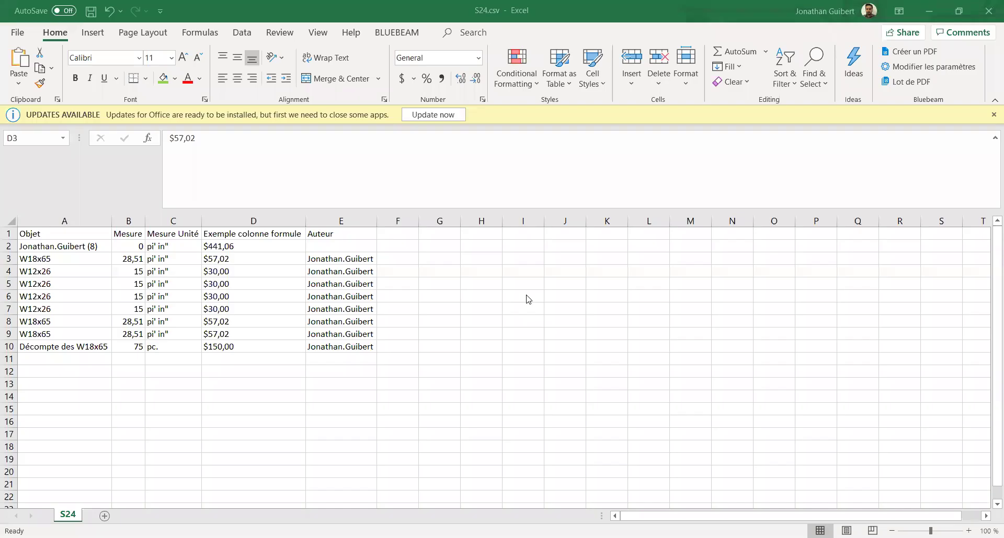
Start a Bluebeam quantity link in cell J5 of the S24.csv workbook and choose to add associated files.
click(525, 285)
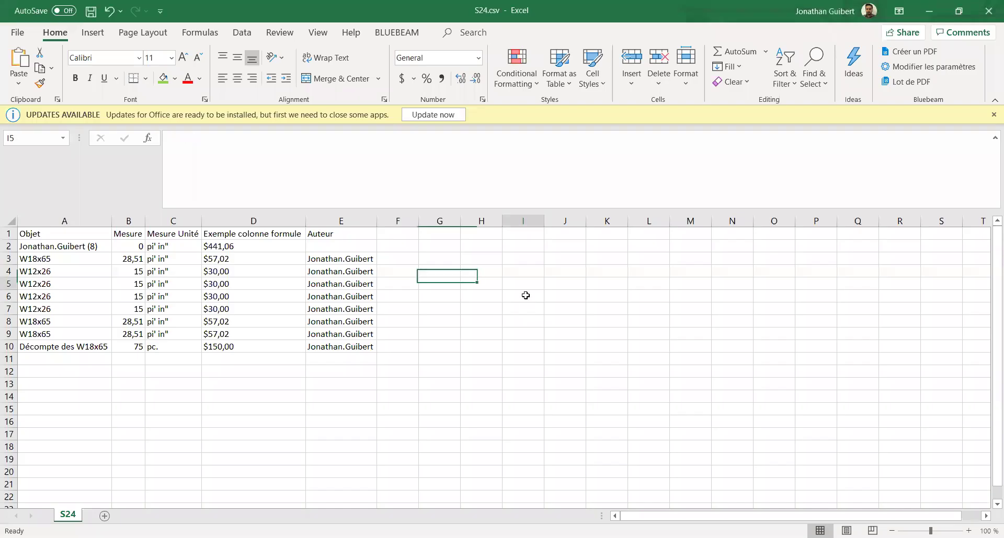
click(558, 282)
right_click(558, 282)
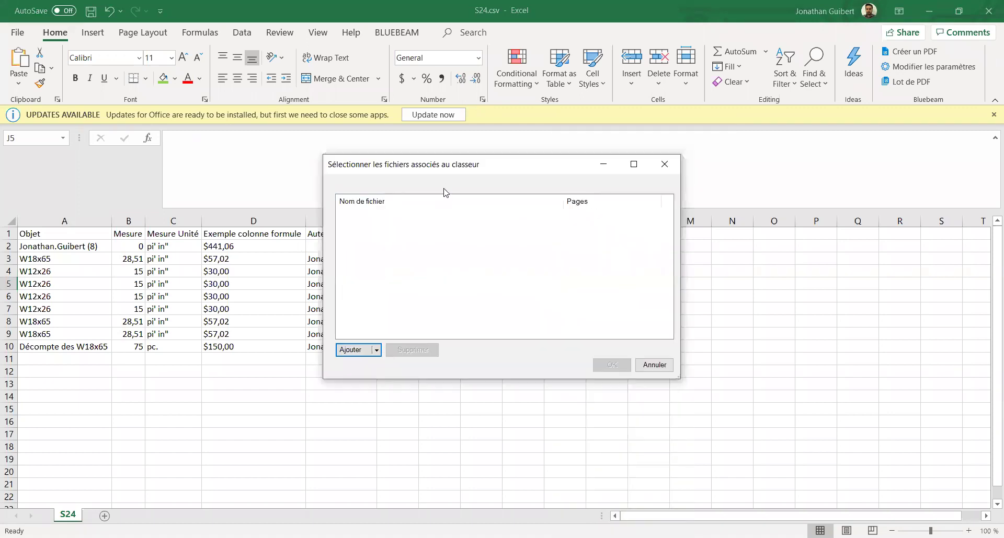
click(375, 350)
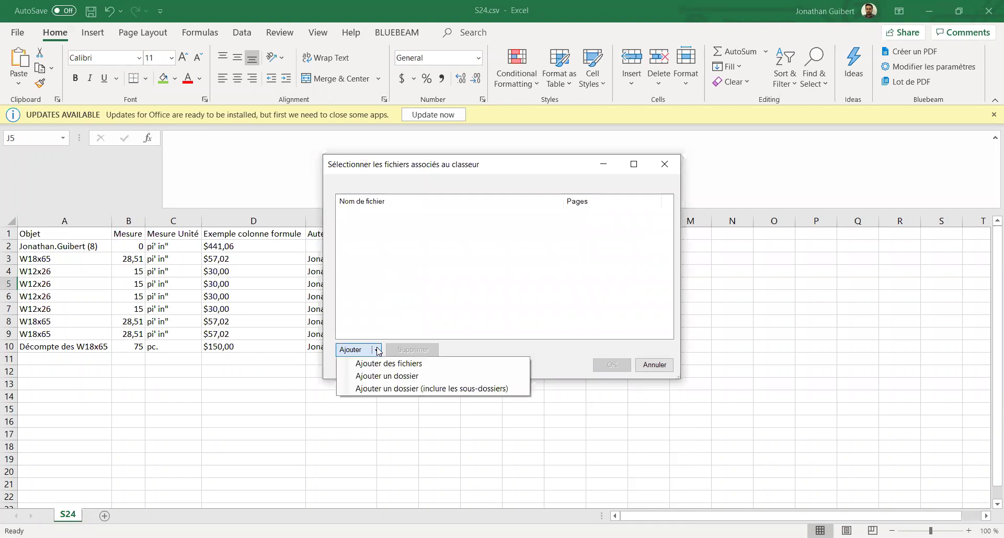
click(385, 364)
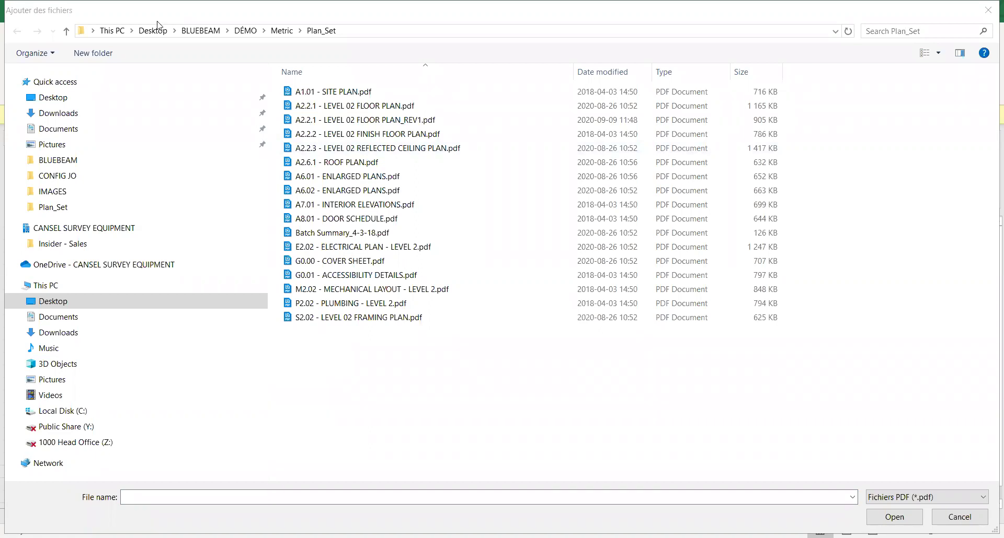
Associate A2.2.1 - LEVEL 02 FLOOR PLAN_REV1.pdf from the desktop folder WEBINAIRE DU 10 SEPTEMBRE with the workbook.
click(209, 33)
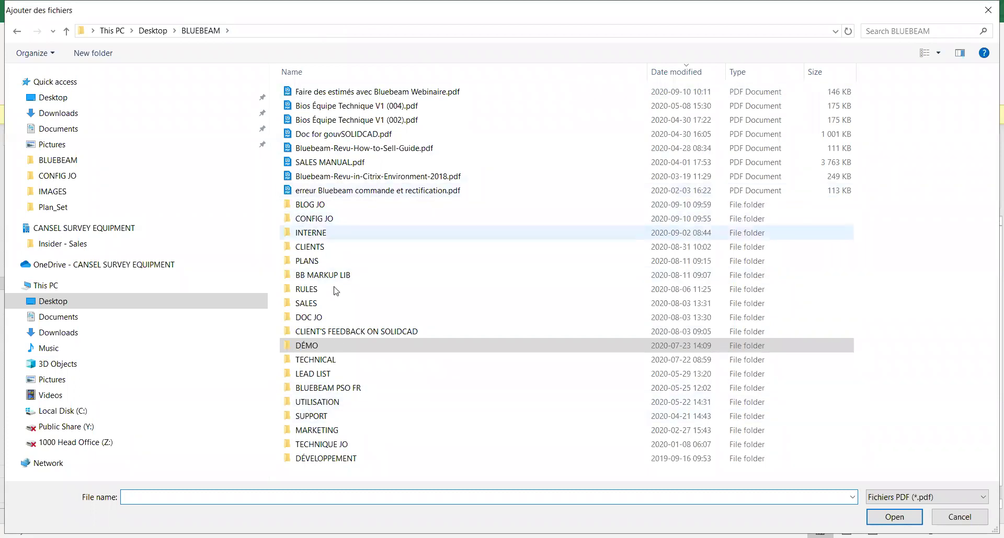
click(308, 459)
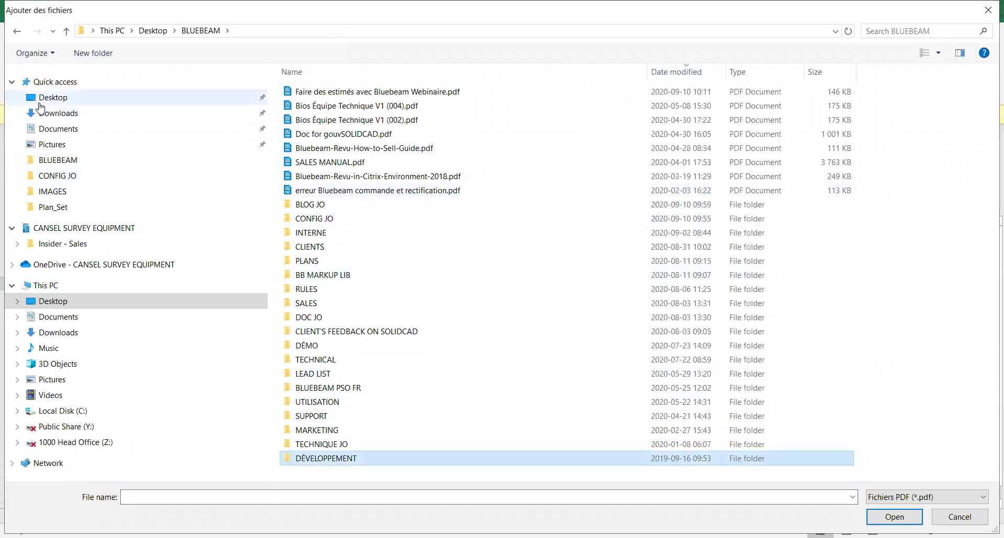
click(224, 307)
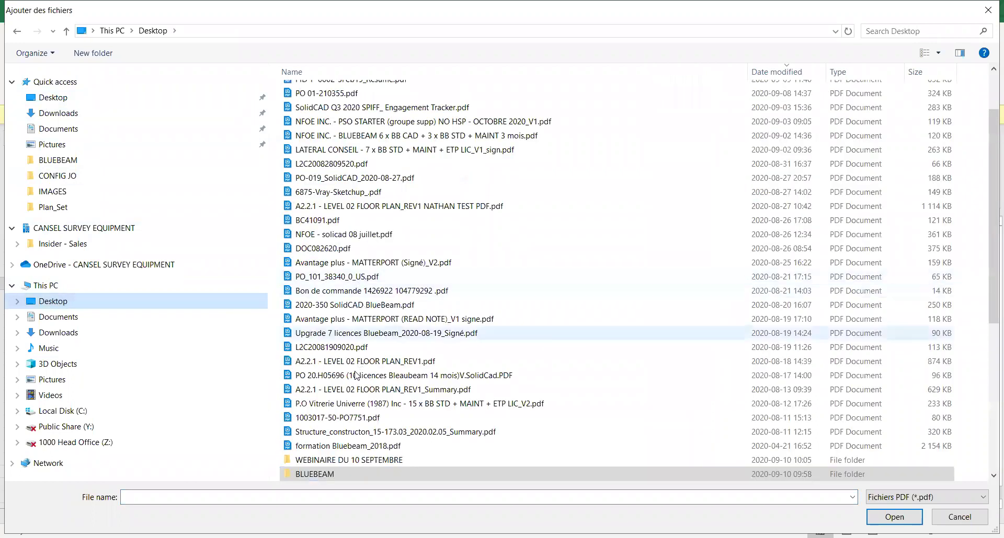
scroll(336, 253, down, 3)
double_click(336, 250)
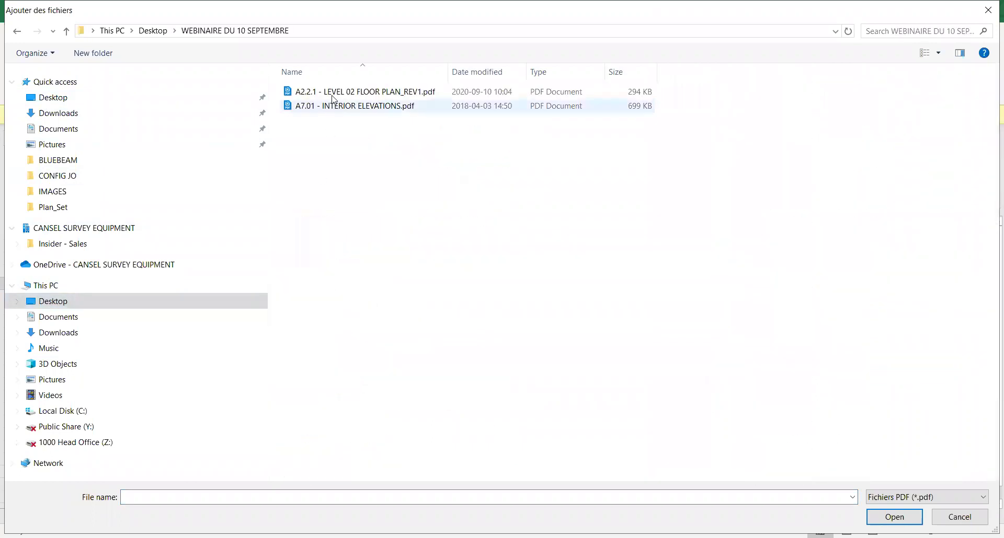
click(363, 93)
double_click(363, 94)
click(614, 365)
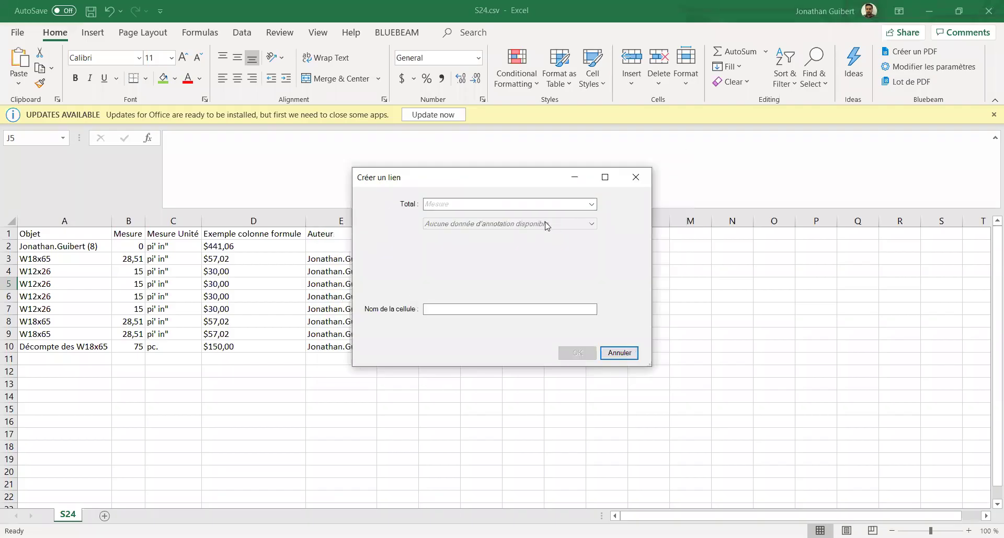
Create the quantity link in cell J5 using the Longueur total.
click(591, 205)
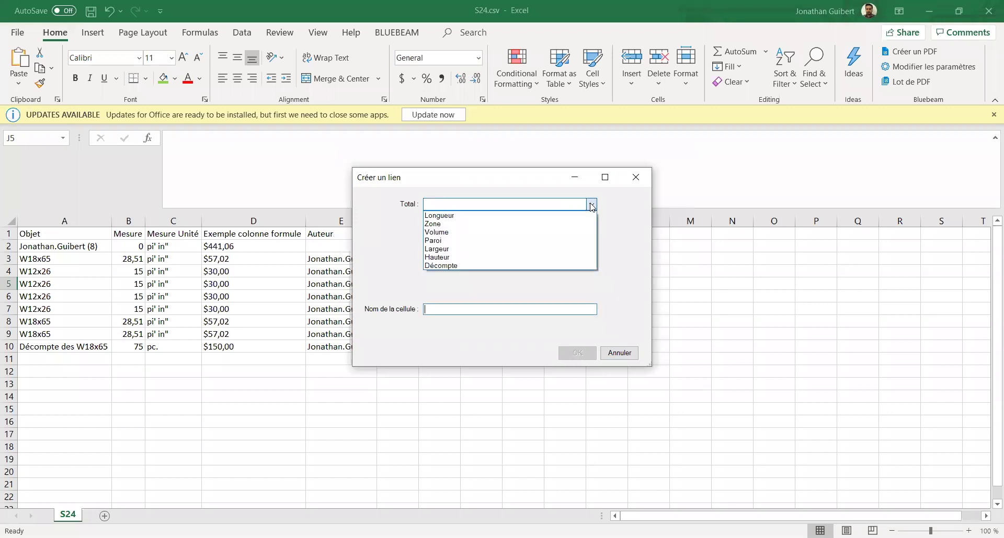
click(553, 216)
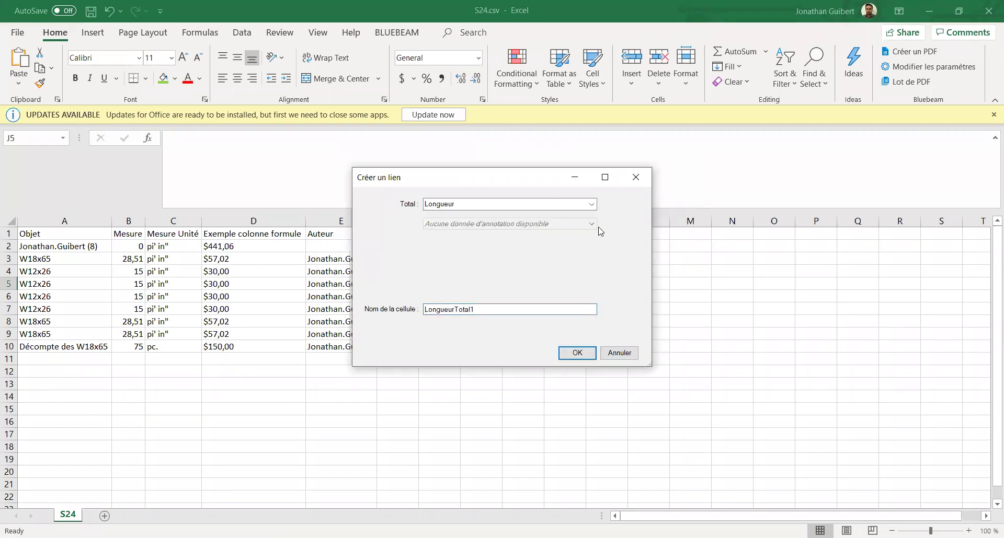
click(581, 355)
click(573, 304)
click(580, 282)
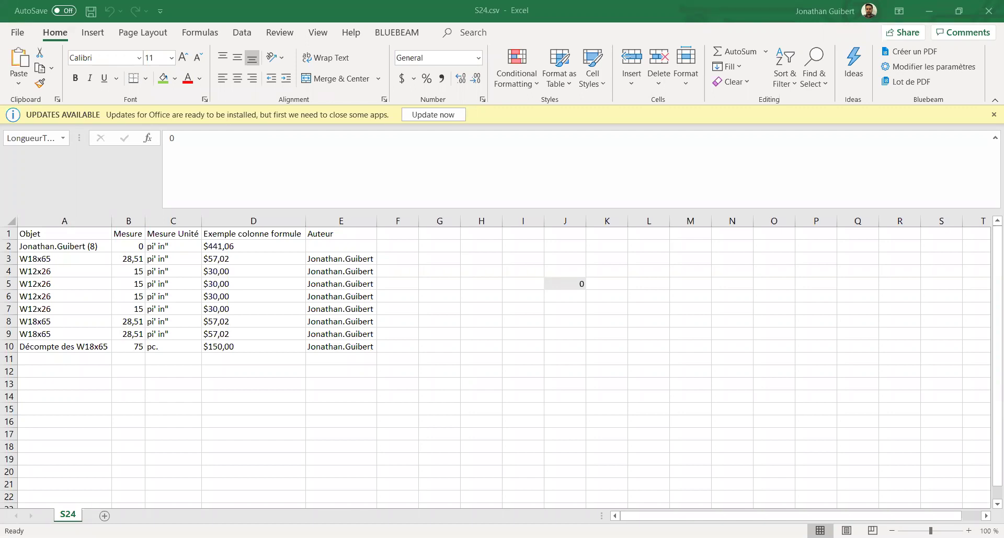
click(564, 309)
click(568, 285)
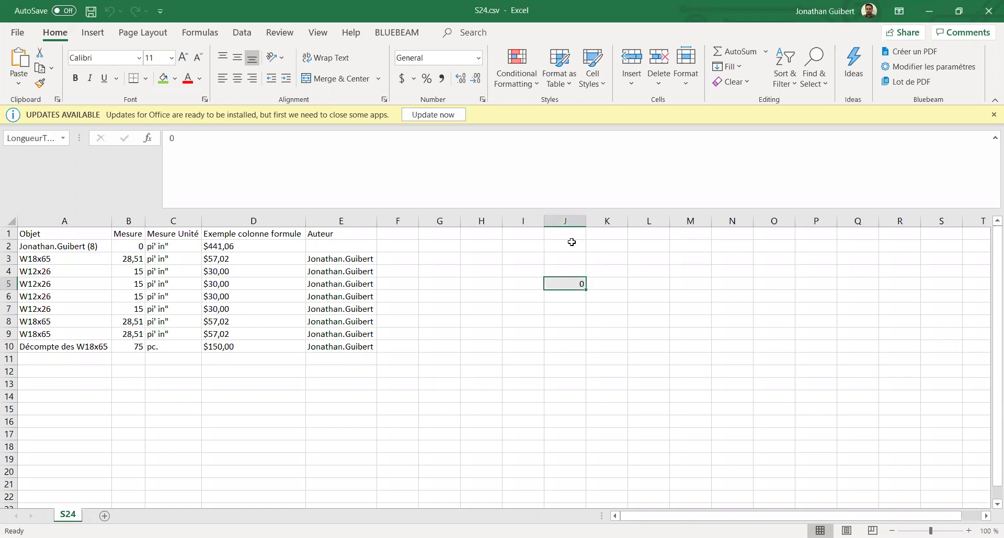
right_click(571, 284)
mouse_move(628, 172)
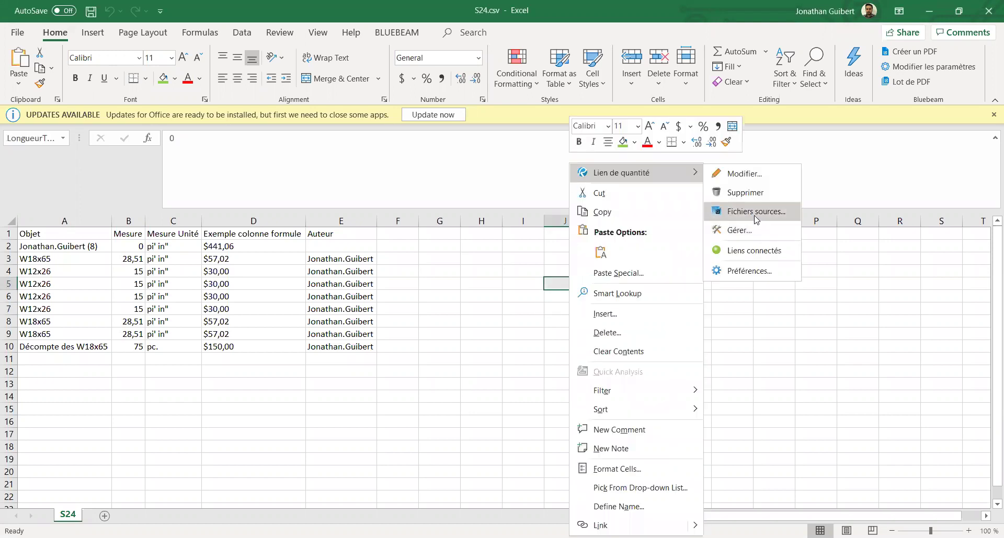
click(755, 215)
click(376, 351)
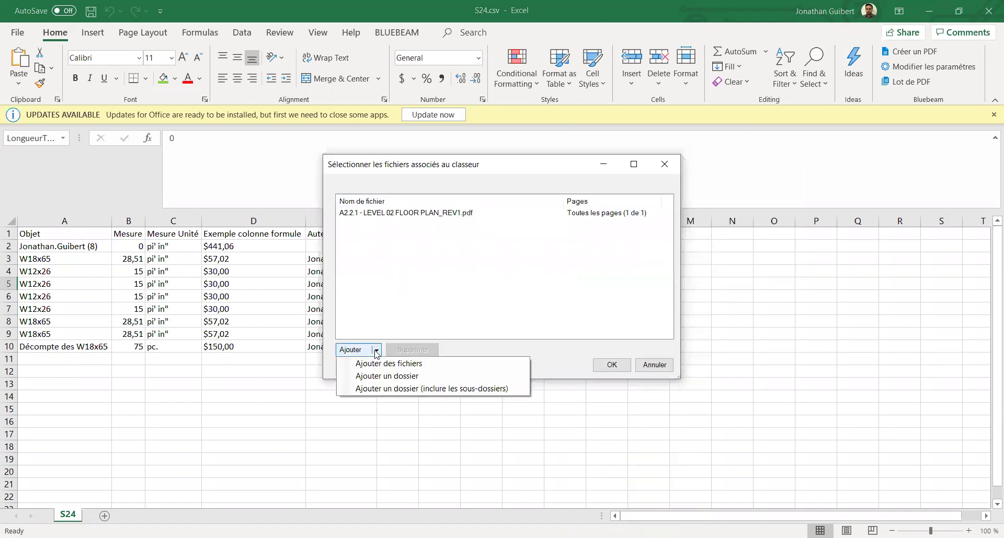
click(399, 364)
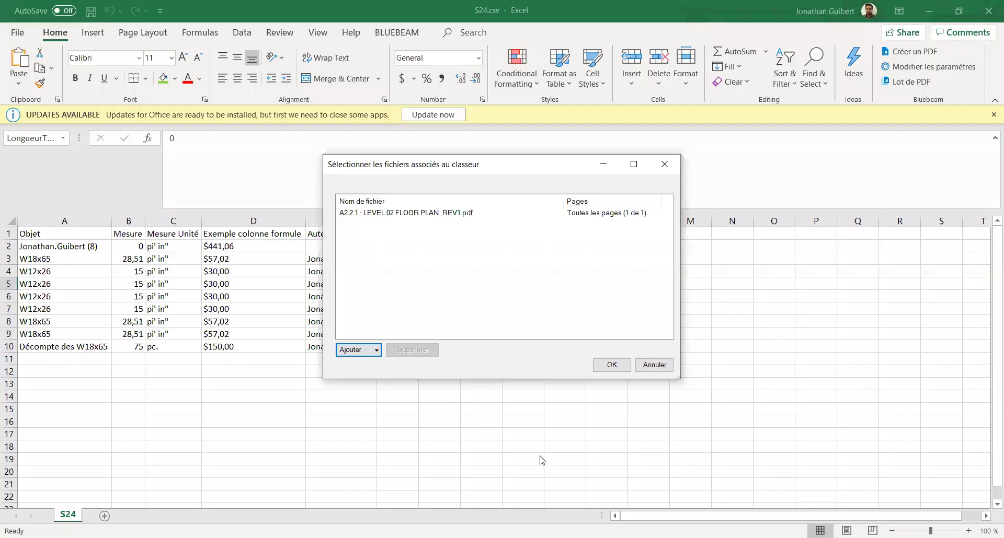
click(612, 365)
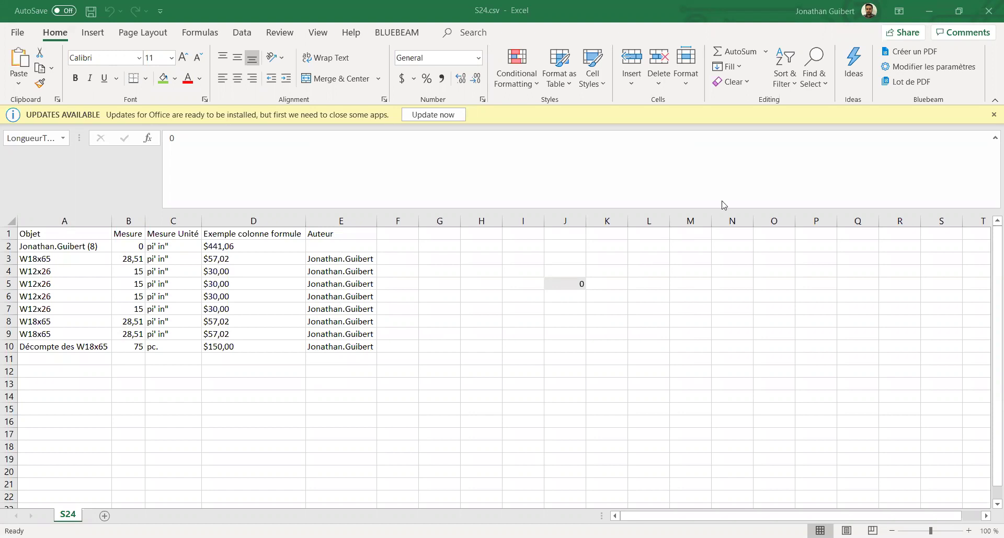
Remove A2.2.1 - LEVEL 02 FLOOR PLAN_REV1.pdf from the source files of the quantity link in cell J5.
right_click(569, 284)
mouse_move(680, 172)
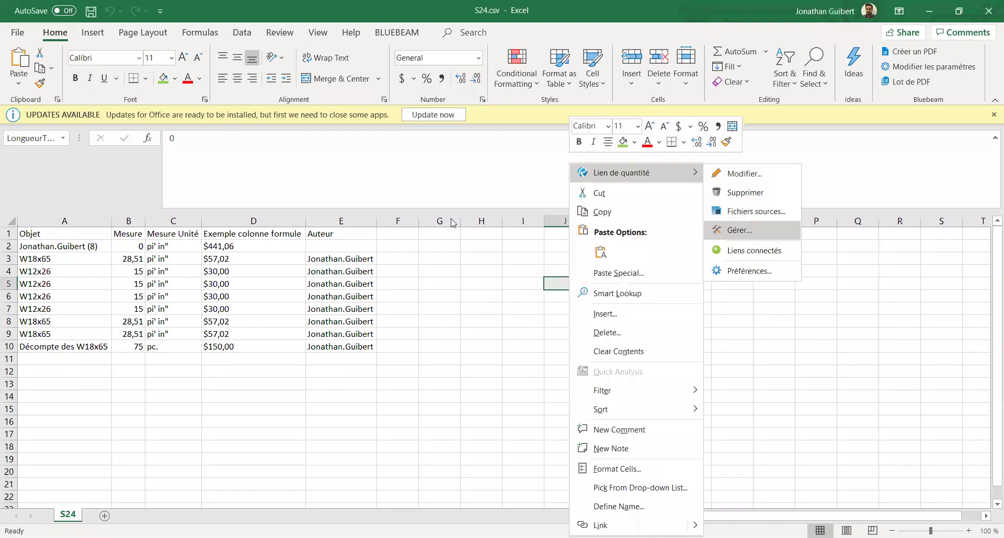
click(742, 230)
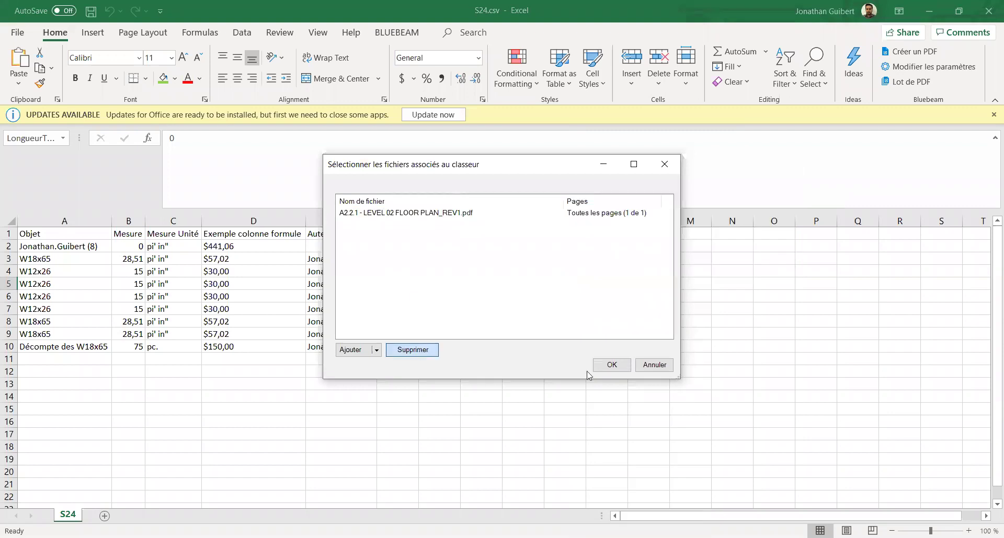
click(420, 351)
Add S2.02 - LEVEL 02 FRAMING PLAN.pdf from Desktop\BLUEBEAM\DÉMO\Metric\Plan_Set as the workbook's associated file and apply the change.
click(376, 350)
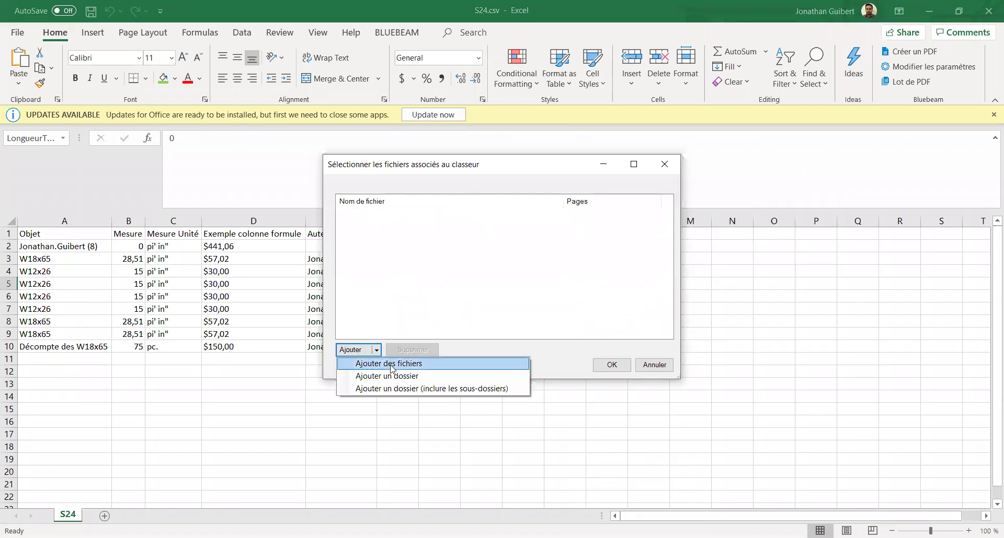
click(392, 369)
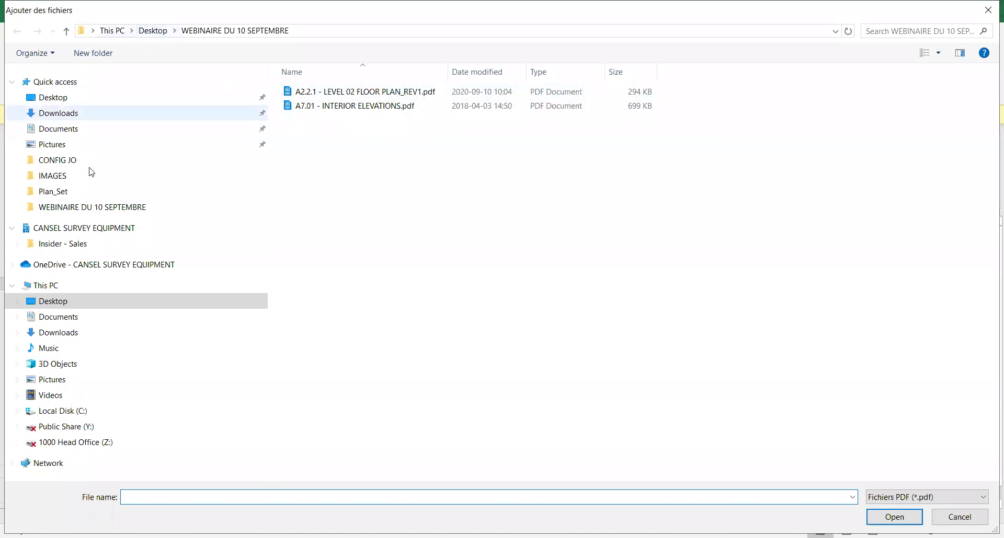
click(55, 97)
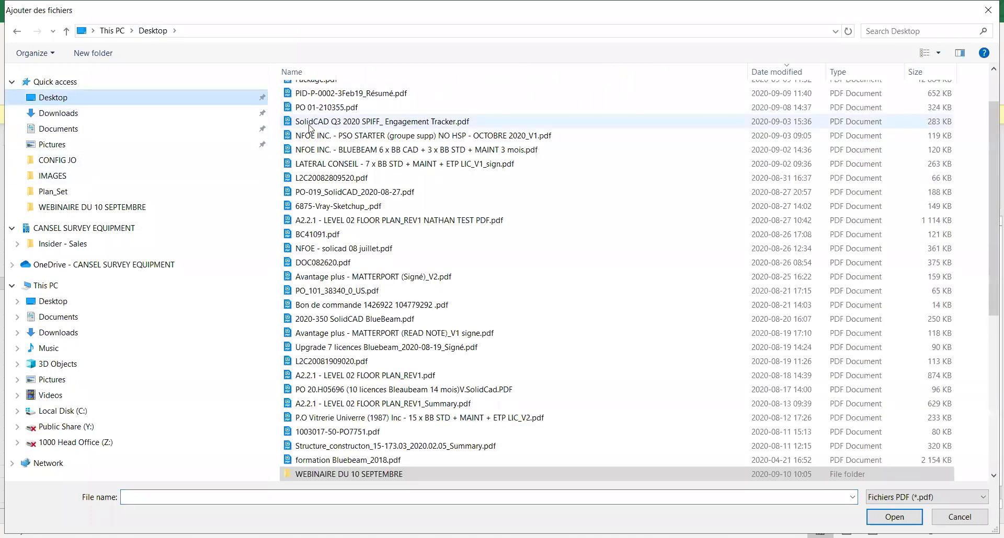
scroll(363, 356, down, 5)
scroll(361, 356, down, 1)
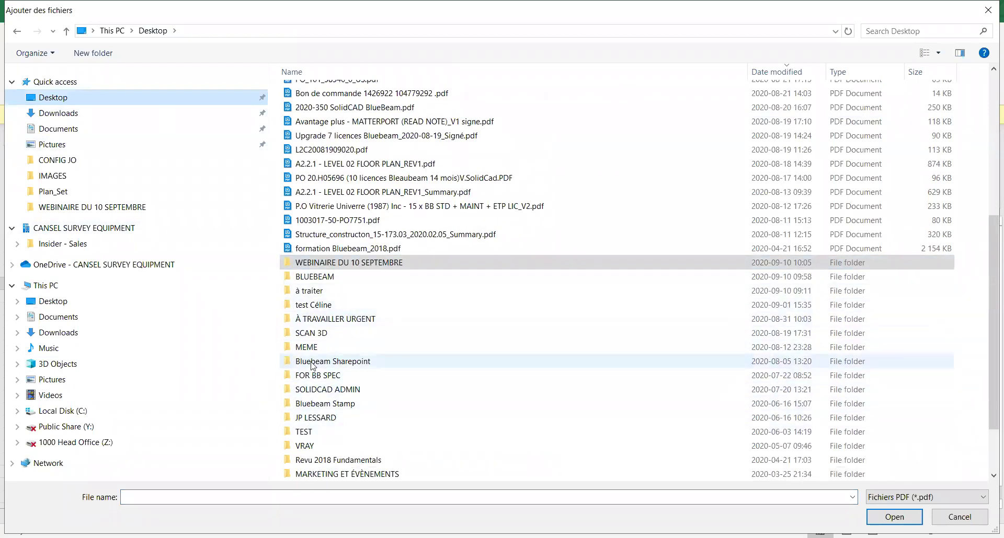
click(313, 278)
double_click(312, 279)
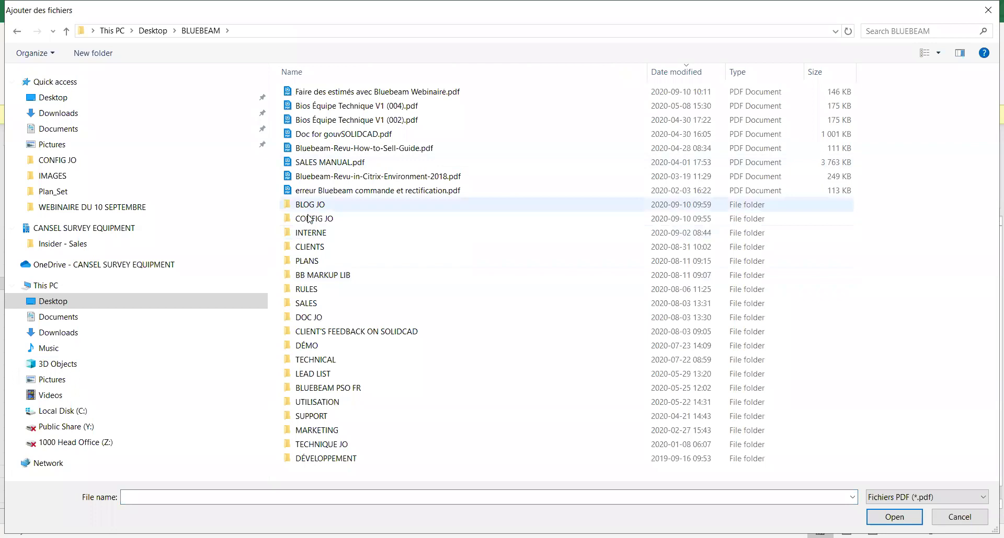
double_click(306, 344)
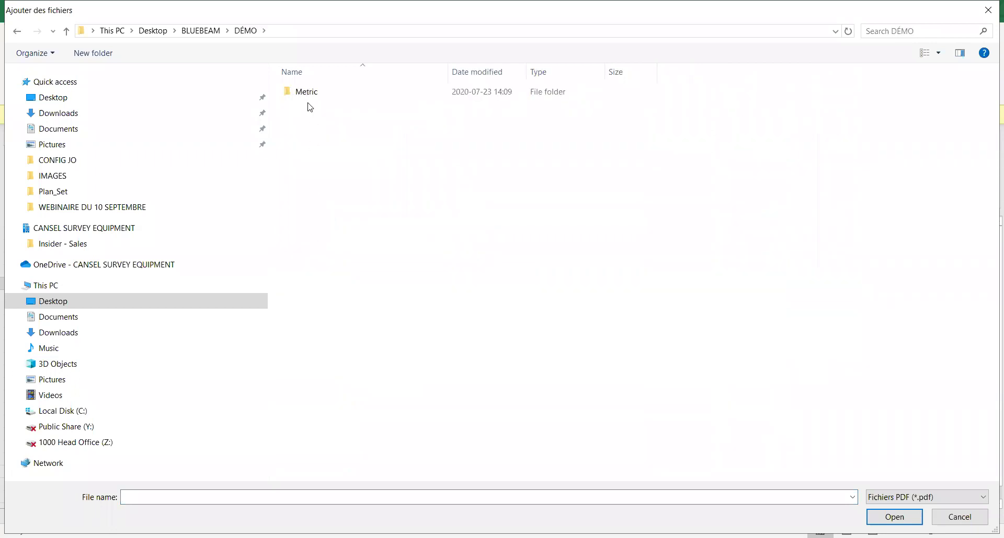
click(314, 96)
double_click(316, 97)
double_click(314, 105)
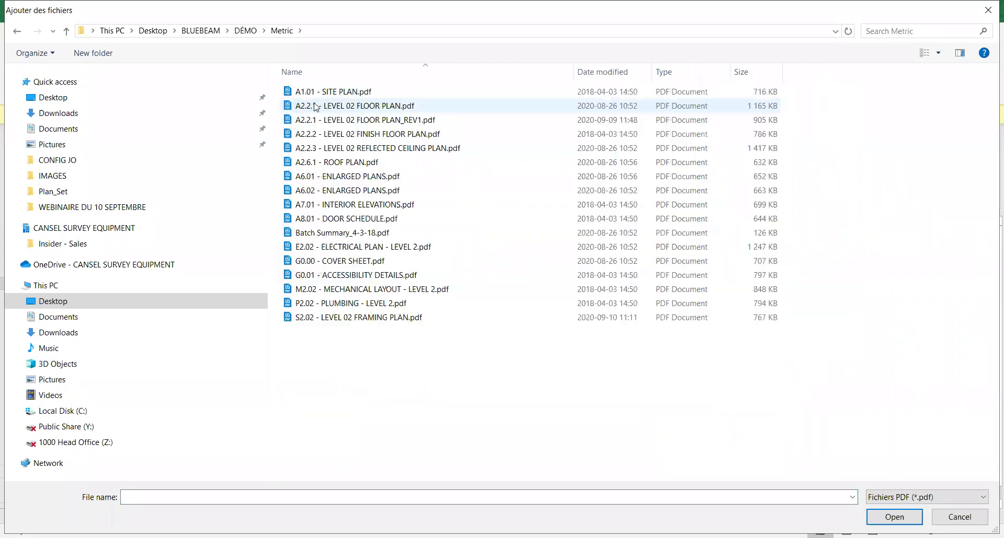
click(341, 320)
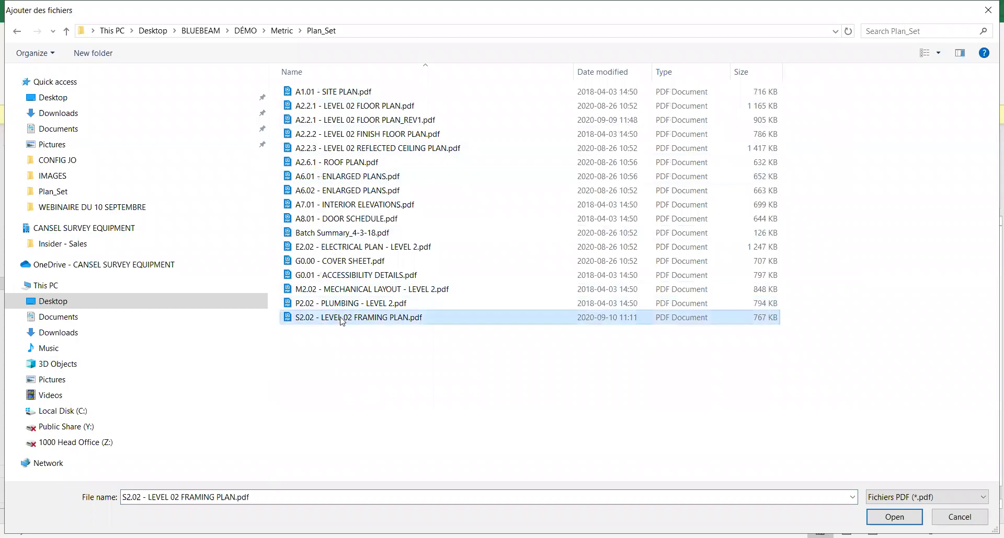
double_click(341, 318)
click(613, 367)
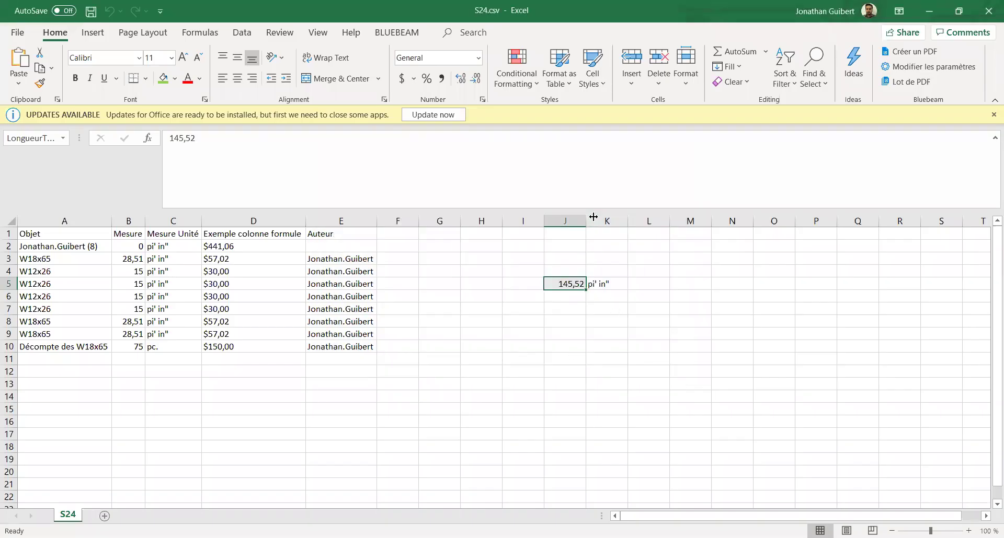
Widen column J and select B3:B9 to compare the exported beam lengths with the linked total.
drag(593, 217, 657, 217)
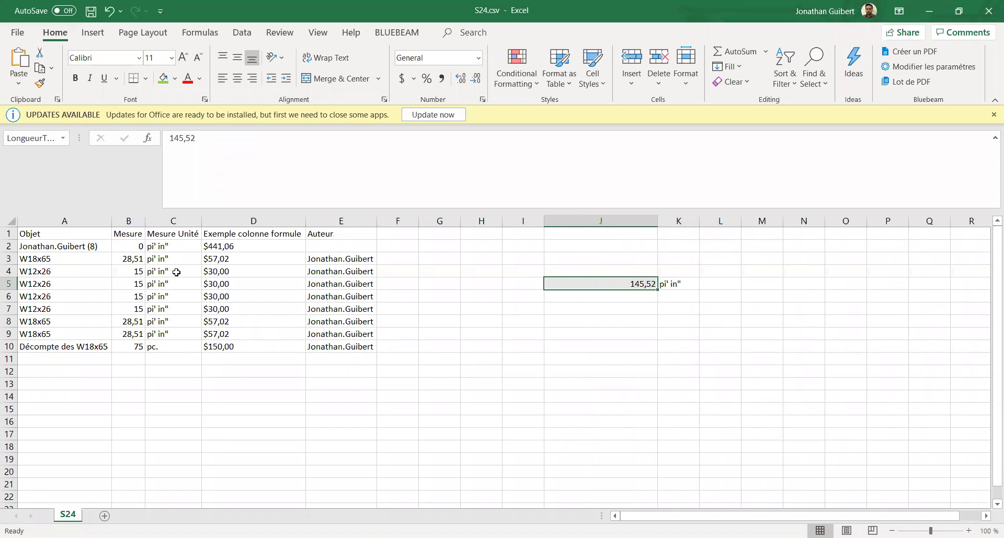
drag(130, 258, 130, 336)
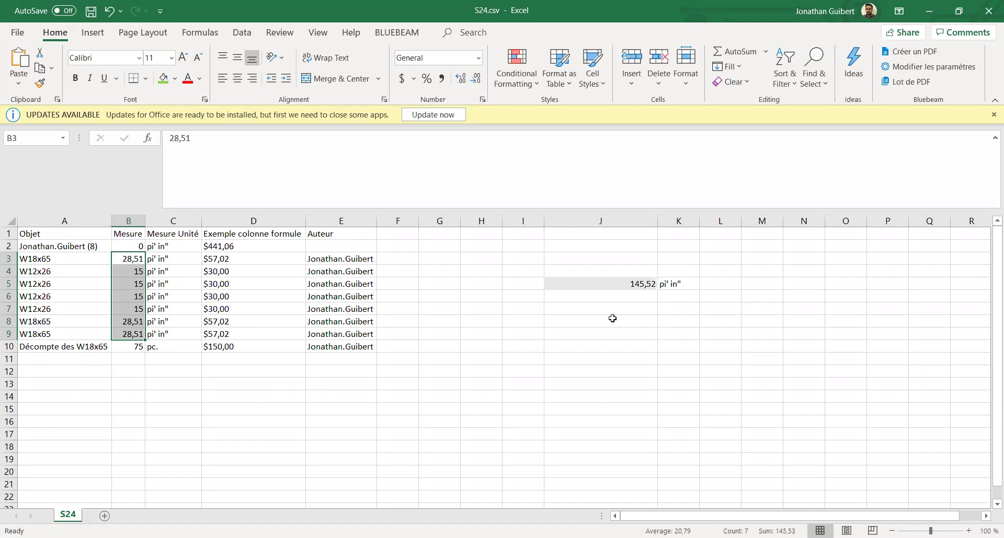
key(alt+Tab)
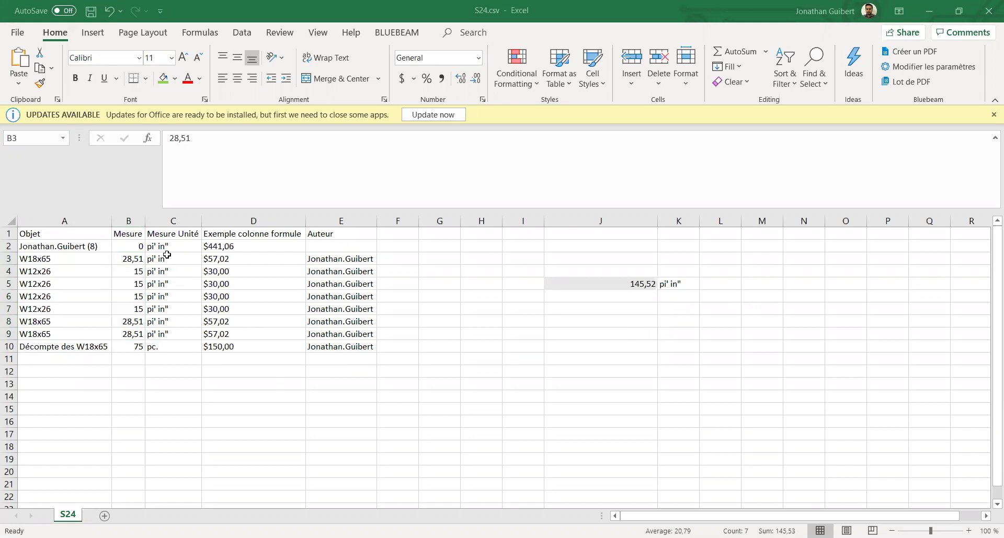
right_click(638, 296)
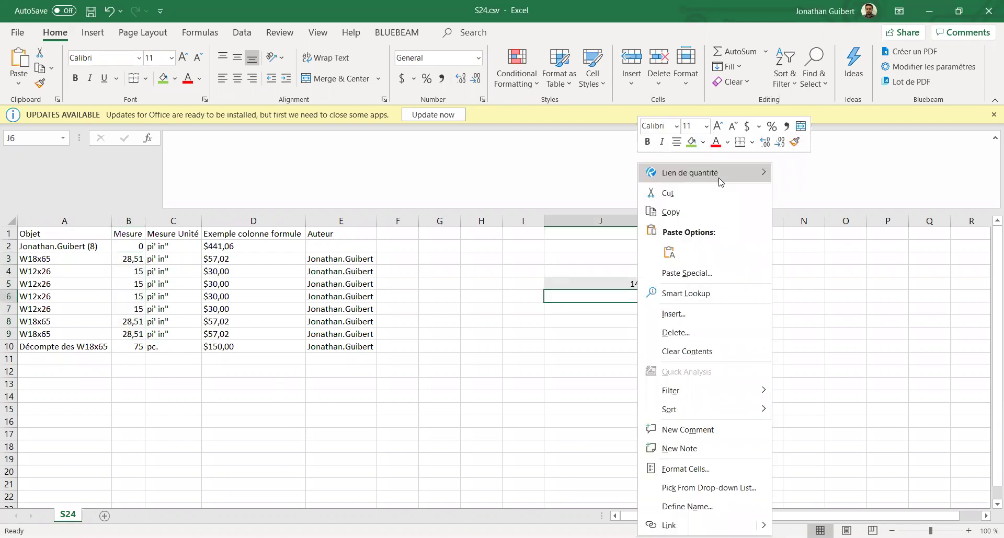
click(811, 180)
click(592, 204)
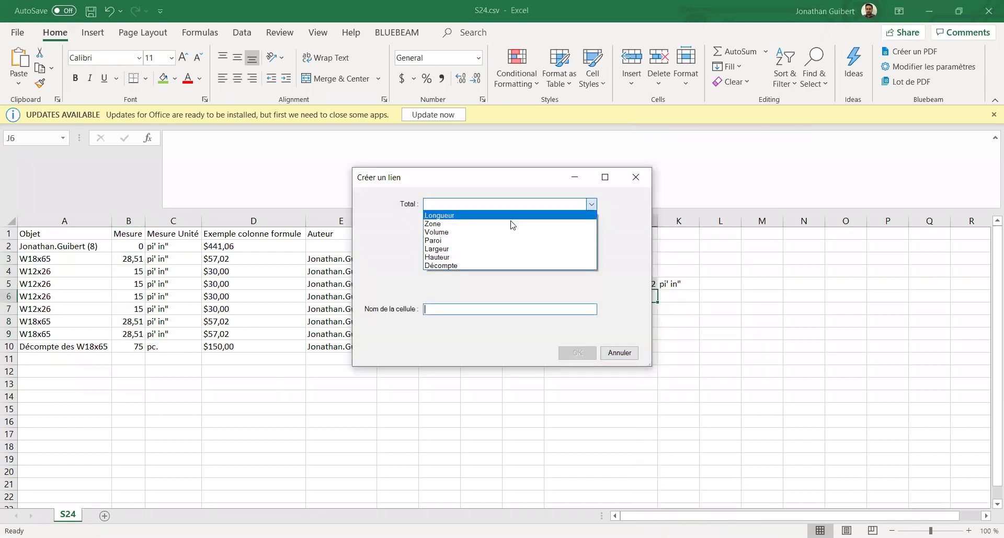
click(501, 216)
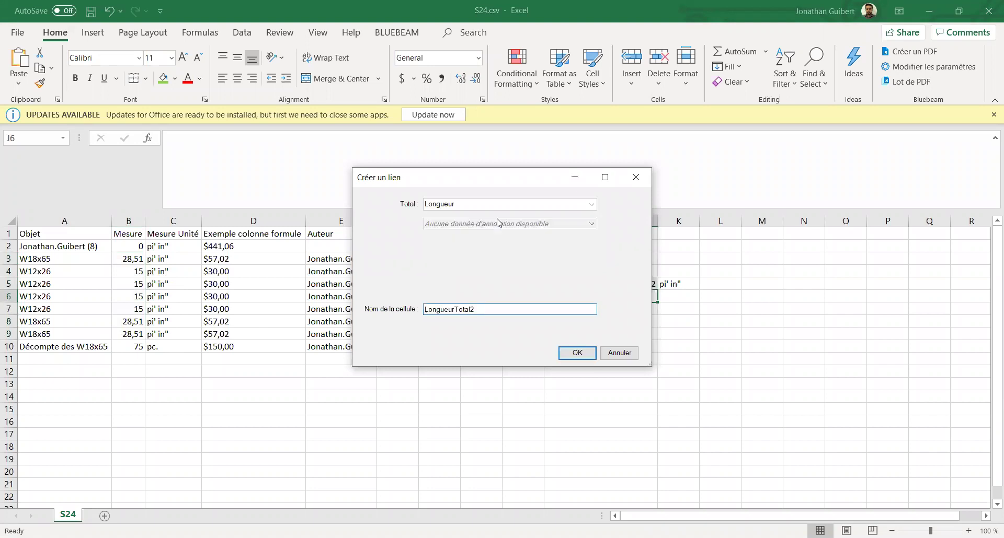
click(512, 308)
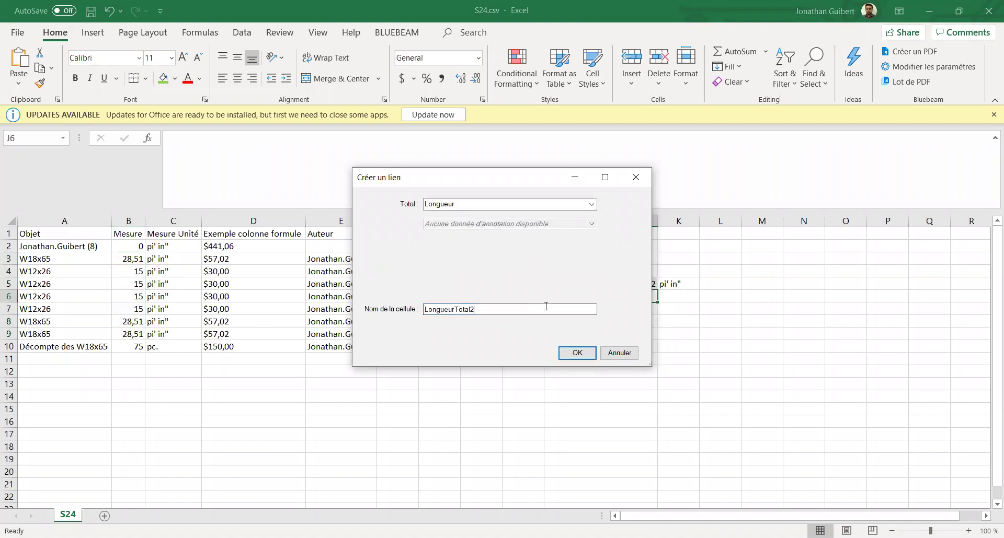
click(638, 177)
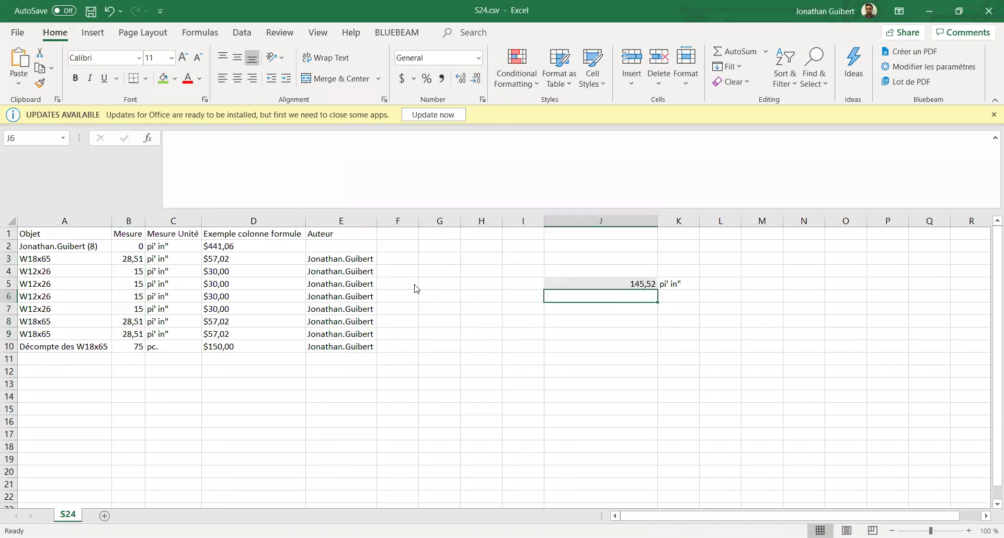
Switch to Bluebeam Revu and view the S2.02 - LEVEL 02 FRAMING PLAN sheet with its beam markups.
key(alt+Tab)
key(alt+Tab)
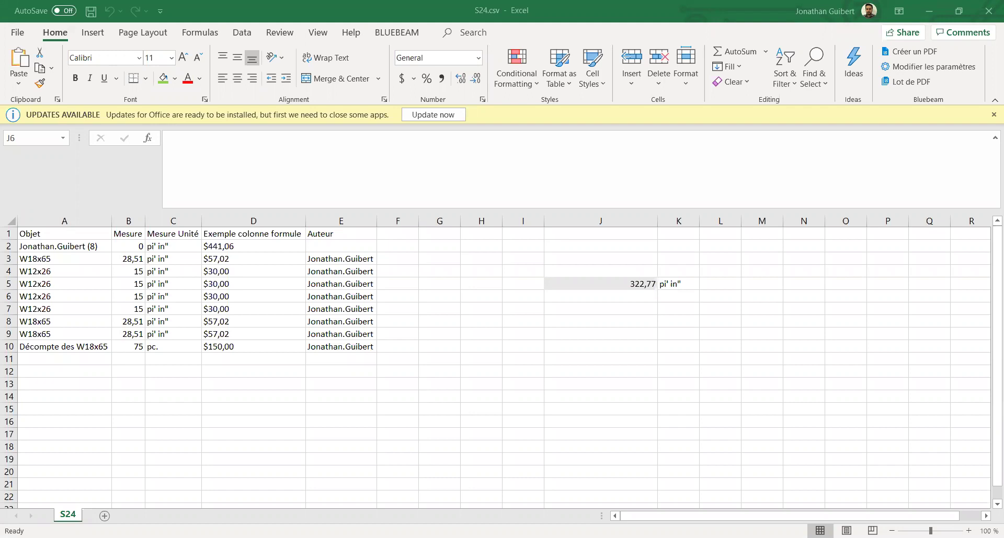
key(alt+Tab)
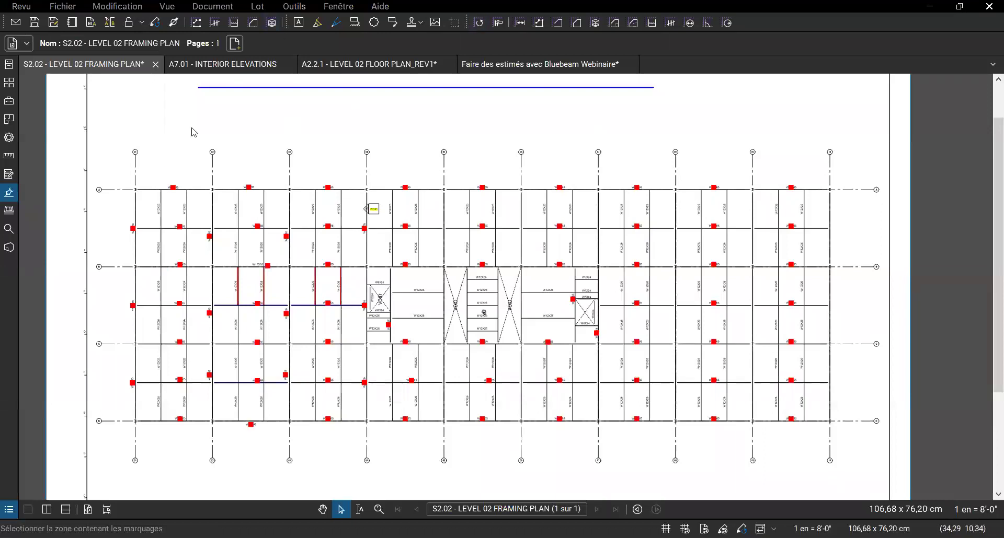
scroll(299, 204, down, 2)
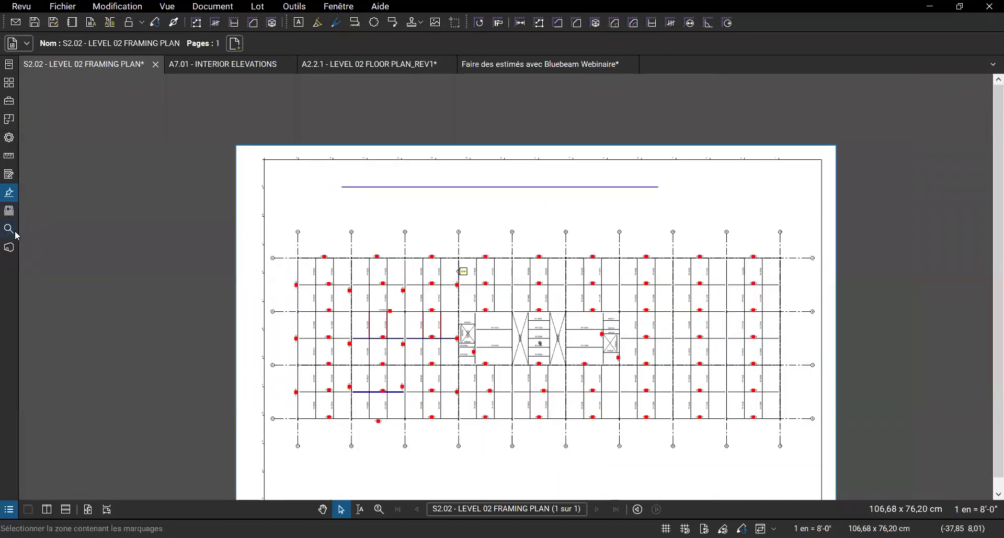
Run a visual search for the W12X26 beam label in the current framing plan document.
click(9, 229)
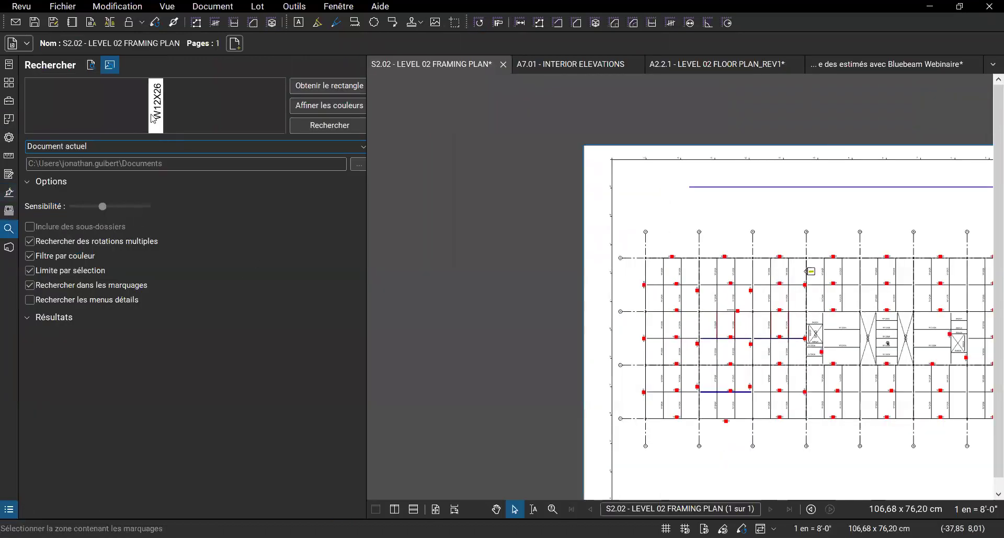
click(37, 317)
click(324, 127)
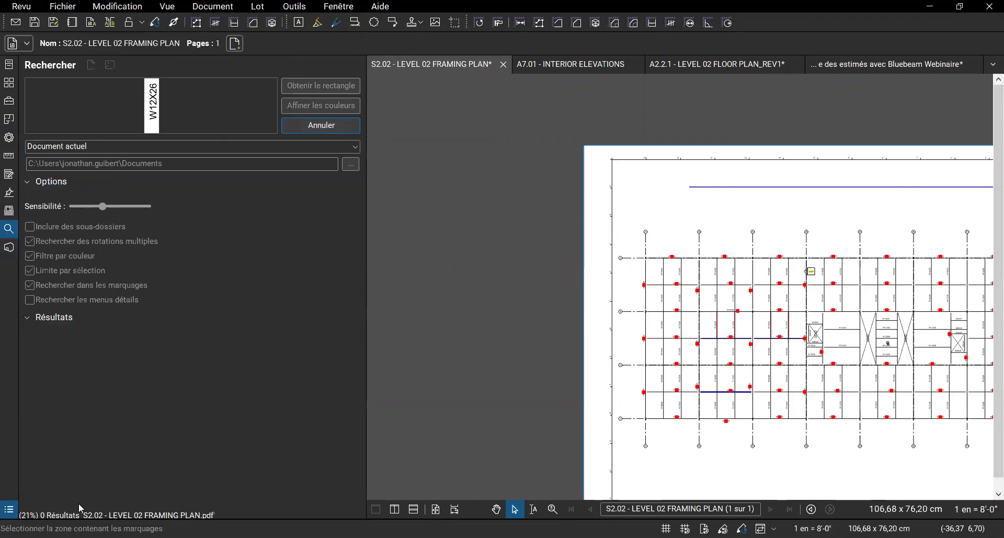
scroll(679, 316, up, 3)
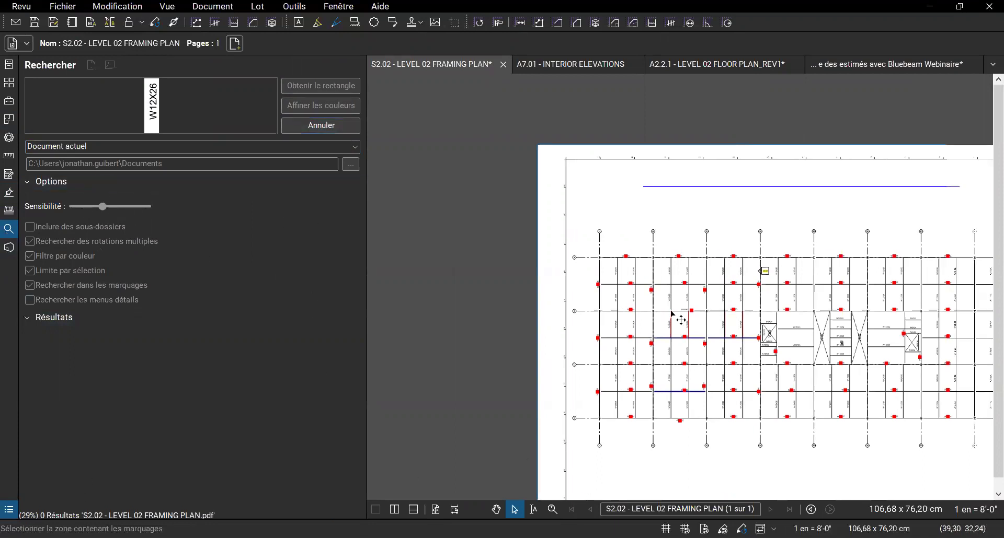
scroll(642, 306, up, 2)
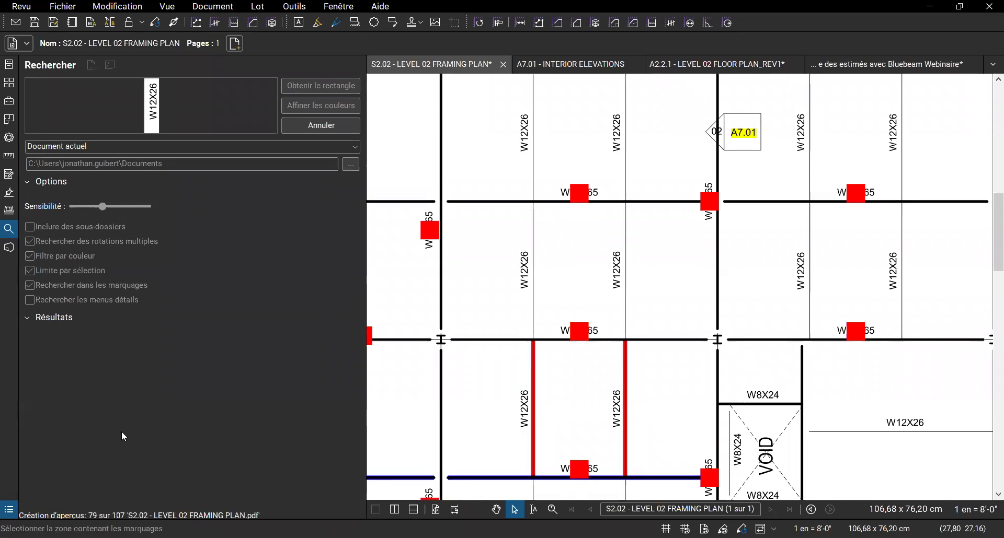
Widen the search pane and review the vertical and horizontal W12X26 label matches in the results list.
scroll(232, 444, down, 3)
scroll(232, 444, down, 2)
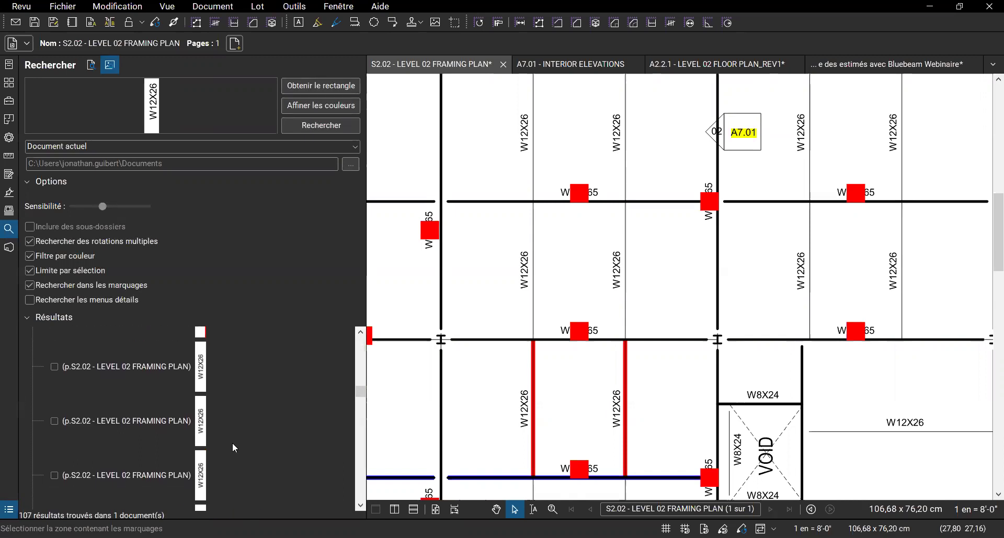
scroll(233, 446, down, 2)
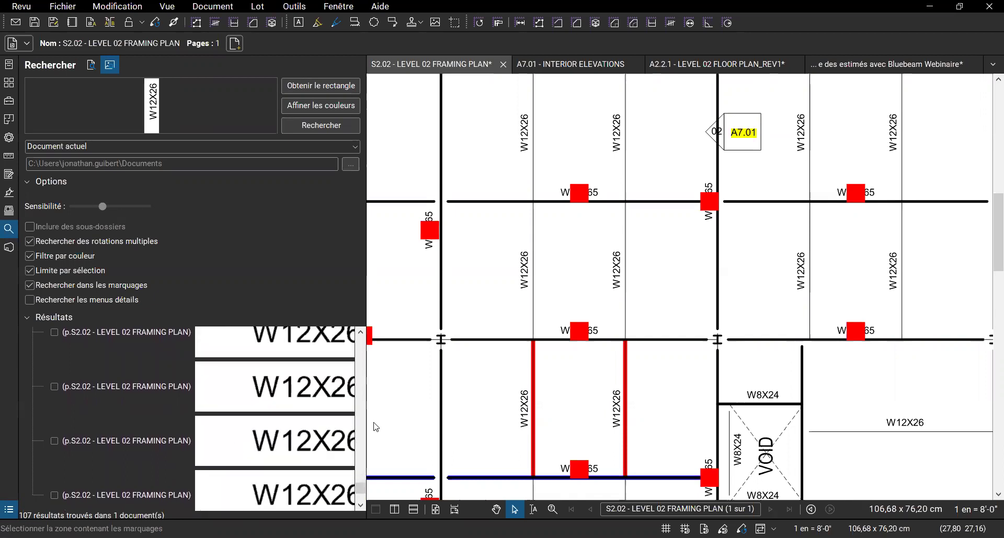
drag(367, 381, 489, 381)
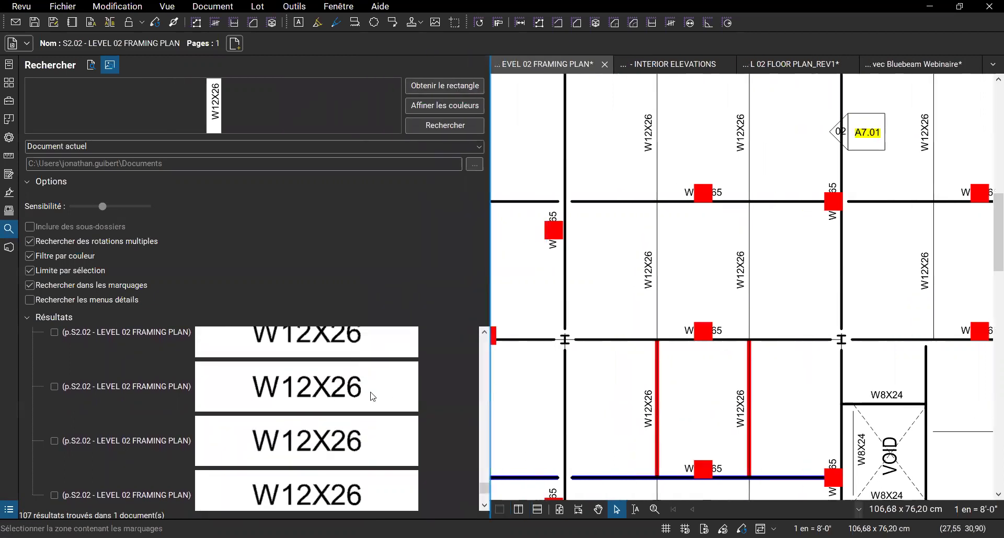
click(30, 301)
click(30, 301)
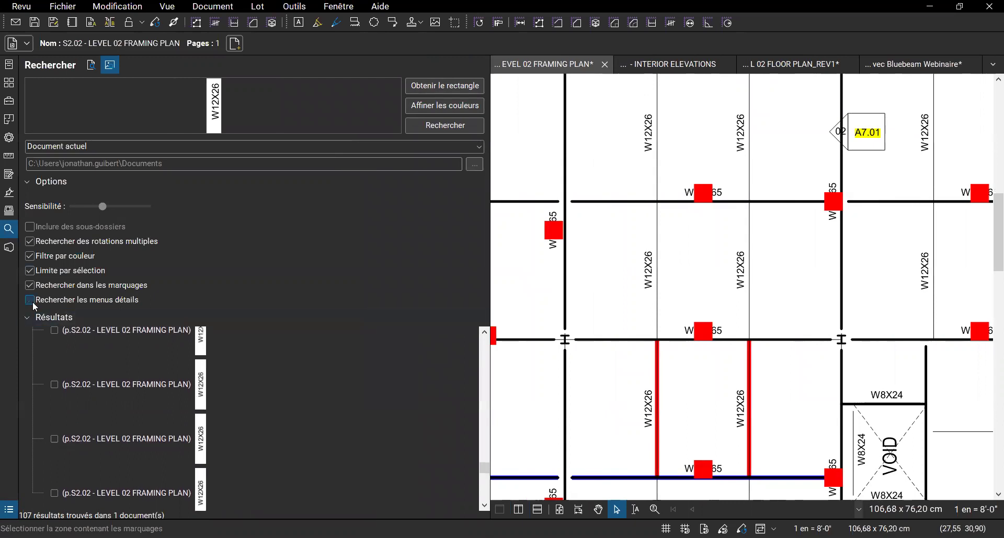
Select all W12X26 search results and apply a built-in check mark count to them.
scroll(115, 362, up, 10)
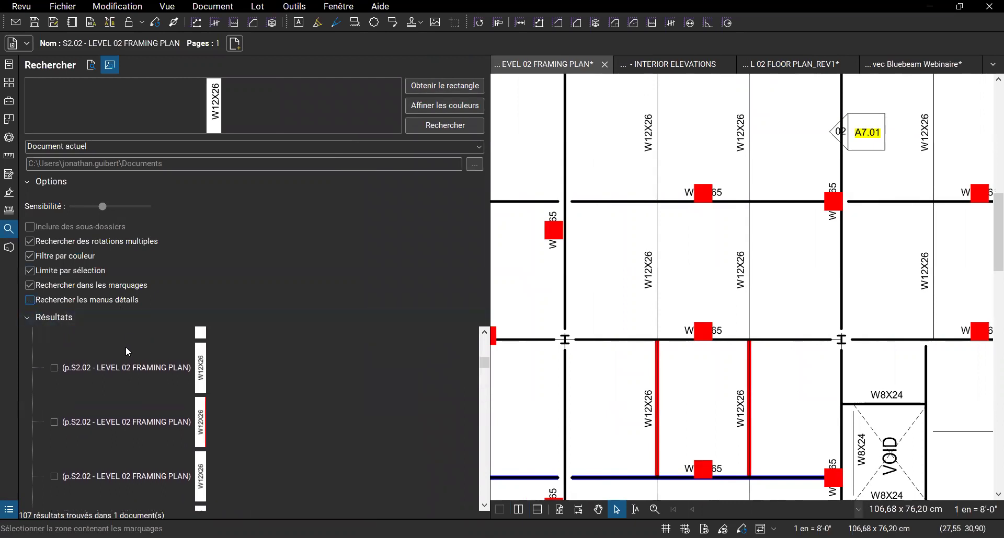
click(68, 333)
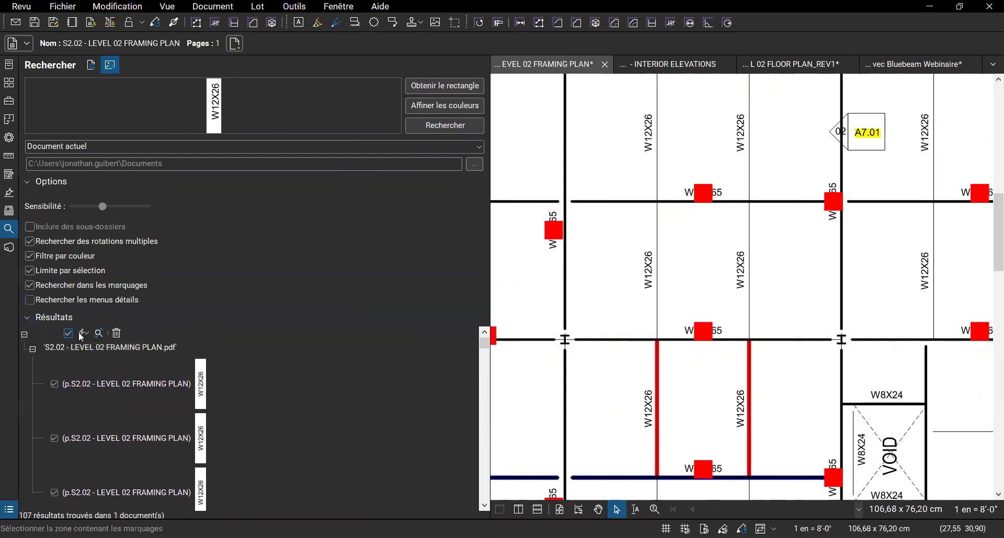
click(84, 333)
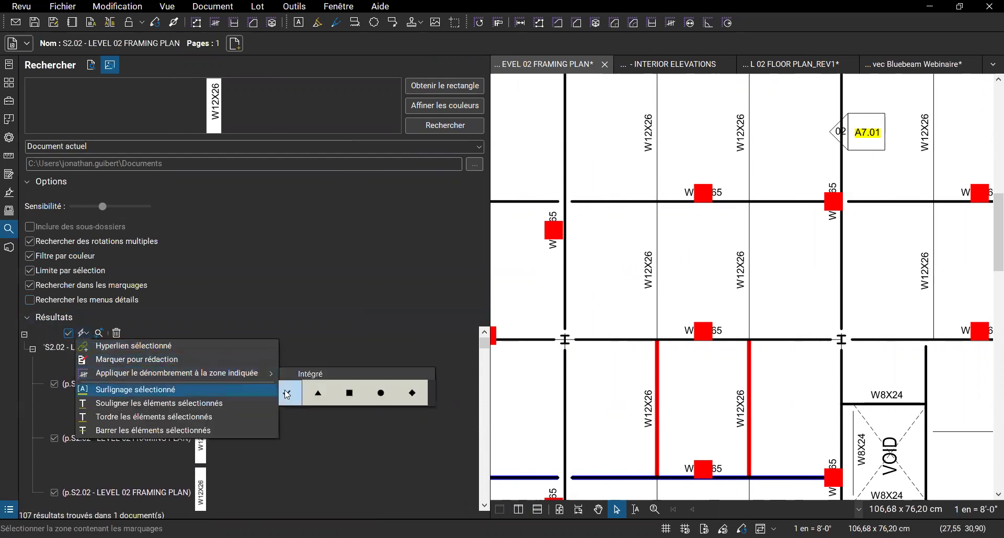
mouse_move(262, 375)
click(293, 394)
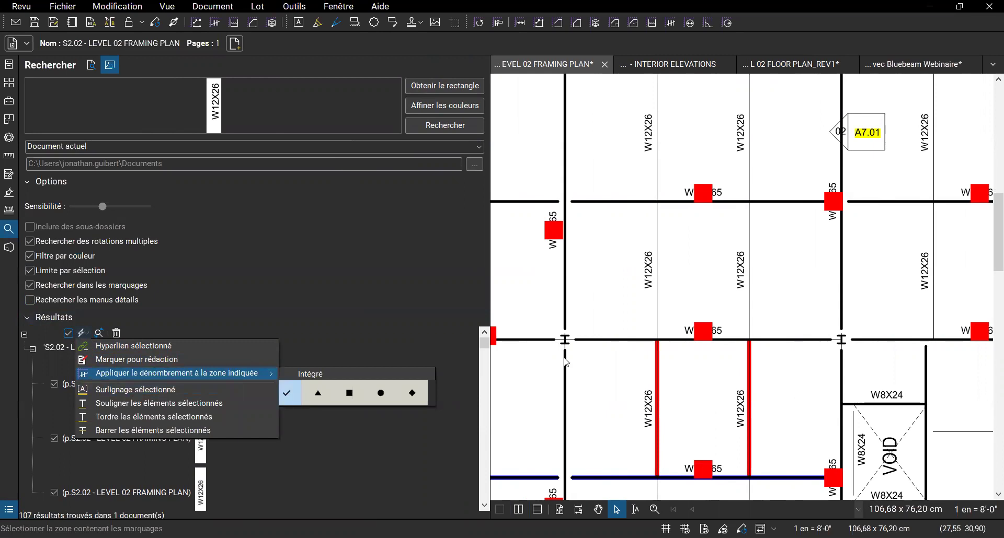
Examine the check mark counts placed on the W12X26 beam labels across the framing plan, including around the void areas.
scroll(788, 354, down, 5)
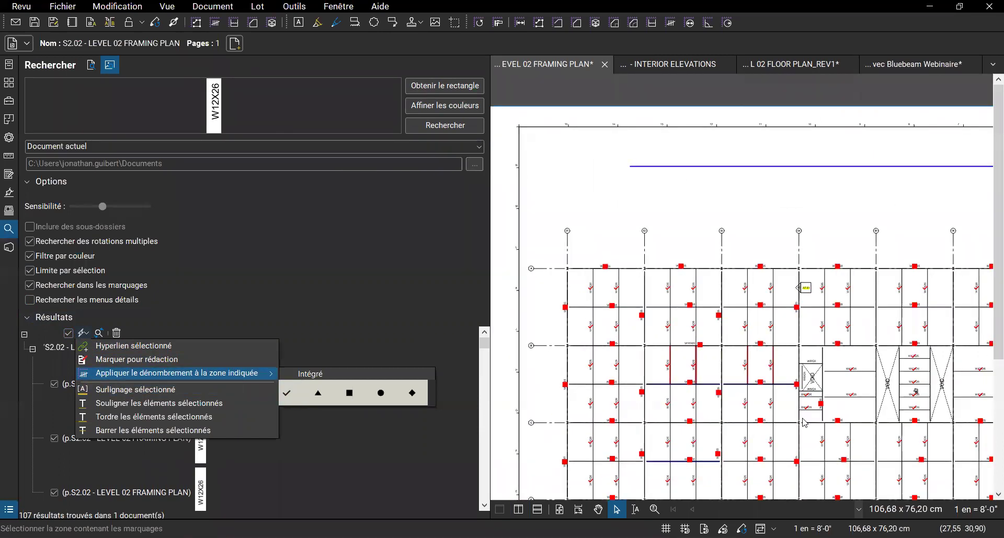
drag(801, 419, 586, 358)
drag(767, 402, 663, 383)
scroll(663, 383, up, 3)
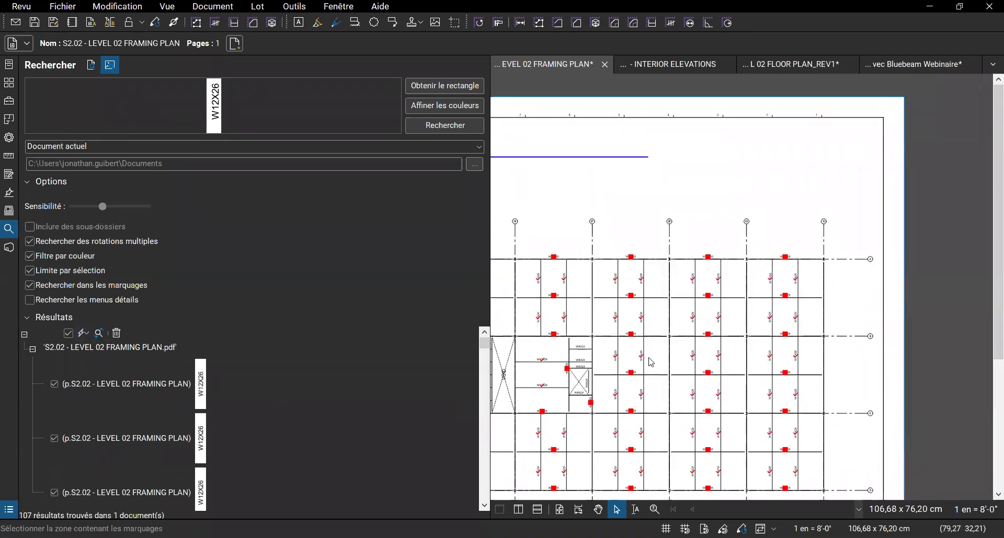
drag(595, 356, 821, 355)
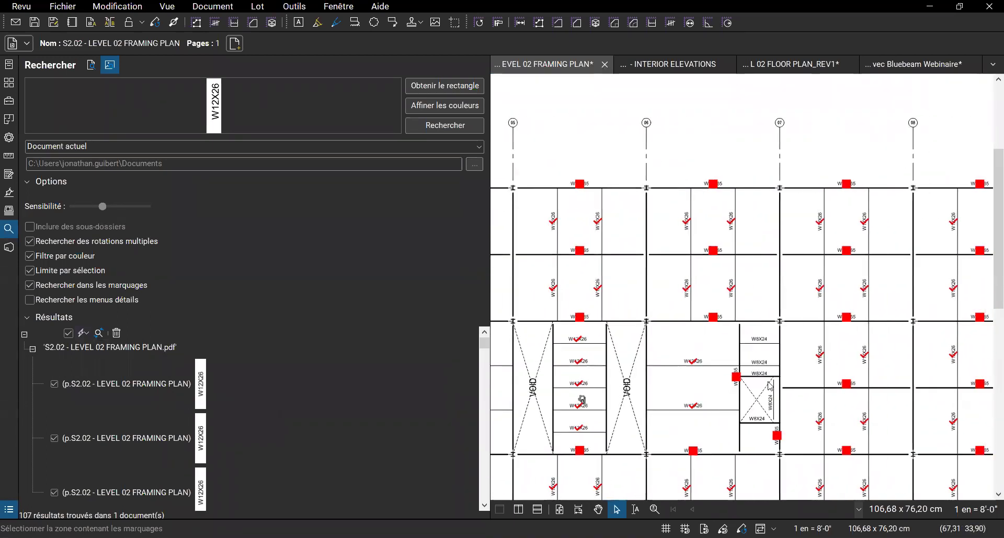
scroll(753, 384, up, 3)
scroll(740, 382, up, 2)
drag(610, 373, 671, 206)
scroll(672, 312, down, 3)
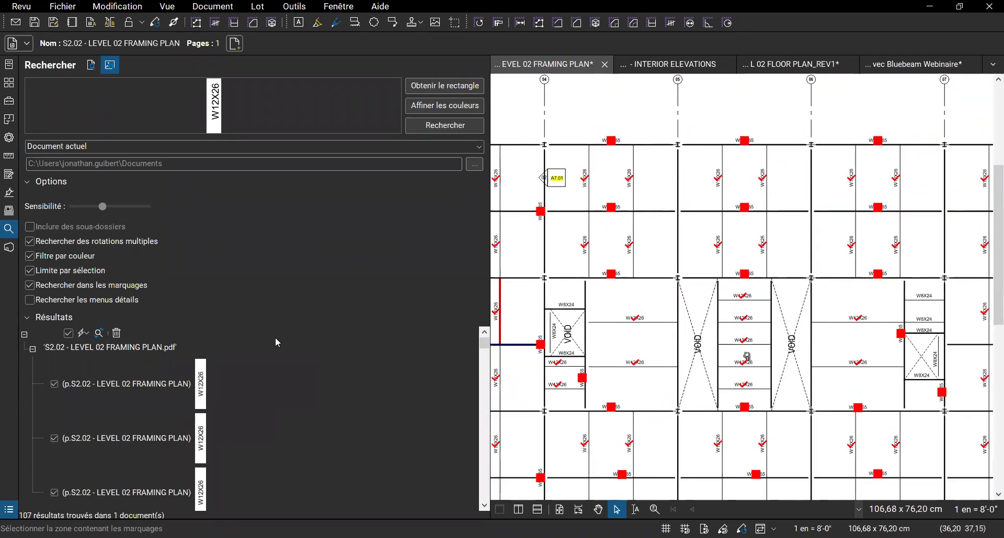
Narrow the search pane to enlarge the drawing area and view the whole counted framing plan.
drag(490, 228, 281, 245)
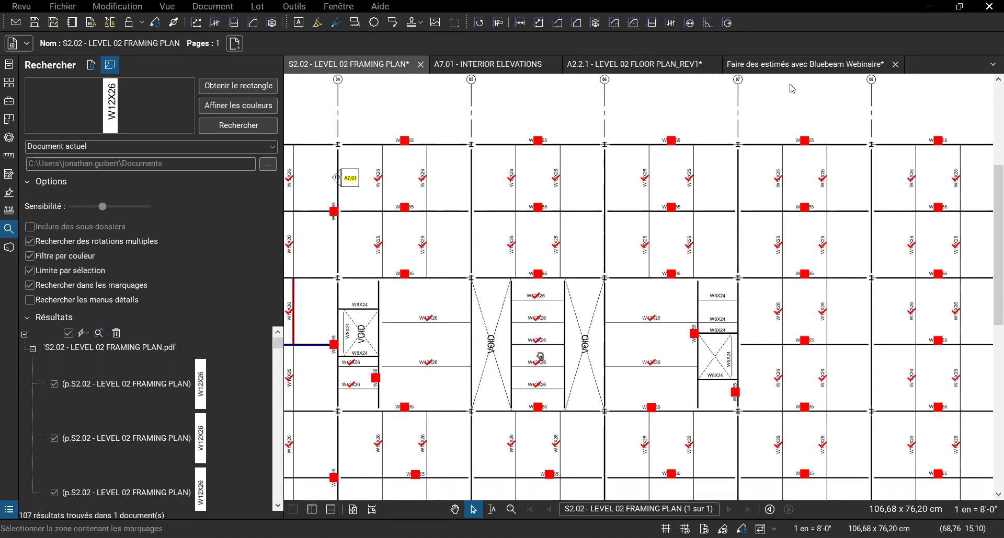
scroll(777, 316, down, 3)
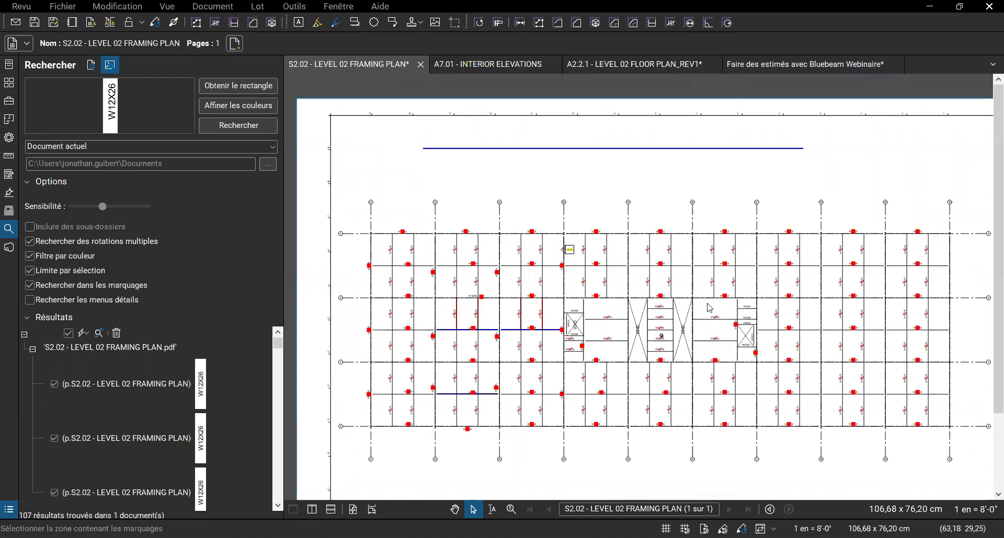
drag(708, 308, 582, 328)
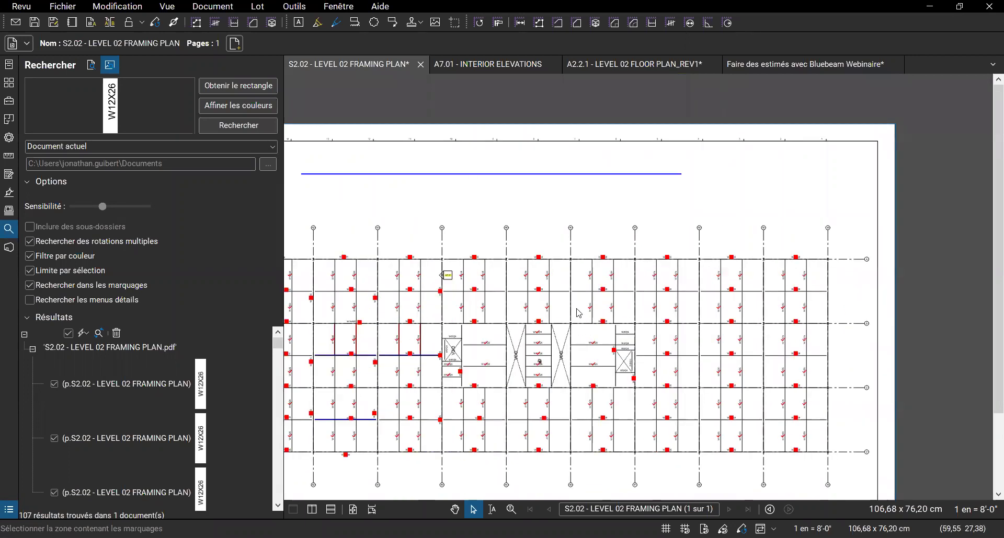